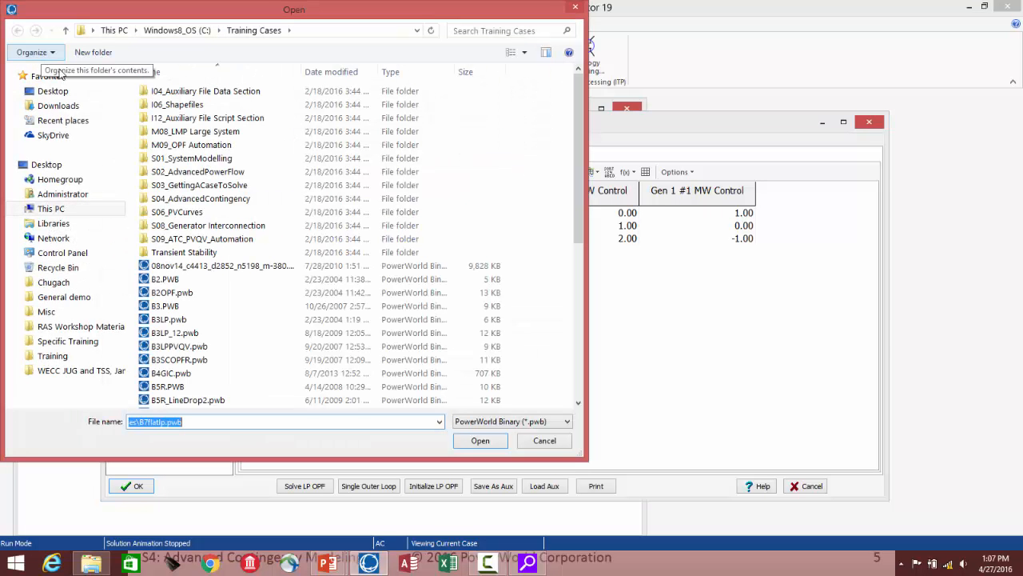
# Step: Open the Eastern.pwb case from the Training Cases folder and bring up its Contingency Analysis
pyautogui.moveTo(579, 182); pyautogui.dragTo(571, 330)
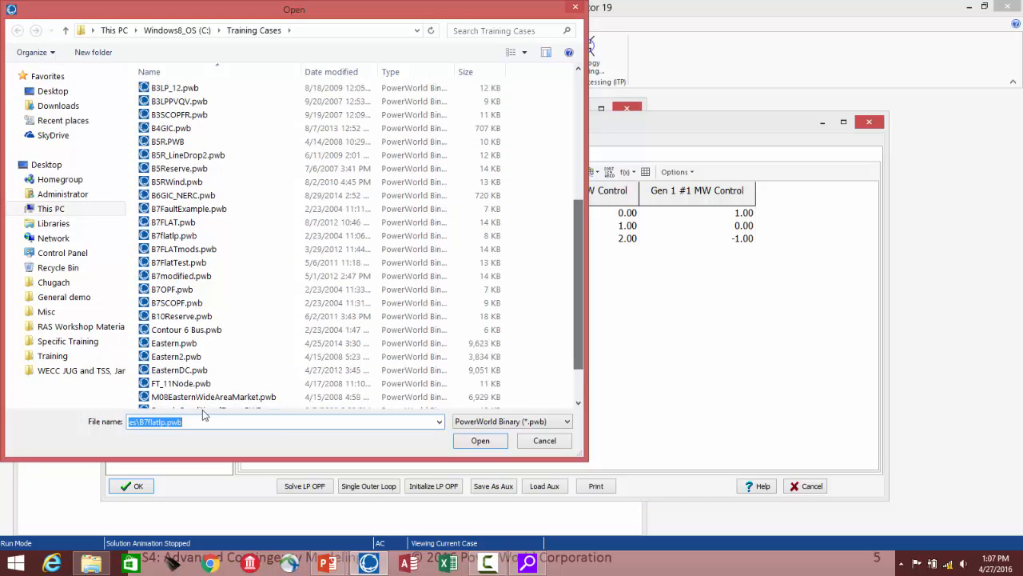
pyautogui.doubleClick(173, 343)
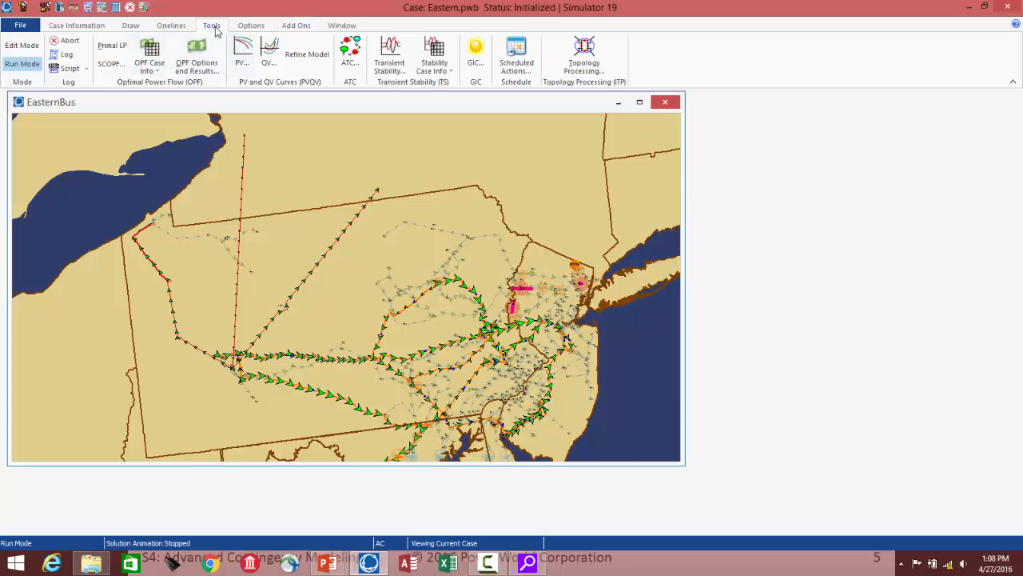
pyautogui.click(214, 28)
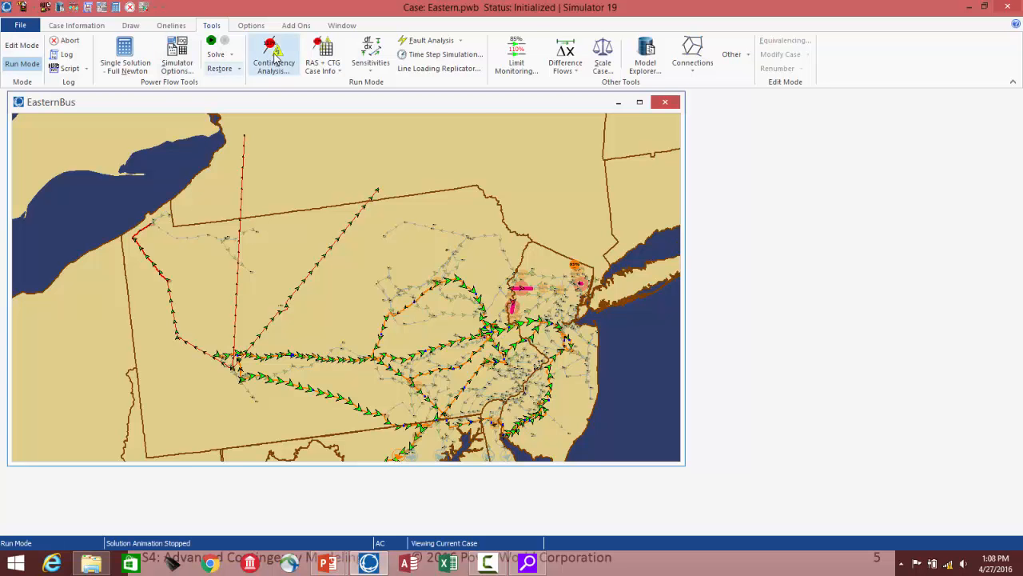
pyautogui.click(275, 60)
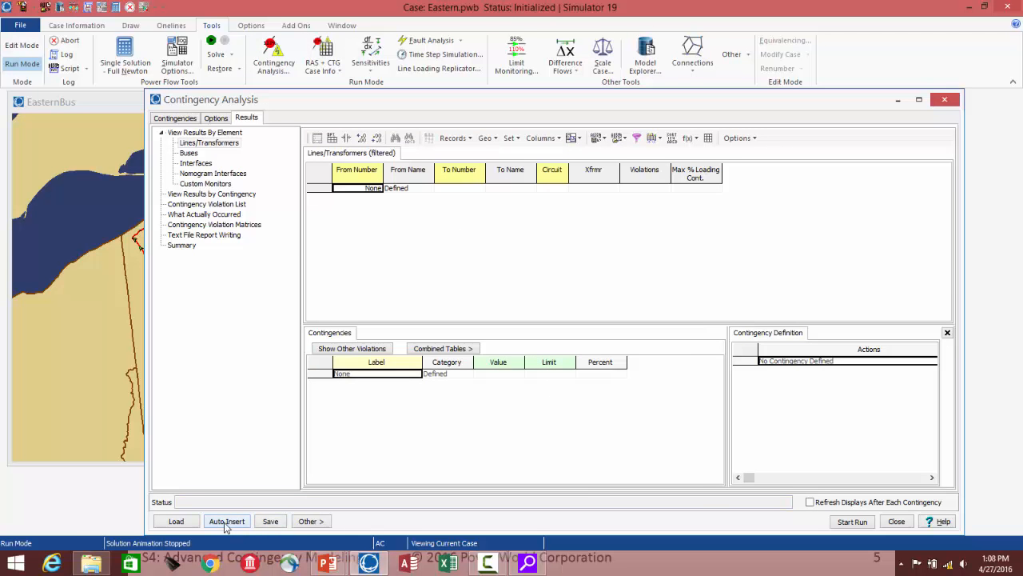
# Step: In the area filters for automatic contingency insertion, set Shown to NO for areas PENELEC through BCA, leaving PJM500 included
pyautogui.click(226, 522)
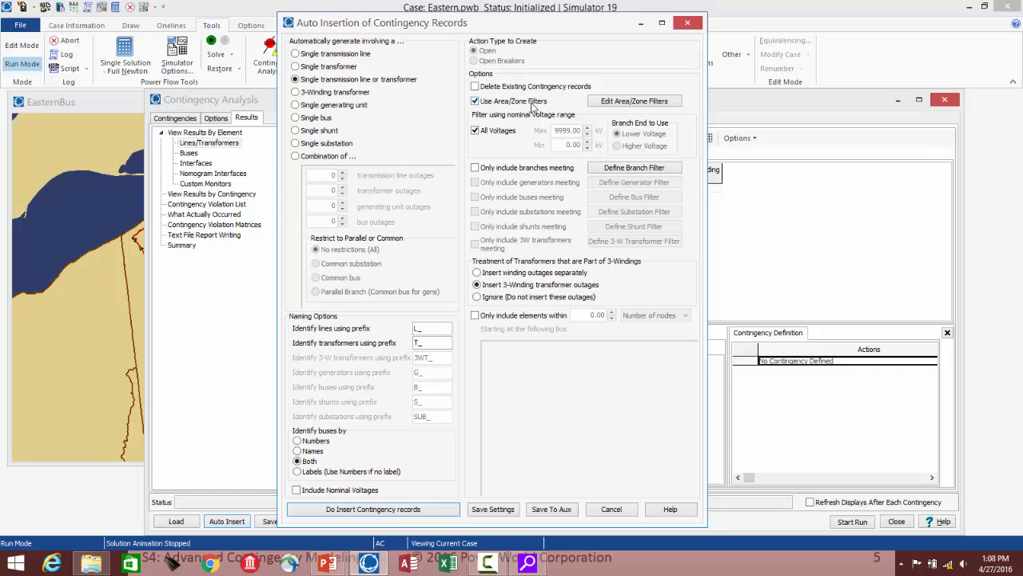
pyautogui.click(615, 102)
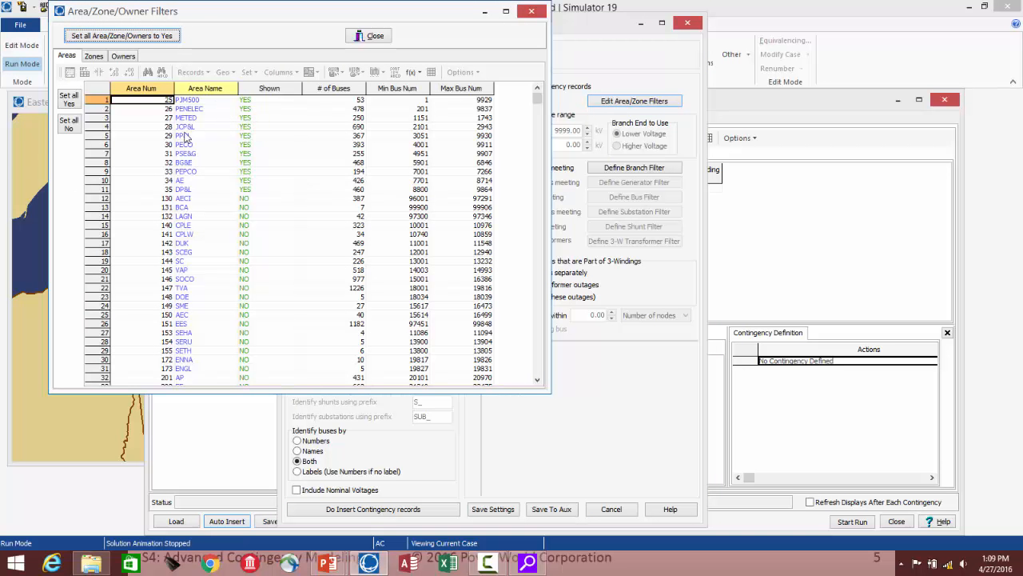
pyautogui.click(259, 111)
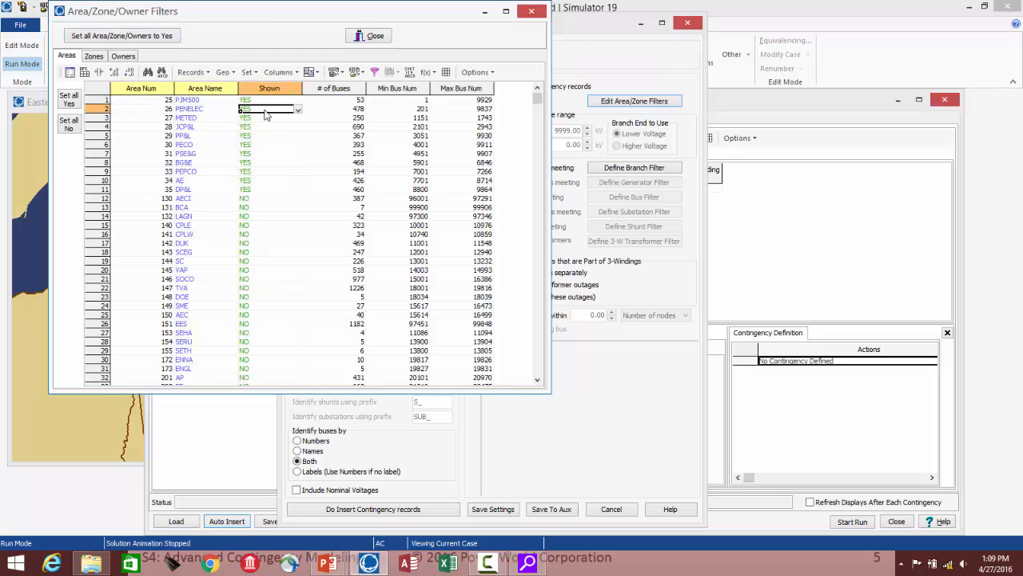
pyautogui.doubleClick(259, 111)
pyautogui.moveTo(240, 112); pyautogui.dragTo(255, 207)
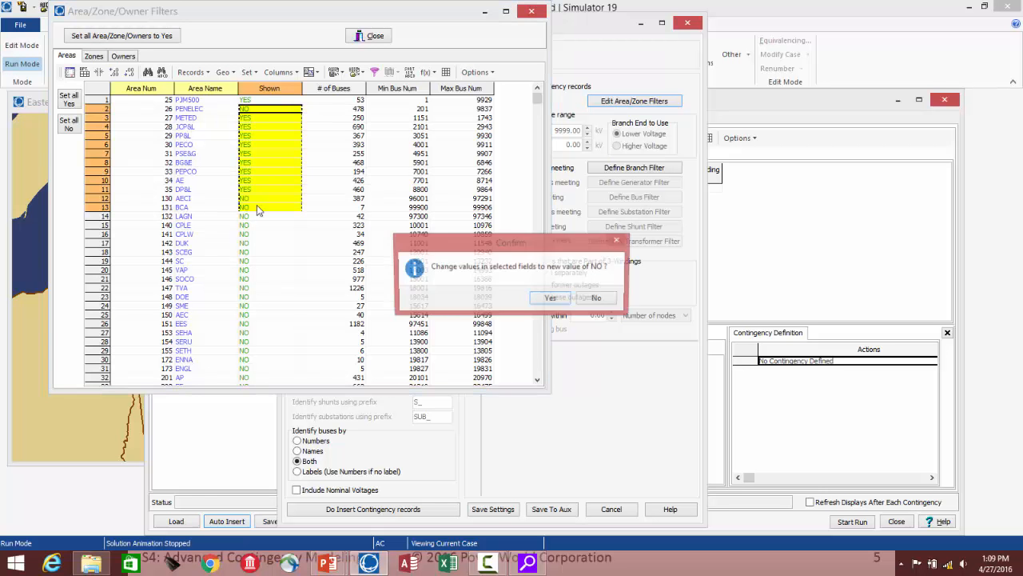
pyautogui.click(552, 298)
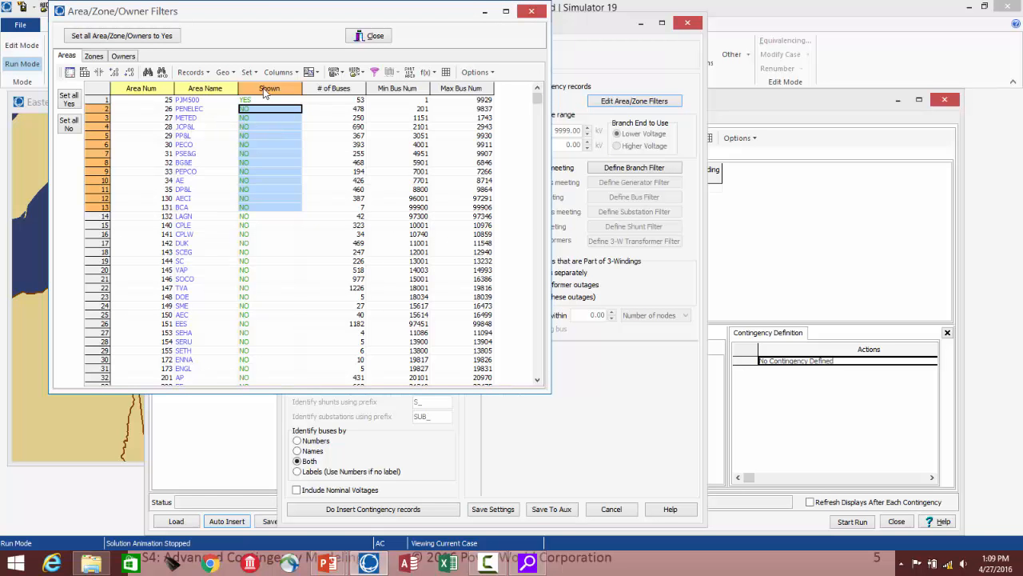
pyautogui.click(249, 72)
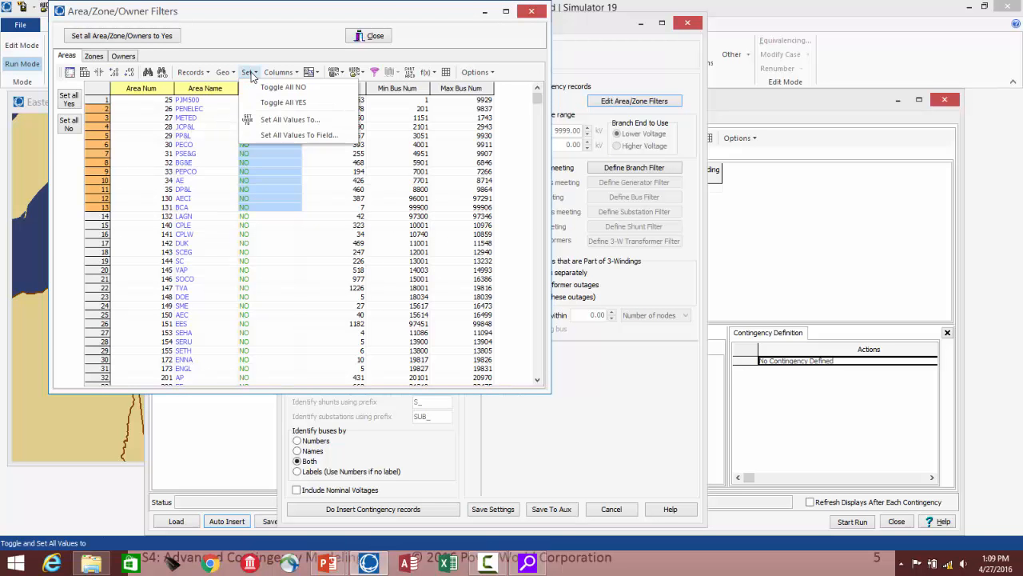
pyautogui.click(251, 74)
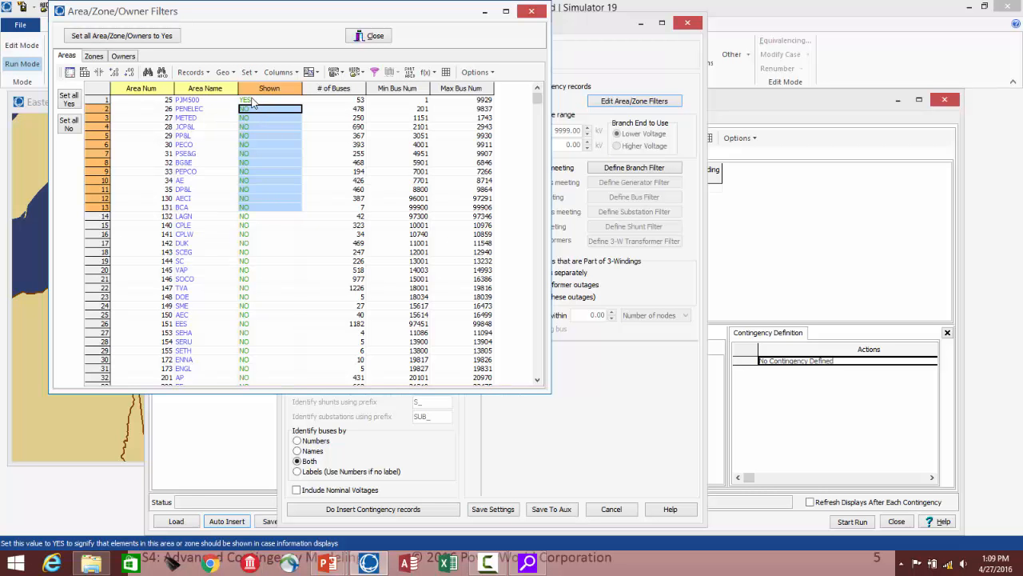
pyautogui.click(251, 100)
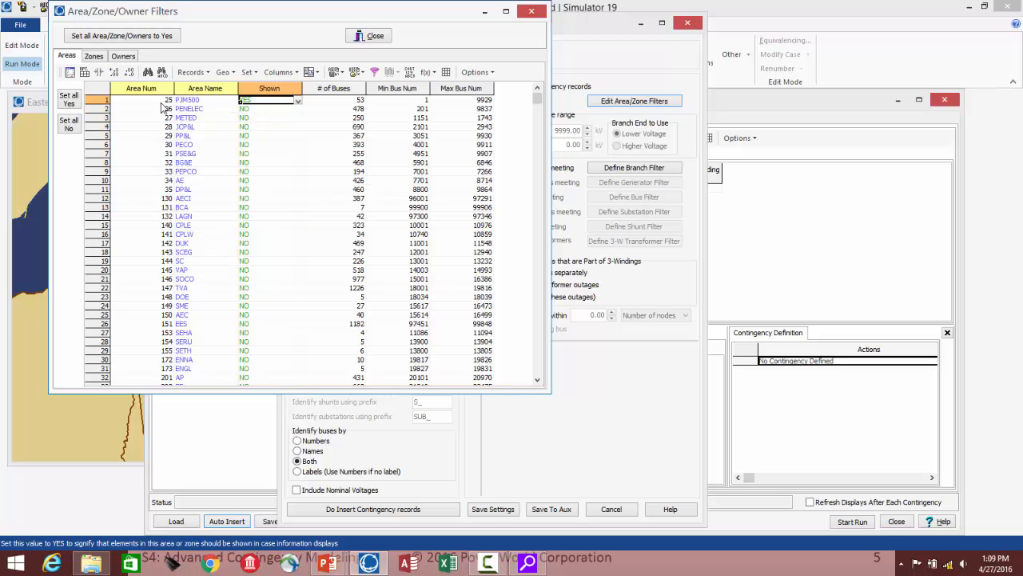
pyautogui.click(373, 40)
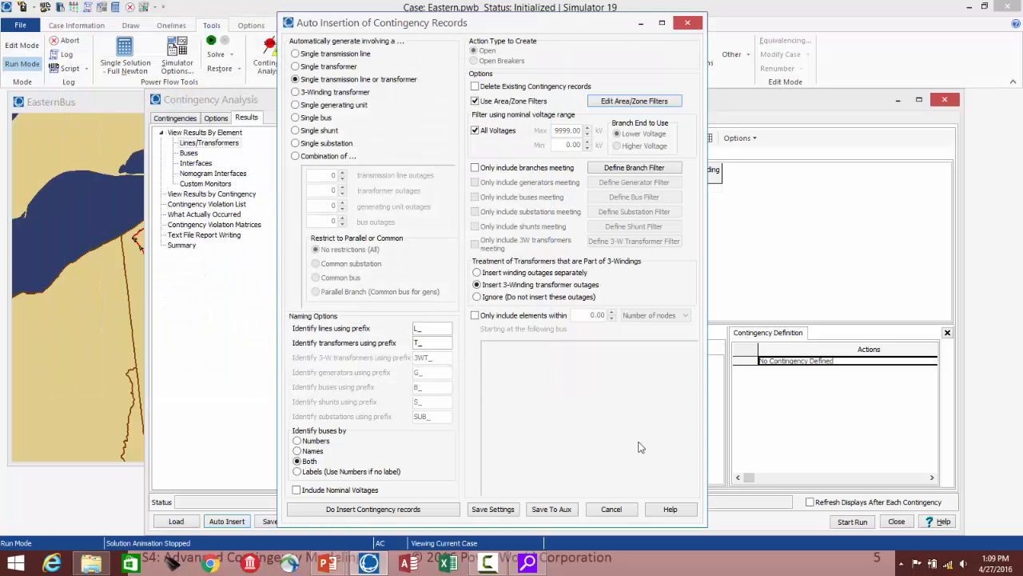
# Step: Insert the single transmission line or transformer contingencies and widen the Label column to show their full names
pyautogui.click(346, 509)
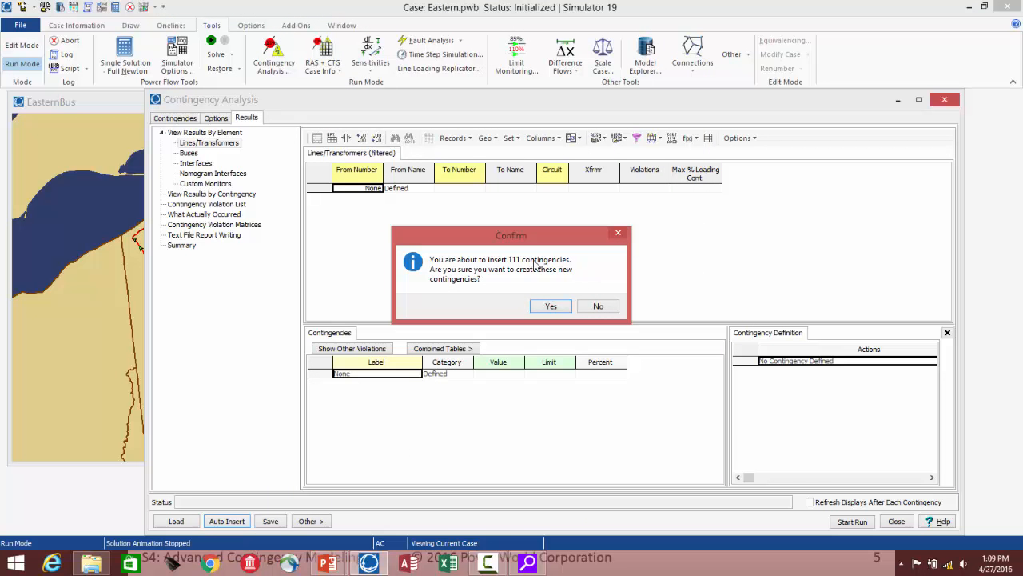
pyautogui.click(558, 311)
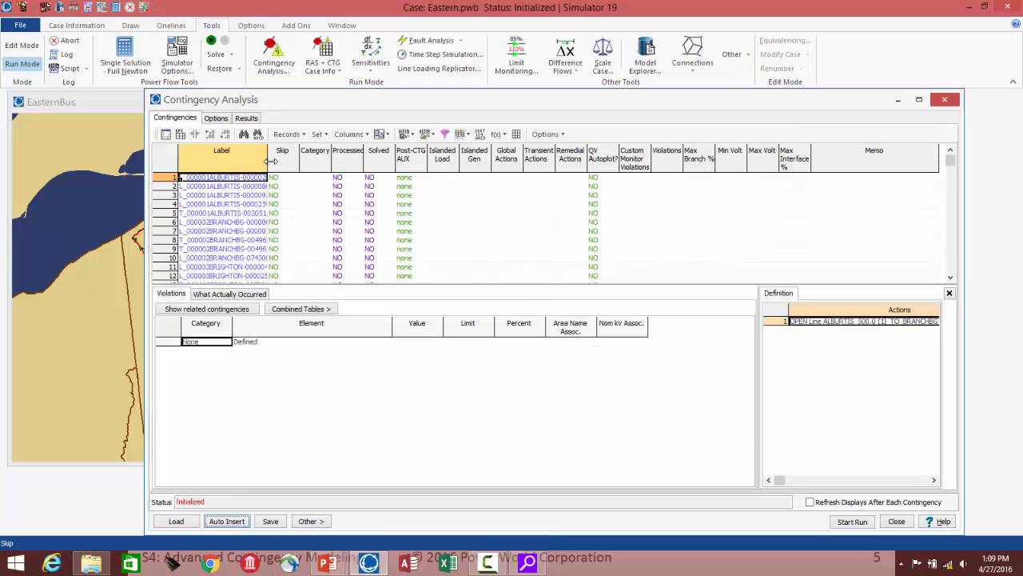
pyautogui.moveTo(266, 161); pyautogui.dragTo(332, 160)
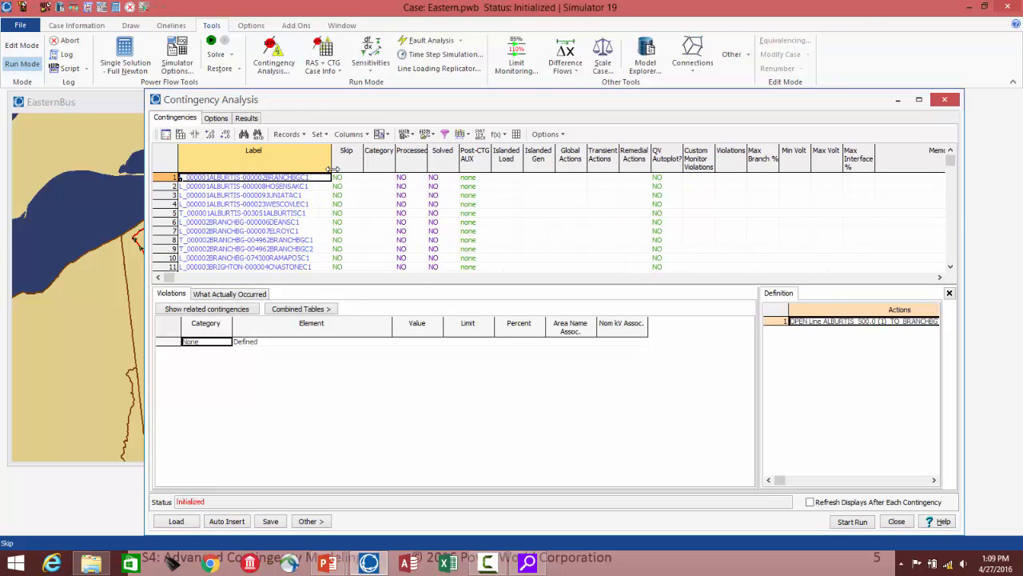
pyautogui.click(744, 231)
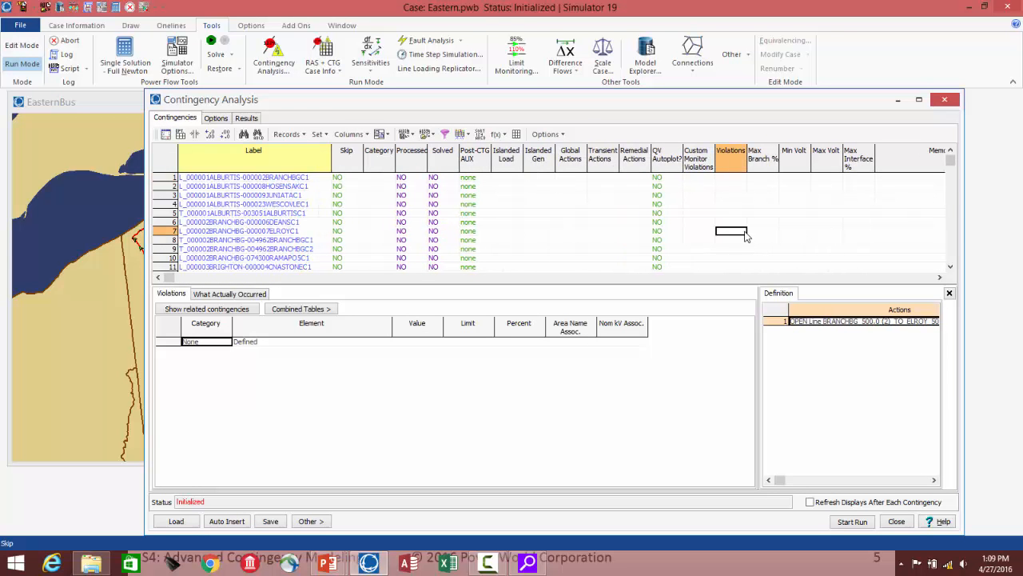
pyautogui.scroll(3, 747, 236)
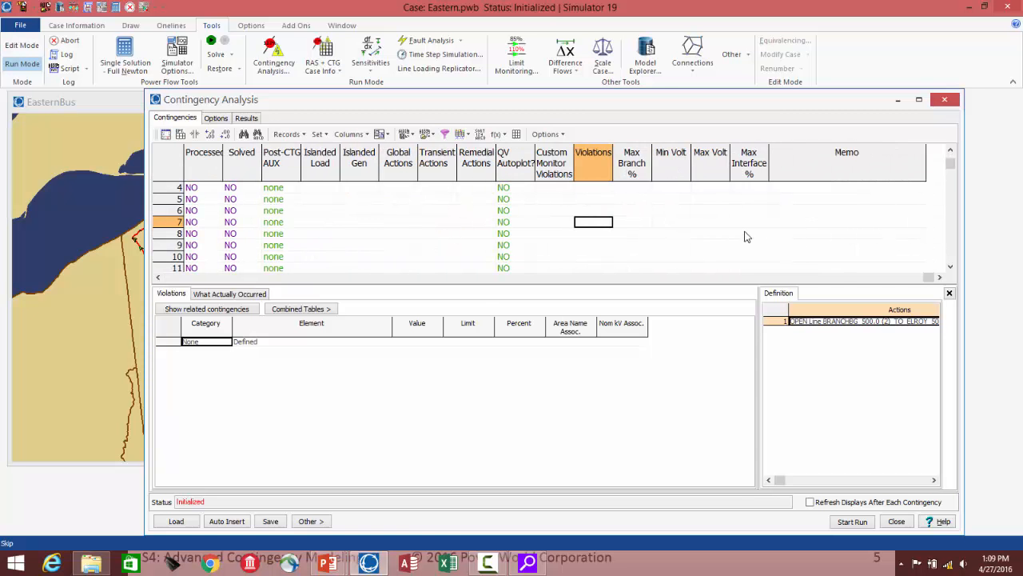
pyautogui.press('Home')
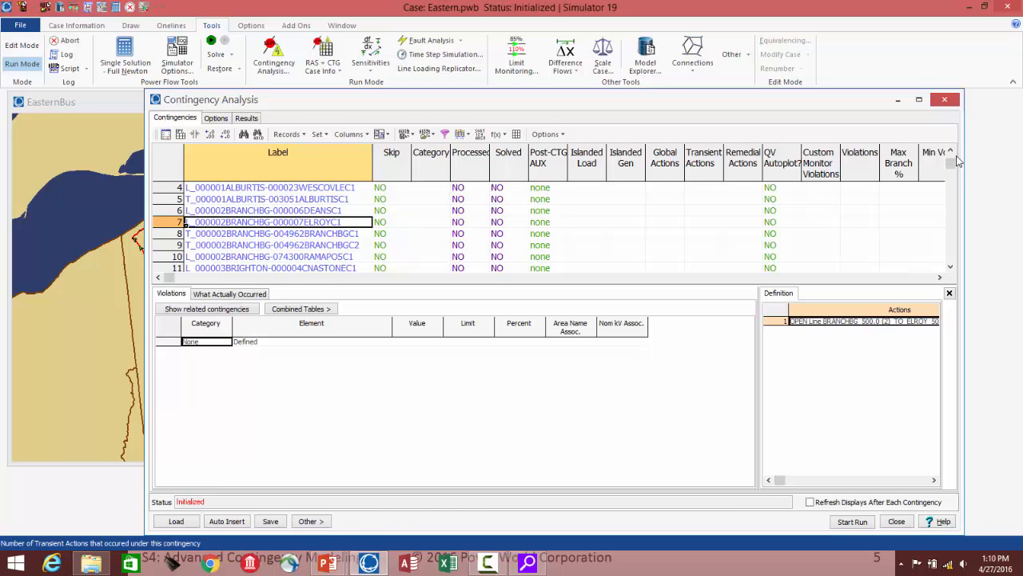
pyautogui.scroll(1, 956, 156)
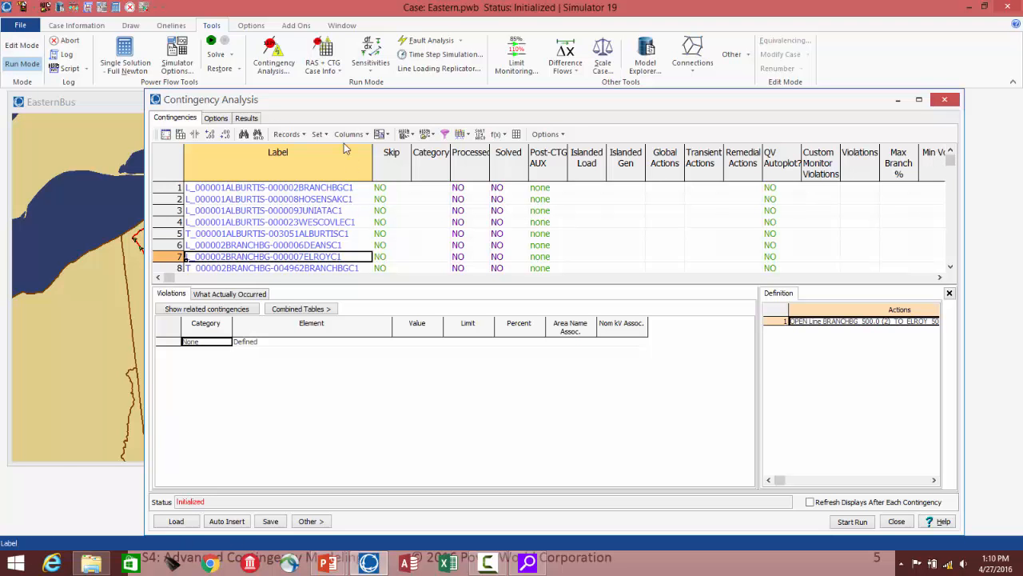
# Step: Set the calculation method to Linearized Lossless DC and make-up power to Generator Participation Factors From Entire Case Directly
pyautogui.click(217, 120)
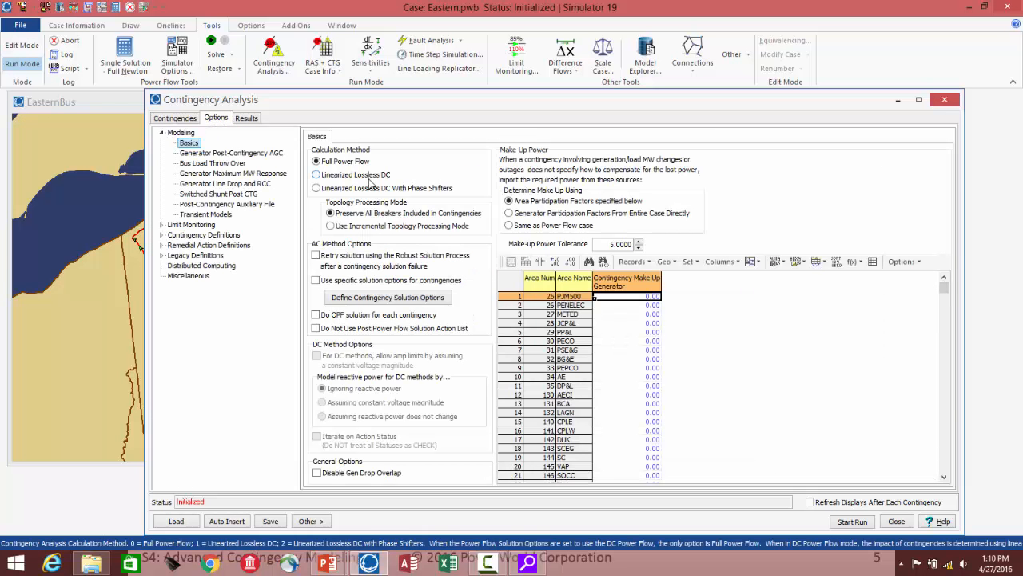
pyautogui.click(337, 176)
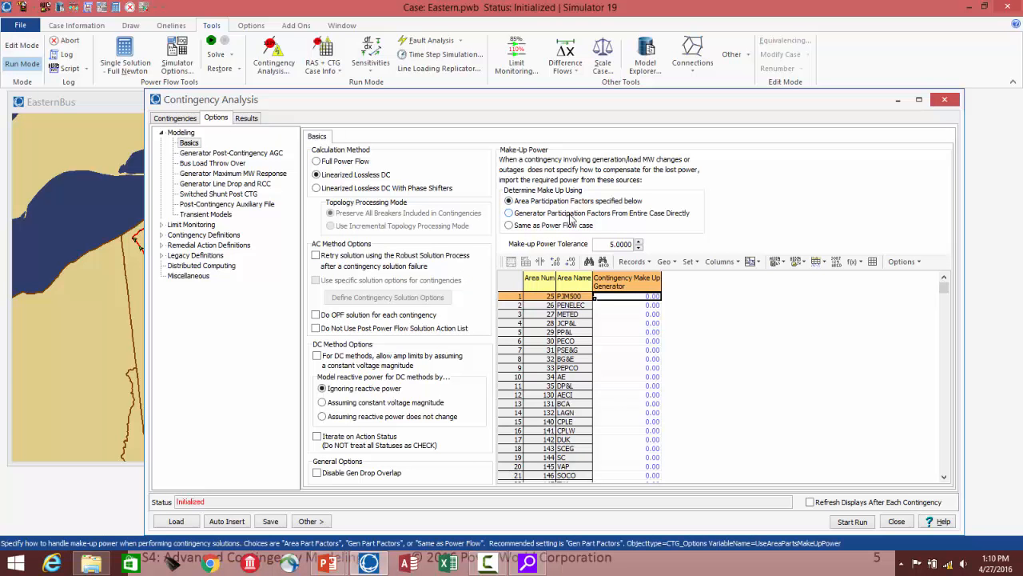
pyautogui.click(509, 213)
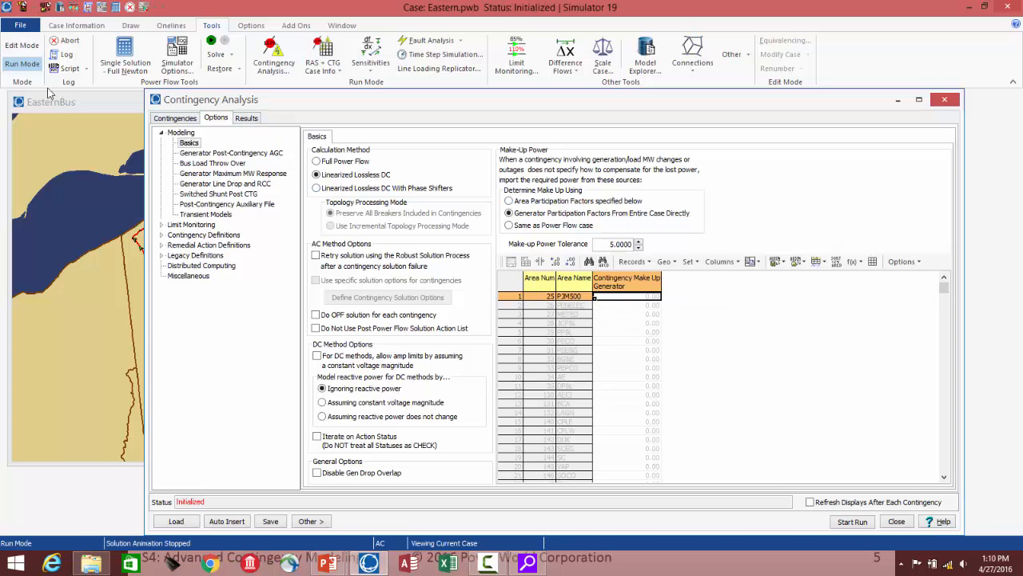
# Step: Run the contingency analysis and review the violations of the contingencies in rows 2 to 4
pyautogui.click(164, 122)
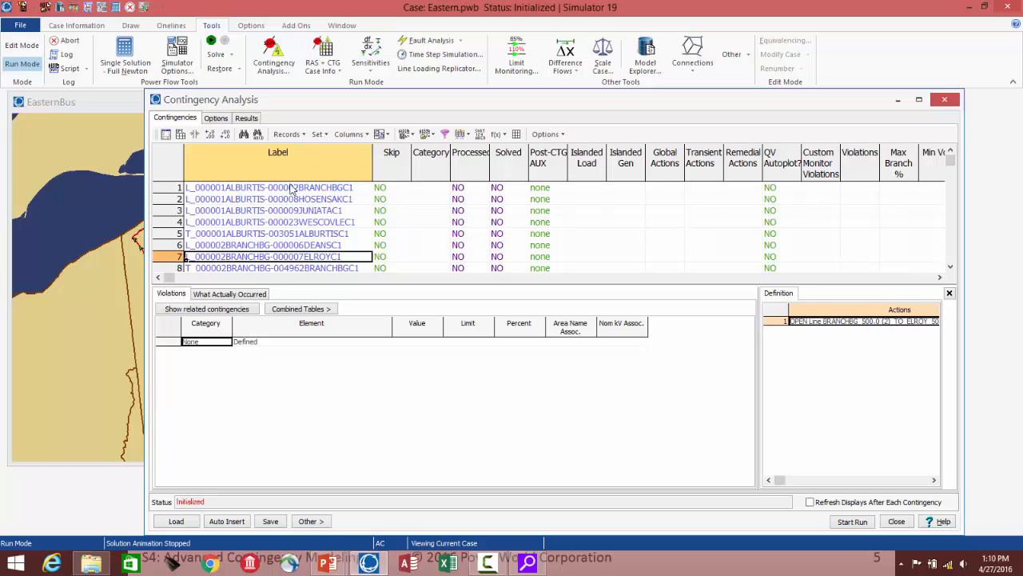
pyautogui.click(852, 521)
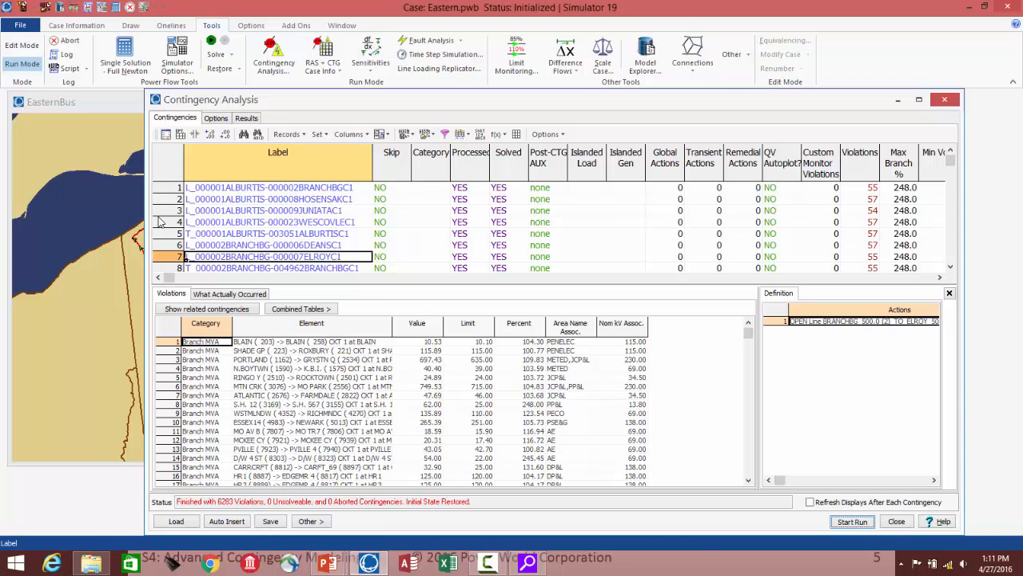
pyautogui.moveTo(704, 104); pyautogui.dragTo(665, 108)
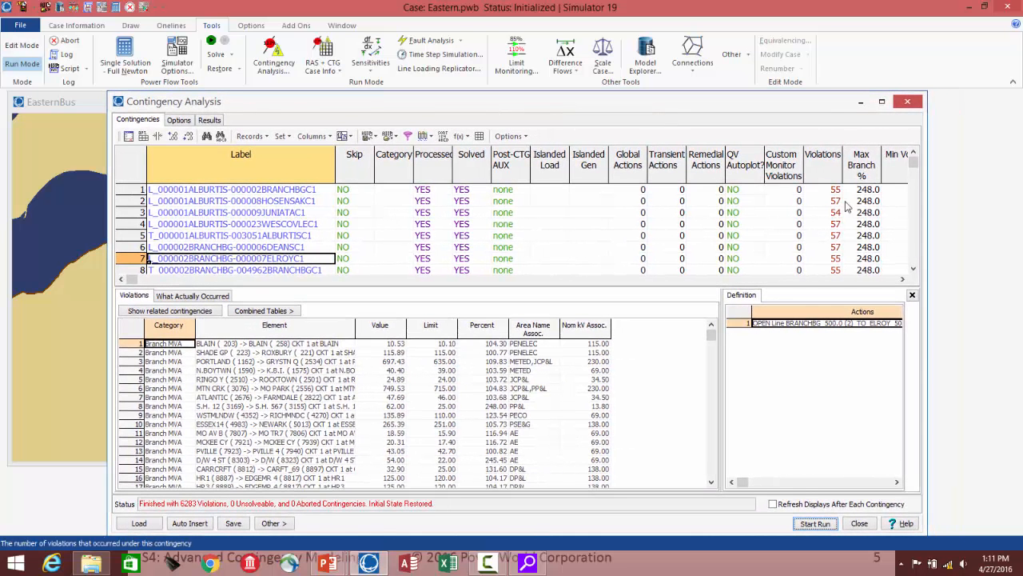
pyautogui.click(903, 281)
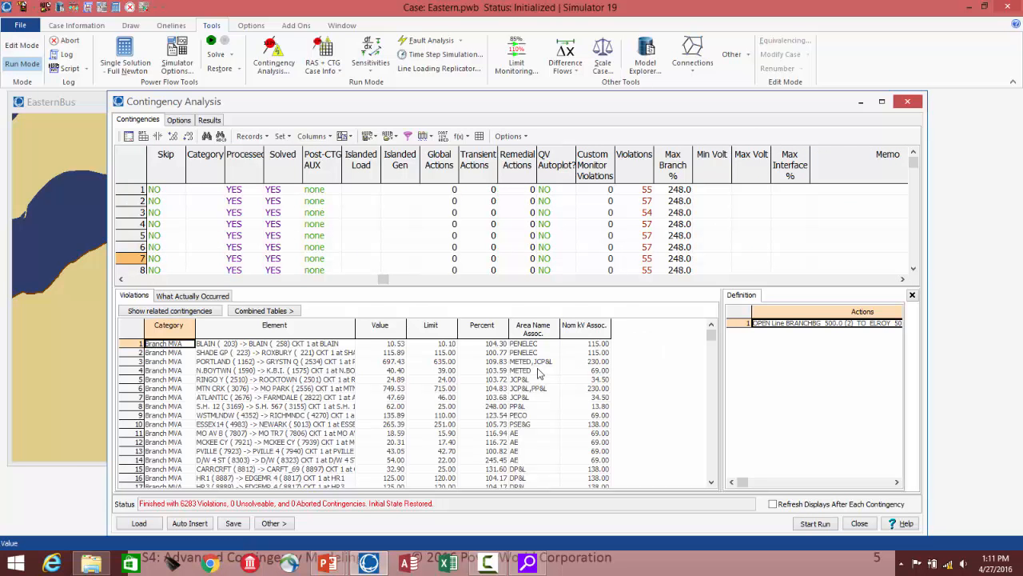
pyautogui.click(680, 202)
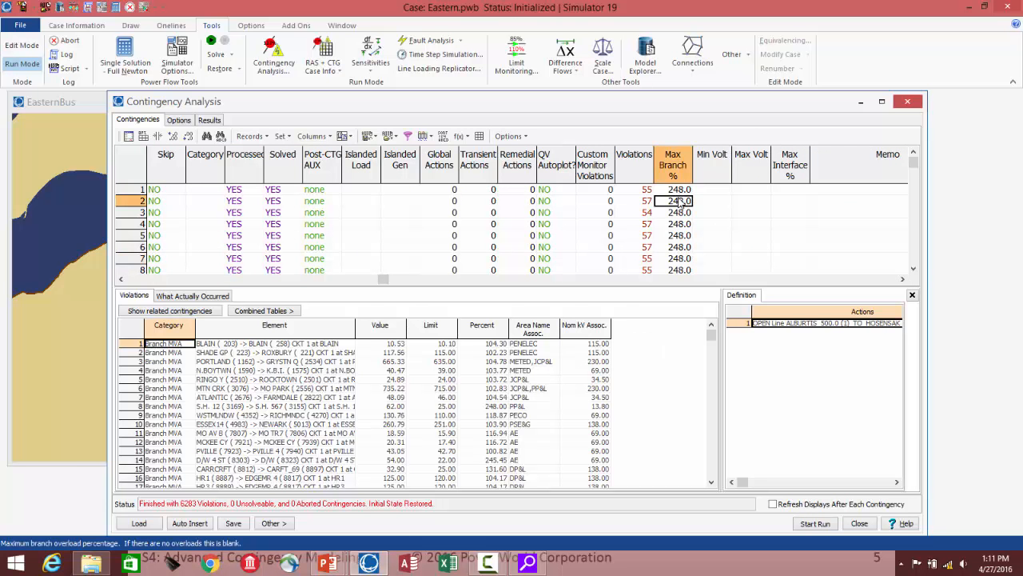
pyautogui.click(649, 215)
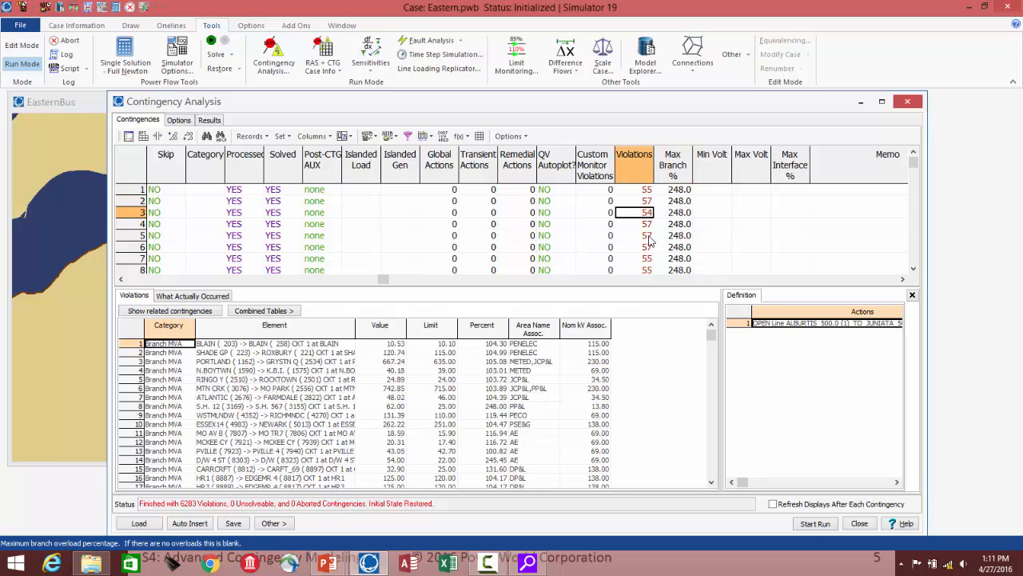
pyautogui.click(649, 228)
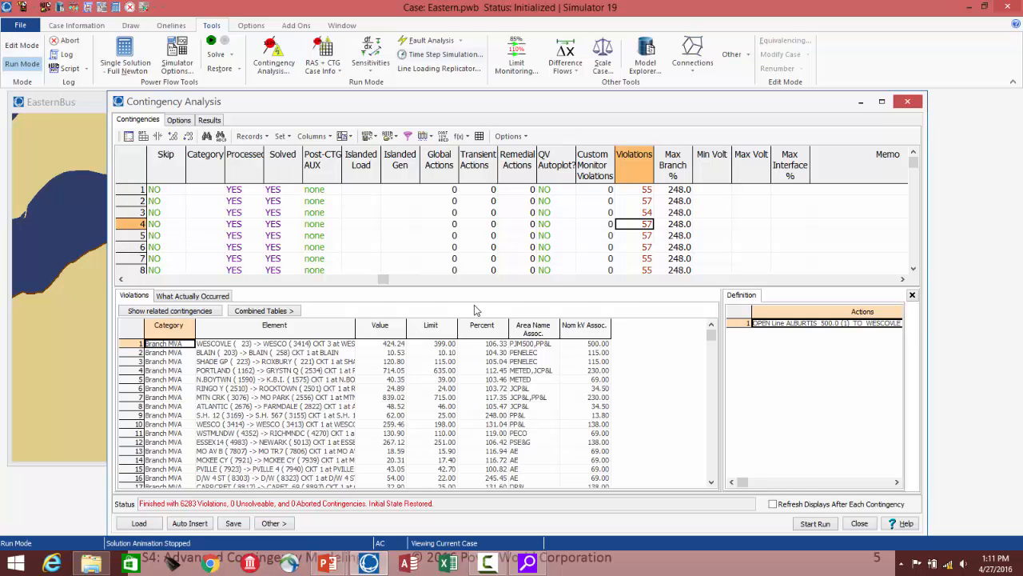
# Step: Set the advanced limit monitoring to Do not report base case violations and return to the contingency list
pyautogui.click(179, 120)
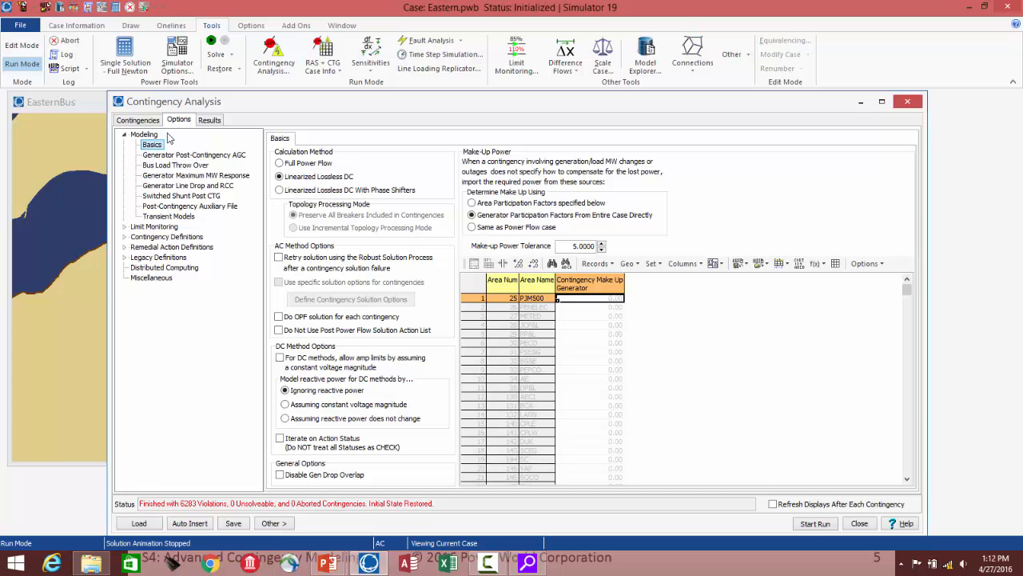
pyautogui.click(125, 227)
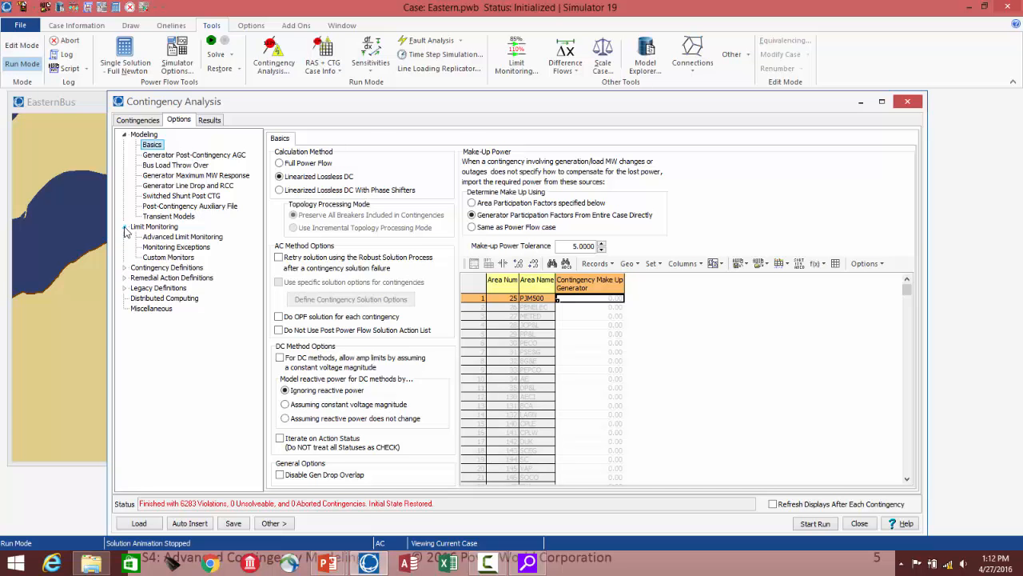
pyautogui.click(182, 238)
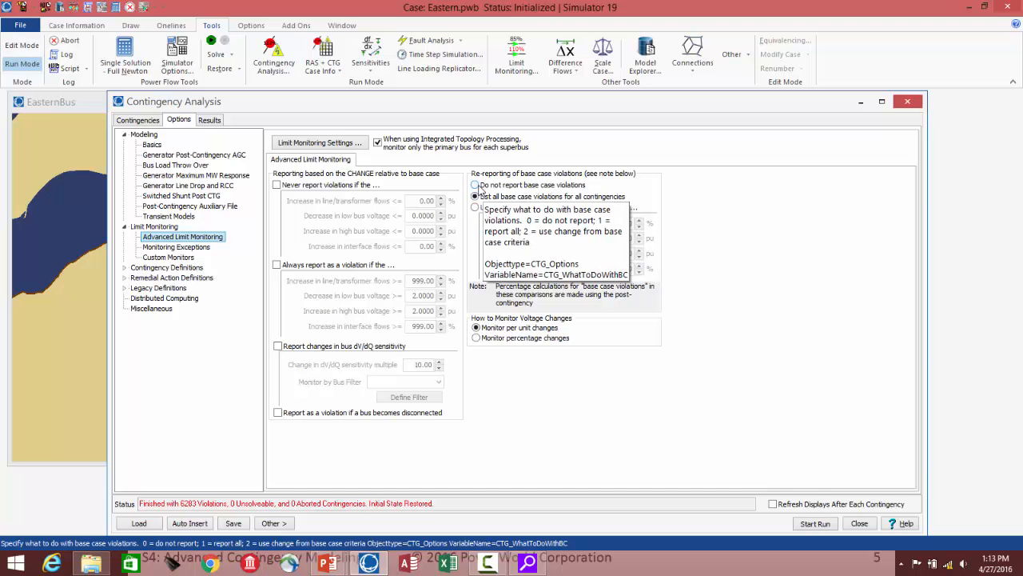
pyautogui.click(481, 187)
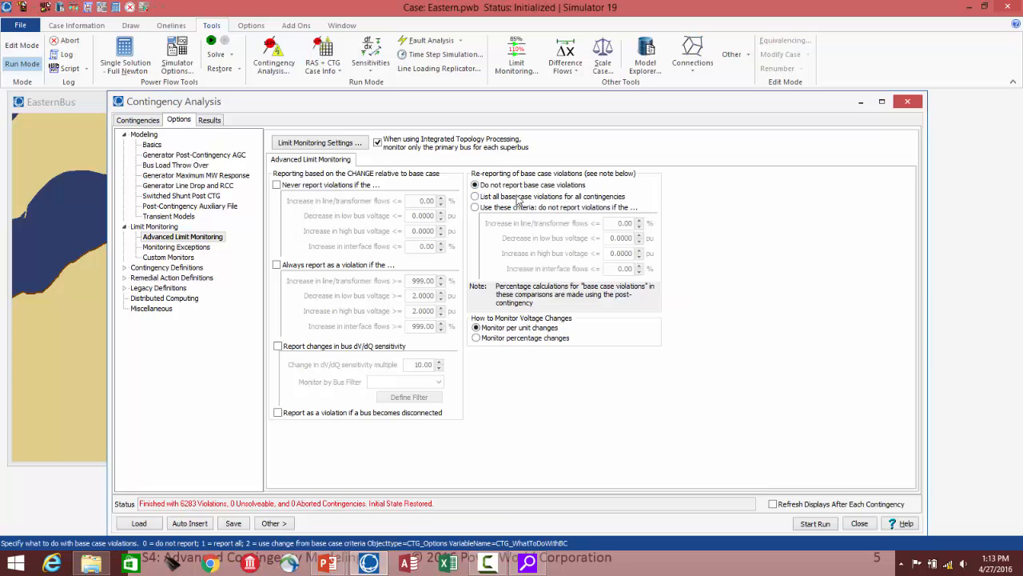
pyautogui.click(139, 120)
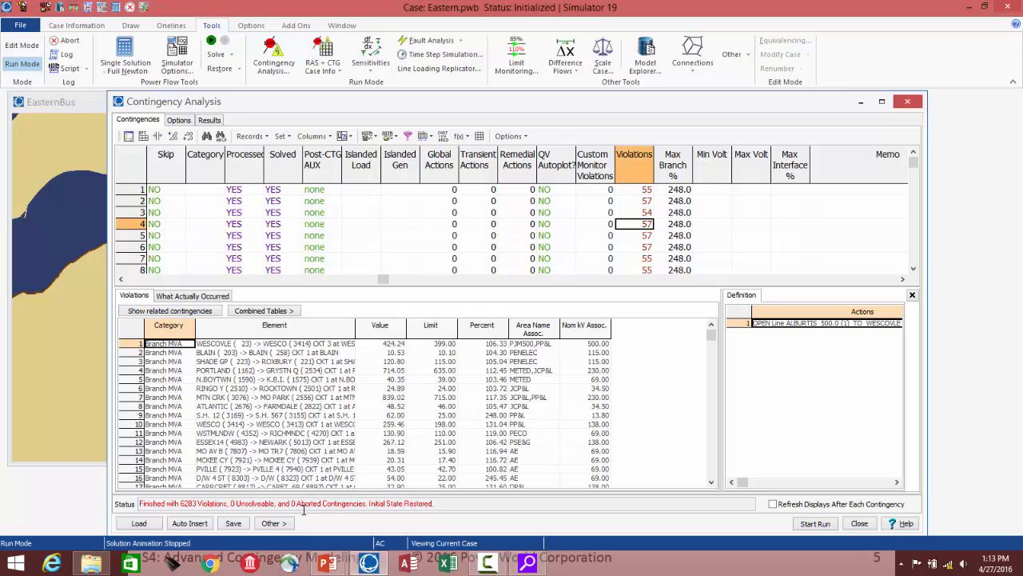
# Step: Filter the contingency results using the limit monitoring settings and enlarge the contingency list to show more rows
pyautogui.click(272, 523)
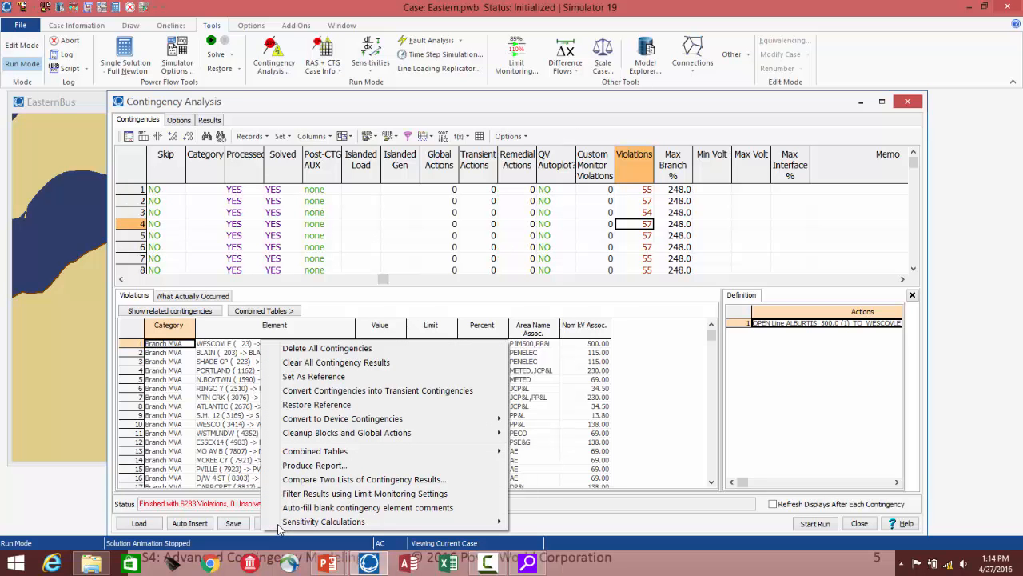
pyautogui.moveTo(326, 458)
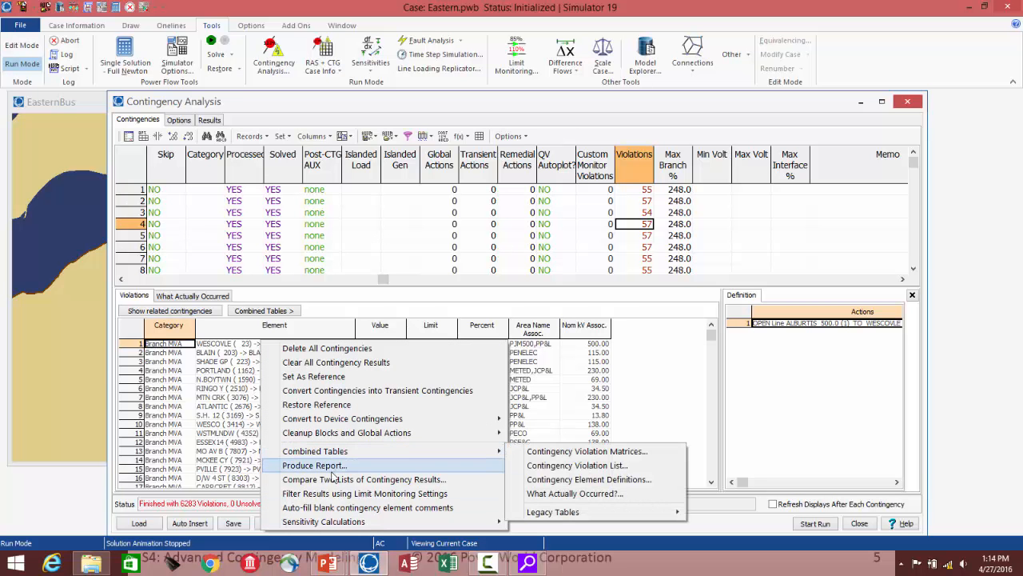
pyautogui.click(339, 493)
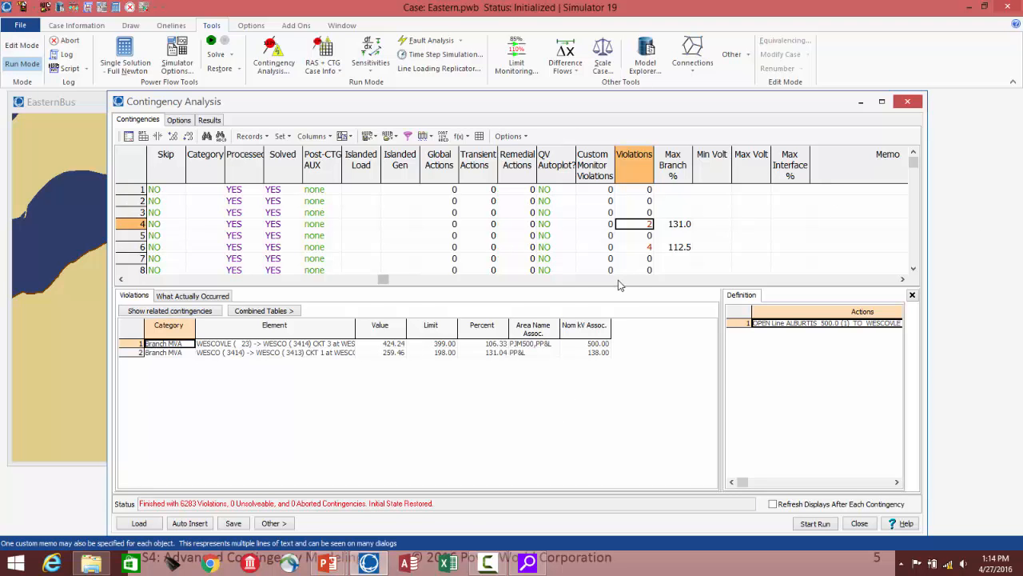
pyautogui.moveTo(616, 289); pyautogui.dragTo(617, 331)
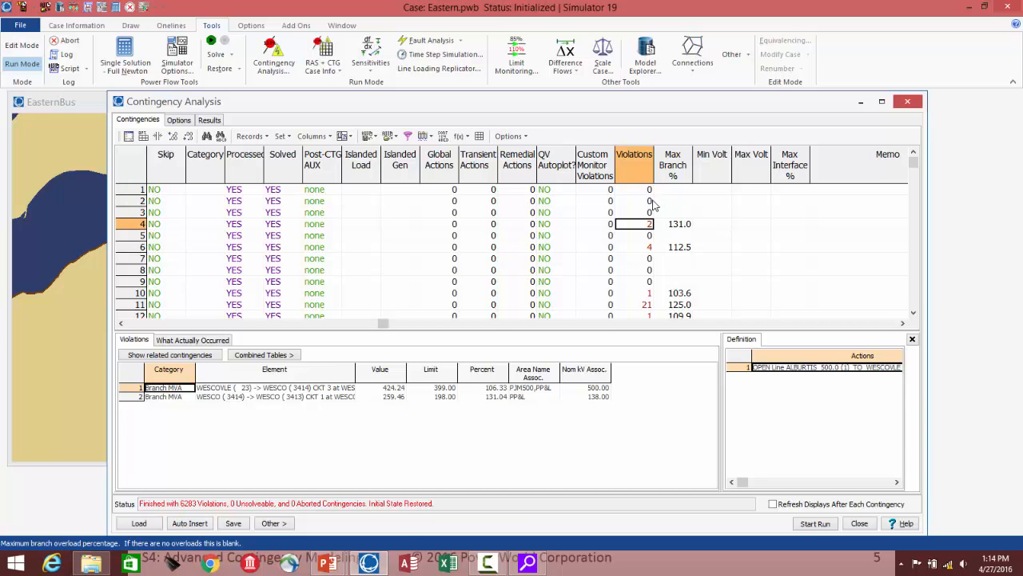
# Step: Set base case violation re-reporting to use criteria, with a line/transformer flow increase threshold of 5%
pyautogui.click(179, 121)
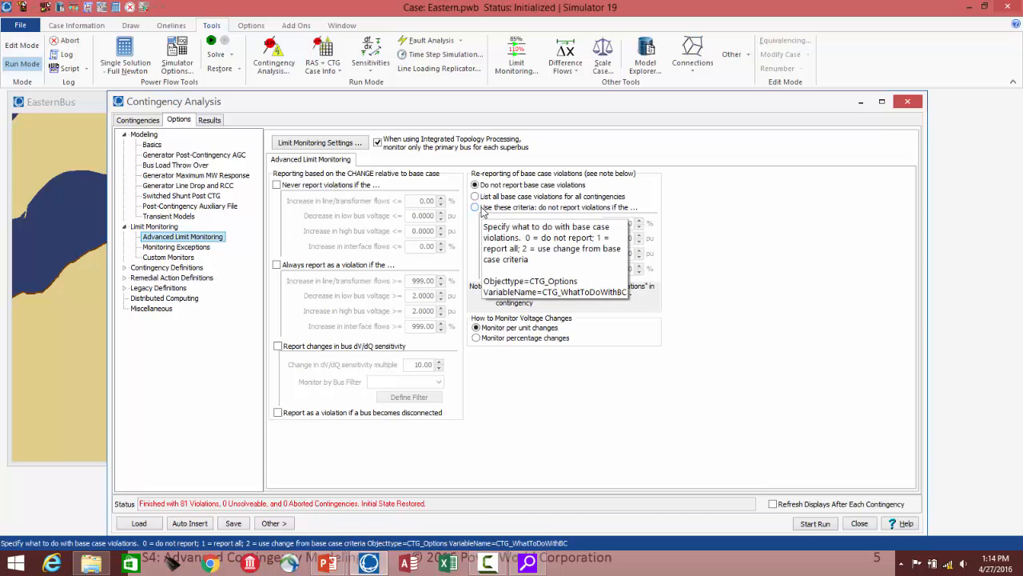
pyautogui.click(478, 208)
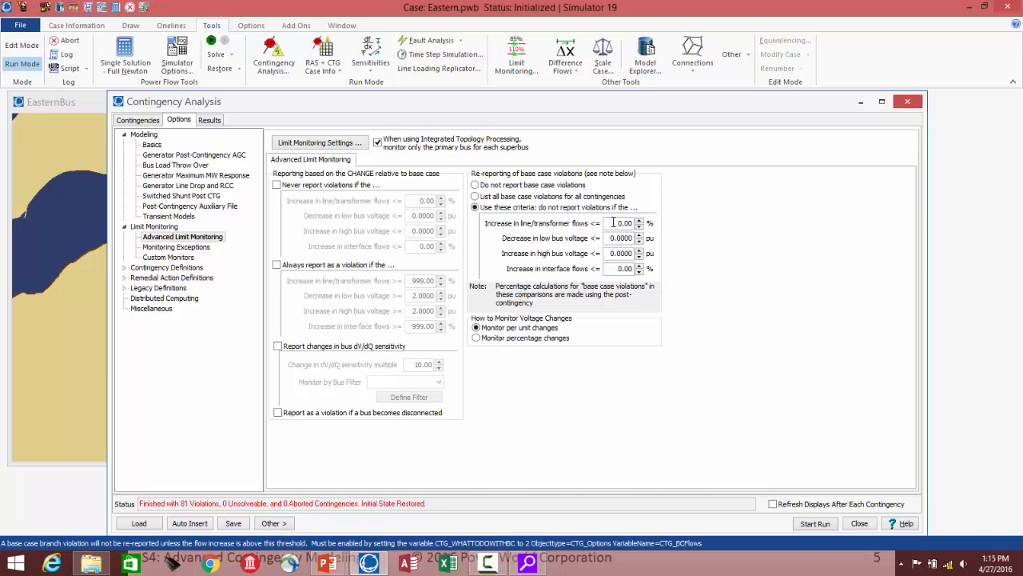
pyautogui.doubleClick(613, 223)
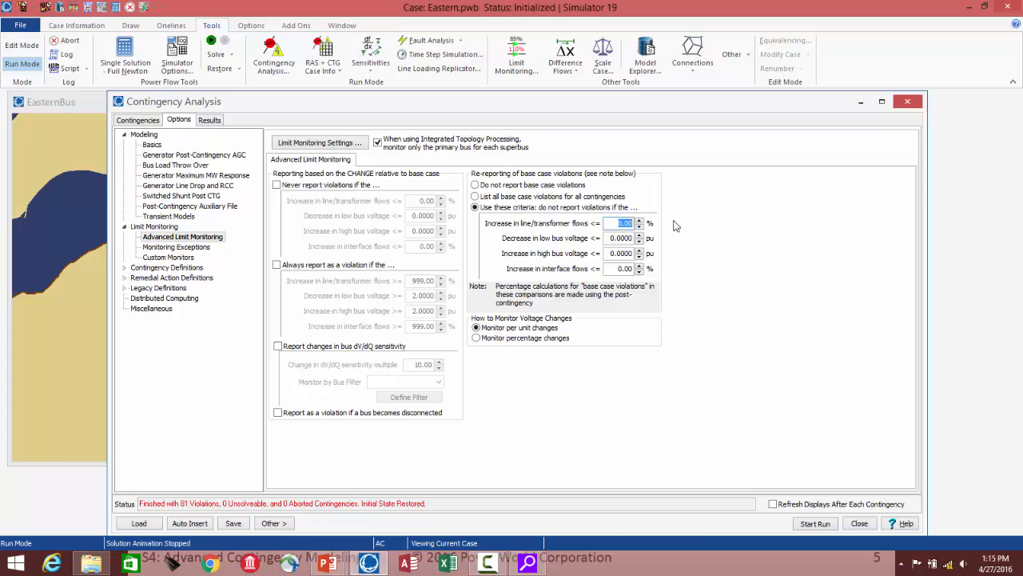
pyautogui.write('5')
pyautogui.press('Tab')
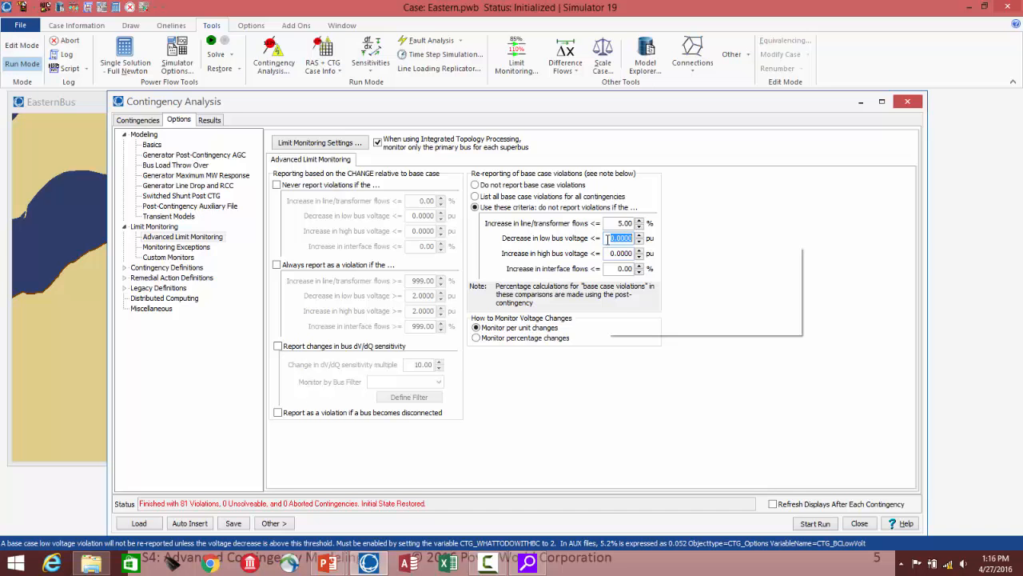
pyautogui.moveTo(608, 238)
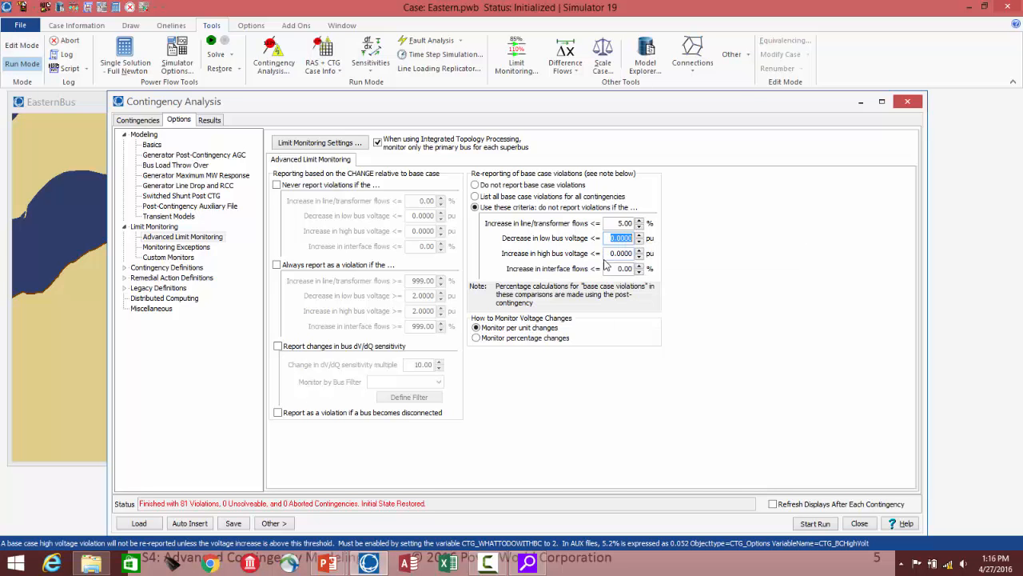
pyautogui.click(618, 269)
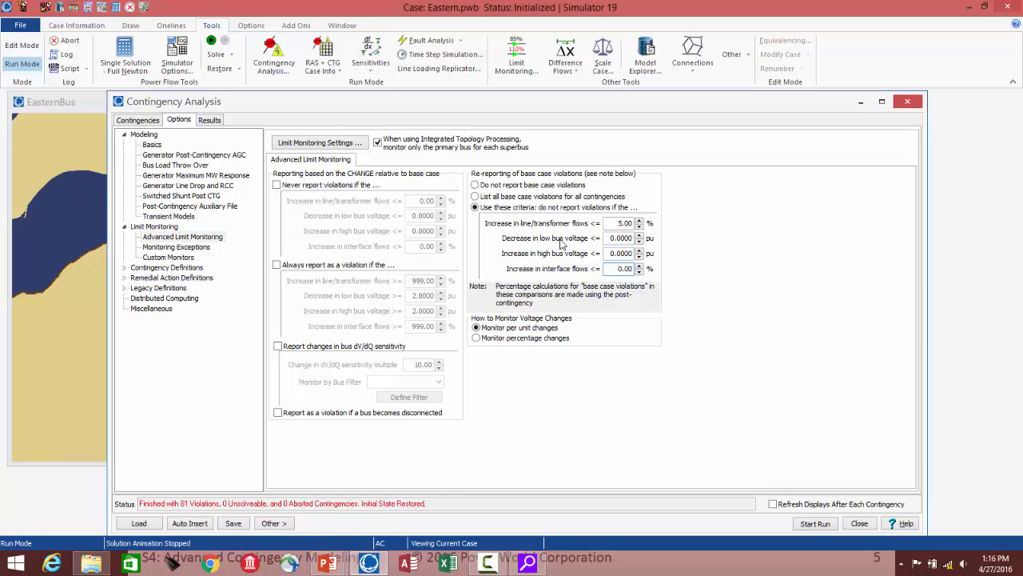
# Step: Return to the contingency list and reapply the limit monitoring filter to the existing results
pyautogui.click(140, 120)
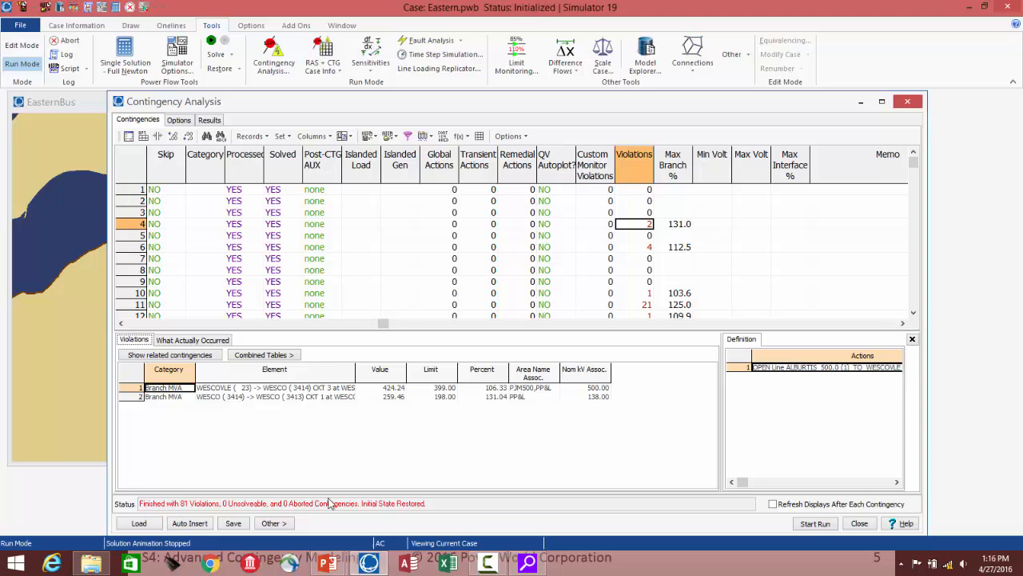
pyautogui.click(279, 527)
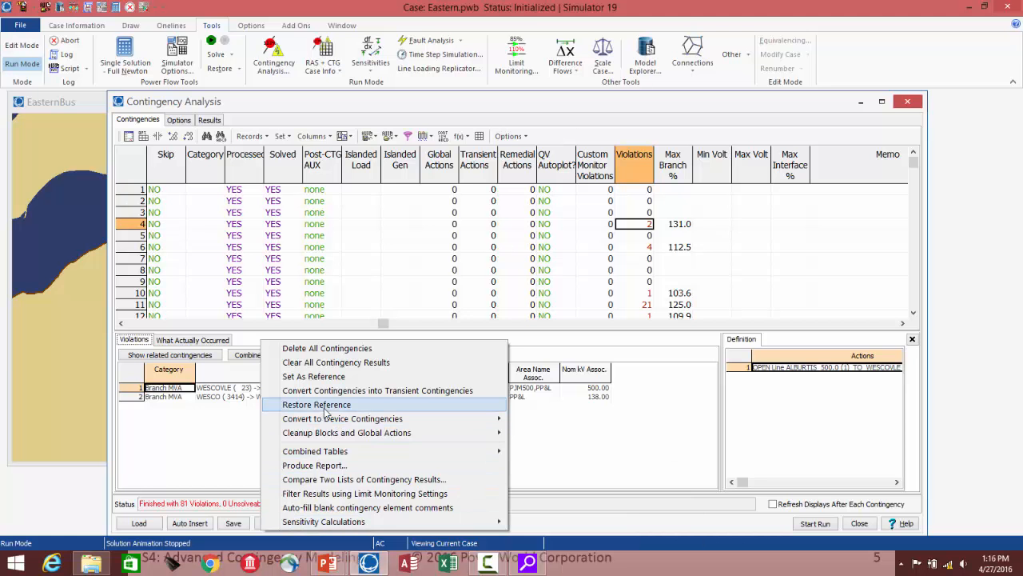
pyautogui.click(334, 496)
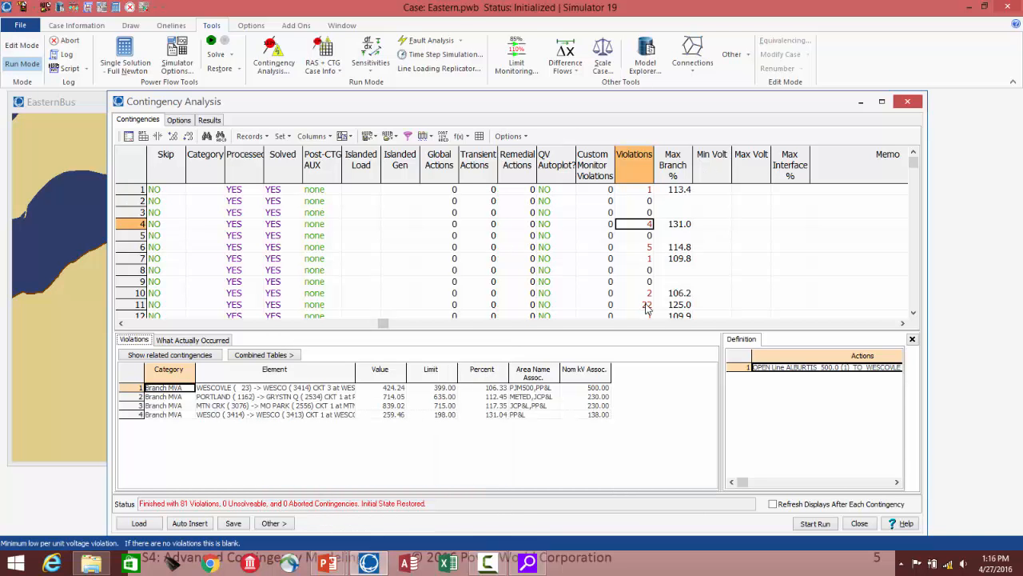
# Step: Inspect the contingency in row 11, sort the list by descending violations and show the top contingency's violations
pyautogui.click(651, 191)
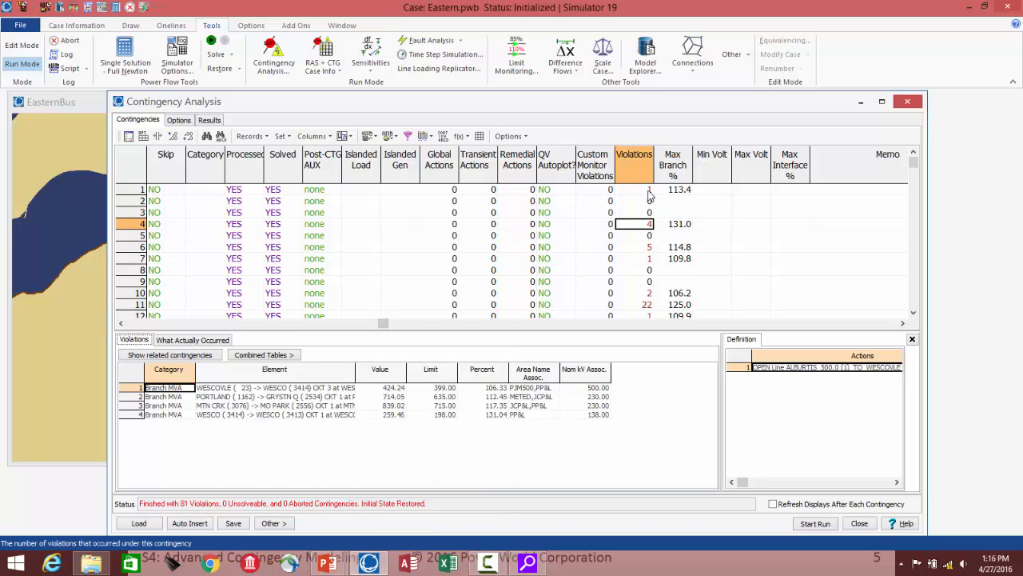
pyautogui.click(648, 307)
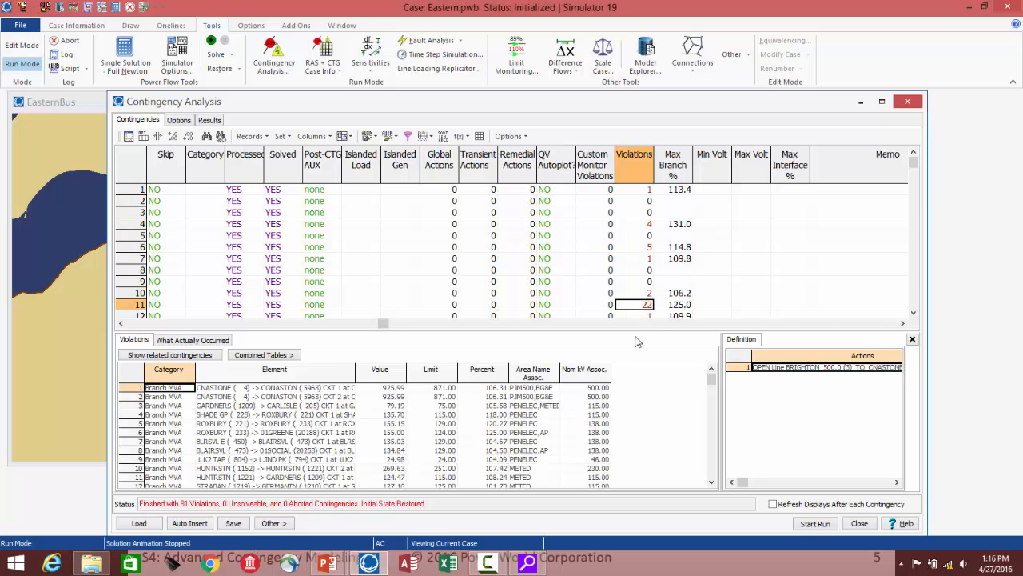
pyautogui.click(638, 160)
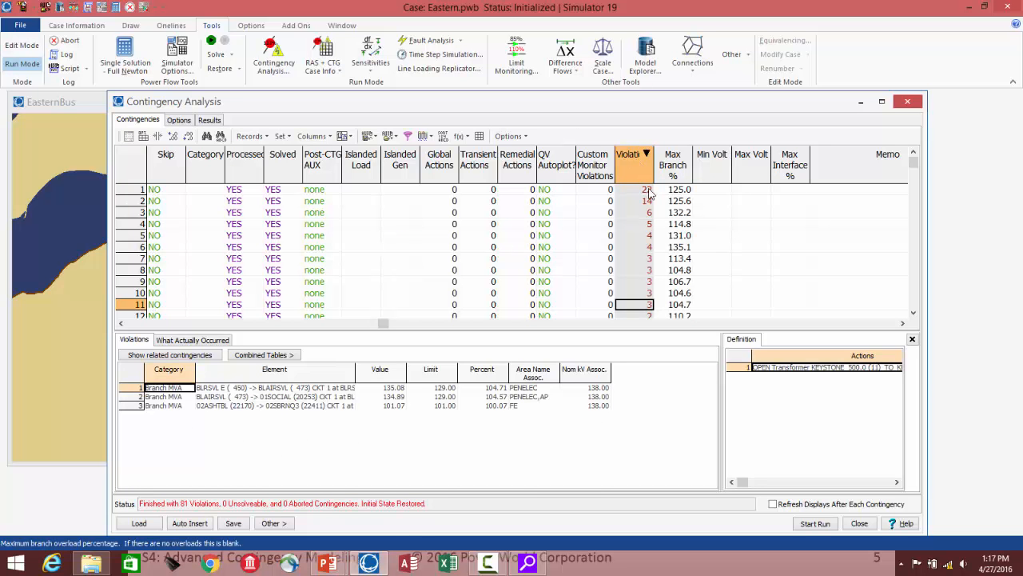
pyautogui.click(644, 190)
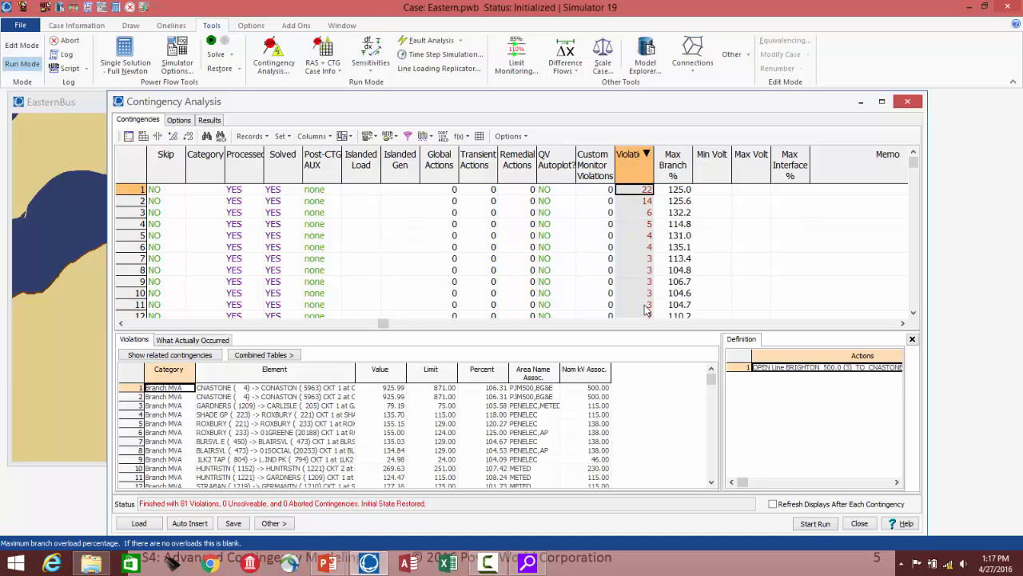
# Step: In the advanced limit monitoring, enable never reporting violations with a line/transformer flow increase of 10% or less
pyautogui.click(179, 121)
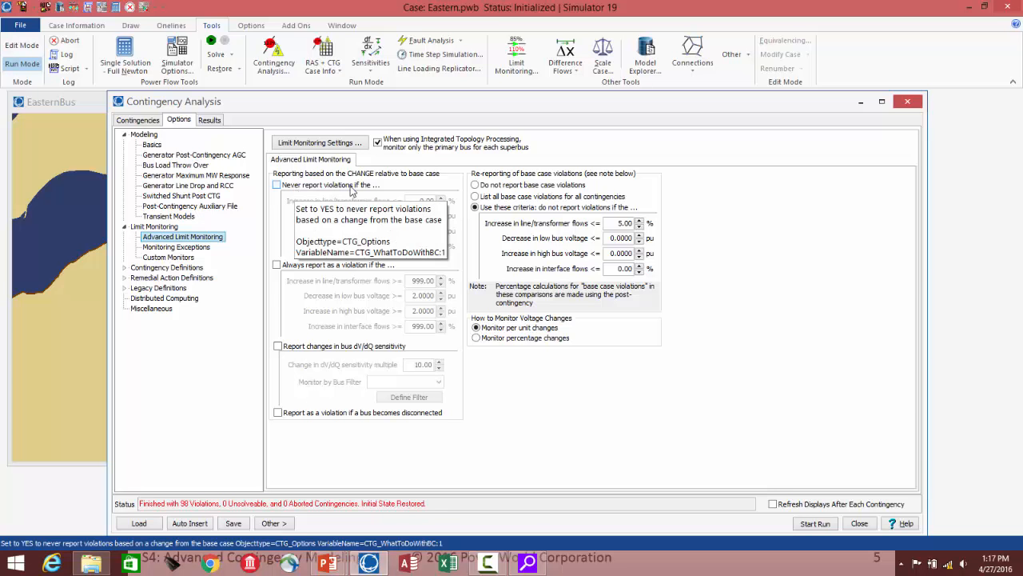
pyautogui.click(281, 186)
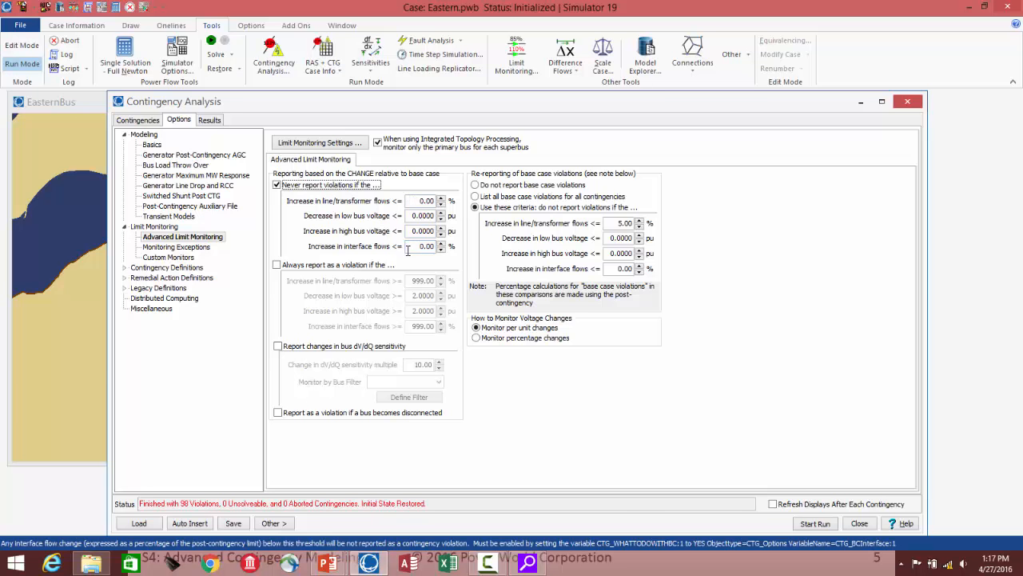
pyautogui.moveTo(411, 201)
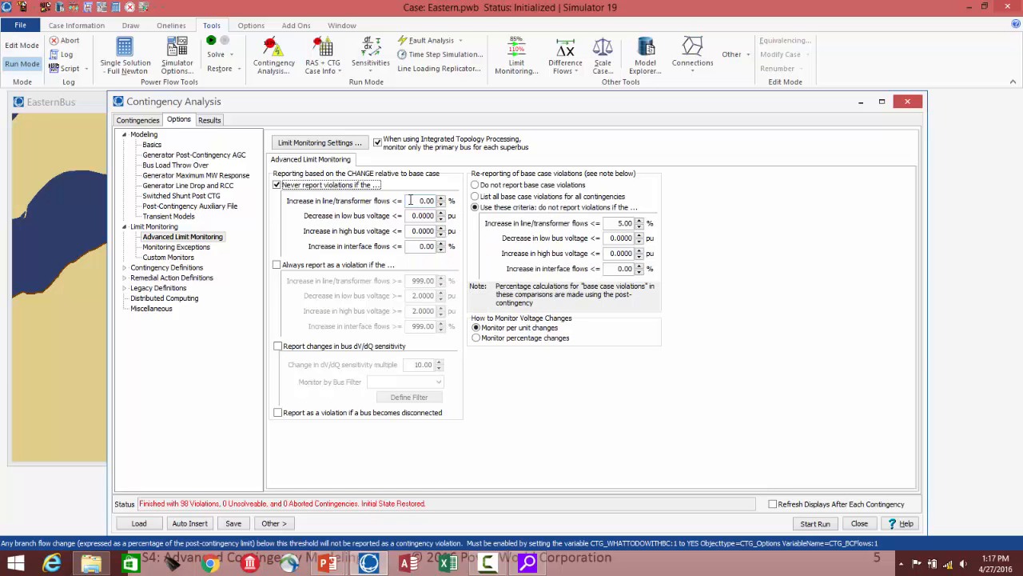
pyautogui.doubleClick(410, 200)
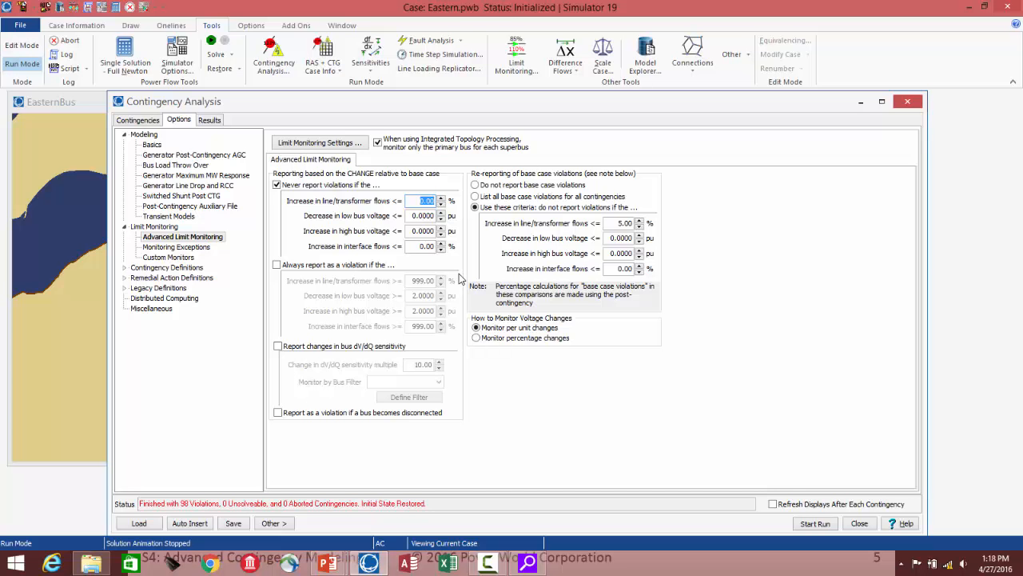
pyautogui.write('10')
pyautogui.press('Tab')
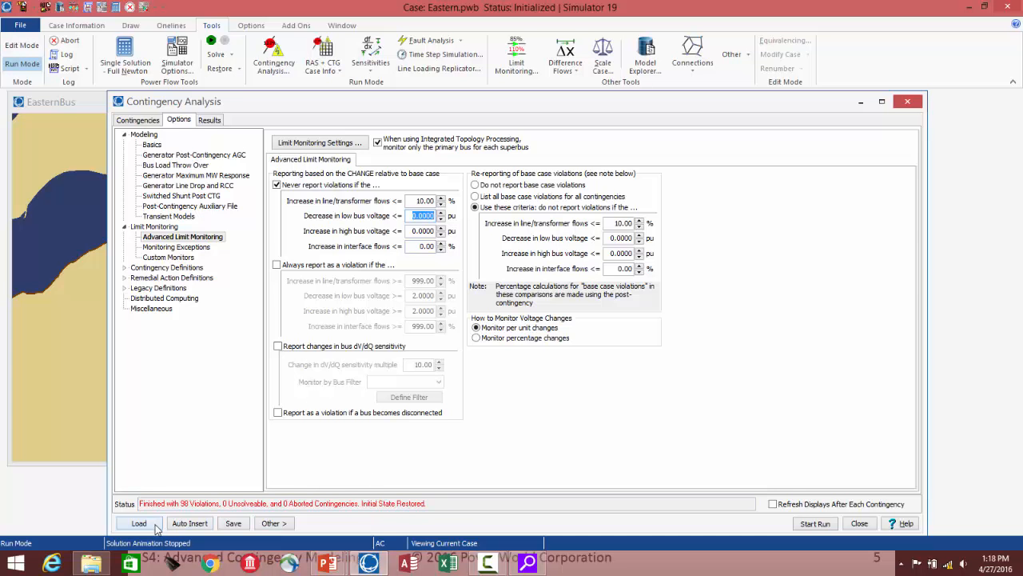
# Step: View the violations of the contingency in row 4 and check the column metrics of the Violations column
pyautogui.click(138, 119)
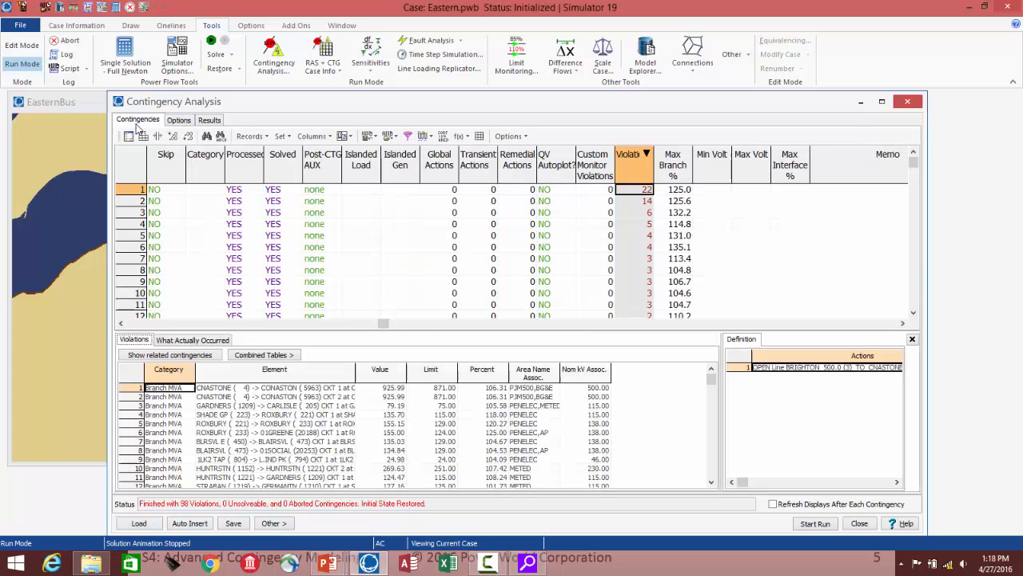
pyautogui.click(643, 224)
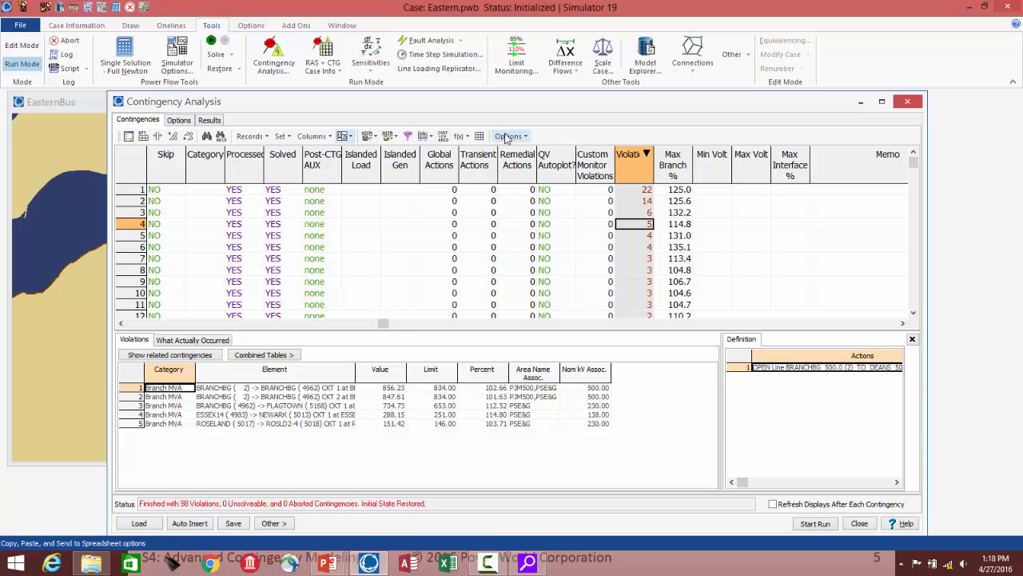
pyautogui.click(312, 136)
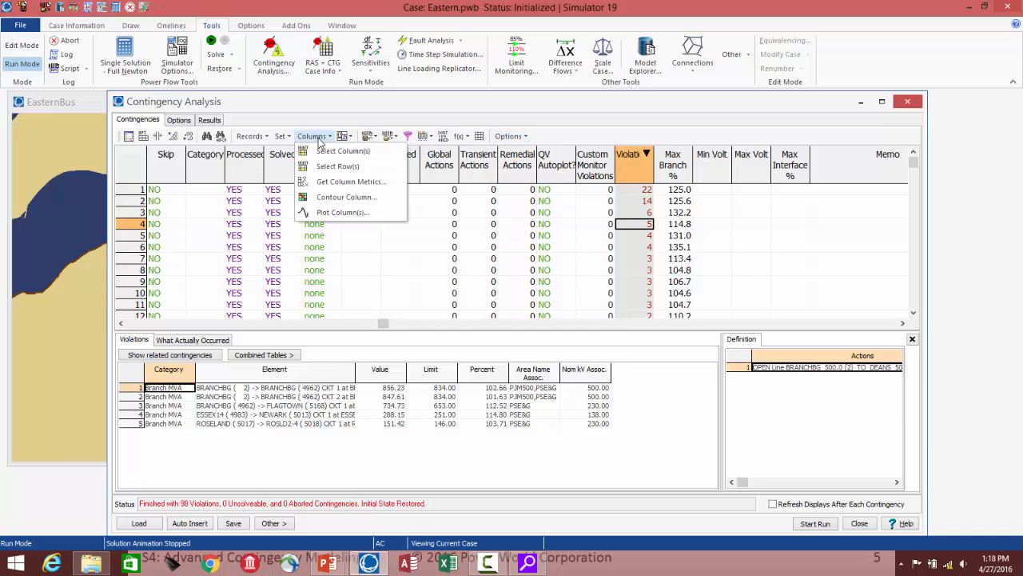
pyautogui.click(325, 183)
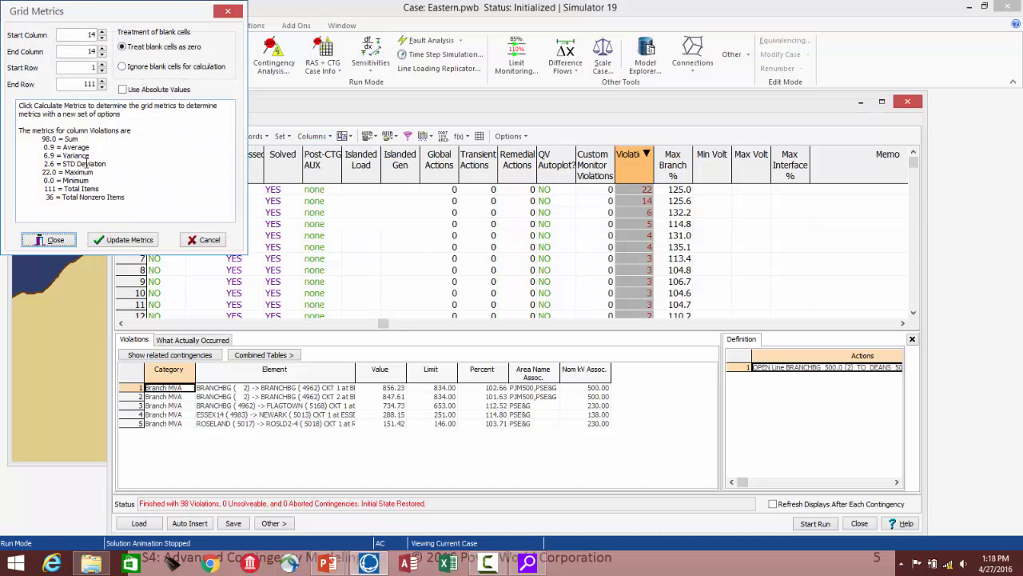
pyautogui.click(208, 241)
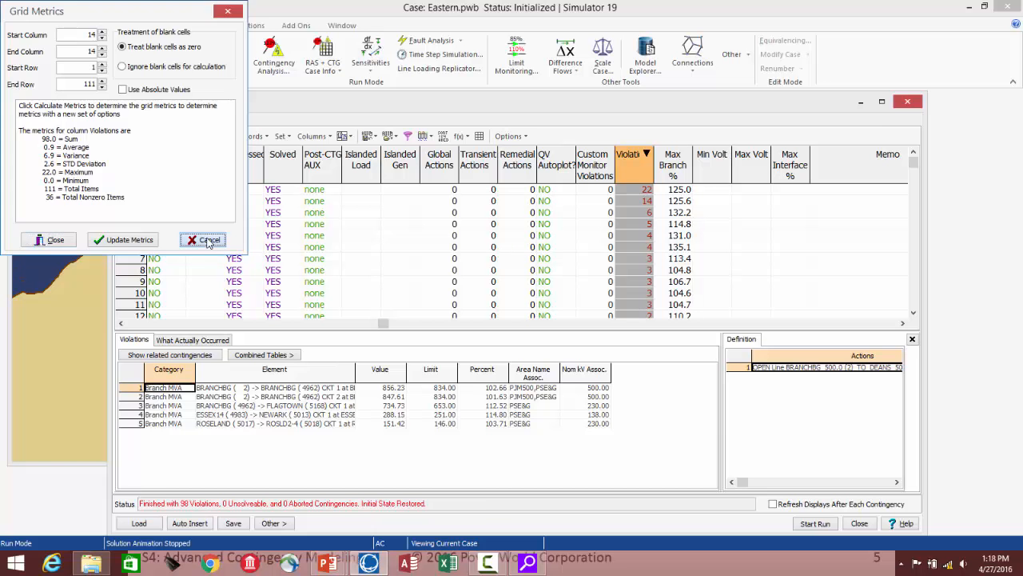
# Step: Refilter the results with the updated limit monitoring settings and show the violations of the contingency in row 3
pyautogui.click(279, 525)
pyautogui.moveTo(341, 418)
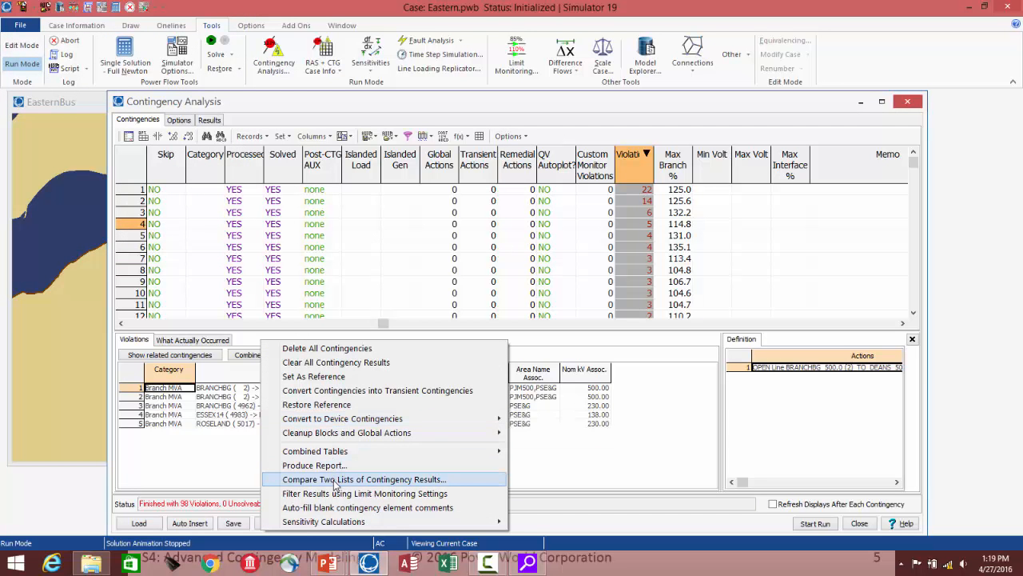
pyautogui.click(334, 493)
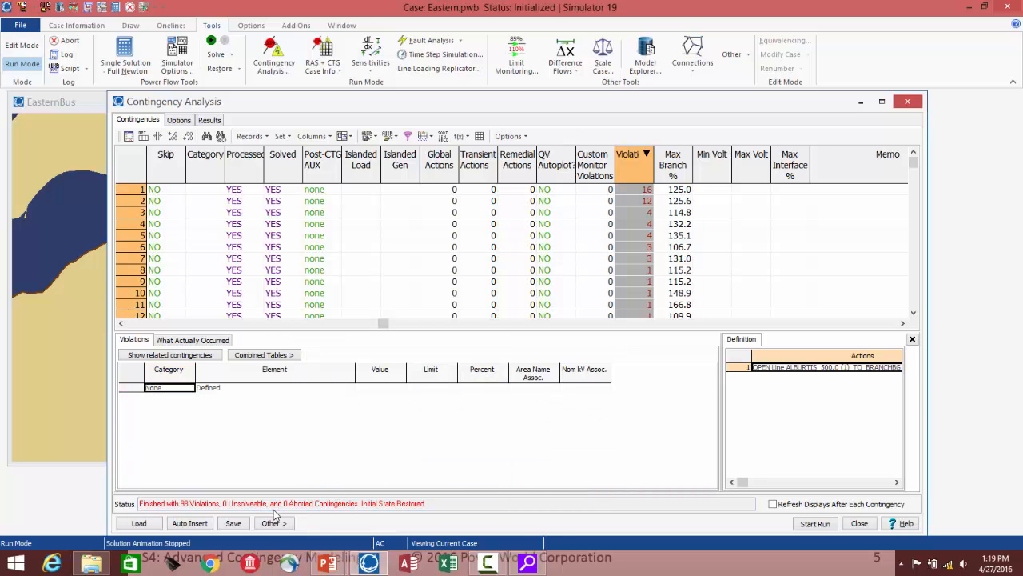
pyautogui.click(642, 215)
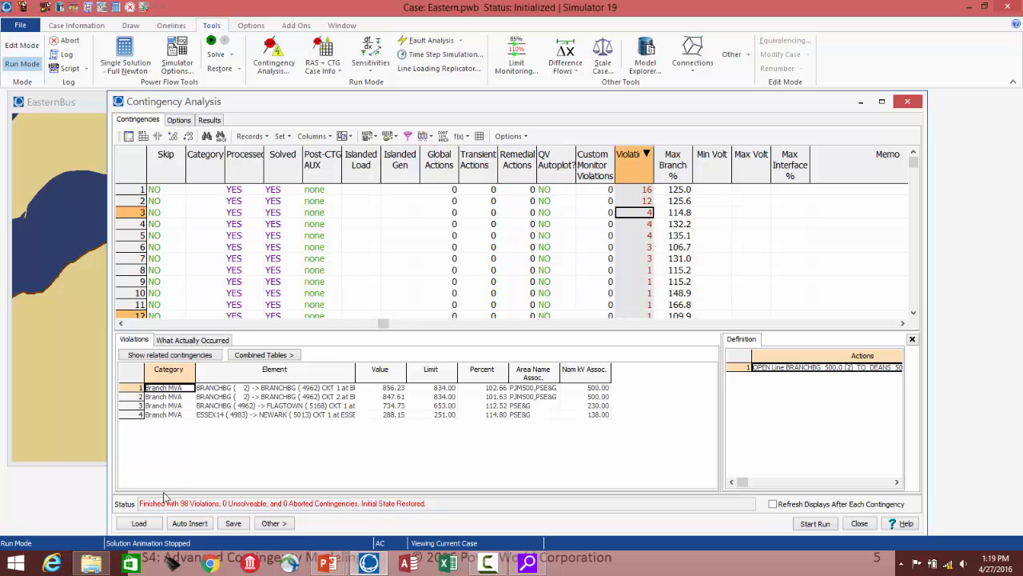
# Step: Check the column metrics of the Violations column for the refiltered results
pyautogui.click(312, 136)
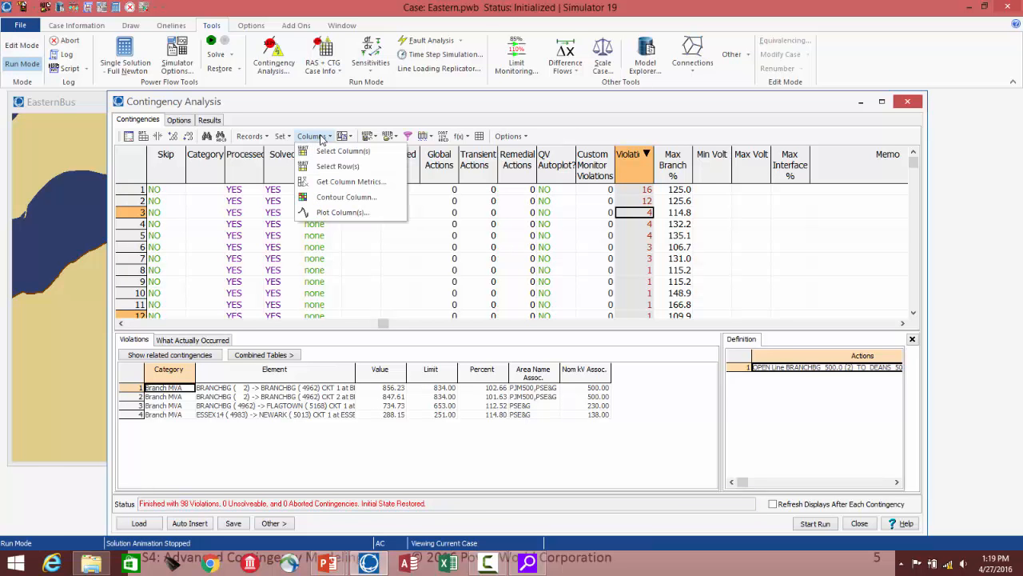
pyautogui.click(329, 183)
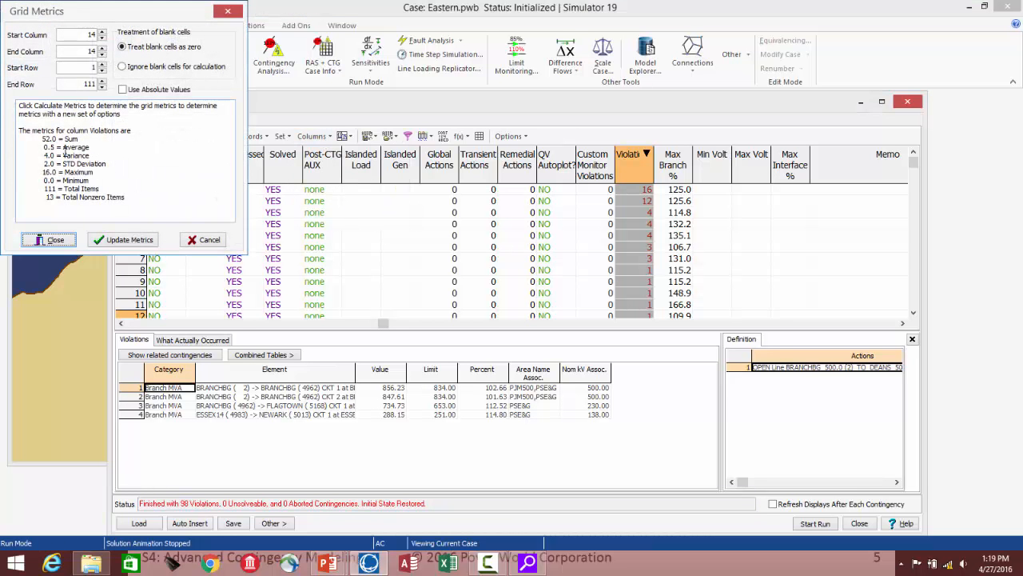
pyautogui.click(214, 242)
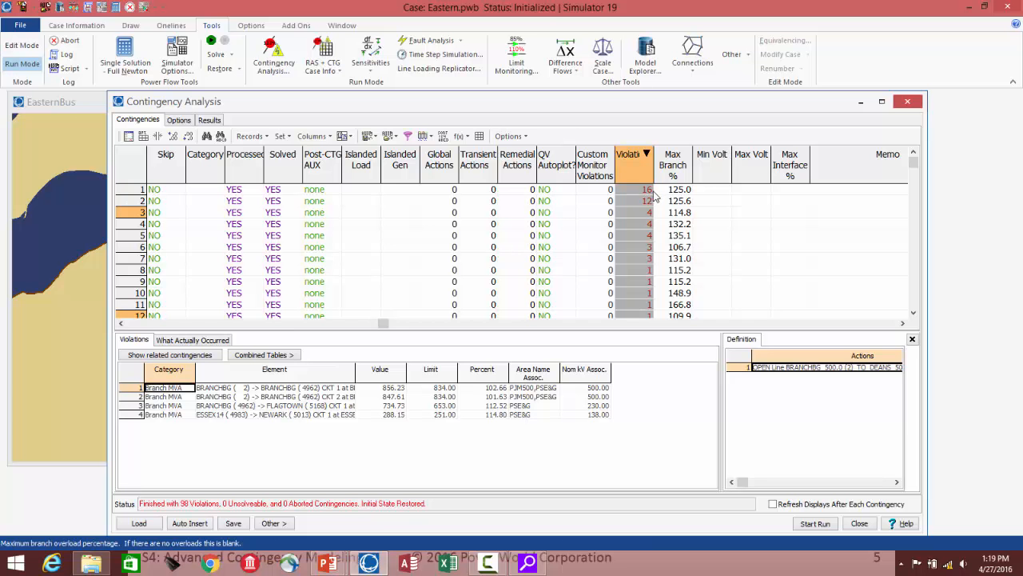
# Step: In the advanced limit monitoring, enable always reporting a violation for a line/transformer flow increase of 40% or more
pyautogui.click(177, 121)
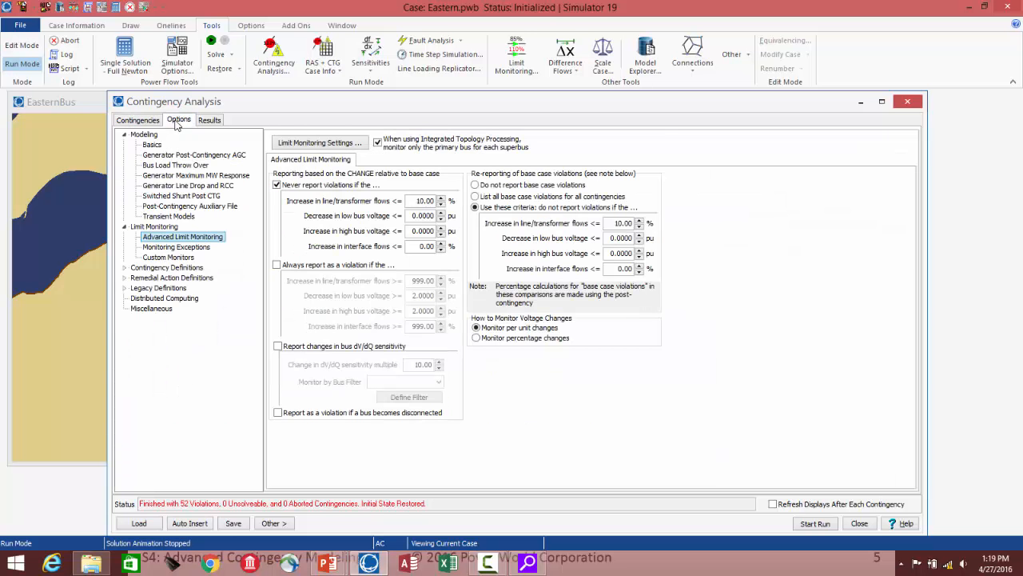
pyautogui.click(289, 270)
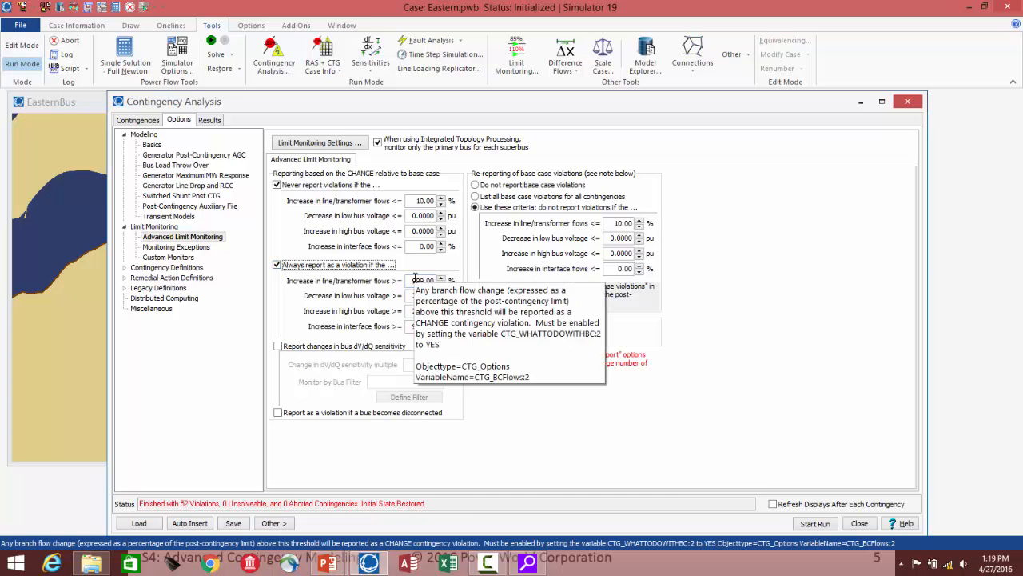
pyautogui.moveTo(409, 279)
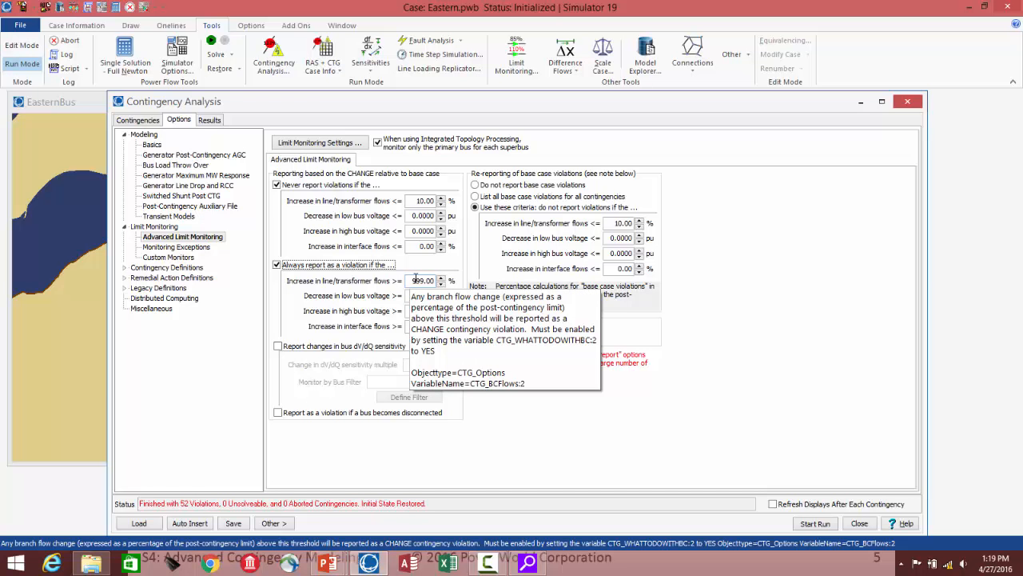
pyautogui.doubleClick(413, 280)
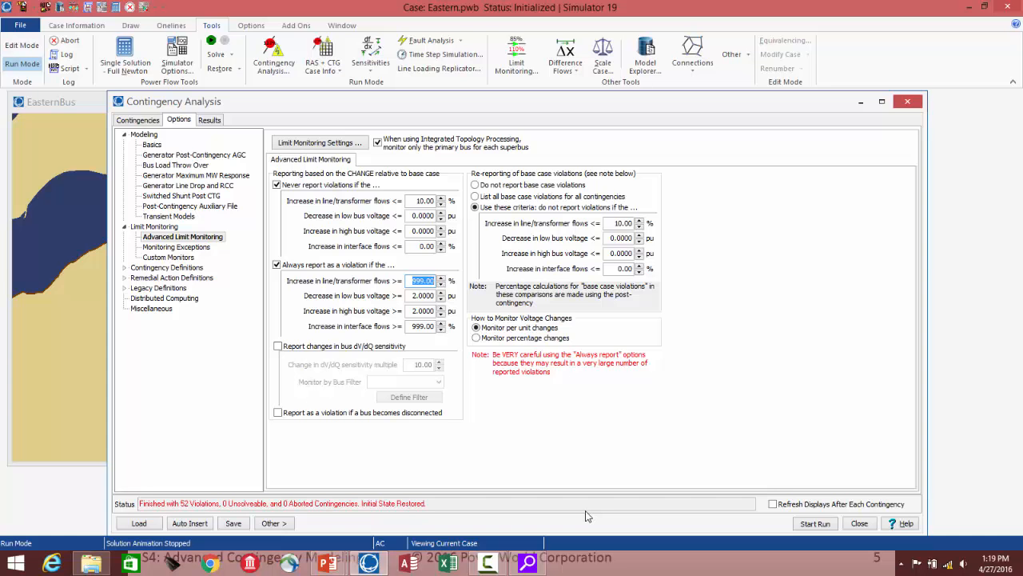
pyautogui.write('40')
pyautogui.press('Tab')
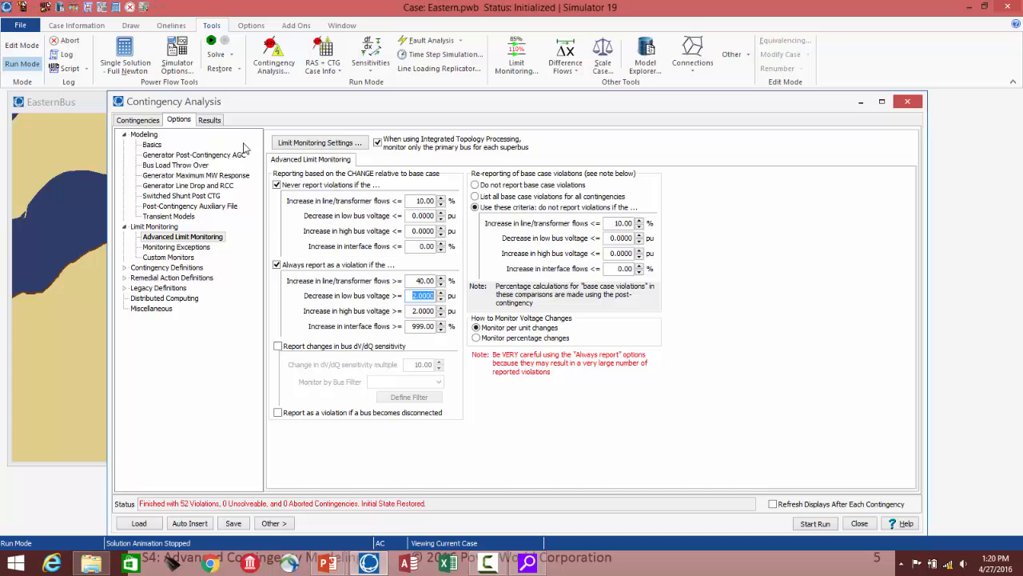
# Step: Rerun the contingency analysis with the updated criteria and view the violations of the contingencies in rows 1 and 2
pyautogui.click(137, 120)
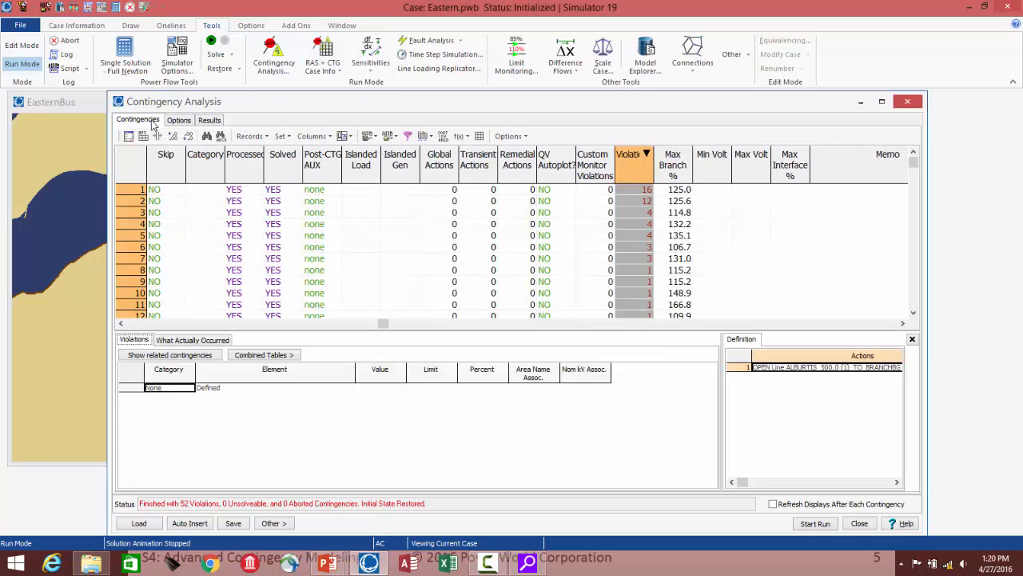
pyautogui.click(816, 526)
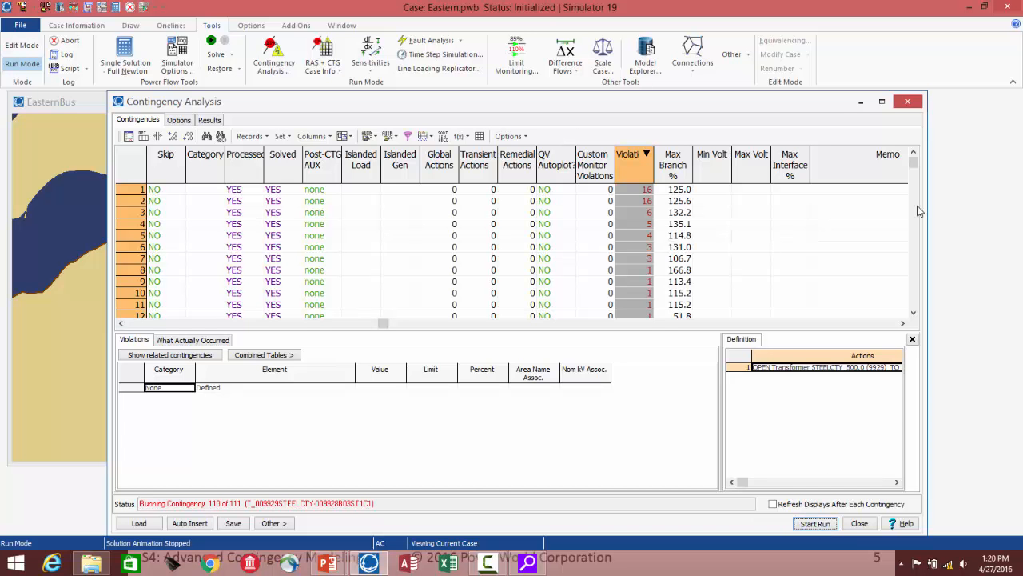
pyautogui.click(642, 190)
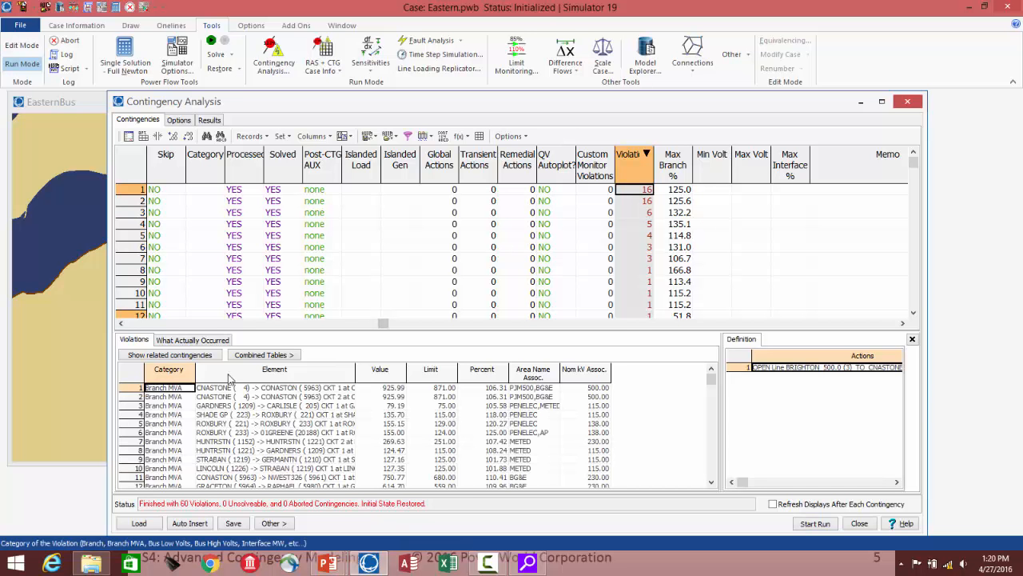
pyautogui.moveTo(711, 380); pyautogui.dragTo(732, 480)
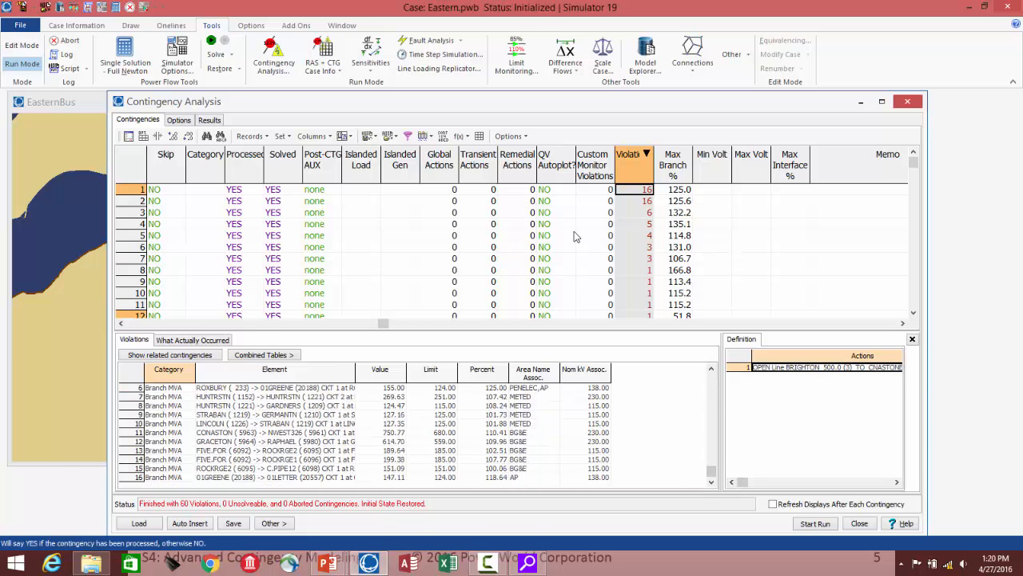
pyautogui.click(635, 202)
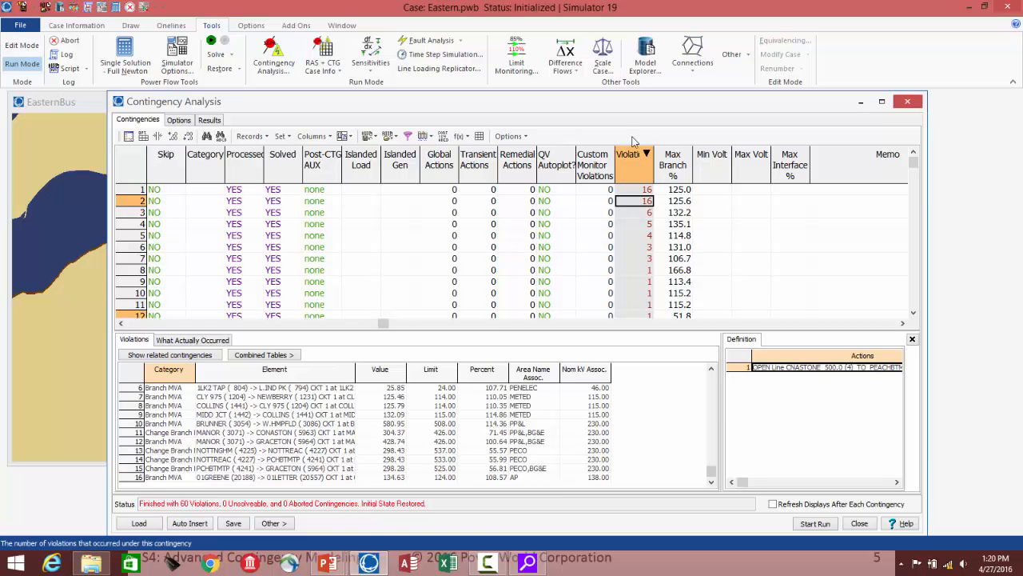
# Step: Widen the Category and Element columns of the violations list and examine the limit and percent of the MANOR to CONASTON Change Branch MVA entry
pyautogui.click(171, 433)
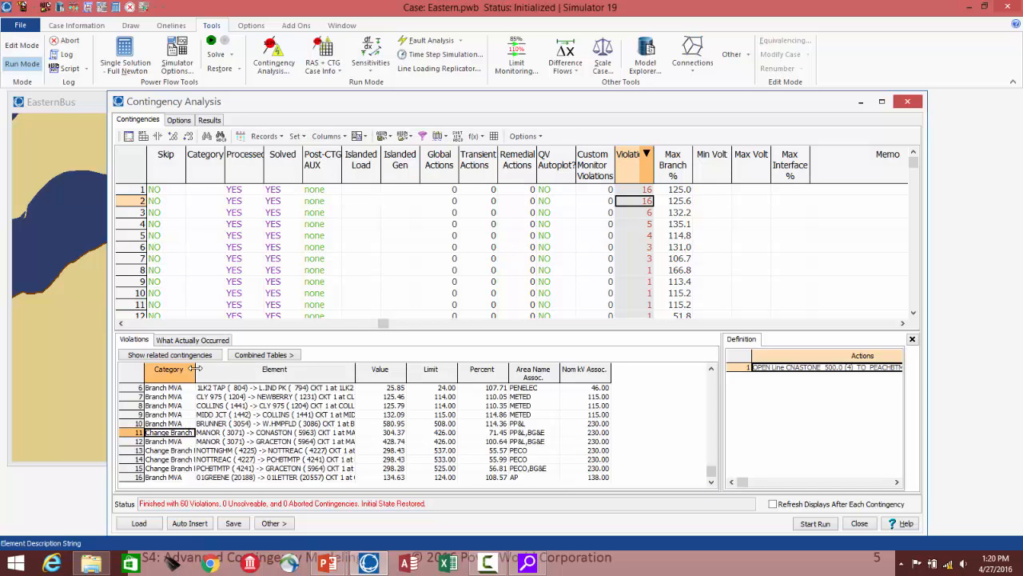
pyautogui.moveTo(195, 369); pyautogui.dragTo(220, 374)
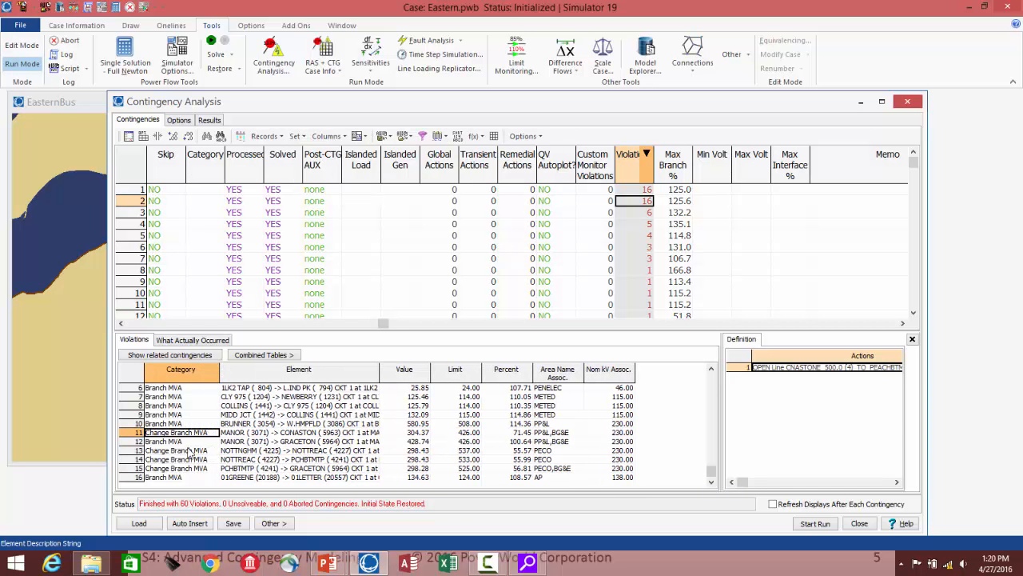
pyautogui.click(250, 434)
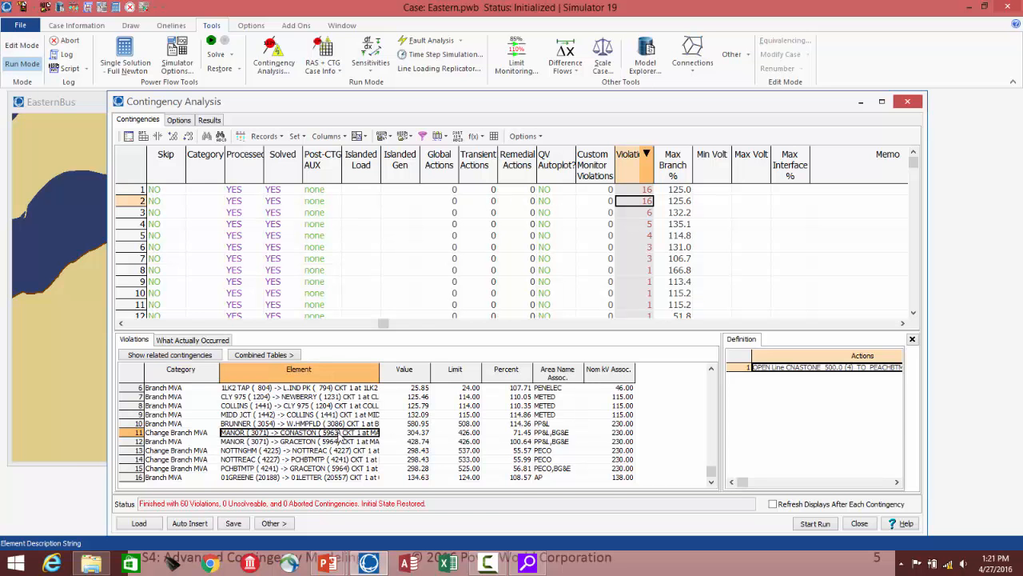
pyautogui.moveTo(379, 373); pyautogui.dragTo(405, 374)
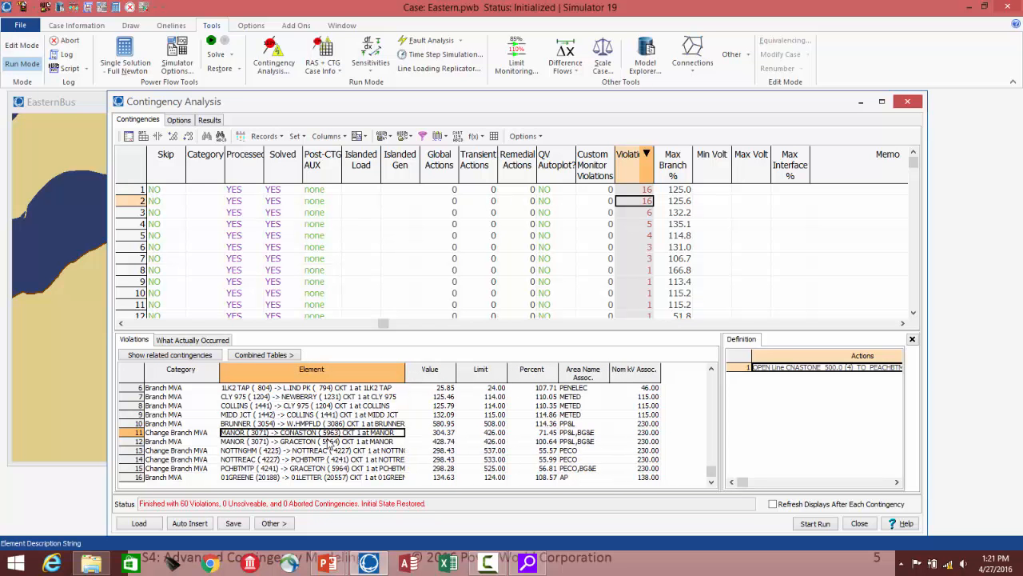
pyautogui.click(493, 435)
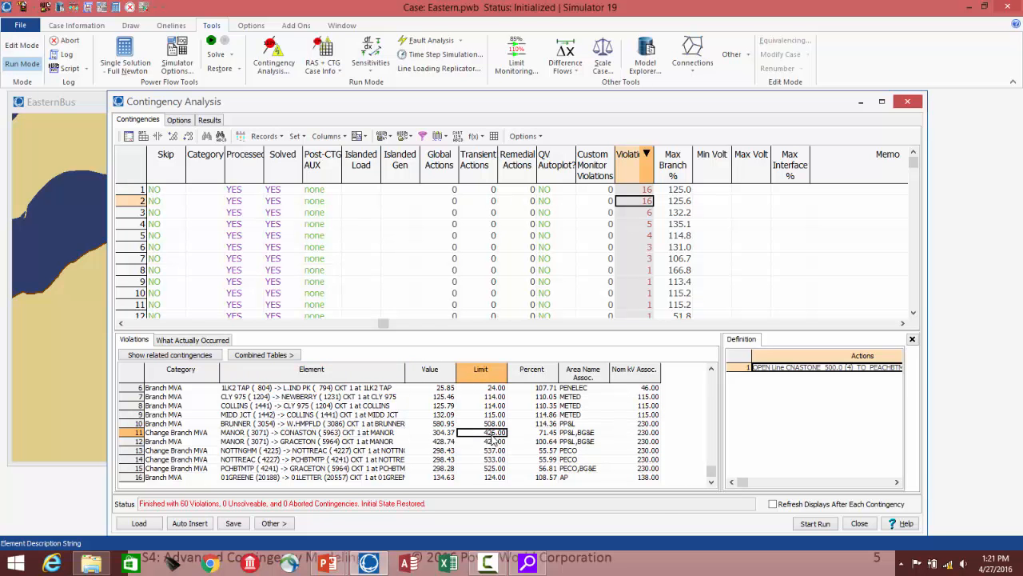
pyautogui.click(546, 435)
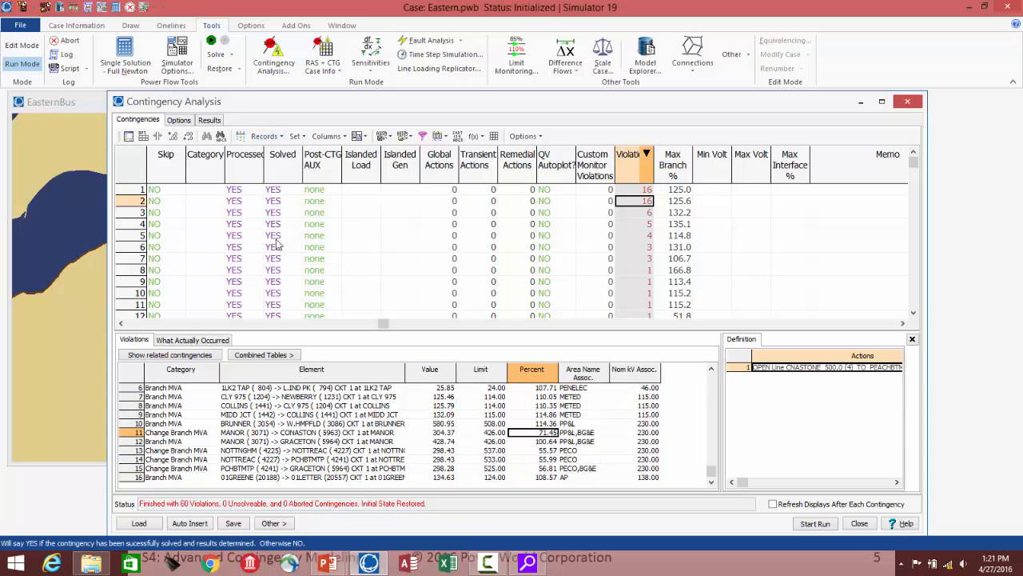
# Step: Try the option to report changes in bus dV/dQ sensitivity, look over the available sensitivity tools, and turn the option off again
pyautogui.click(179, 120)
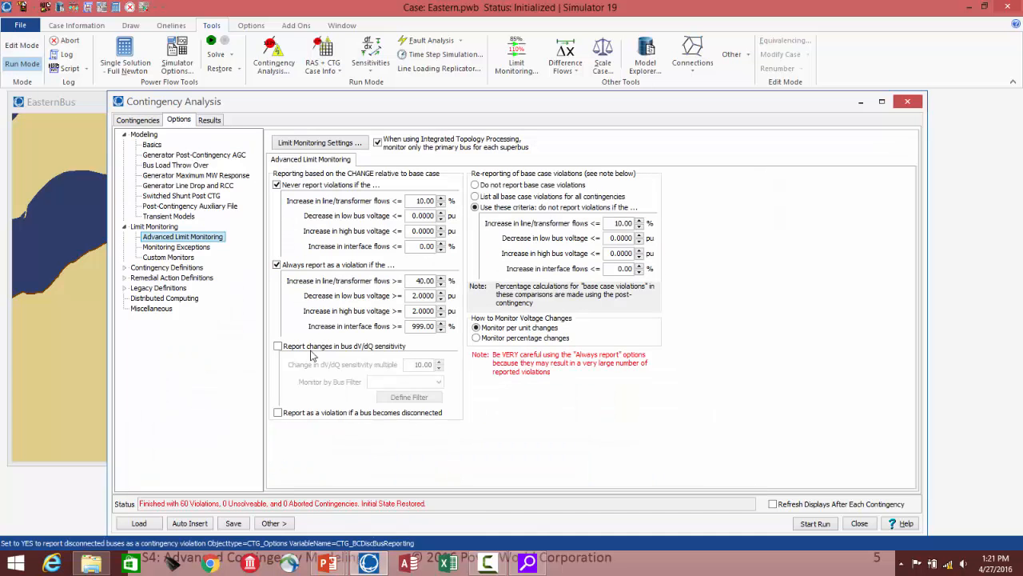
pyautogui.click(278, 347)
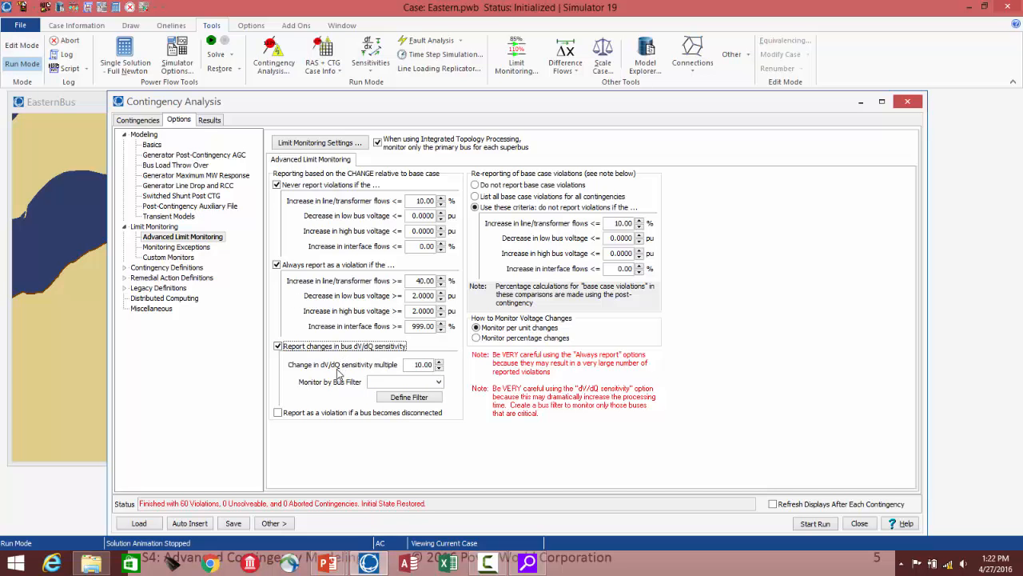
pyautogui.click(381, 61)
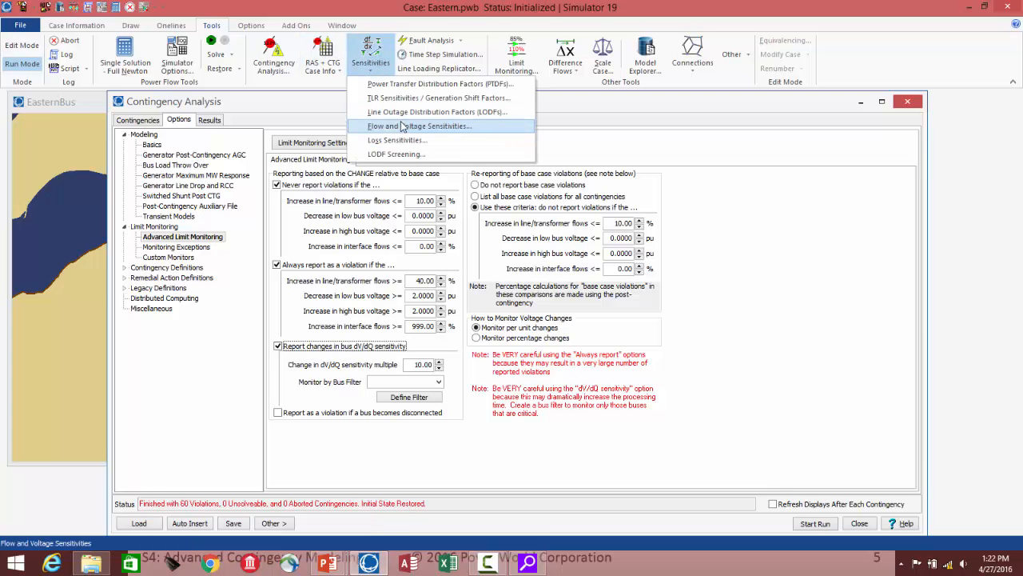
pyautogui.click(371, 55)
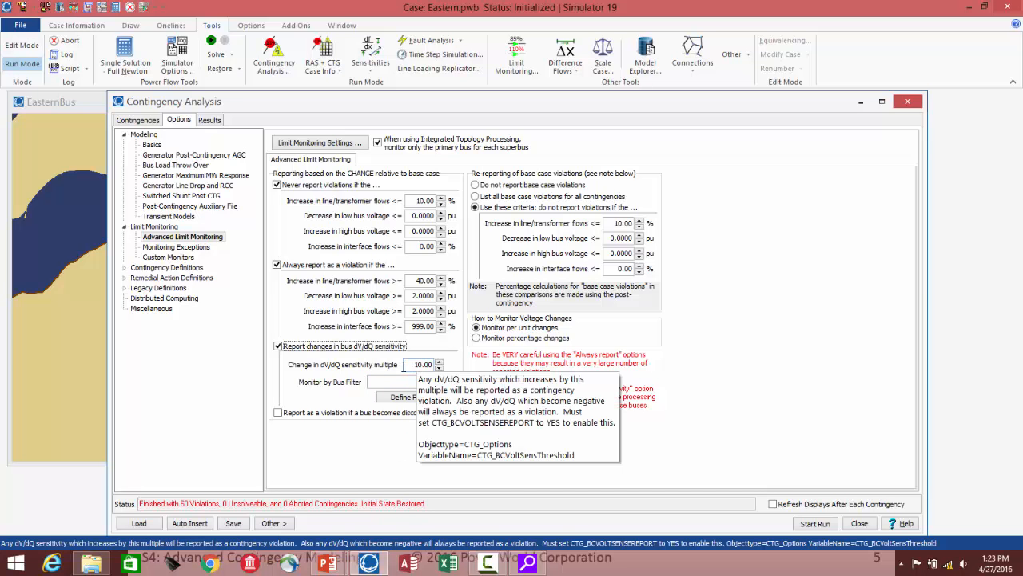
pyautogui.click(326, 347)
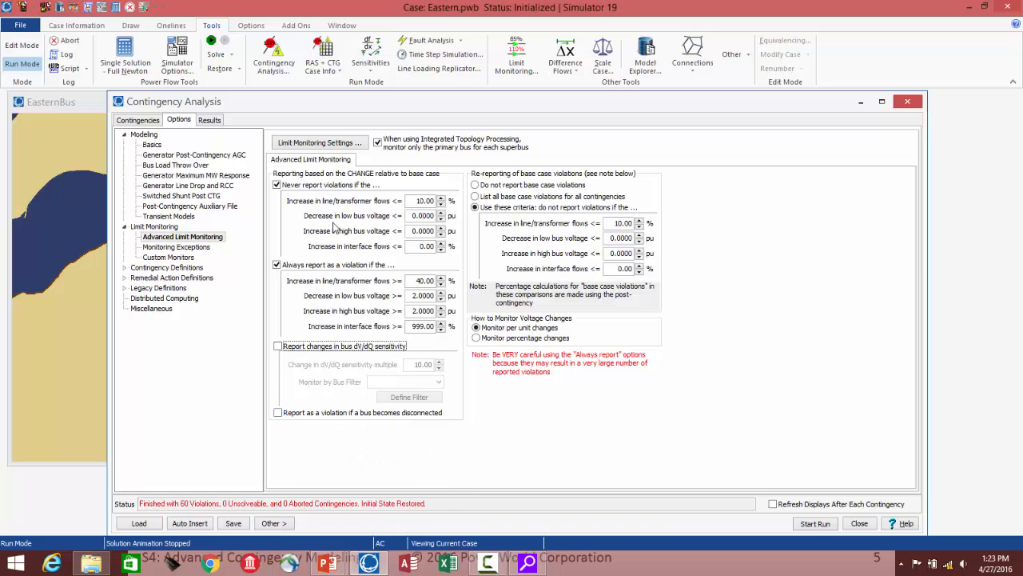
# Step: Turn off the always-report and never-report change criteria and refilter the results using the limit monitoring settings
pyautogui.click(285, 266)
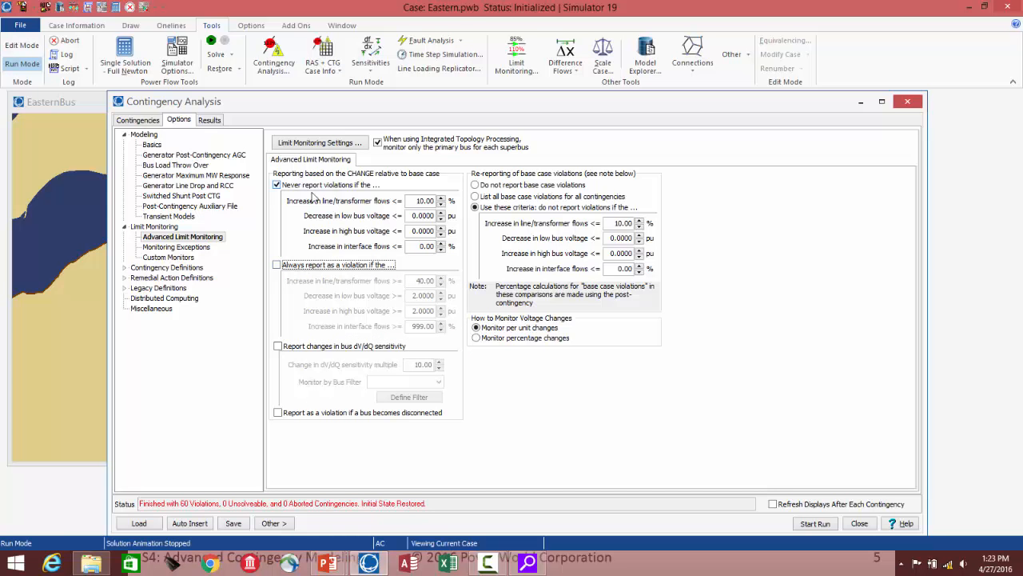
pyautogui.click(313, 185)
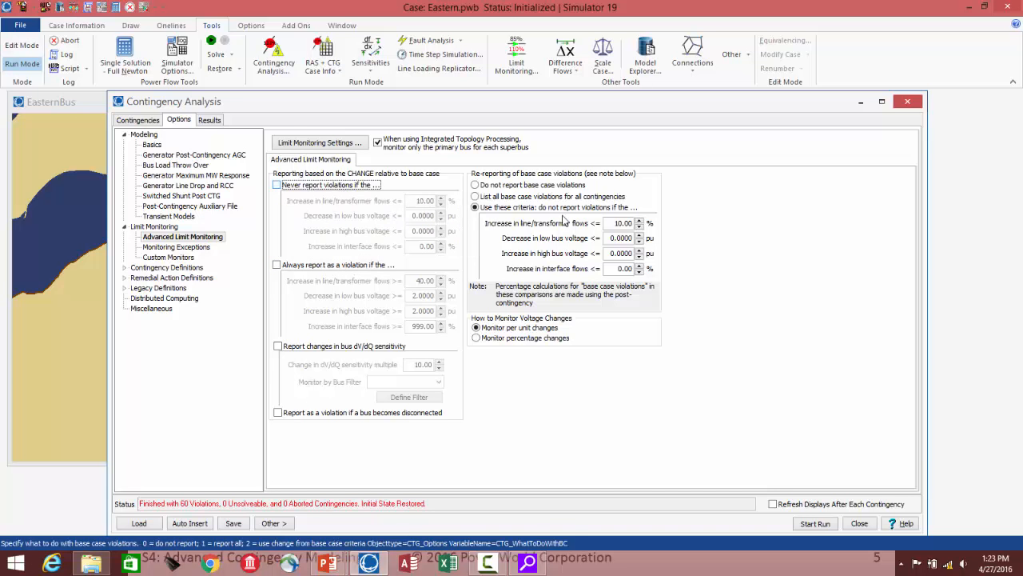
pyautogui.click(134, 121)
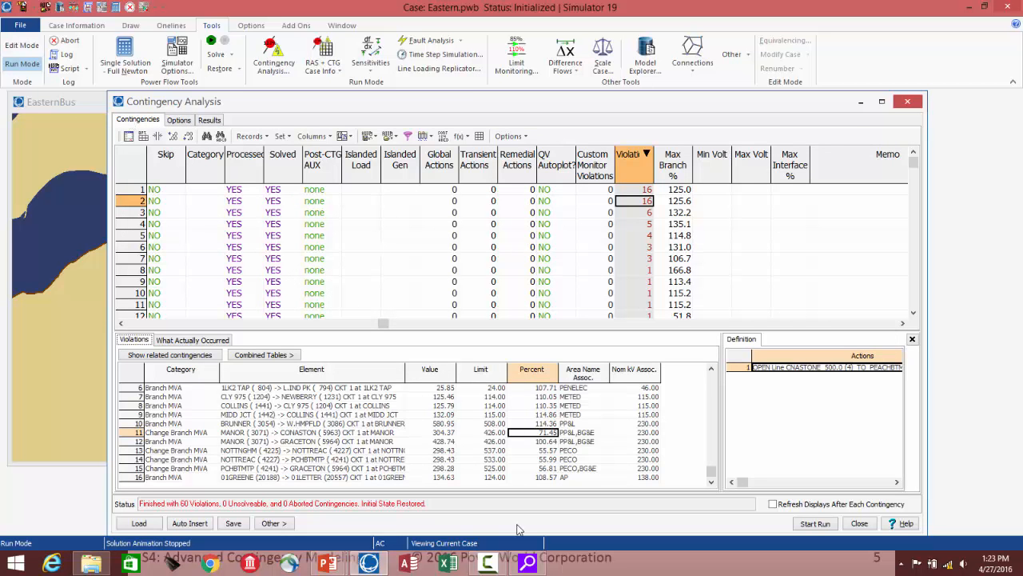
pyautogui.click(267, 523)
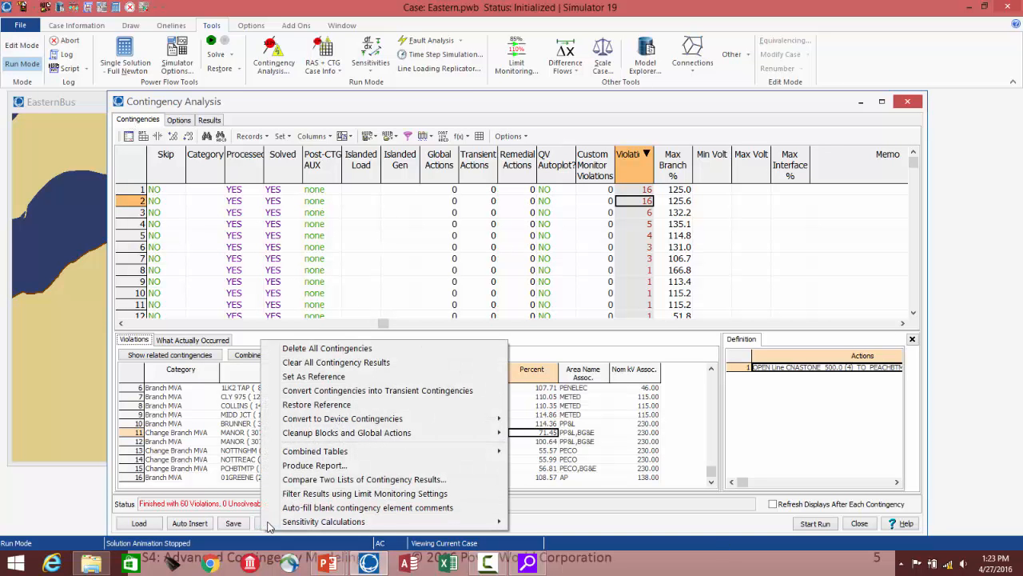
pyautogui.click(324, 494)
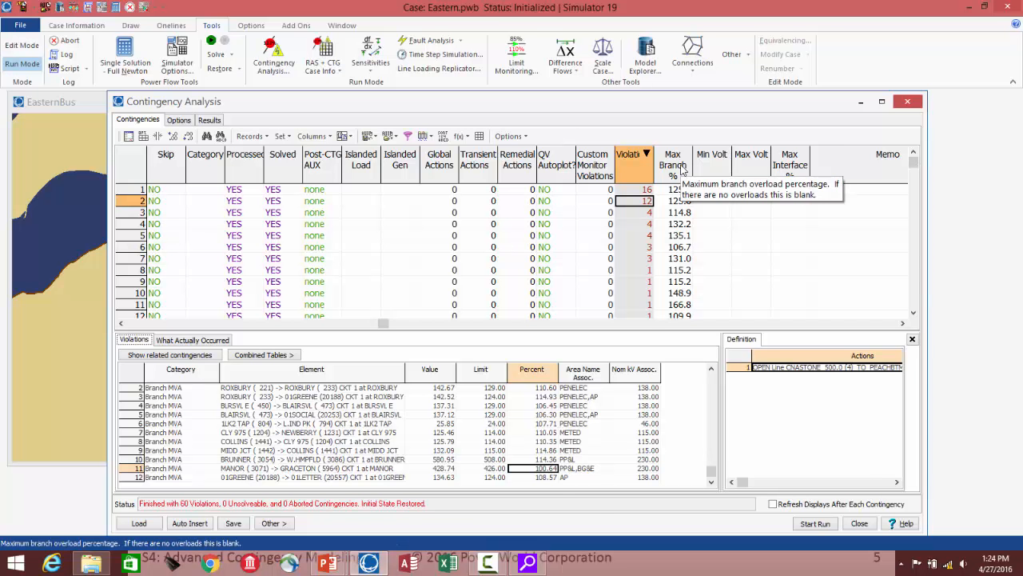
# Step: Sort the contingencies by Max Branch % from highest to lowest and bring their labels into view
pyautogui.click(670, 165)
pyautogui.click(670, 165)
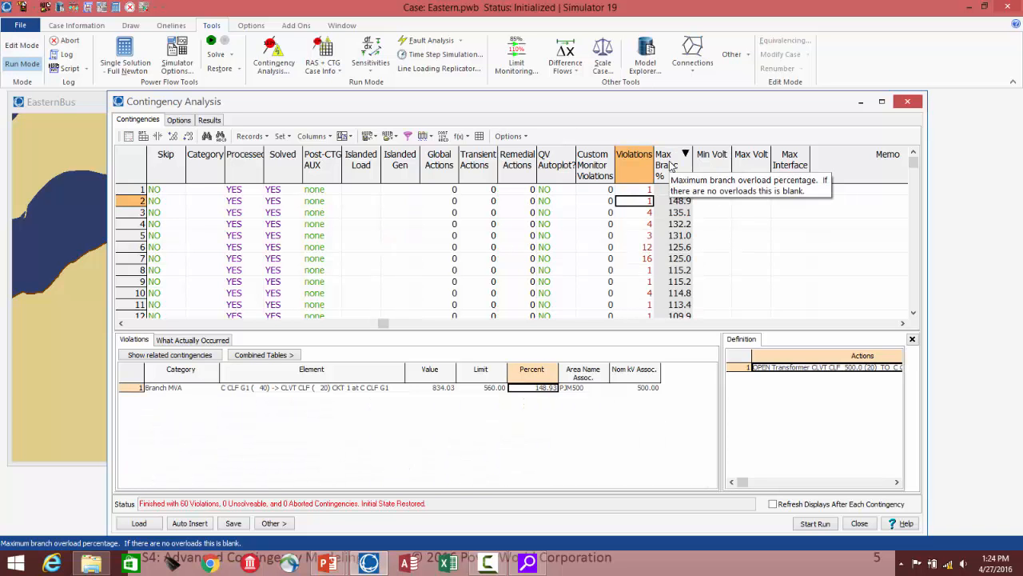
pyautogui.click(172, 324)
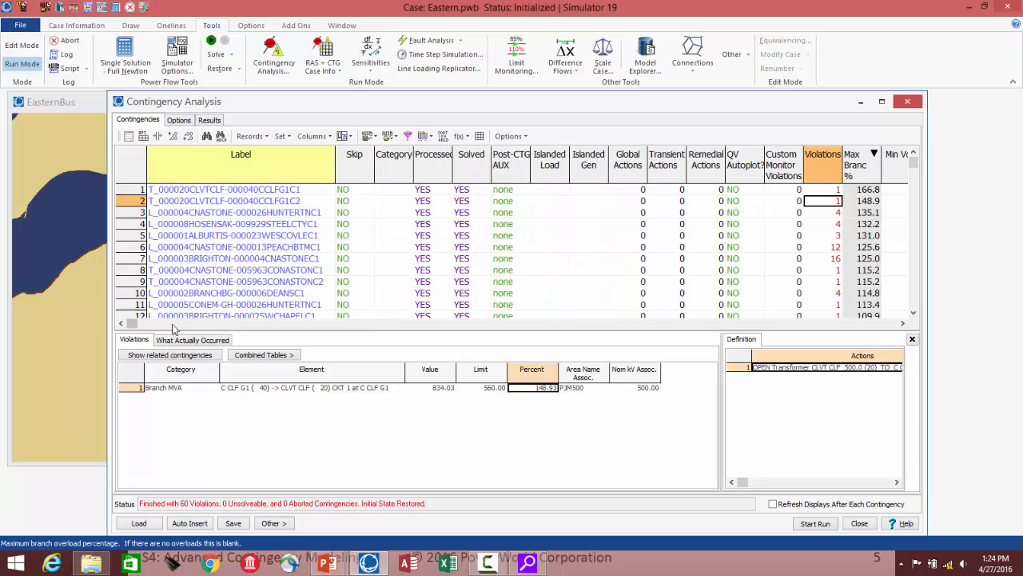
# Step: Show the violations of contingency L_000004CNASTONE-000026HUNTERTNC1, narrow the Category column and widen the Element column to fit the full descriptions
pyautogui.click(295, 212)
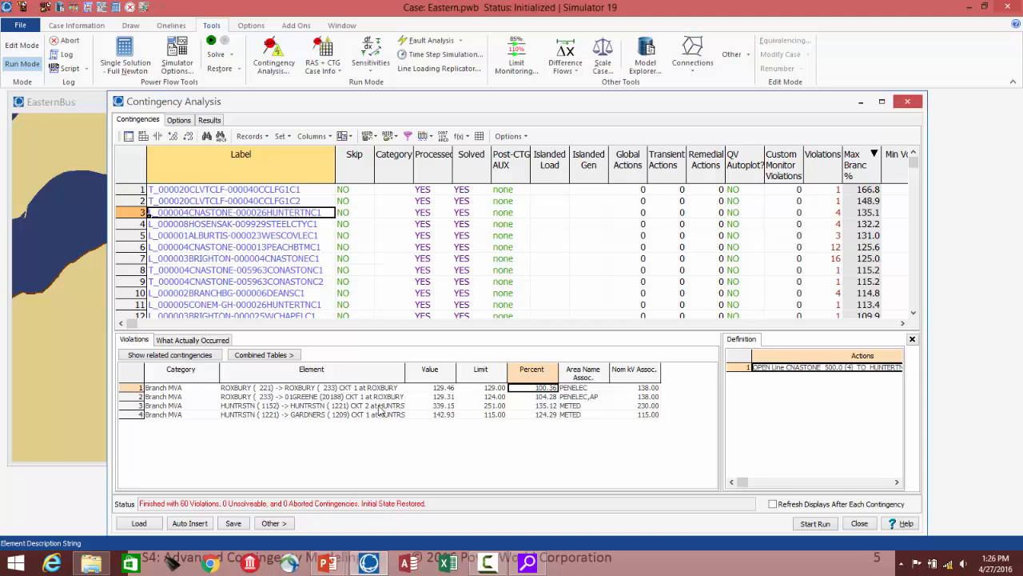
pyautogui.click(247, 397)
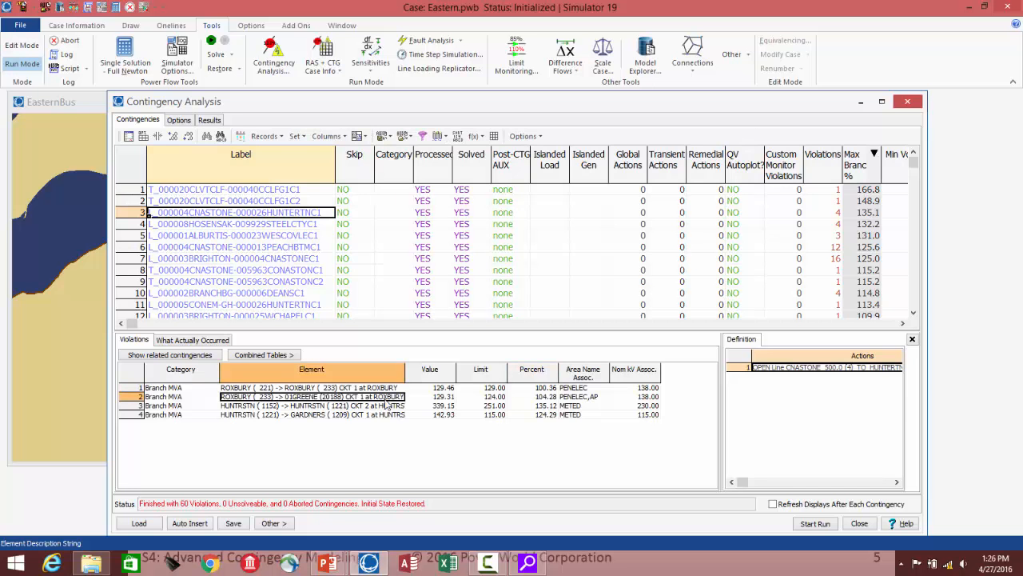
pyautogui.moveTo(219, 377); pyautogui.dragTo(195, 378)
pyautogui.moveTo(381, 374); pyautogui.dragTo(406, 374)
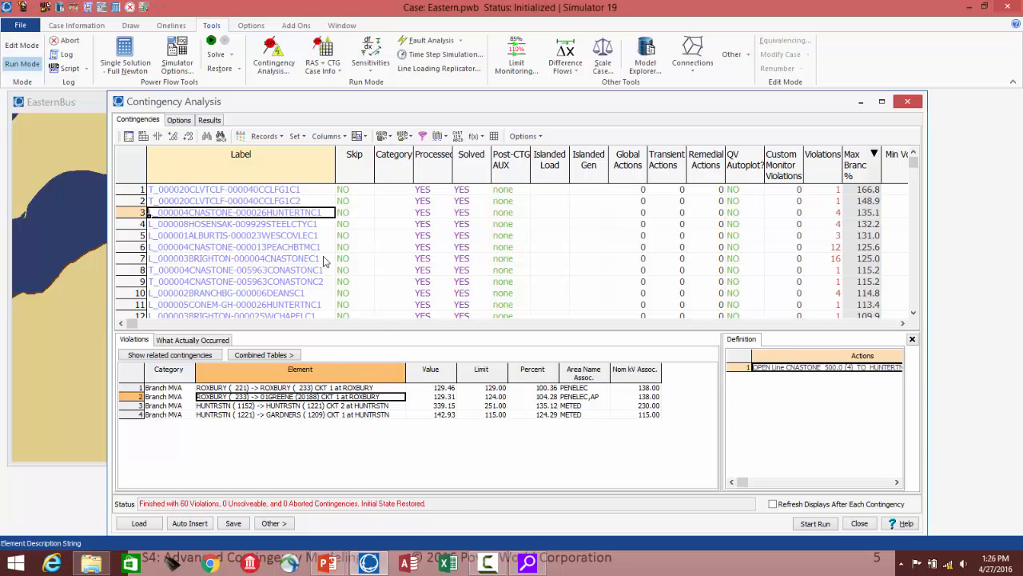
# Step: Insert a new monitoring exception and assign it to contingency L_000004CNASTONE-000026HUNTERTNC1
pyautogui.click(180, 121)
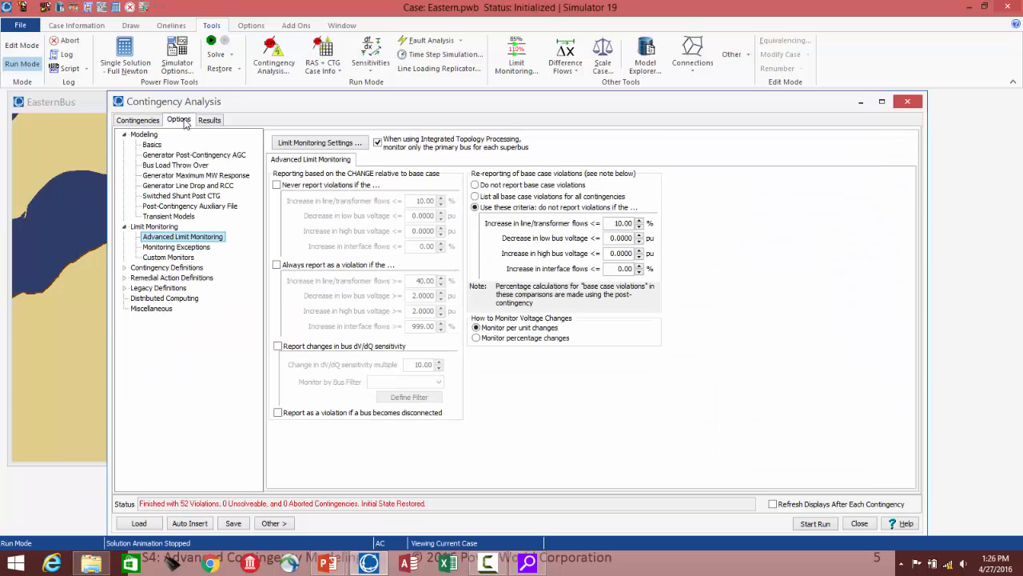
pyautogui.click(160, 248)
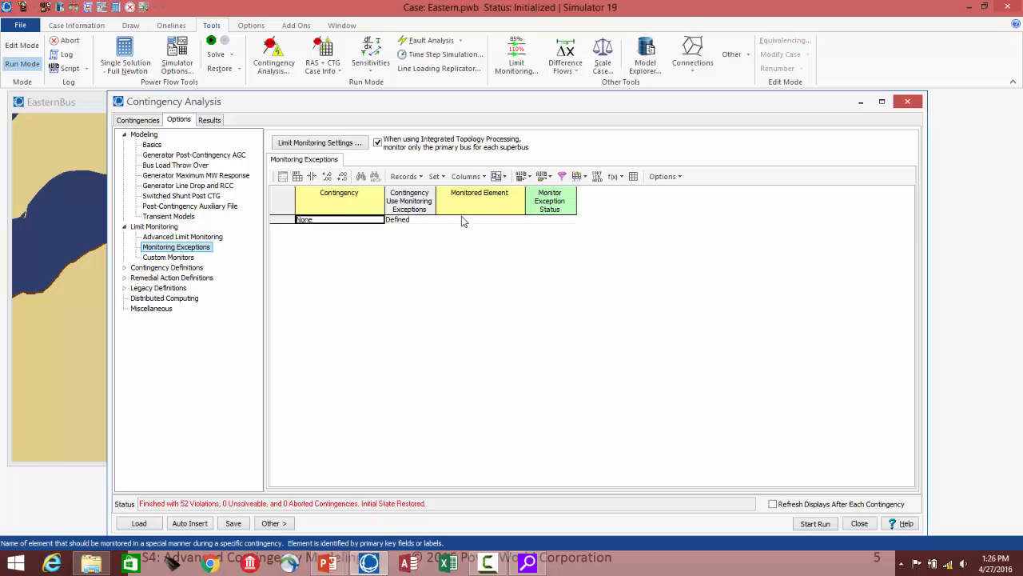
pyautogui.rightClick(367, 227)
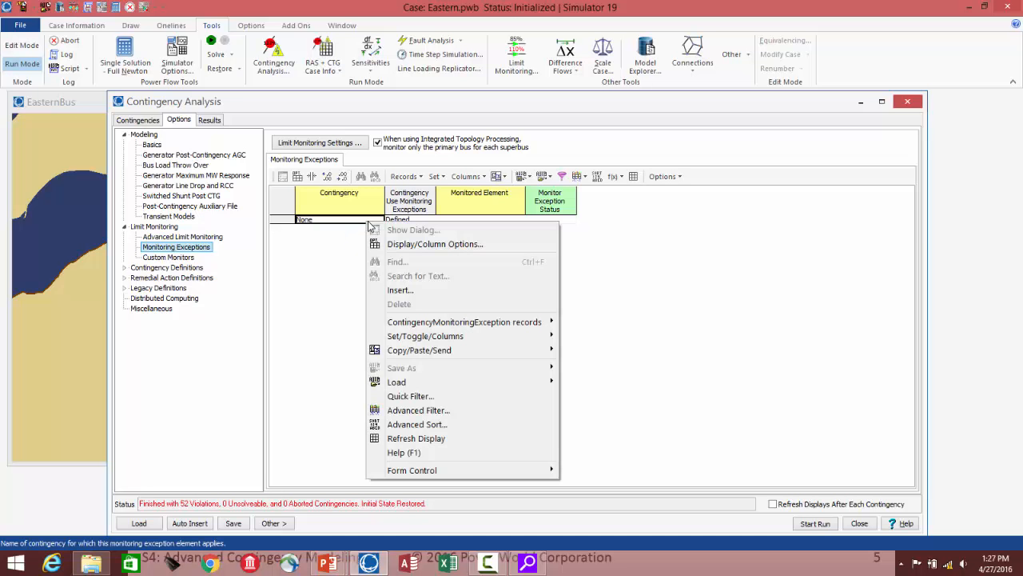
pyautogui.click(410, 293)
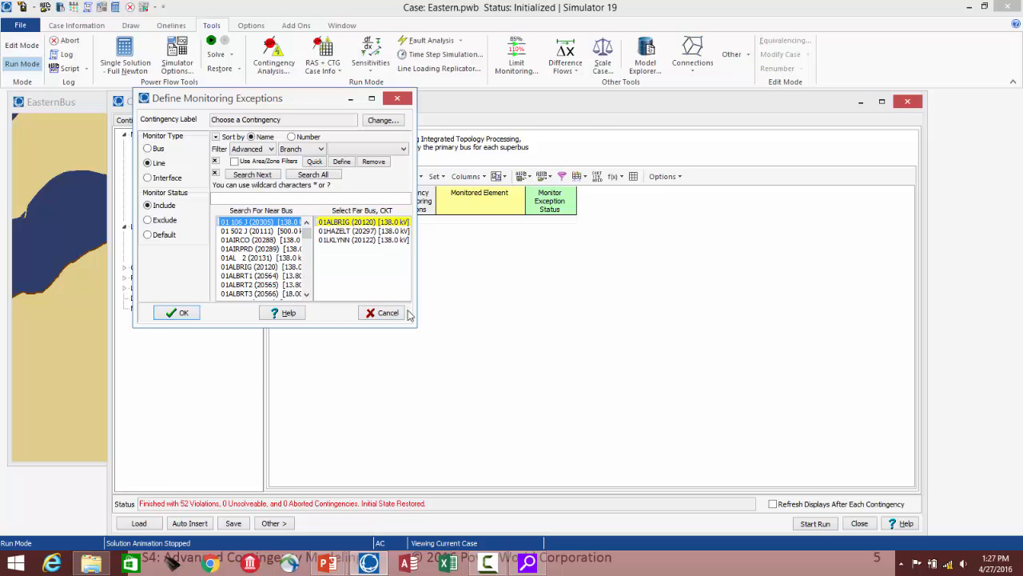
pyautogui.moveTo(415, 327); pyautogui.dragTo(597, 425)
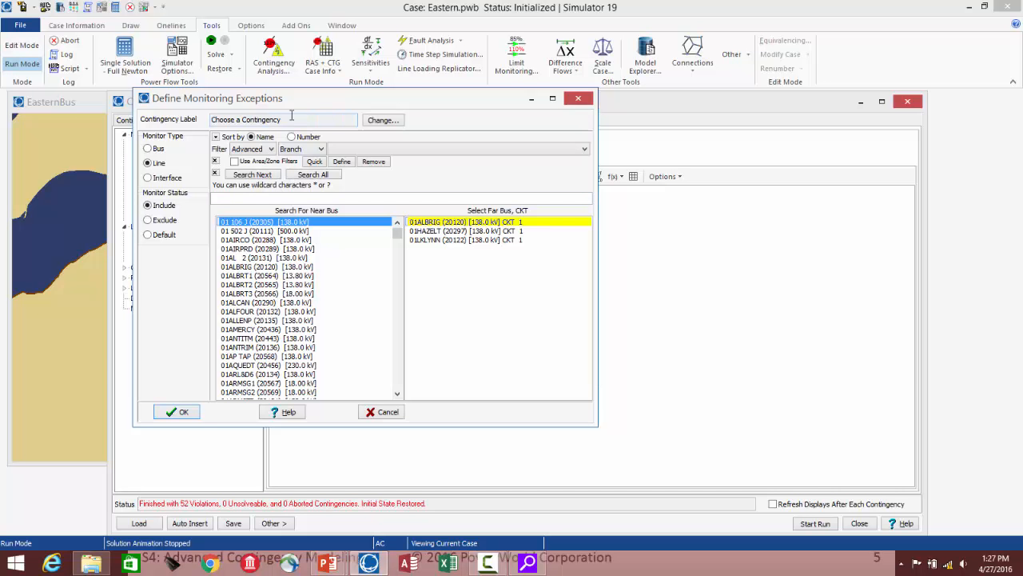
pyautogui.click(382, 121)
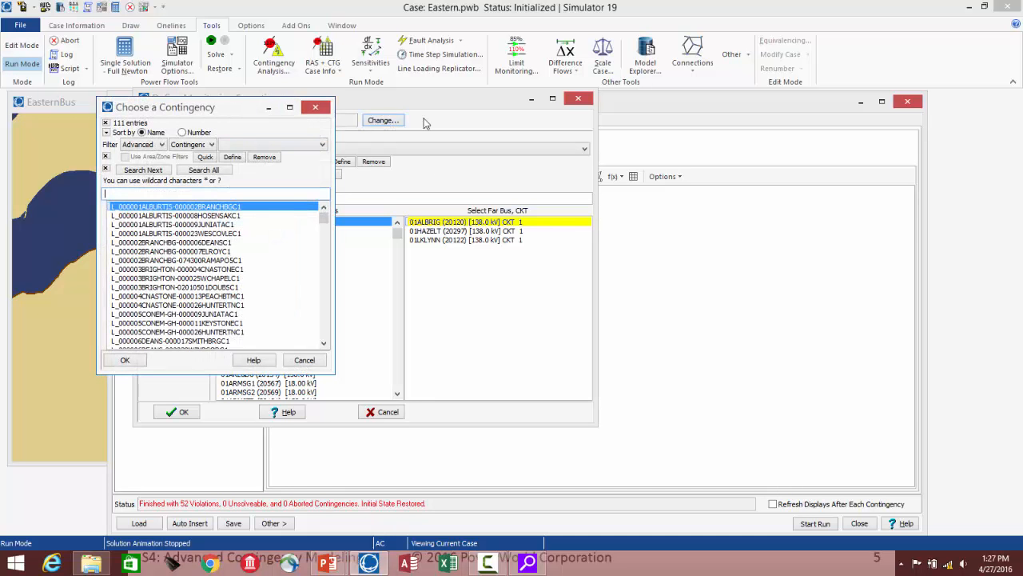
pyautogui.click(192, 271)
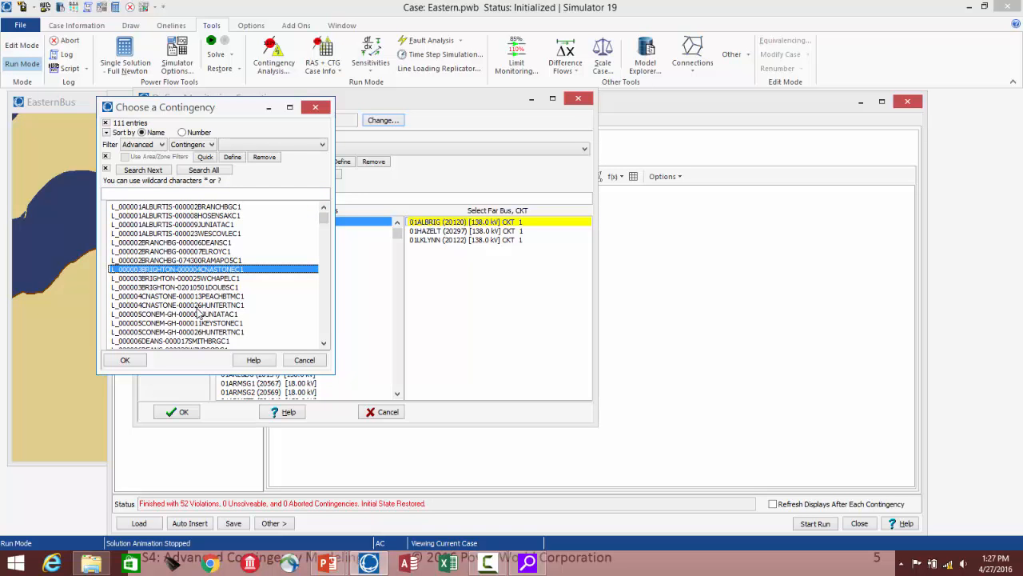
pyautogui.click(143, 307)
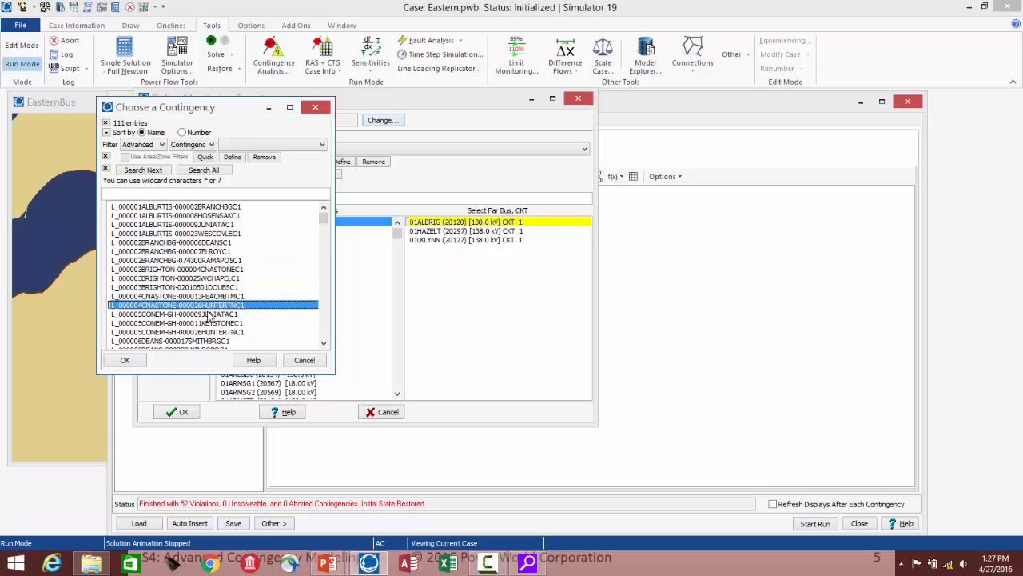
pyautogui.click(128, 362)
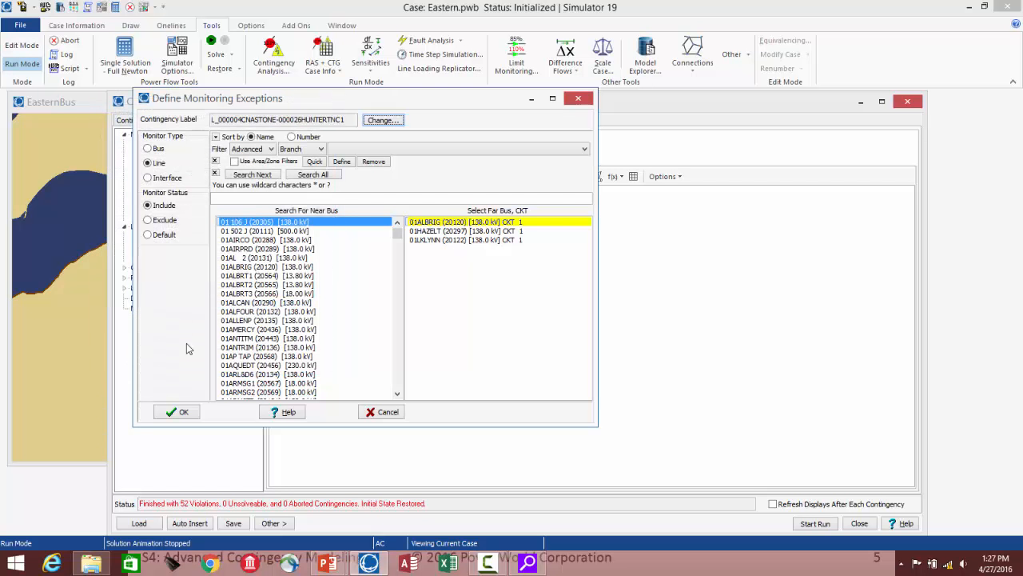
# Step: Exclude the line from ROXBURY (233) to 01GREENE (20188) CKT 1 from monitoring, save the exception and widen the Contingency column
pyautogui.click(163, 222)
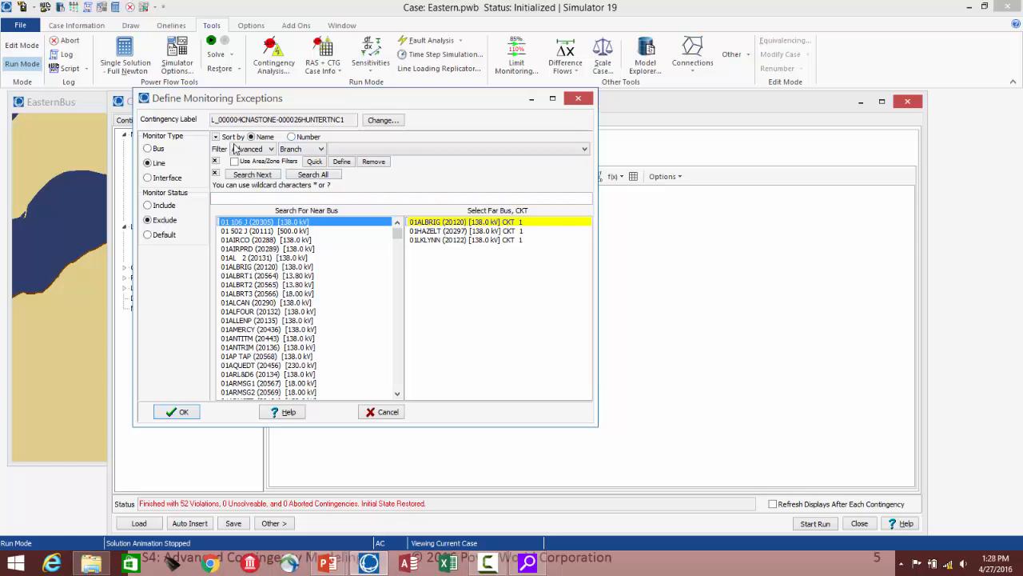
pyautogui.click(272, 268)
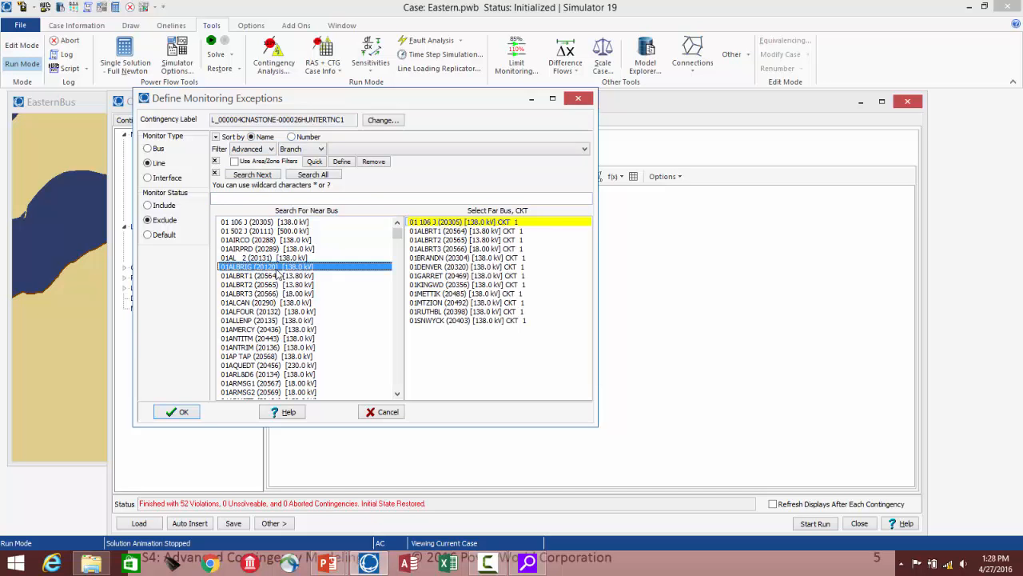
pyautogui.write('rox')
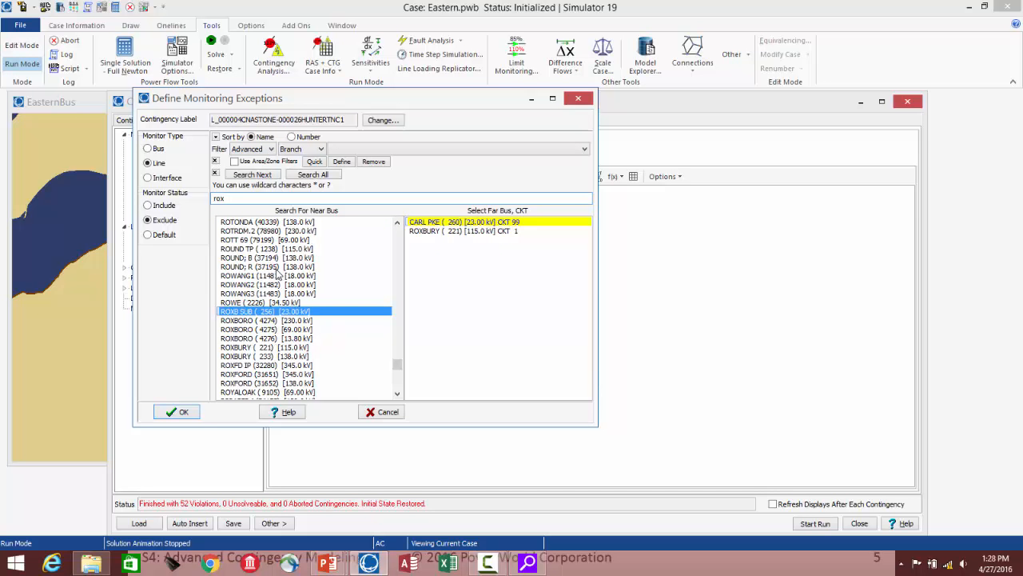
pyautogui.click(275, 357)
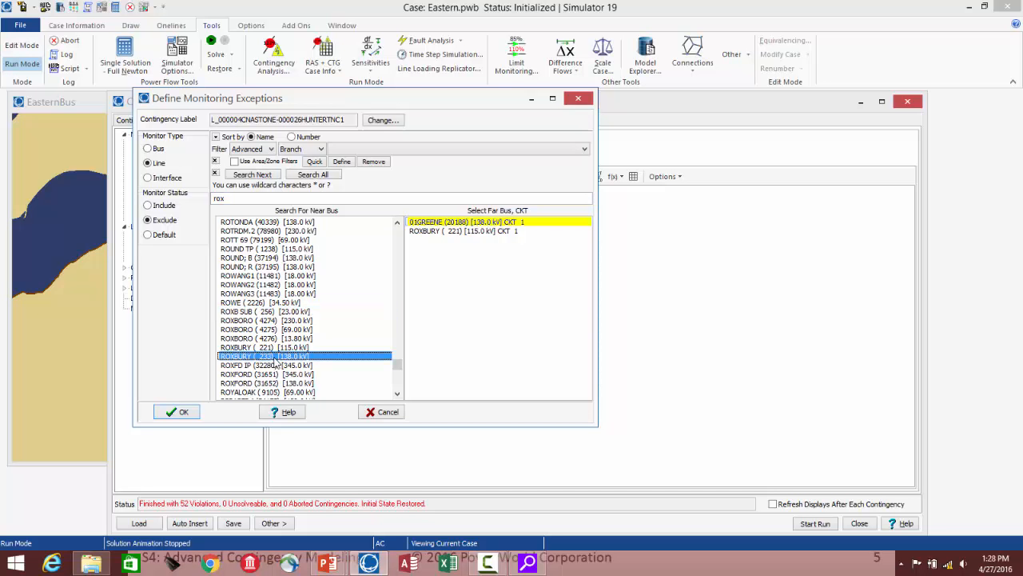
pyautogui.click(454, 226)
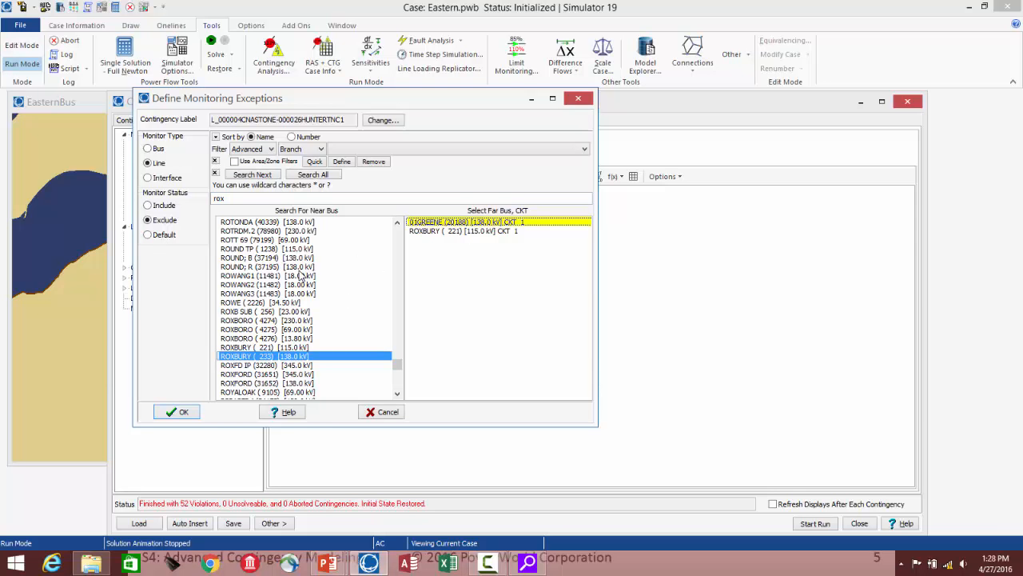
pyautogui.click(175, 411)
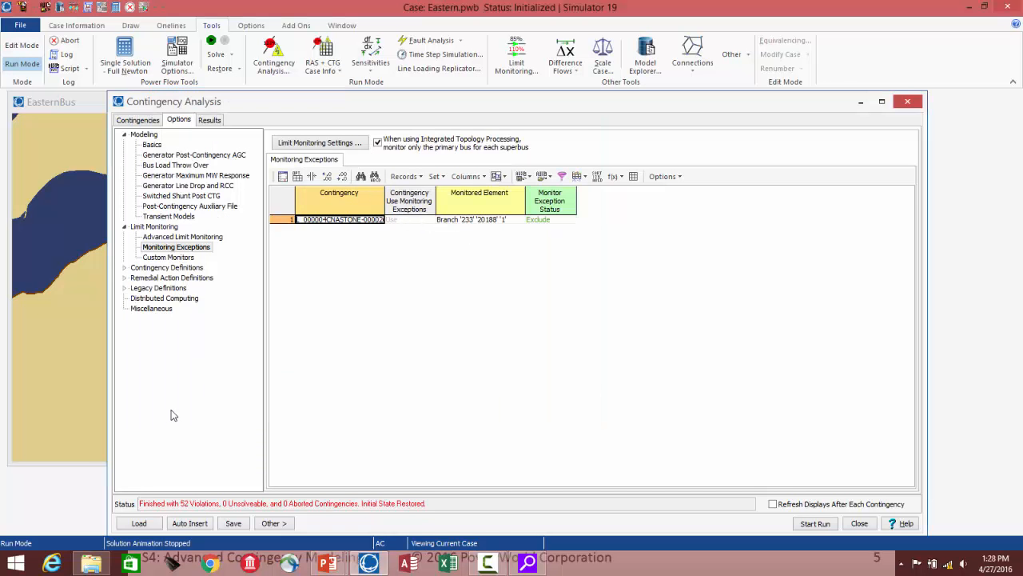
pyautogui.moveTo(384, 205); pyautogui.dragTo(448, 206)
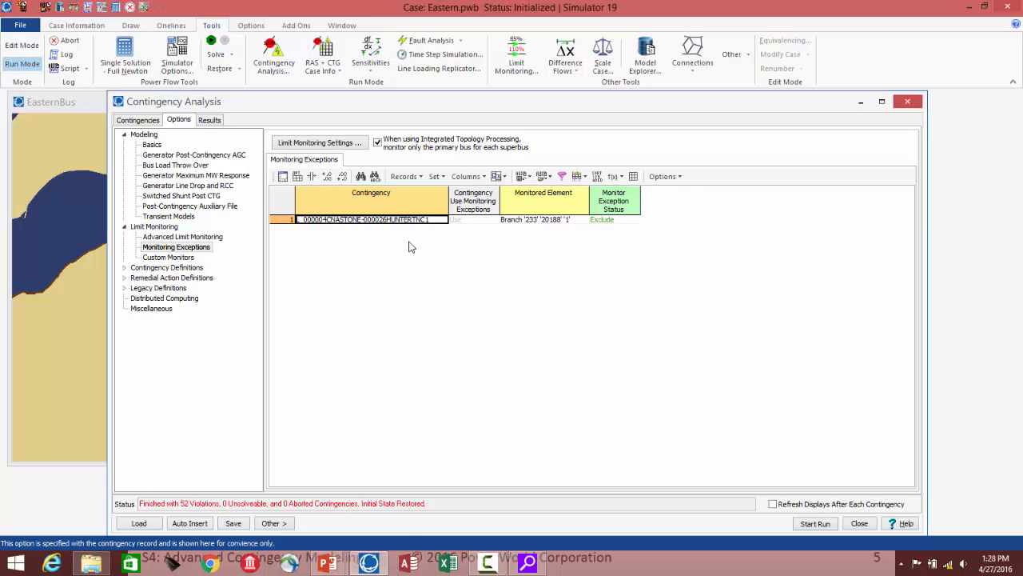
# Step: Return to the contingency list and refilter the results using the limit monitoring settings
pyautogui.click(152, 145)
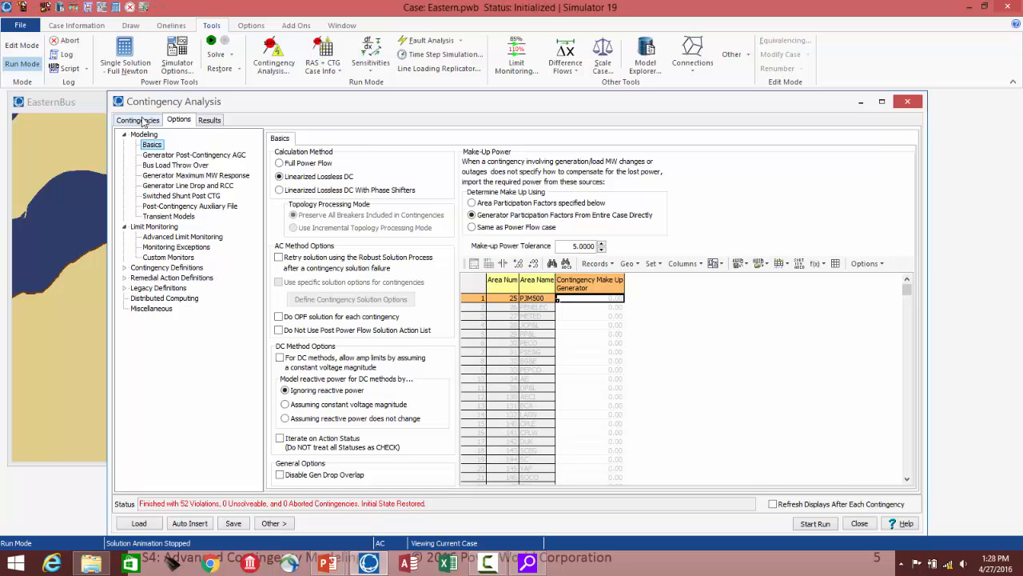
pyautogui.click(140, 120)
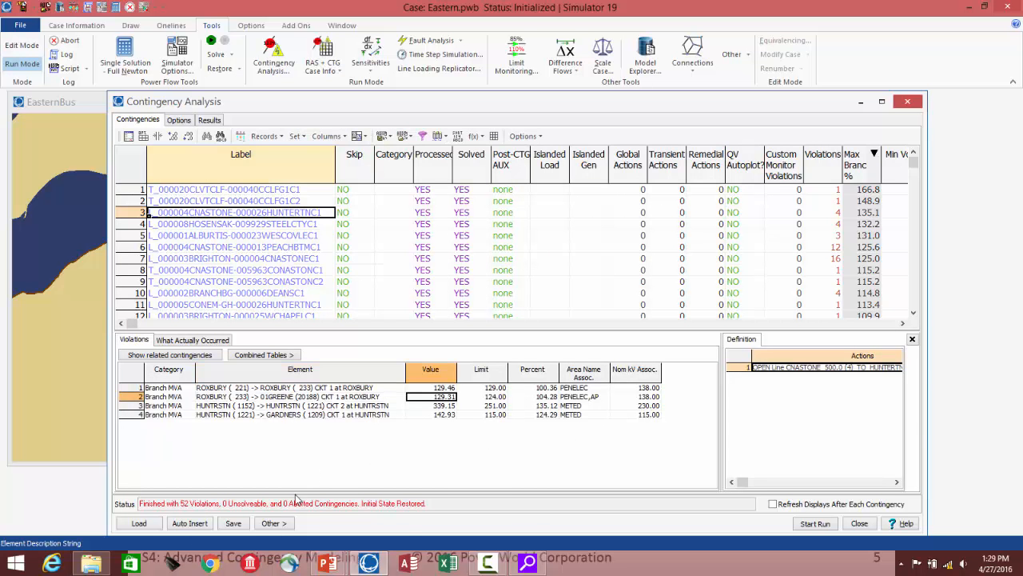
pyautogui.click(281, 524)
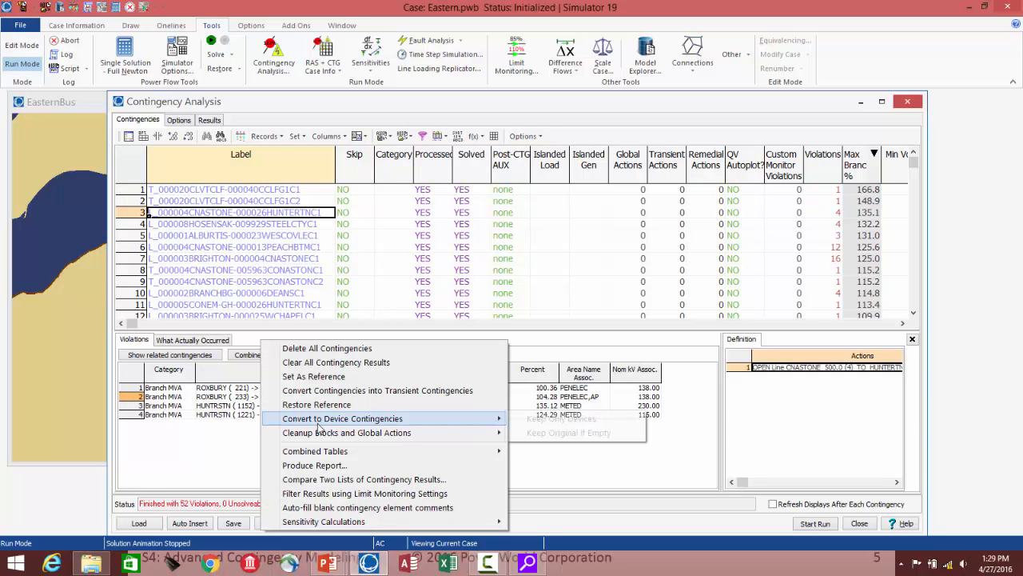
pyautogui.click(351, 493)
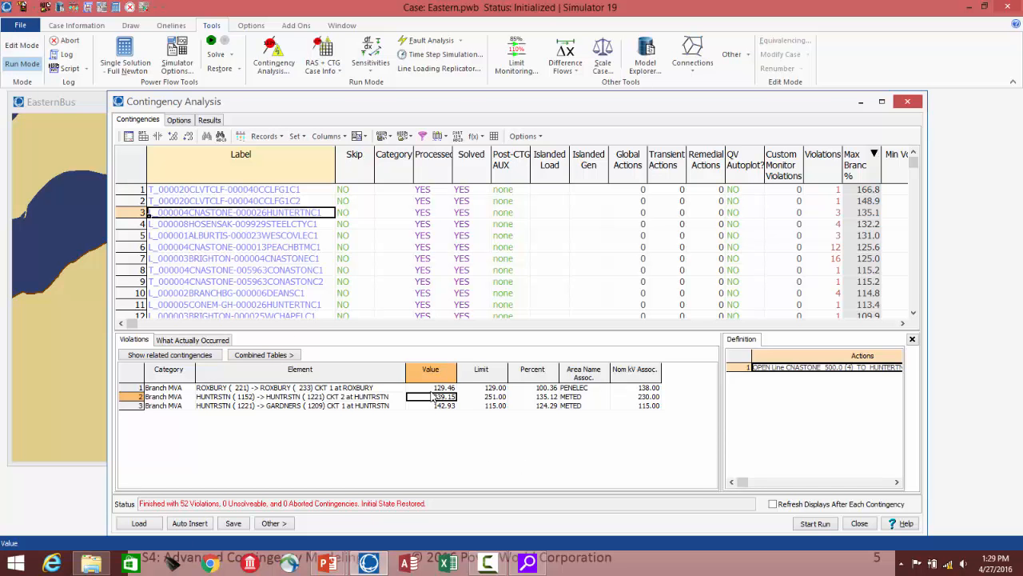
# Step: Start a new custom monitor and try applying it to all objects of the Interface element type
pyautogui.click(179, 120)
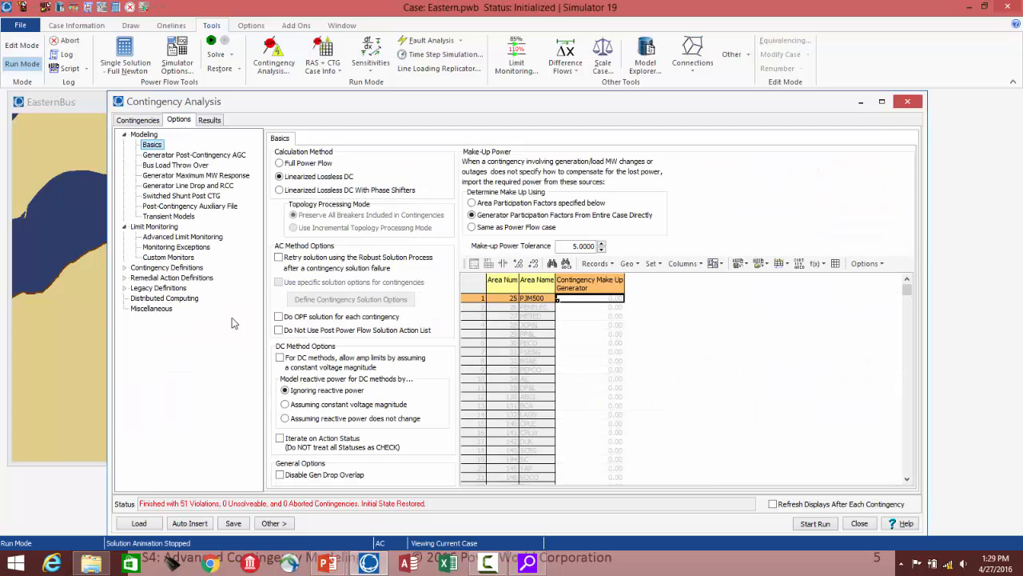
pyautogui.click(162, 260)
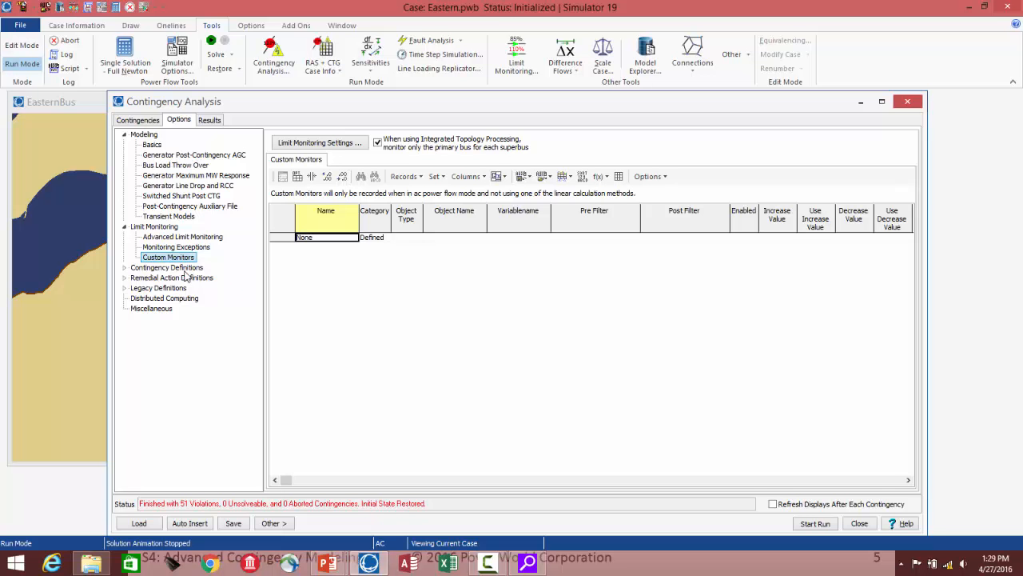
pyautogui.rightClick(330, 241)
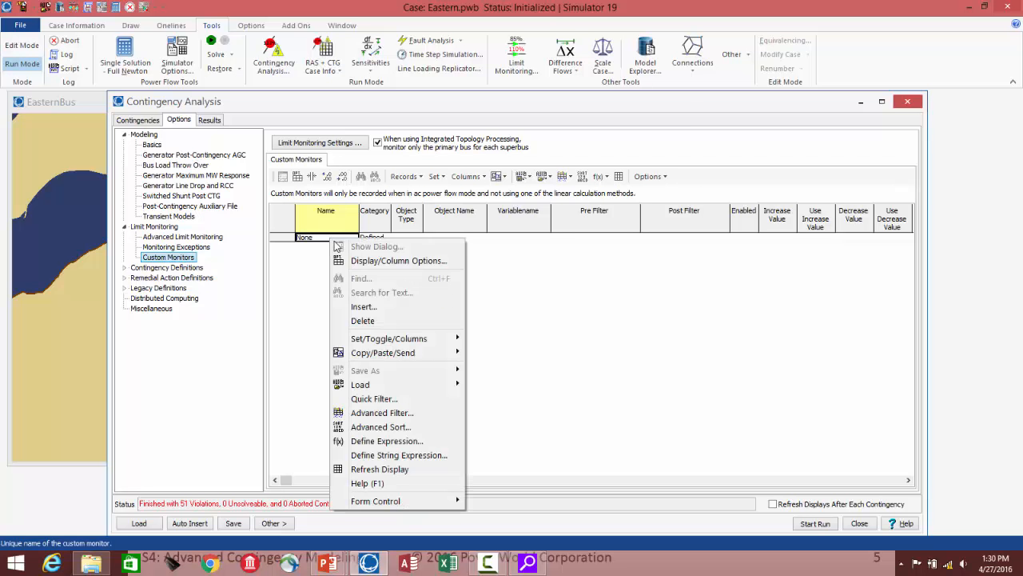
pyautogui.click(381, 307)
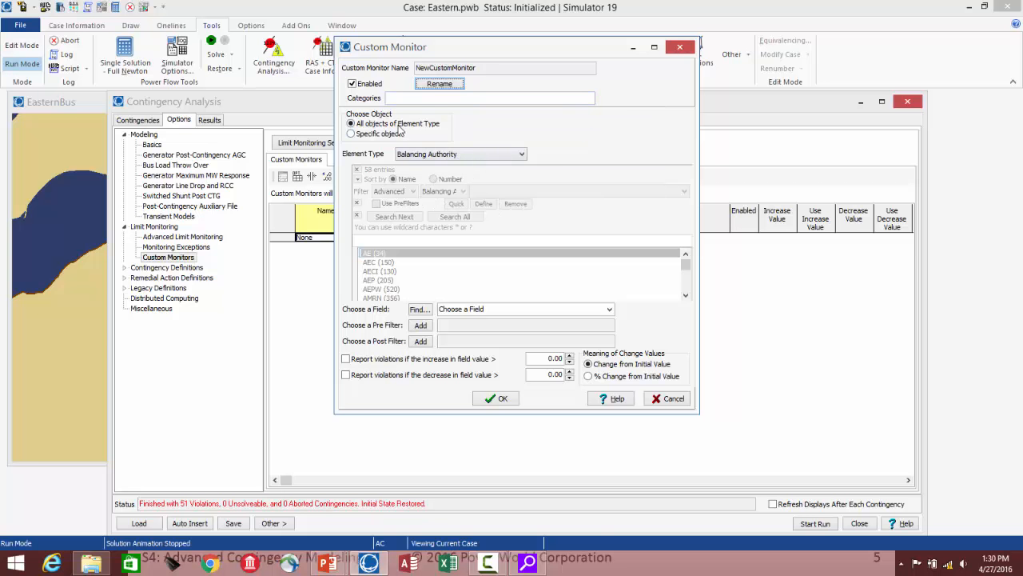
pyautogui.click(410, 99)
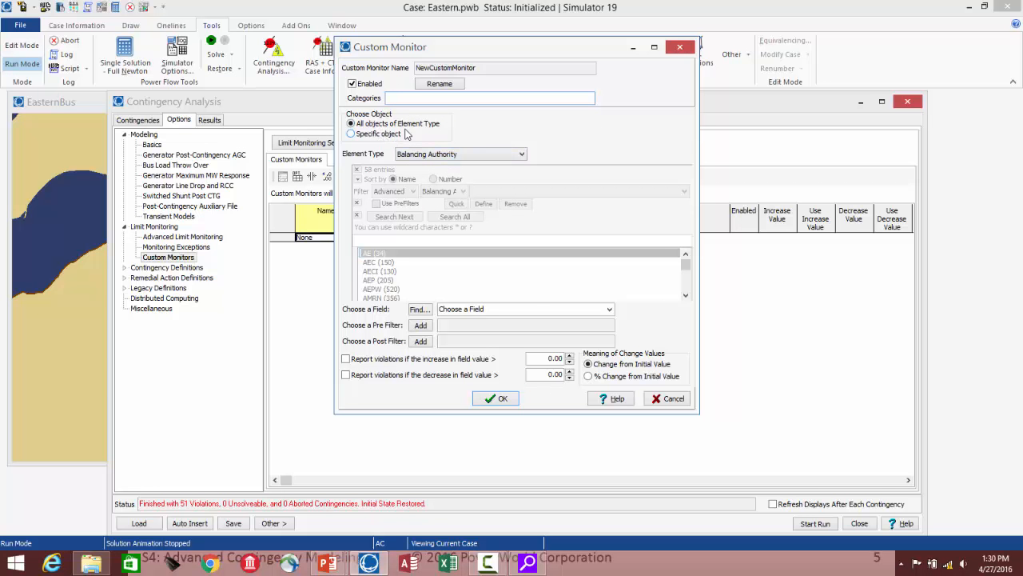
pyautogui.click(438, 154)
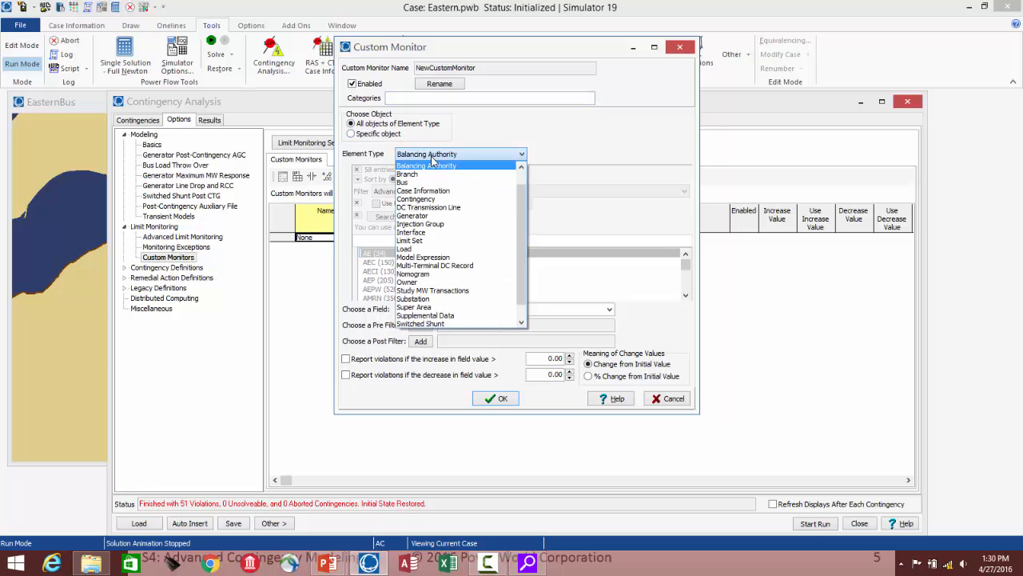
pyautogui.click(450, 233)
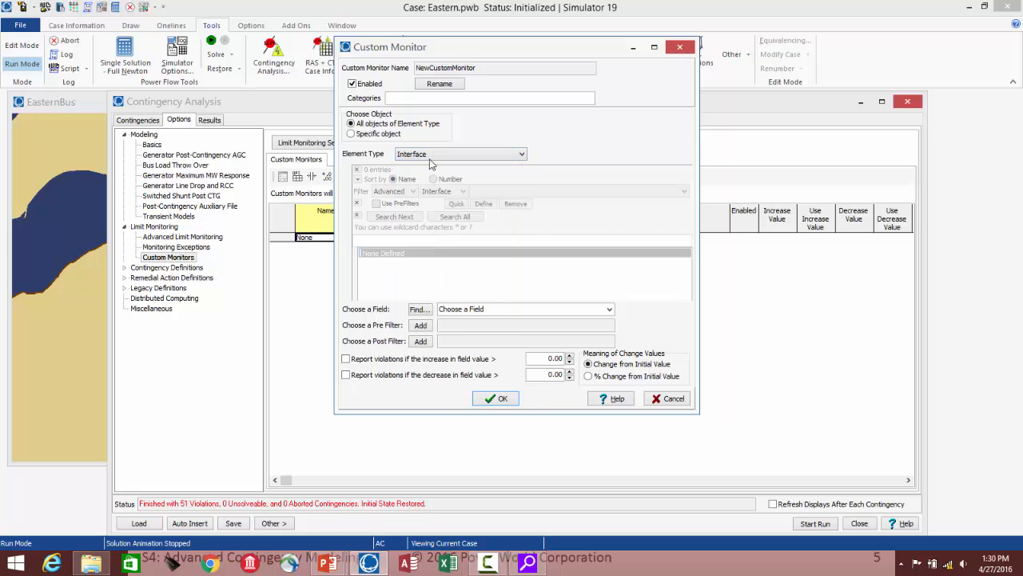
# Step: Try monitoring MVA (maximum) on the specific transformer 01ALBRIG (20120) to 01ALBRT3 (20566) CKT 1, and cancel the custom monitor
pyautogui.click(375, 135)
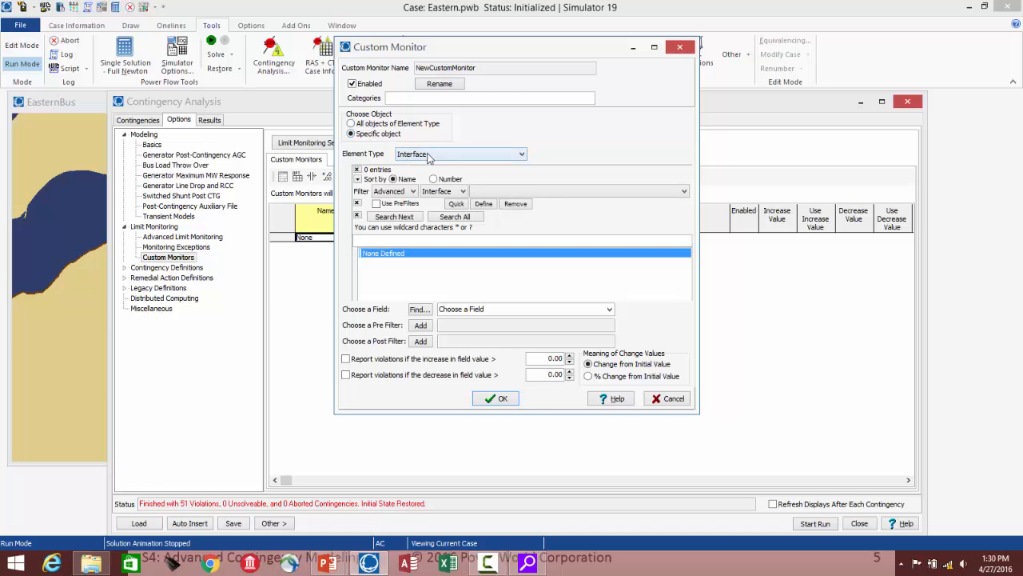
pyautogui.click(459, 156)
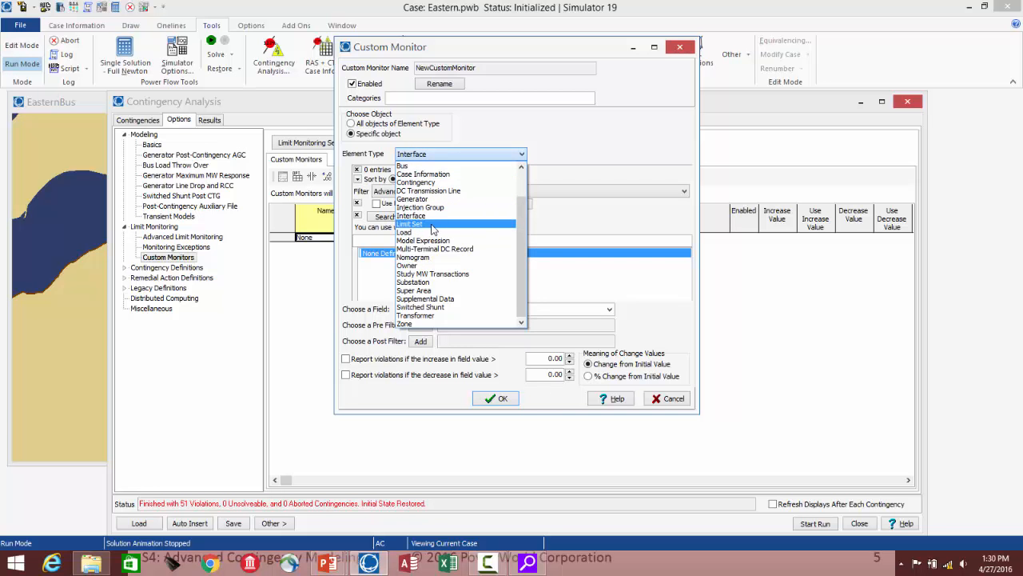
pyautogui.click(449, 317)
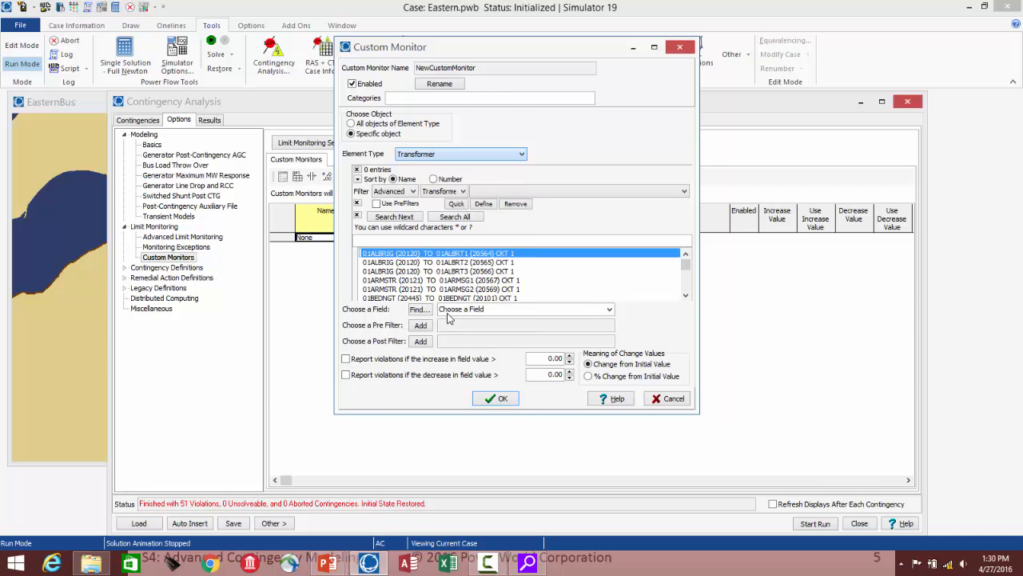
pyautogui.click(469, 272)
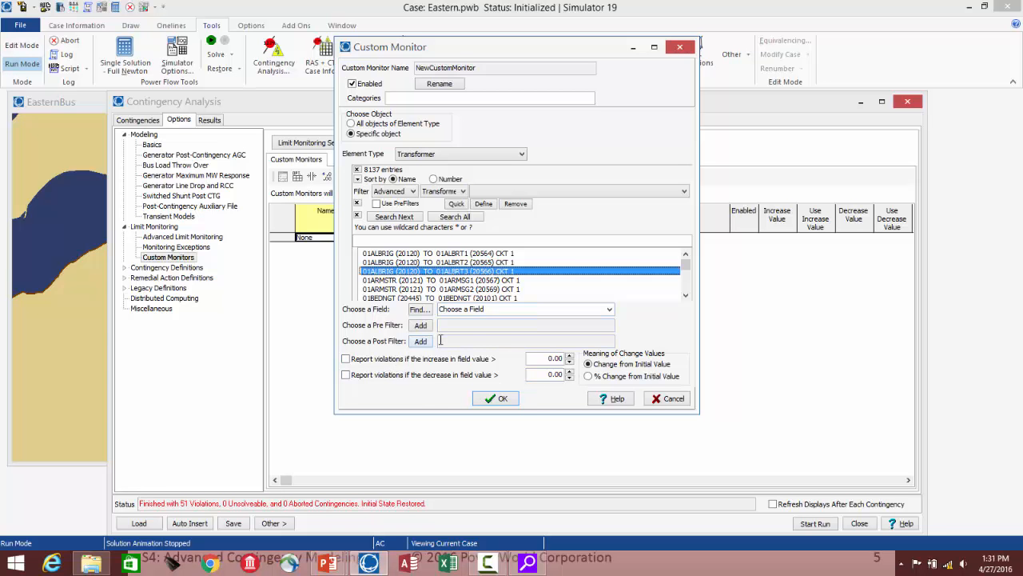
pyautogui.click(610, 310)
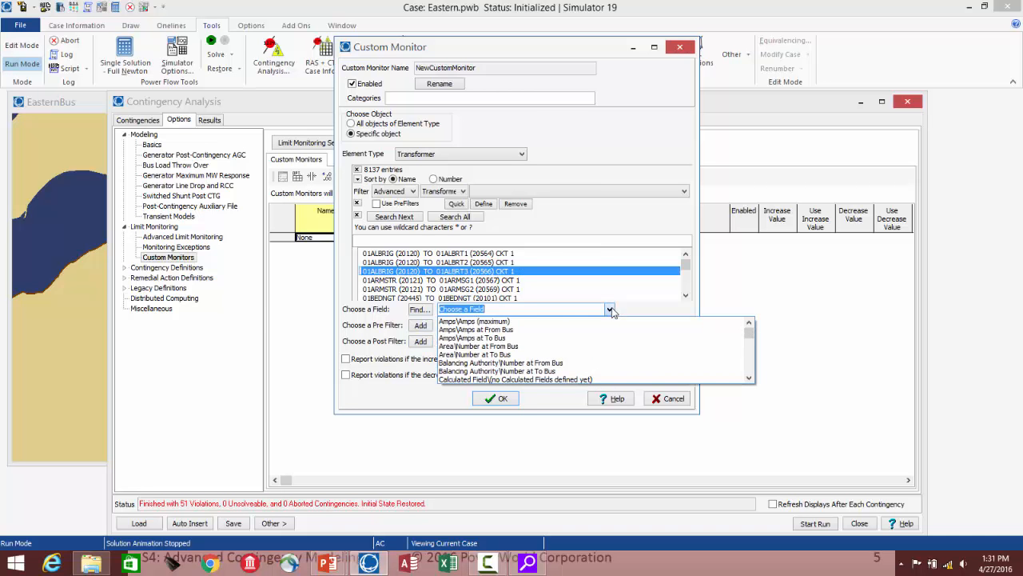
pyautogui.write('mva\\MVA (maximum')
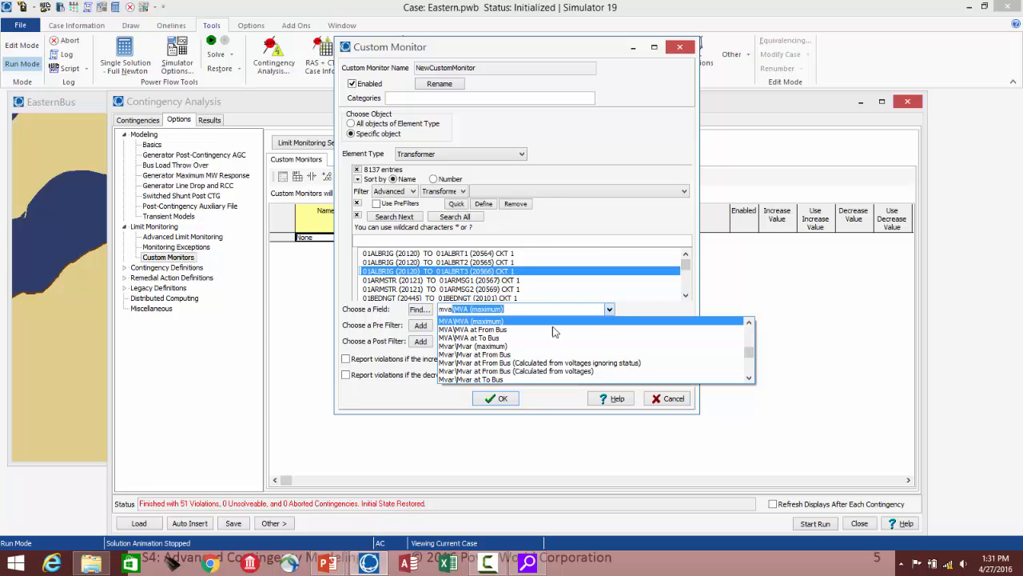
pyautogui.click(492, 322)
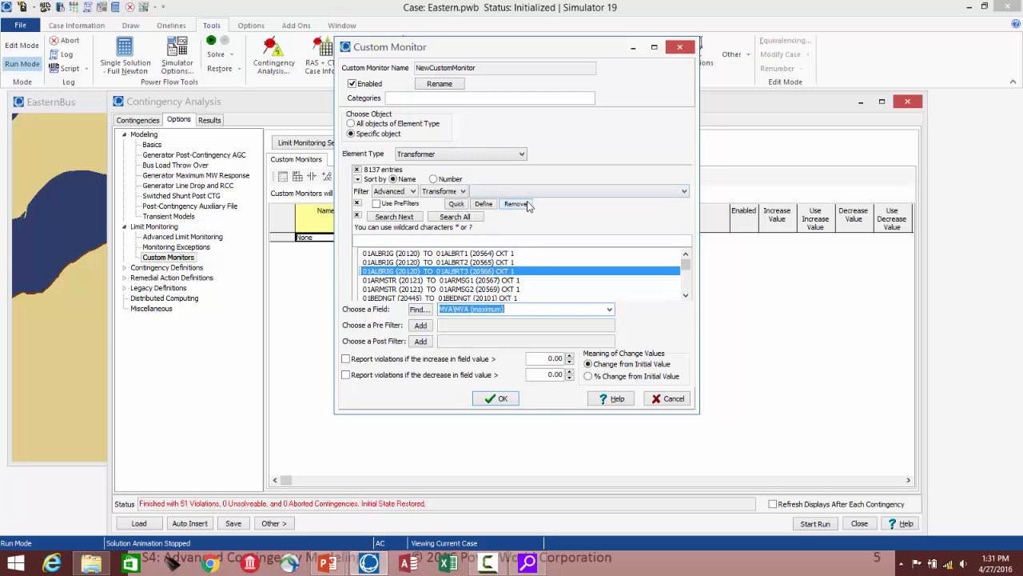
pyautogui.click(669, 399)
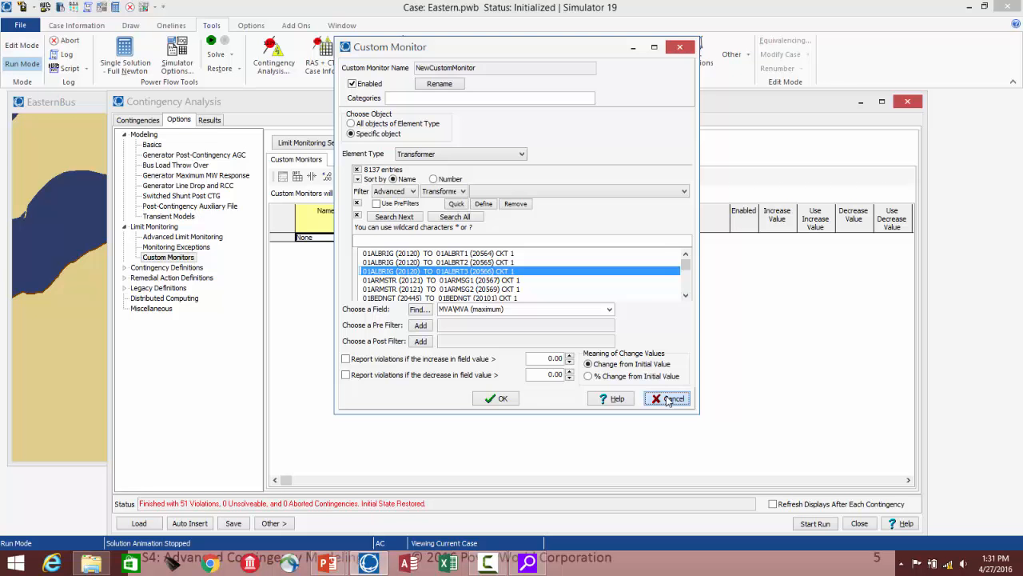
# Step: Discard the new custom monitor without saving it
pyautogui.click(668, 399)
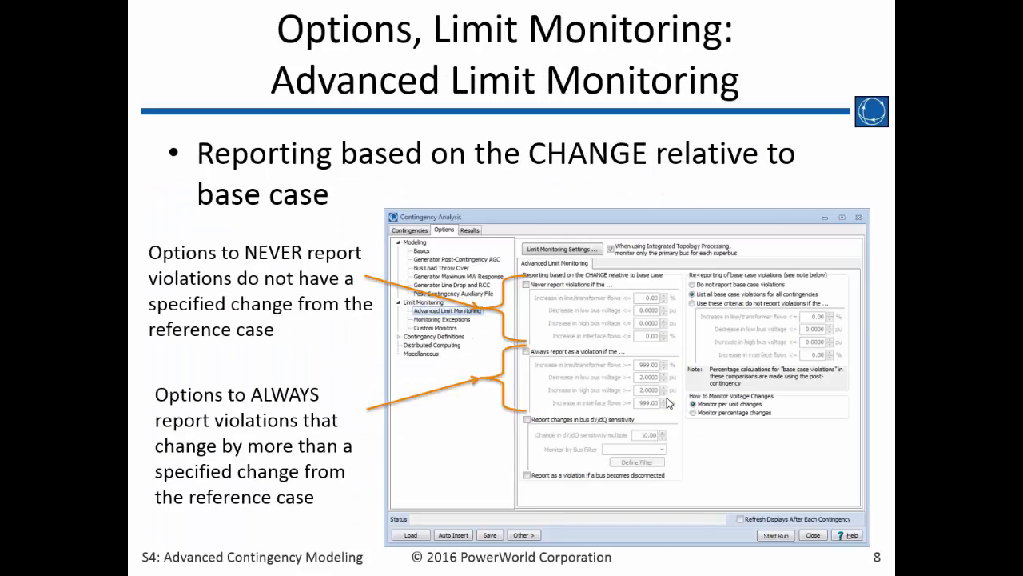
pyautogui.press('Left')
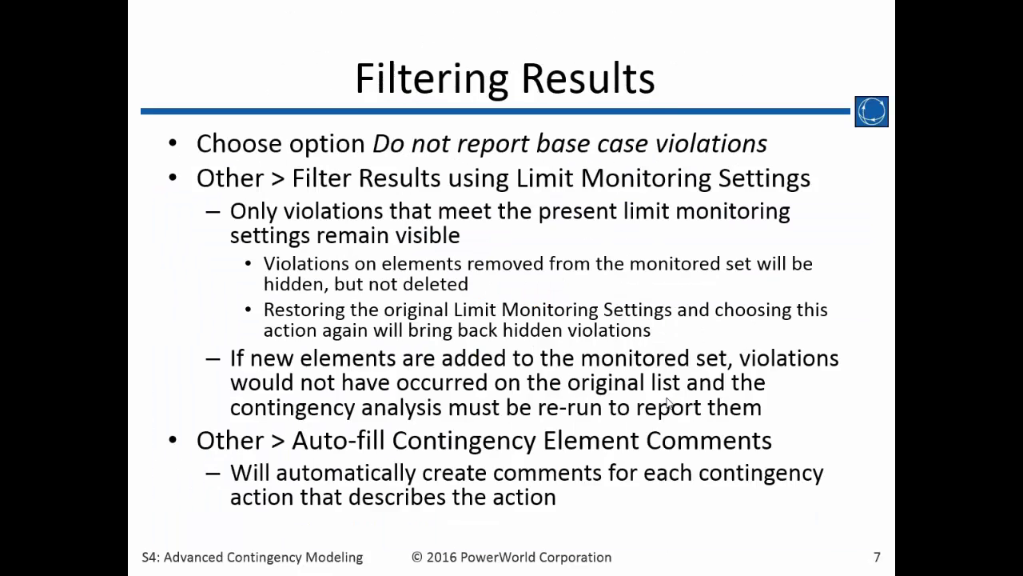
pyautogui.press('Right')
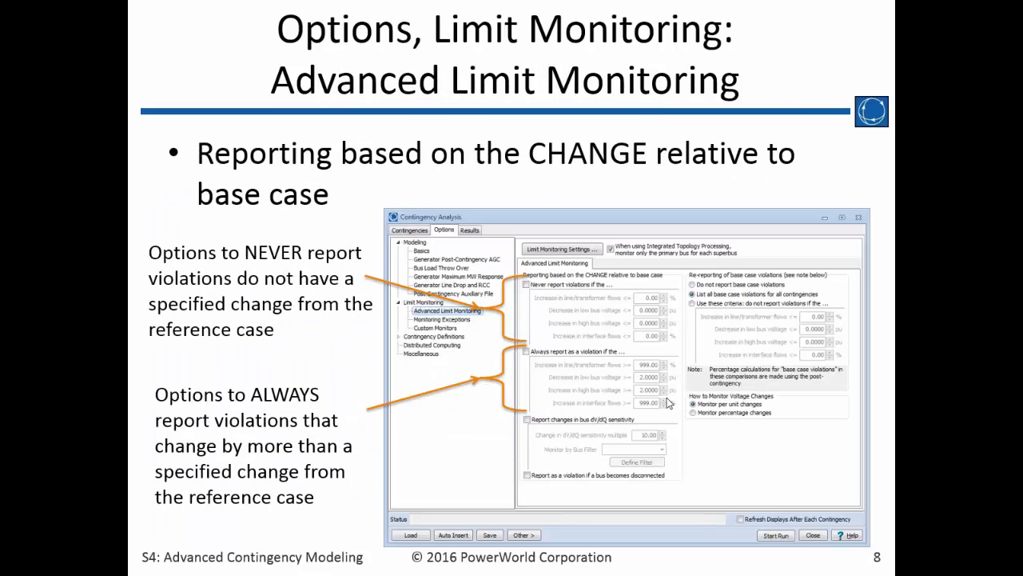
pyautogui.press('Right')
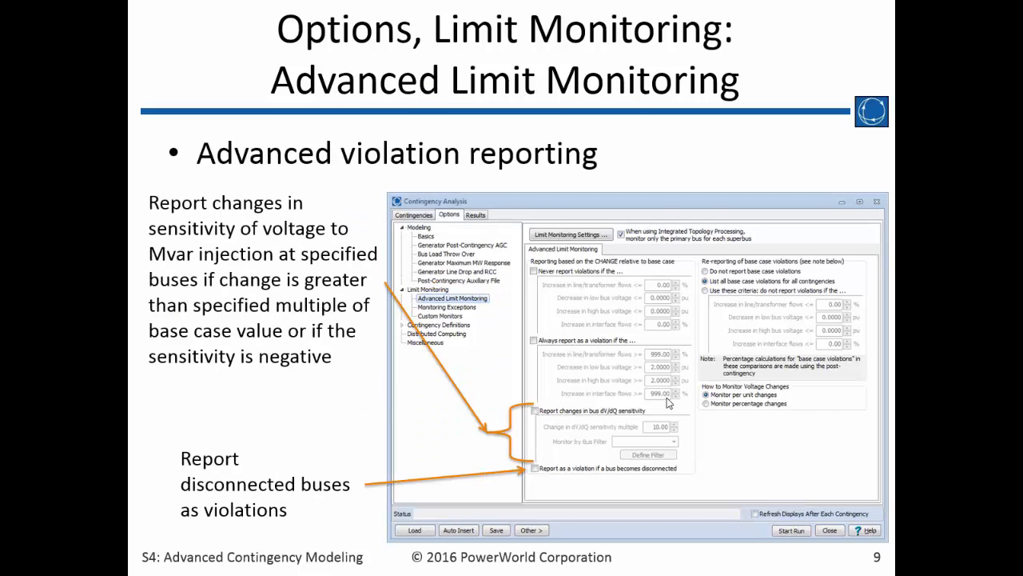
pyautogui.press('Right')
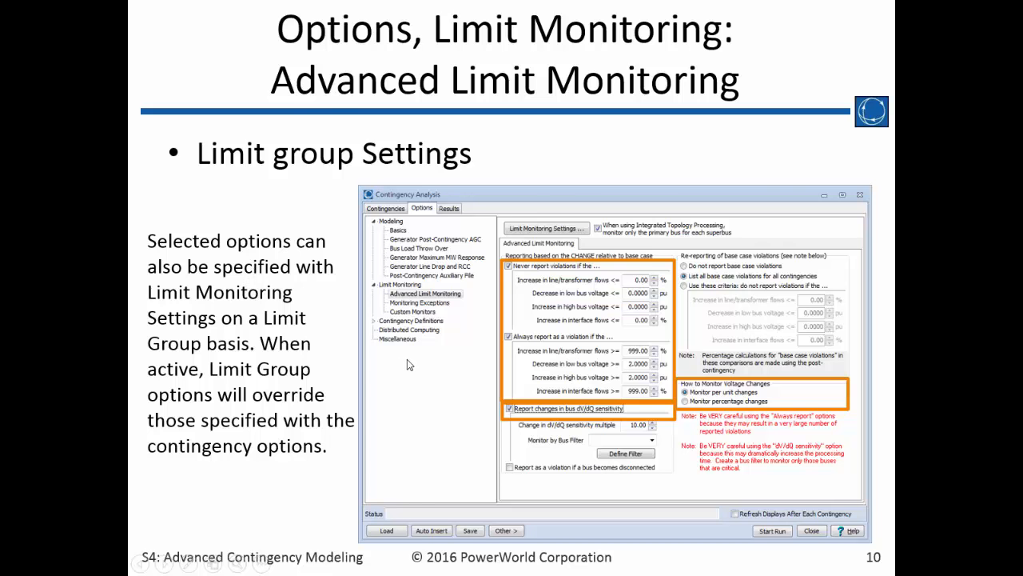
# Step: Switch to Simulator and open the contingency options of the Default limit group from the limit monitoring settings
pyautogui.hotkey('alt', 'Tab')
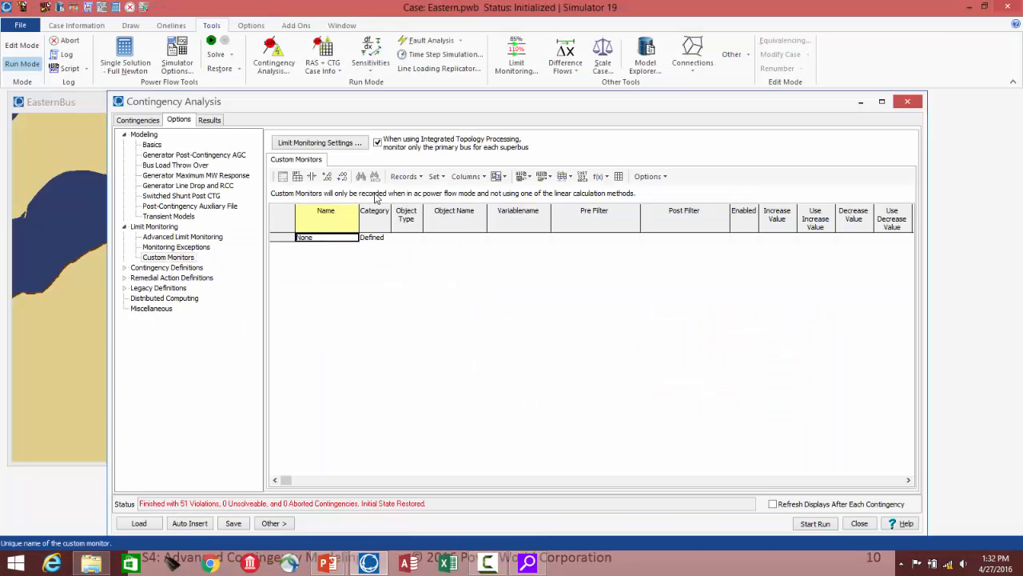
pyautogui.click(524, 66)
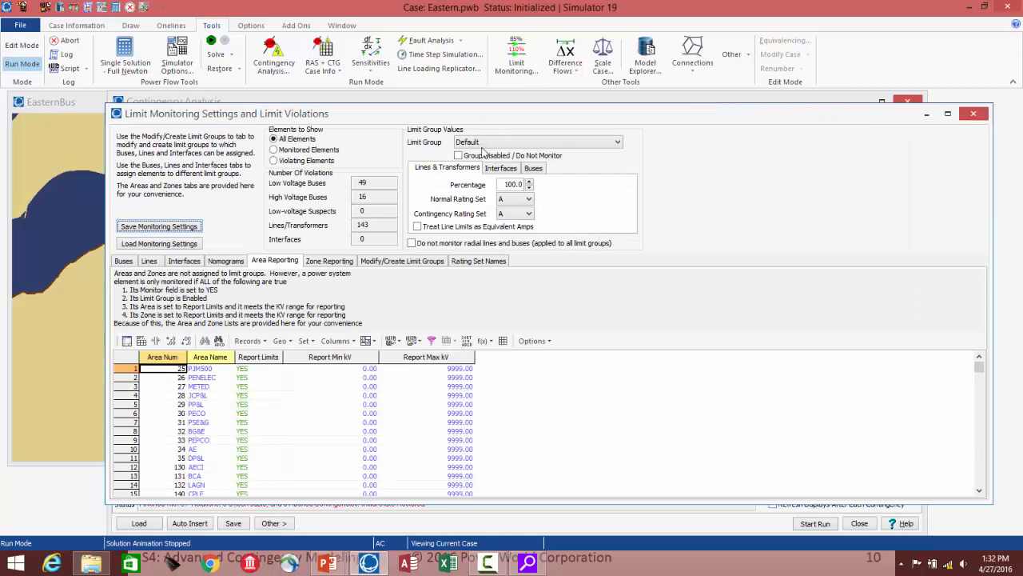
pyautogui.click(397, 261)
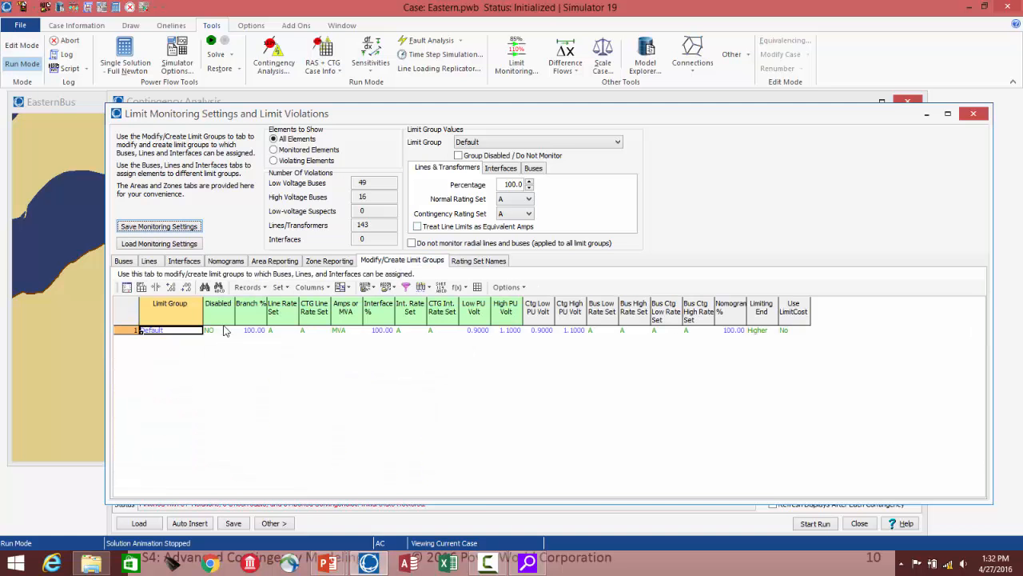
pyautogui.rightClick(177, 334)
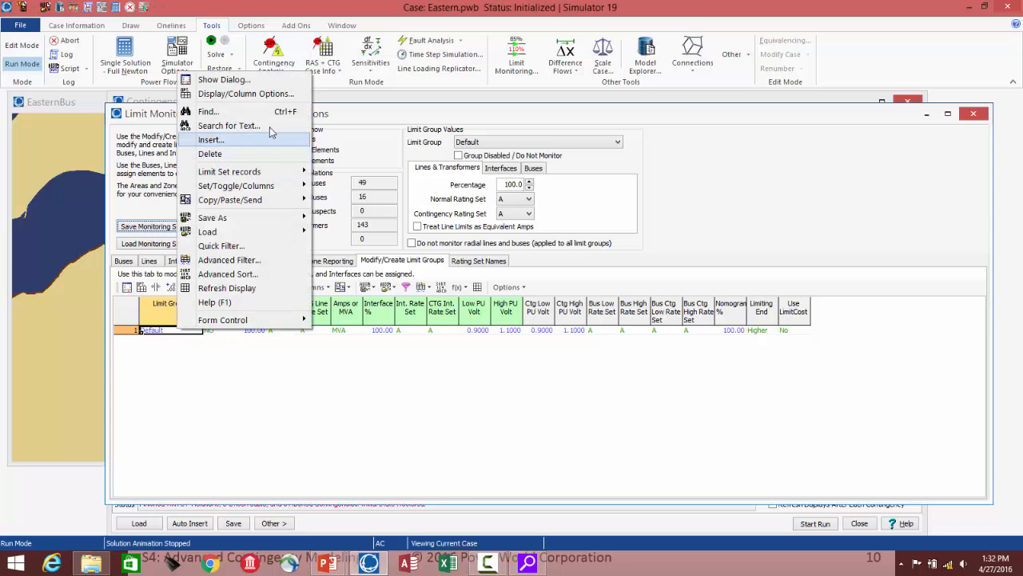
pyautogui.click(247, 80)
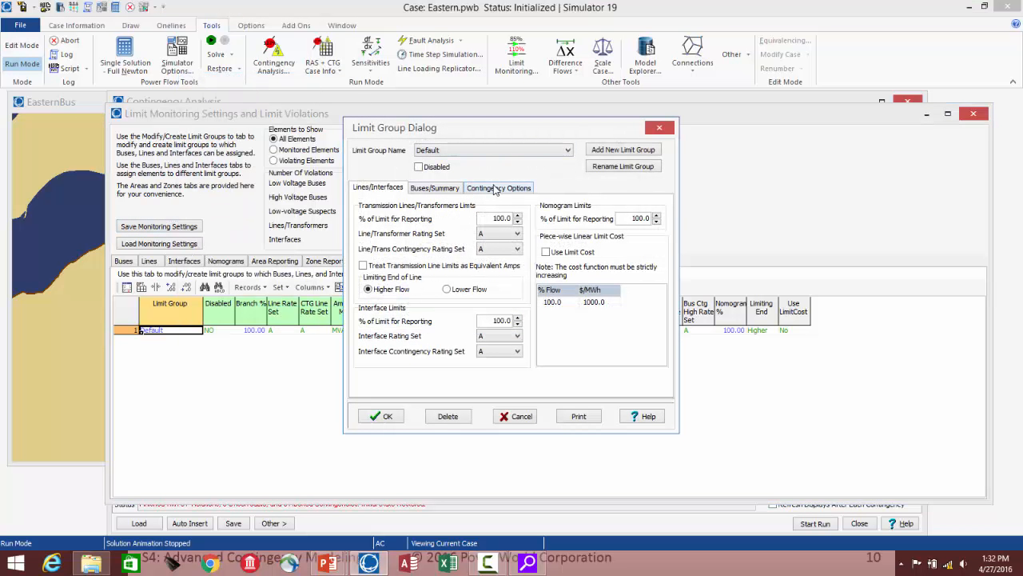
pyautogui.click(495, 190)
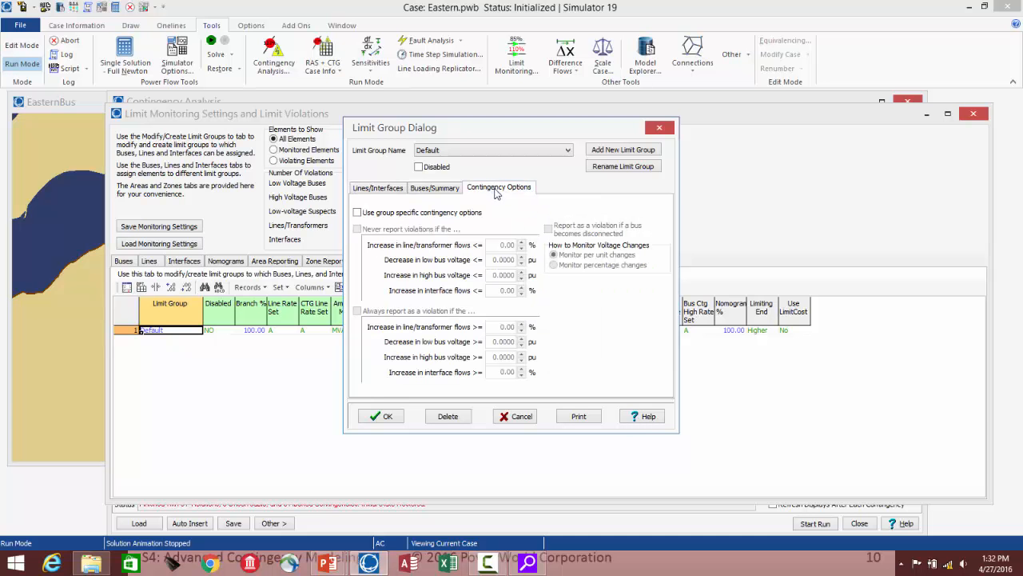
# Step: Try enabling the group specific contingency options for the Default limit group, and cancel the changes
pyautogui.click(363, 214)
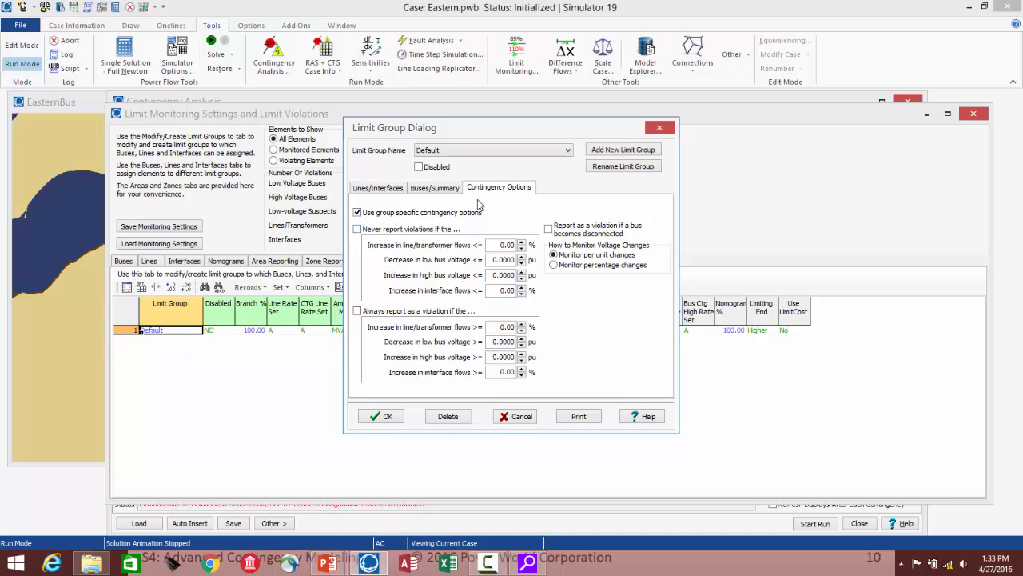
pyautogui.click(373, 217)
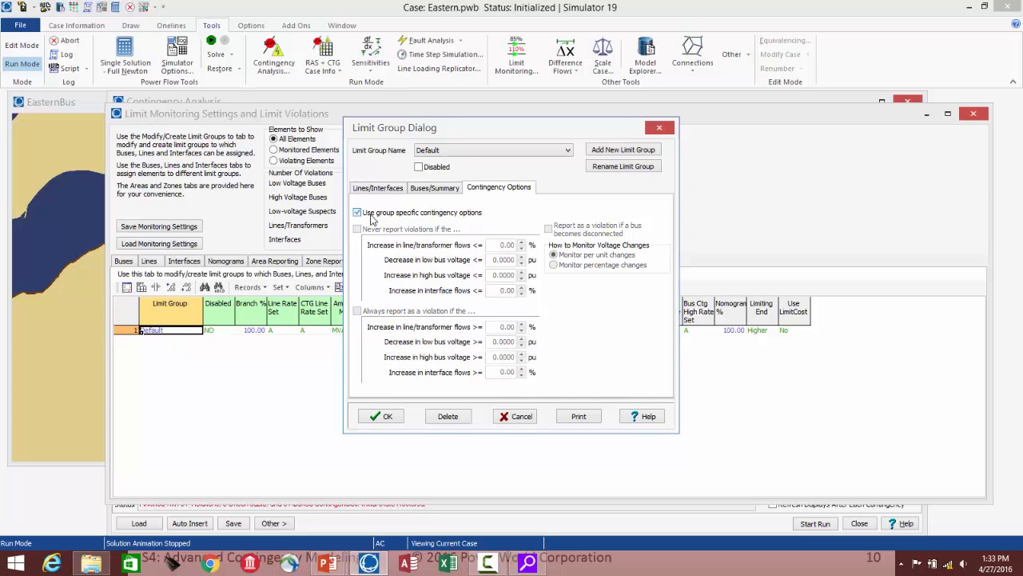
pyautogui.click(521, 417)
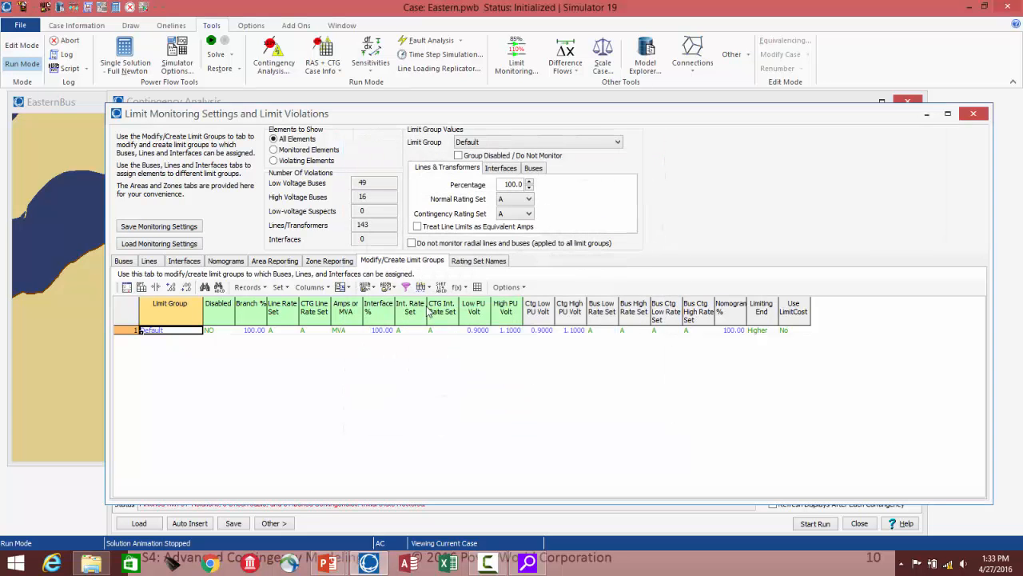
# Step: Return to Contingency Analysis and review how voltage changes are monitored in the Advanced Limit Monitoring options
pyautogui.click(269, 103)
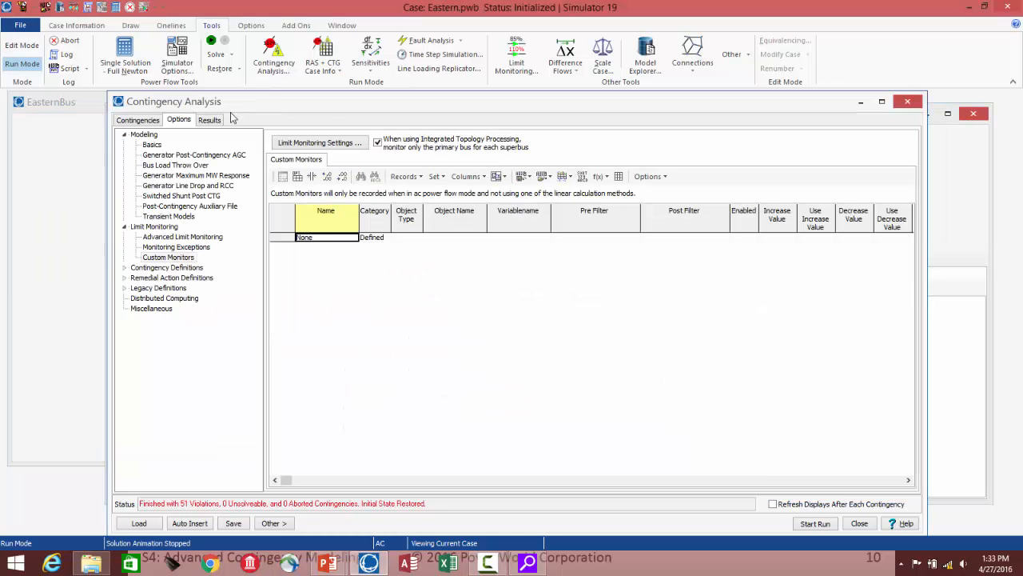
pyautogui.click(200, 238)
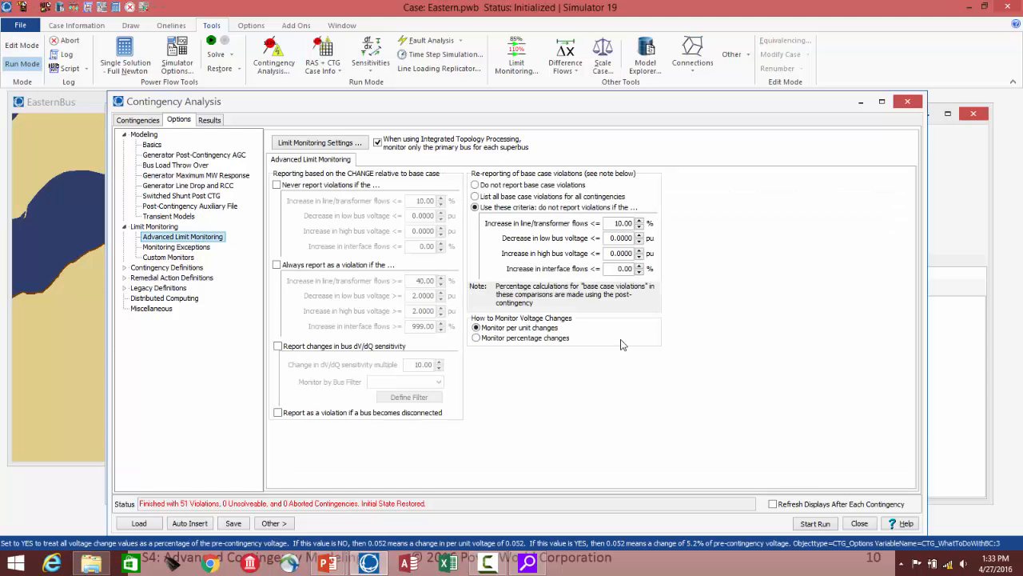
pyautogui.moveTo(623, 344)
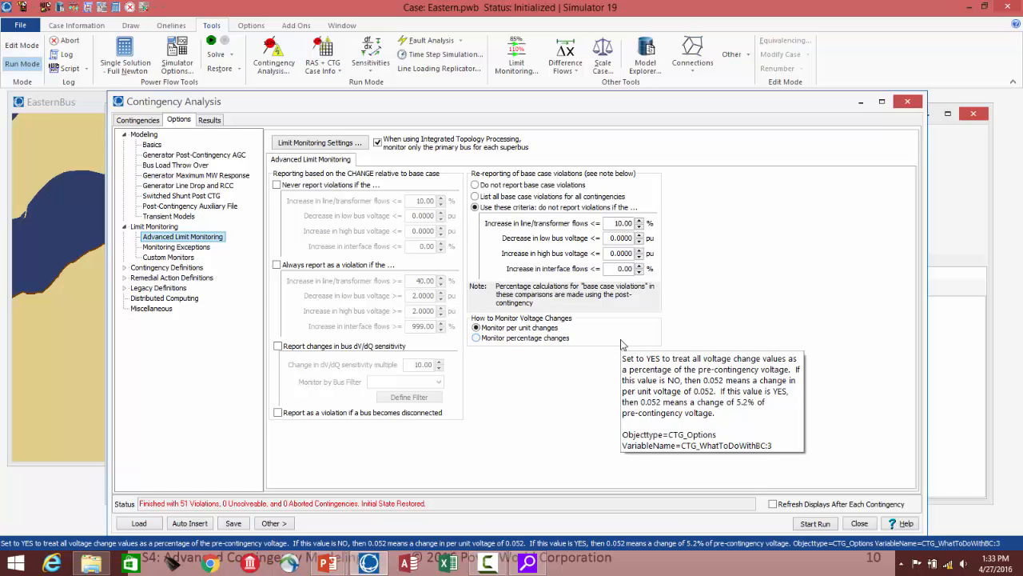
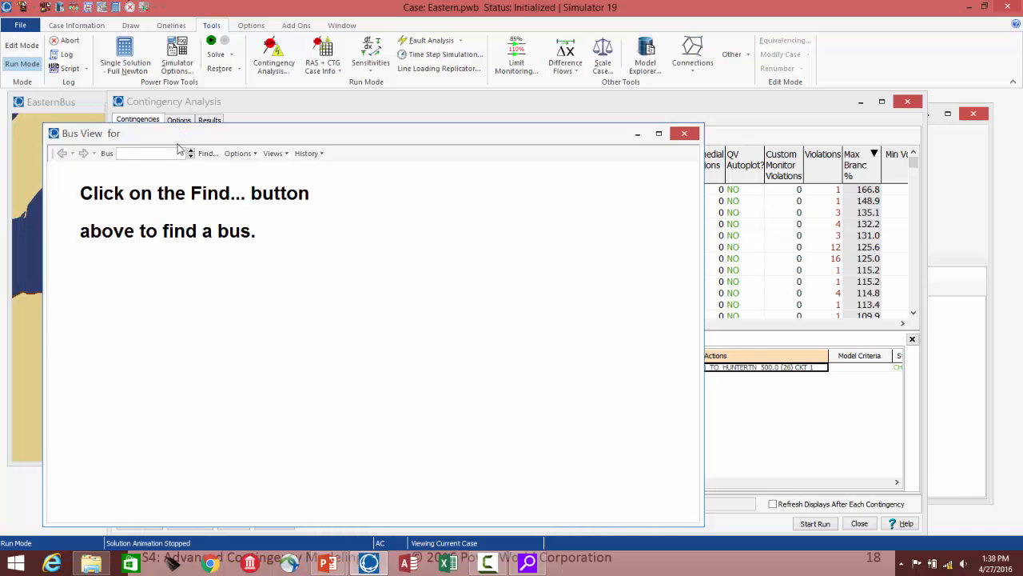
# Step: Display bus 9225 in the Bus View and examine its load and transformer
pyautogui.click(171, 154)
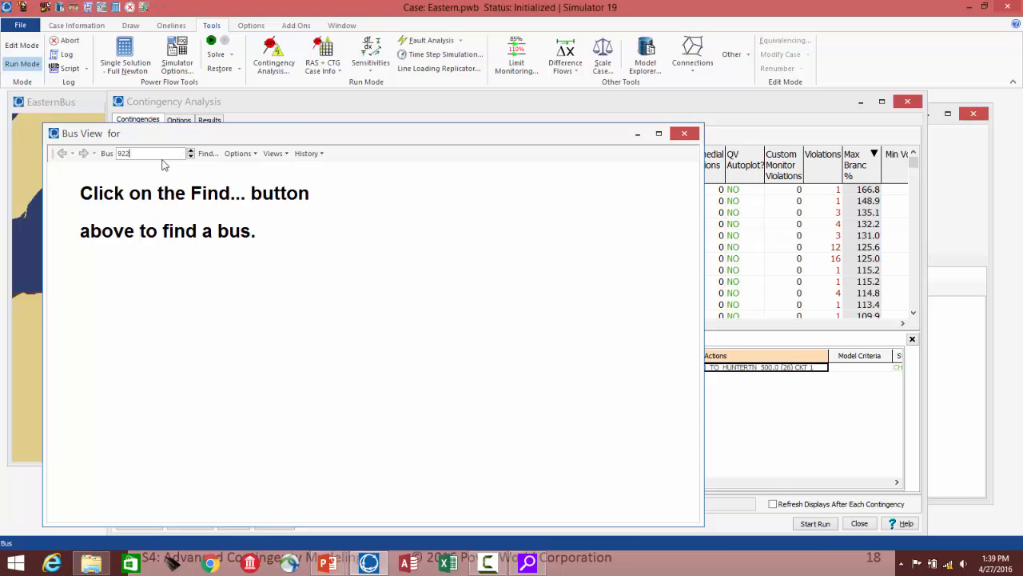
pyautogui.press('Return')
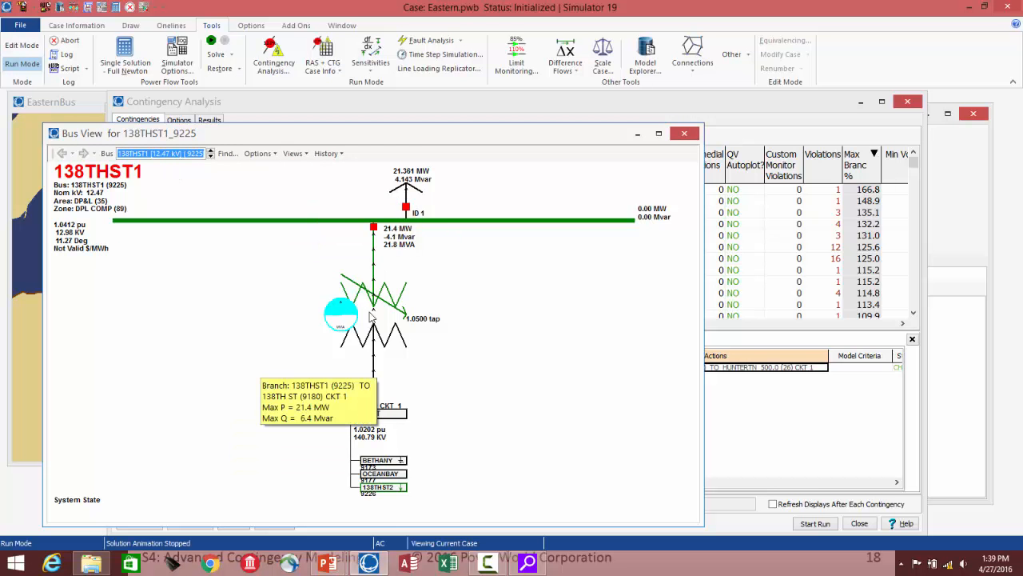
pyautogui.moveTo(395, 192)
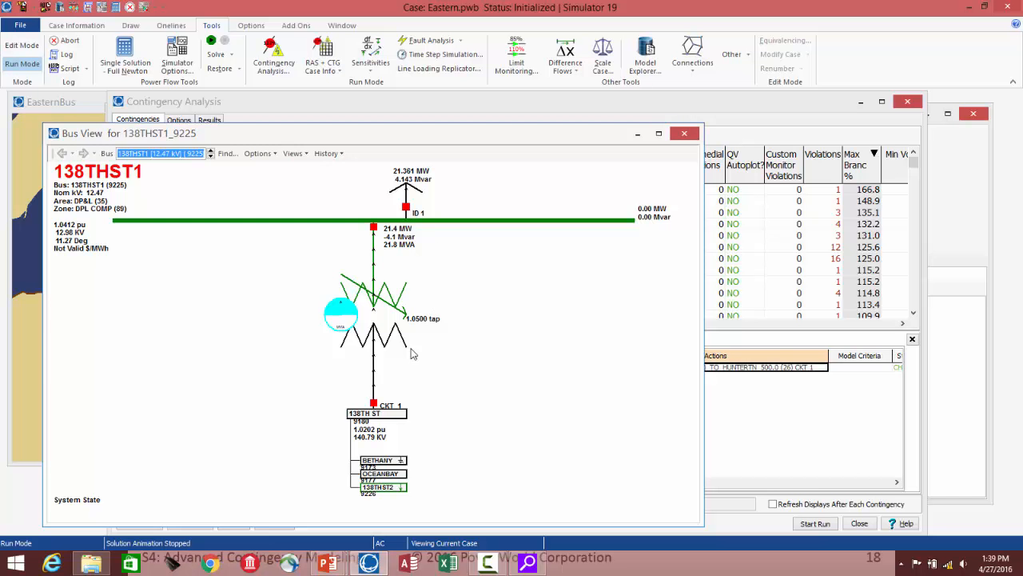
# Step: Go to the neighbouring bus 138TH ST (9180) and examine the transformers and loads at 138THST1 and 138THST2
pyautogui.click(394, 414)
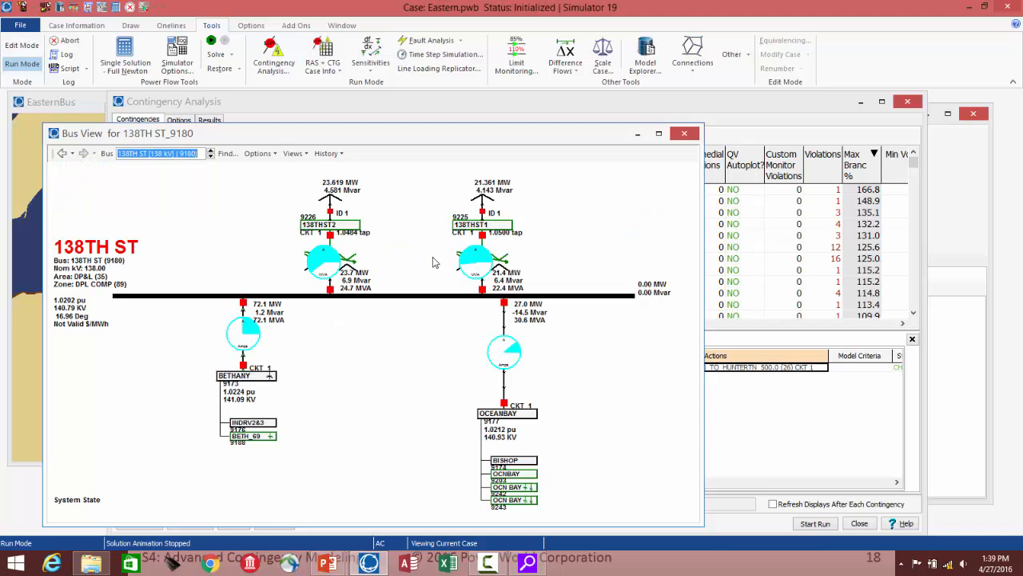
pyautogui.moveTo(478, 267)
pyautogui.moveTo(319, 271)
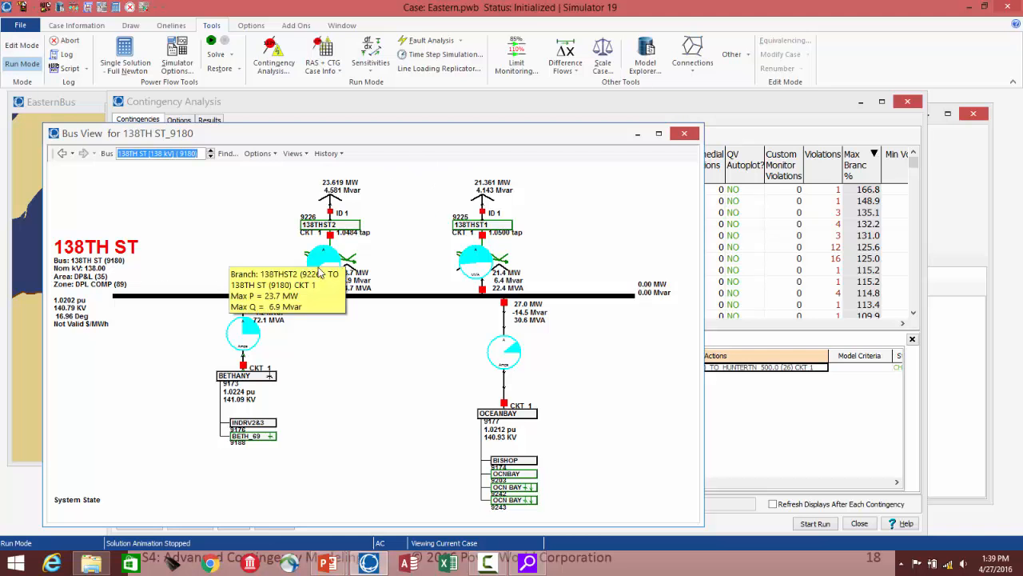
pyautogui.moveTo(340, 257)
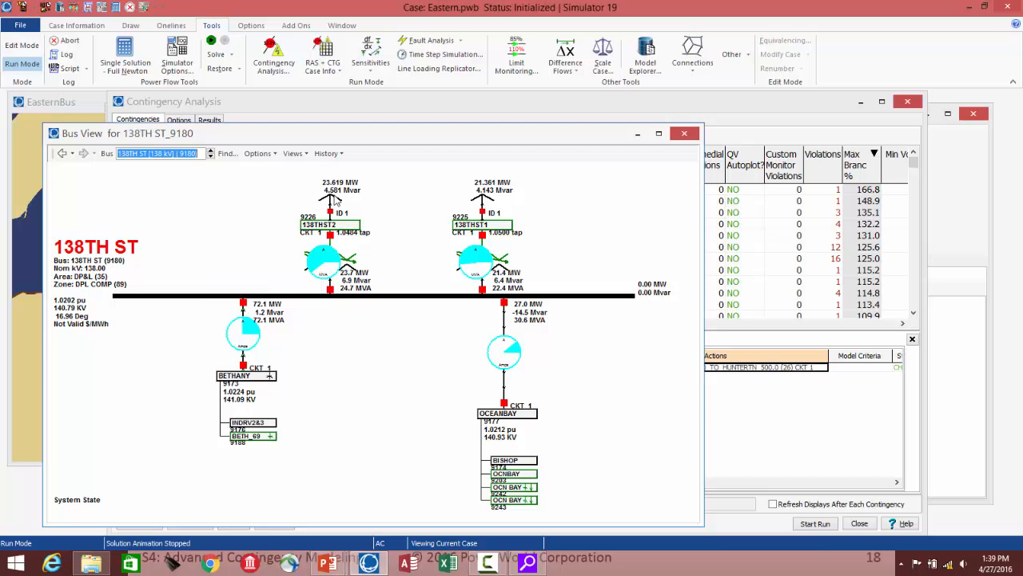
pyautogui.moveTo(329, 202)
pyautogui.moveTo(491, 218)
# Step: Return to Contingency Analysis and open the Bus Load Throw Over modeling options to examine the load throwover bus fields
pyautogui.click(337, 105)
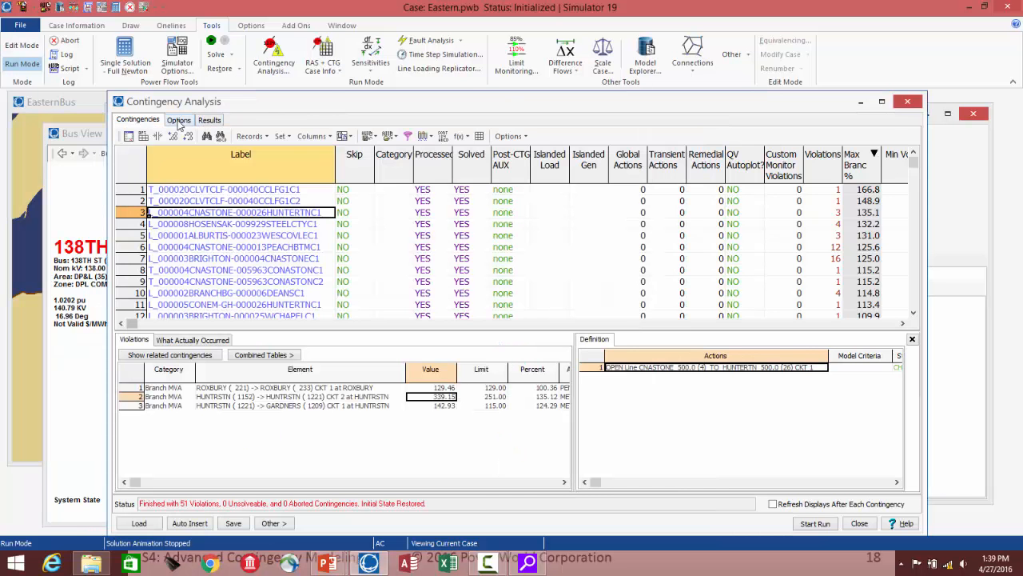
pyautogui.click(179, 121)
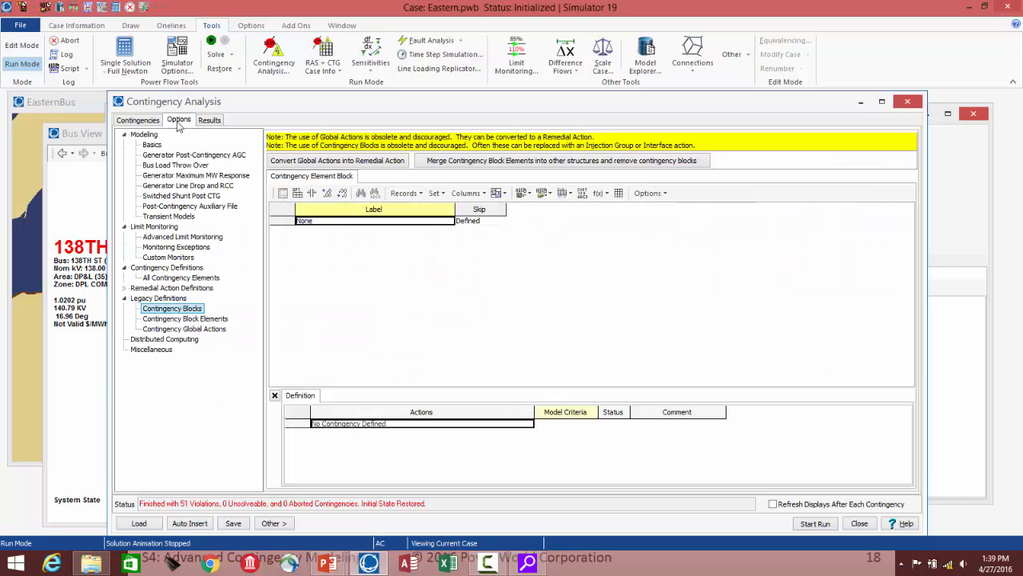
pyautogui.click(173, 165)
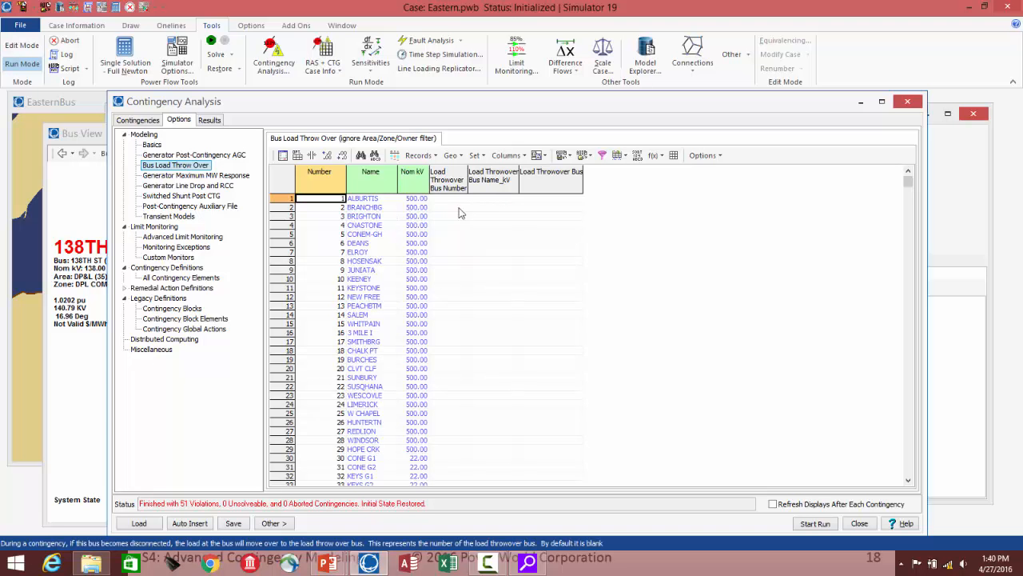
pyautogui.click(449, 233)
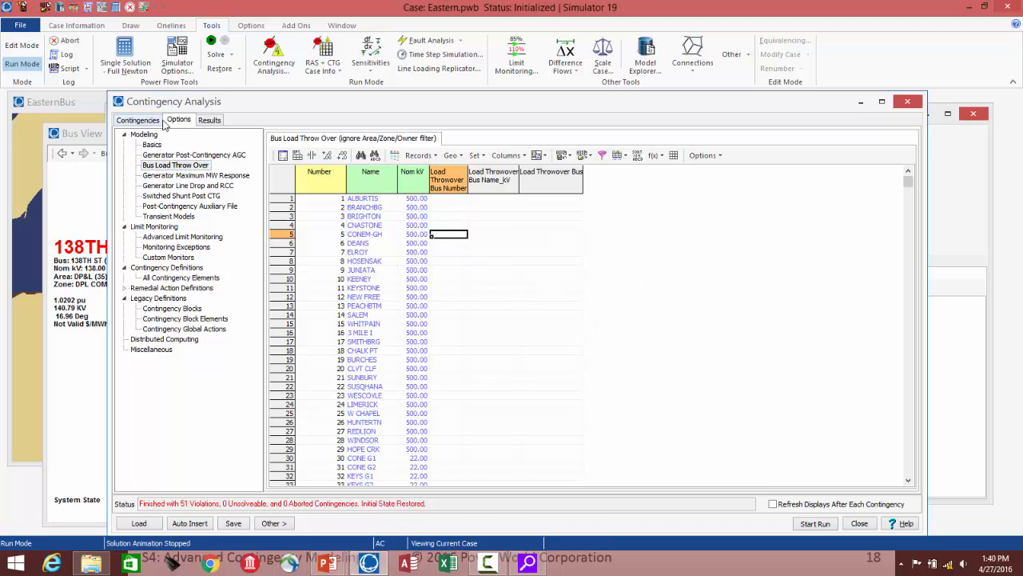
# Step: Find bus 9225 (138THST1) in the Bus Load Throw Over list, searching by bus number
pyautogui.click(342, 279)
pyautogui.rightClick(342, 279)
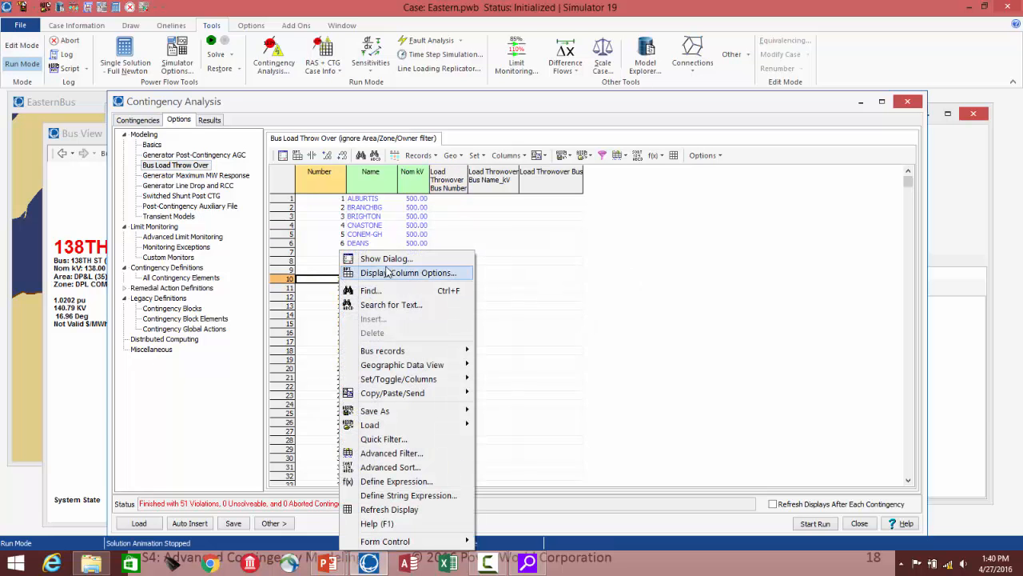
pyautogui.click(391, 292)
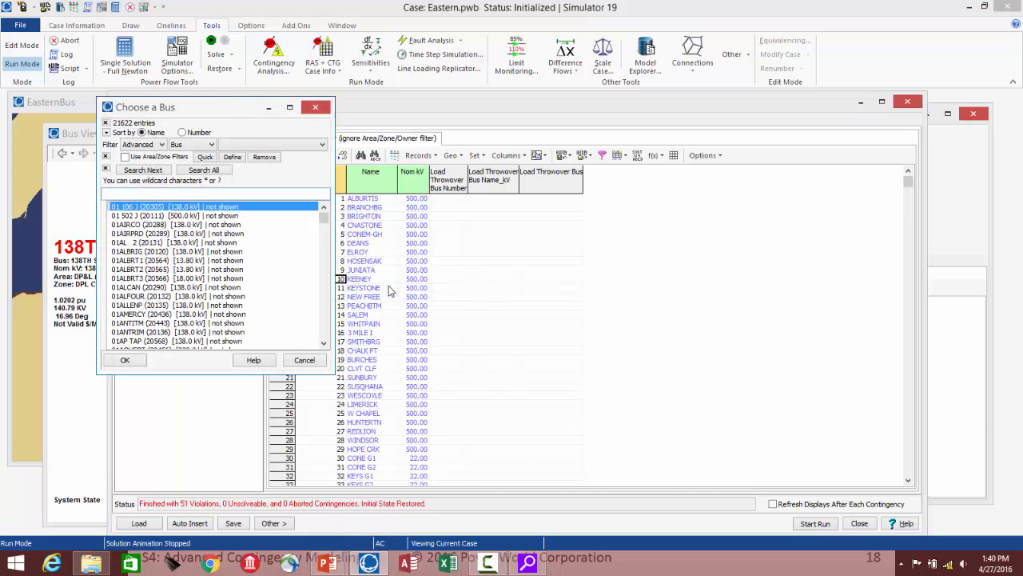
pyautogui.write('9225')
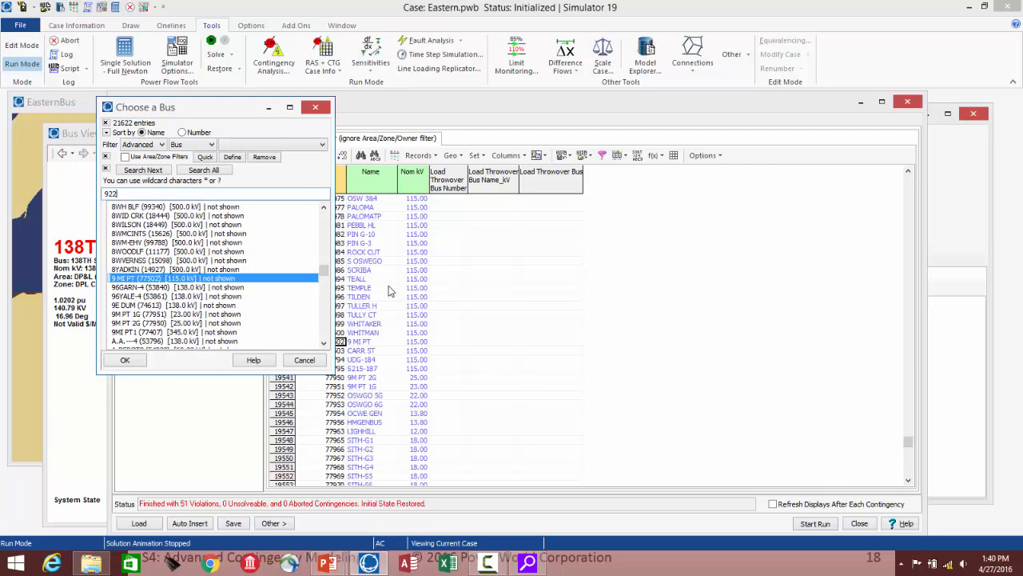
pyautogui.click(185, 133)
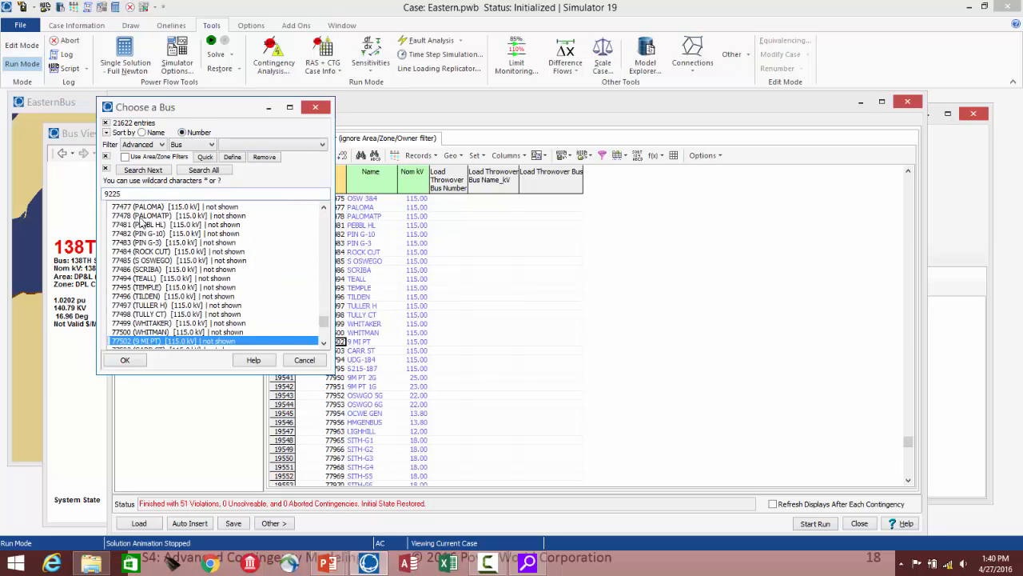
pyautogui.click(125, 192)
pyautogui.write('9225')
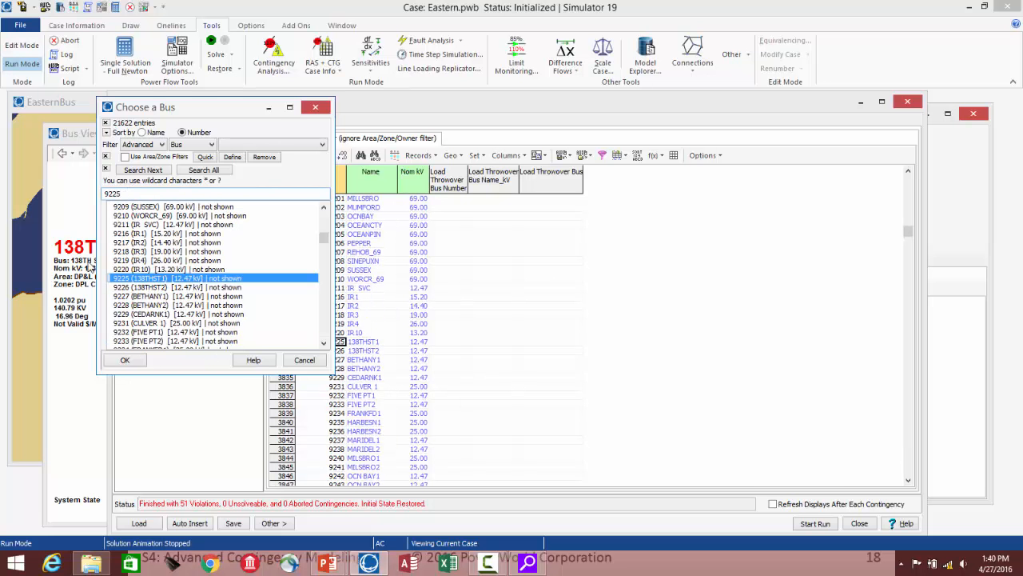
pyautogui.click(167, 279)
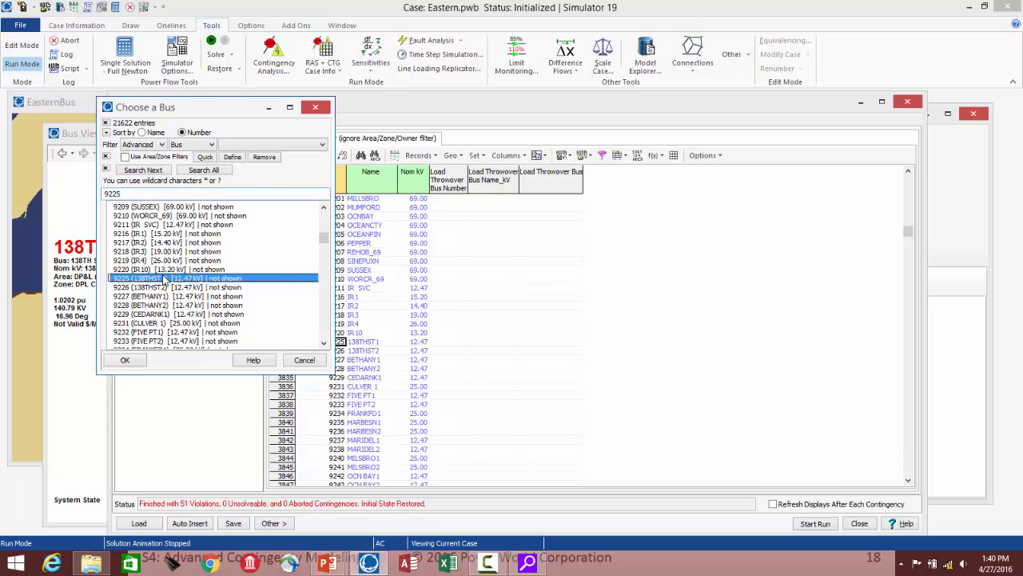
pyautogui.click(124, 361)
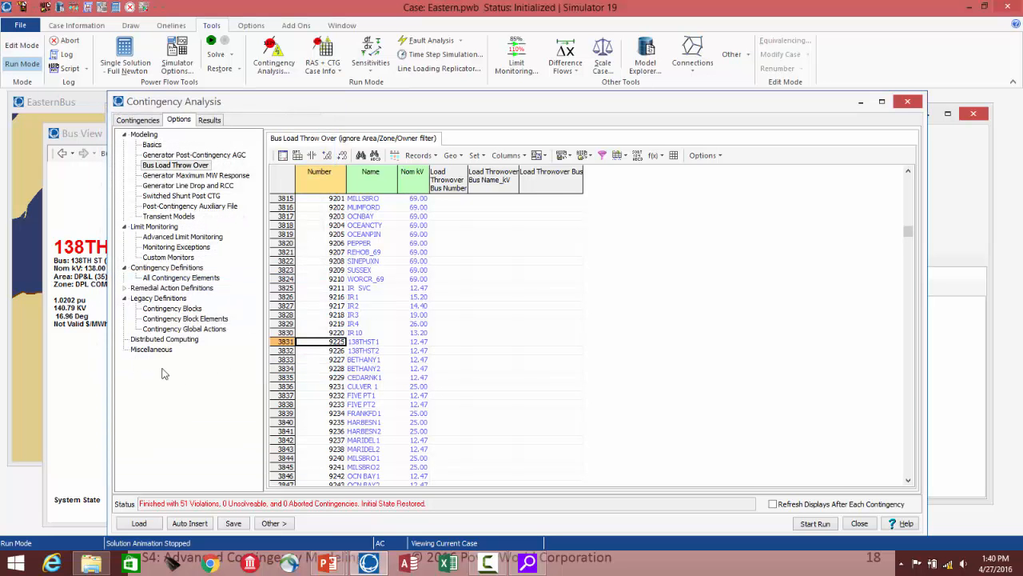
# Step: Set the load throwover bus number of bus 9225 (138THST1) to 9226 and of bus 9226 (138THST2) to 9225
pyautogui.click(449, 345)
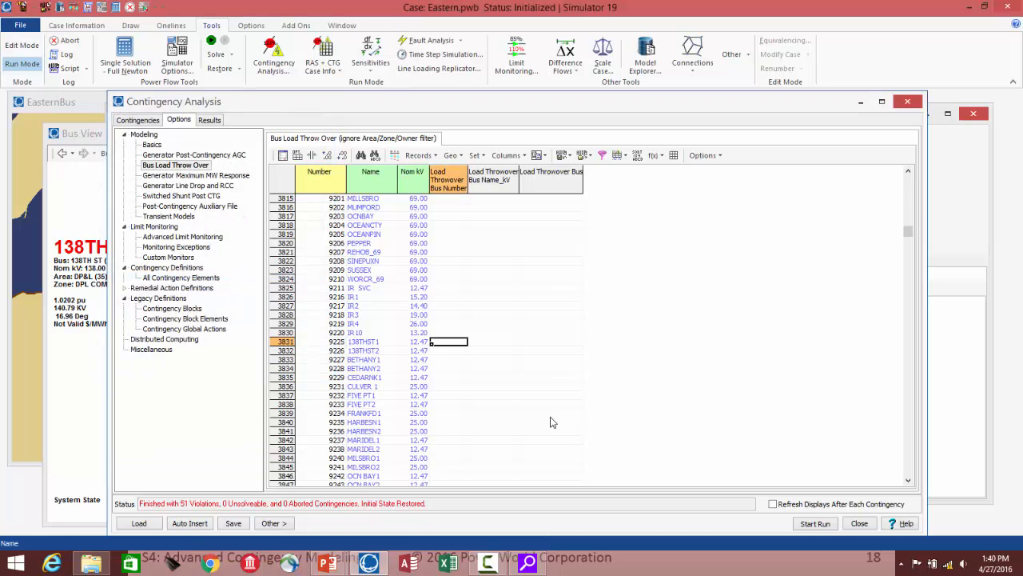
pyautogui.write('9226')
pyautogui.press('Return')
pyautogui.click(448, 352)
pyautogui.write('9')
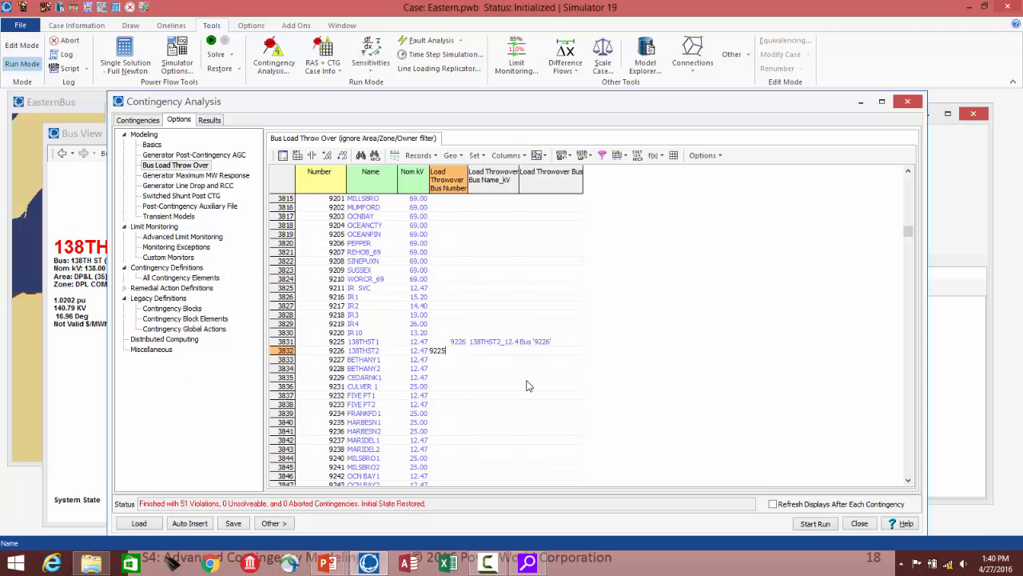
pyautogui.write('225')
pyautogui.press('Return')
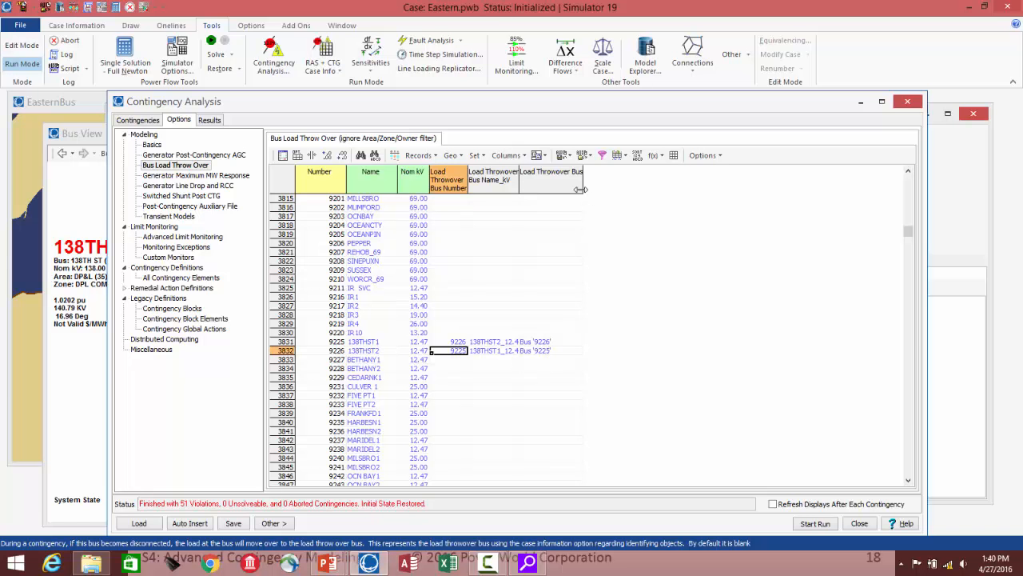
pyautogui.click(552, 343)
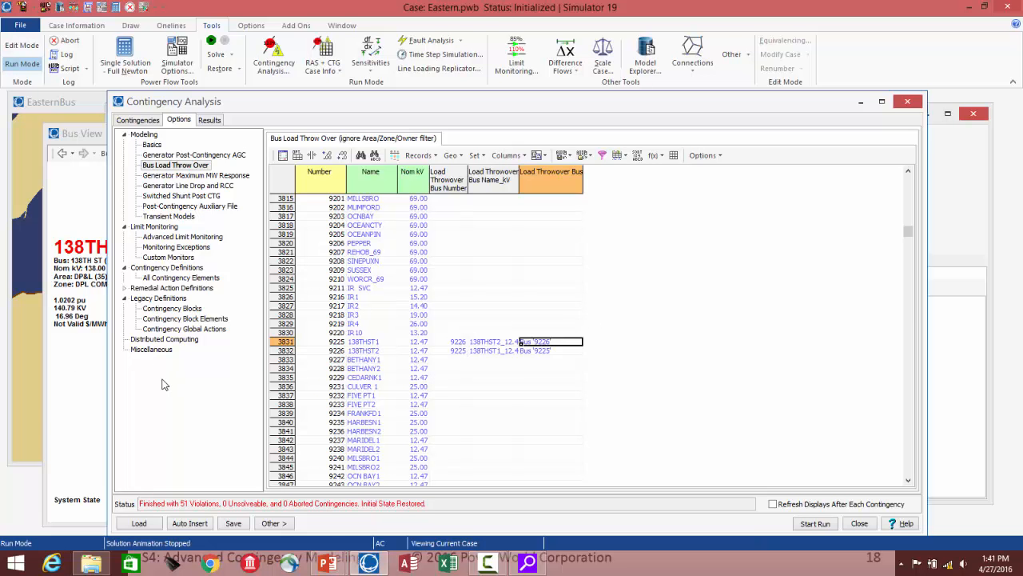
# Step: Review bus 138TH ST (9180) in the Bus View and the Generator Post-Contingency AGC slide, and return to Contingency Analysis
pyautogui.click(76, 388)
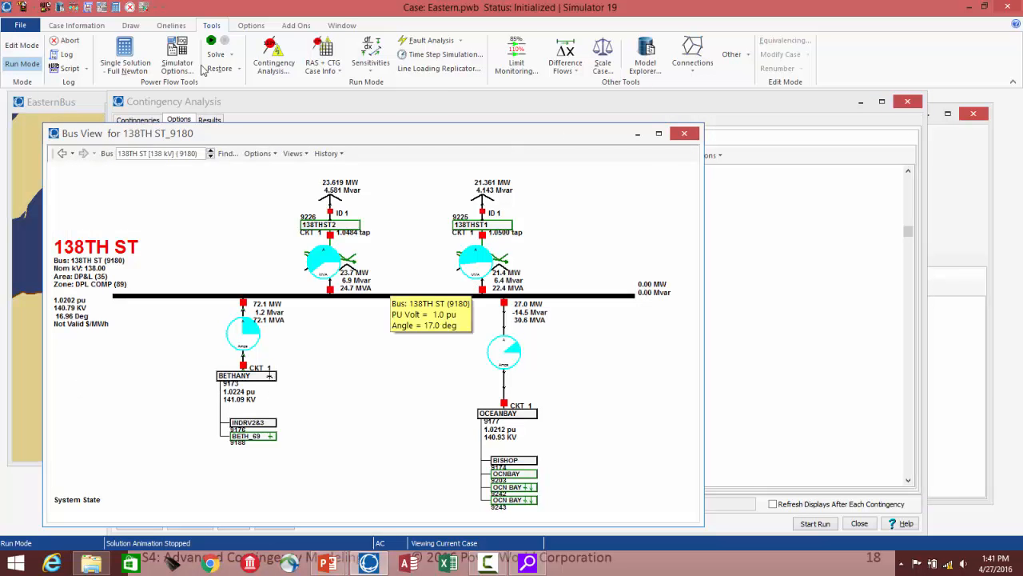
pyautogui.hotkey('alt', 'Tab')
pyautogui.click(365, 216)
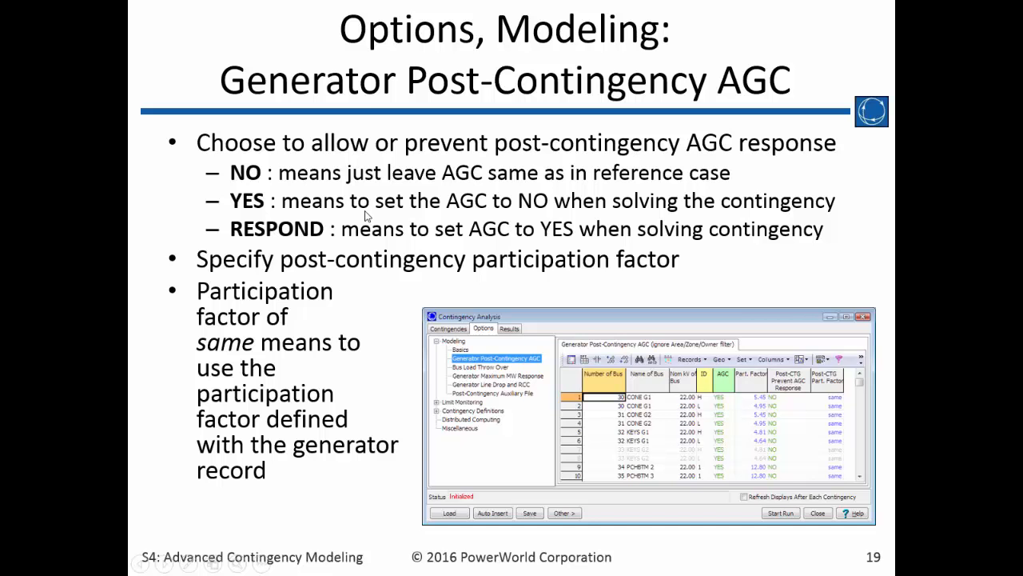
pyautogui.hotkey('alt', 'Tab')
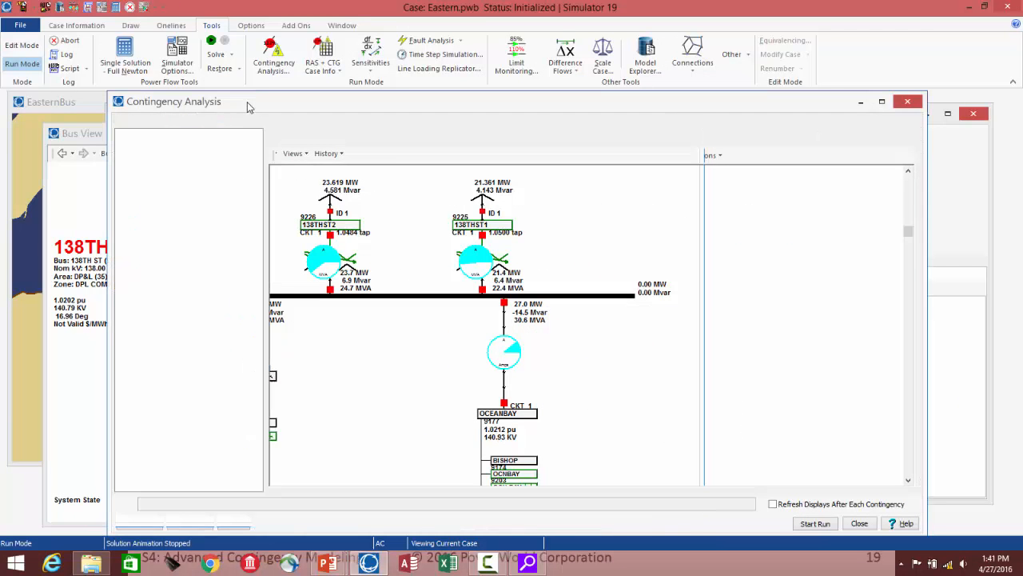
pyautogui.click(249, 105)
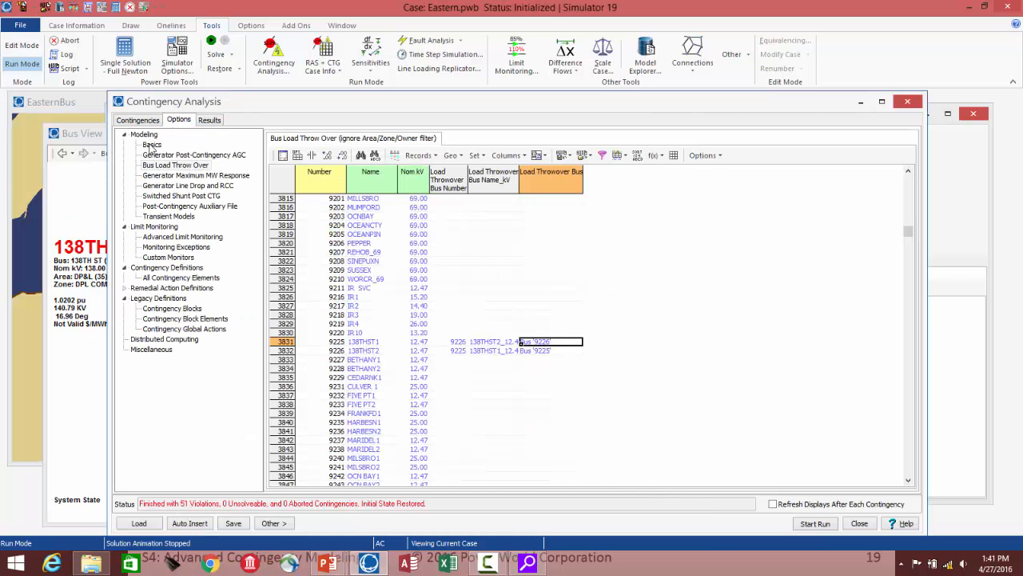
# Step: Examine the make-up power settings in the Basics options and the generator participation factors in Generator Post-Contingency AGC
pyautogui.click(153, 145)
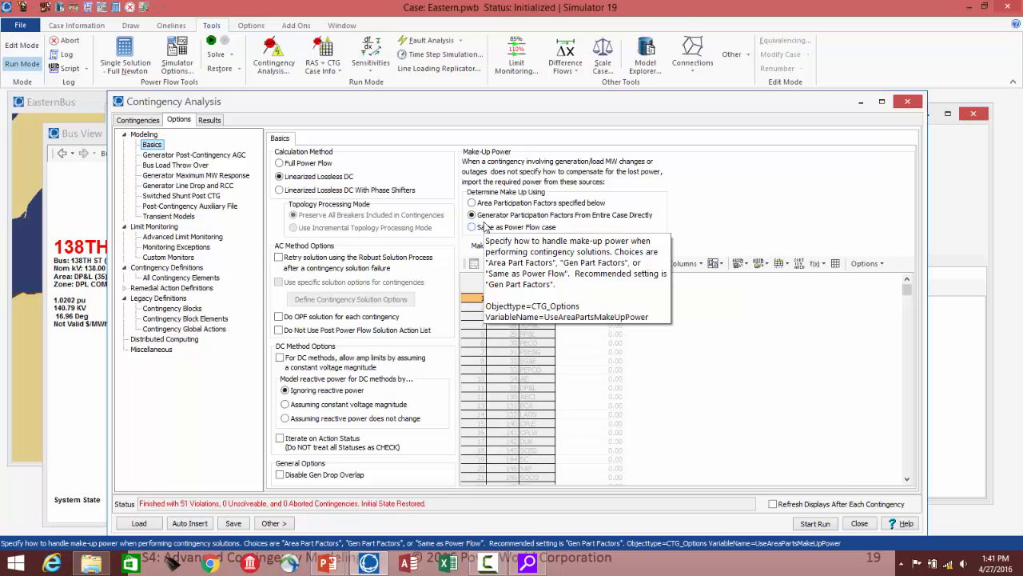
pyautogui.click(164, 157)
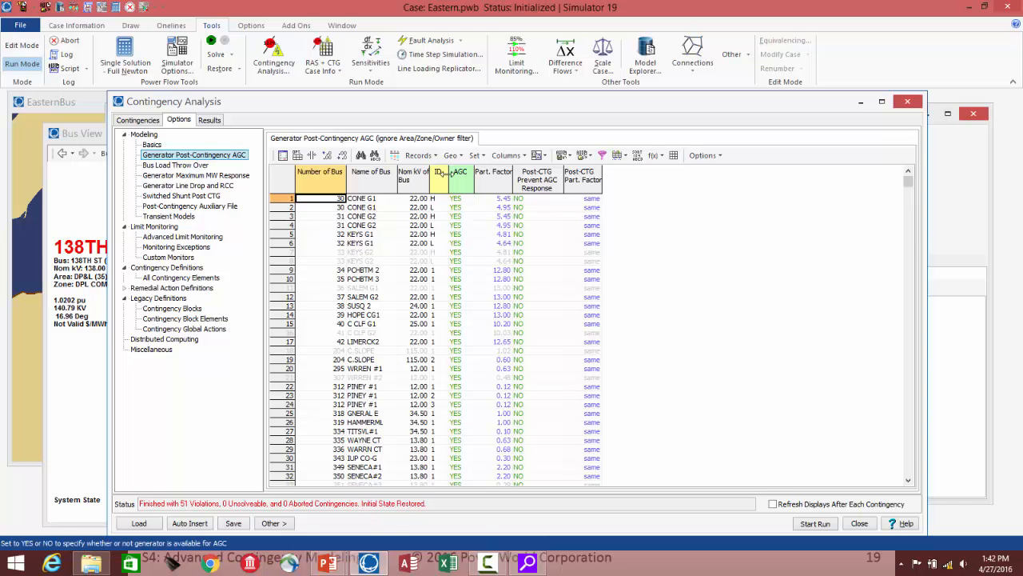
pyautogui.click(499, 200)
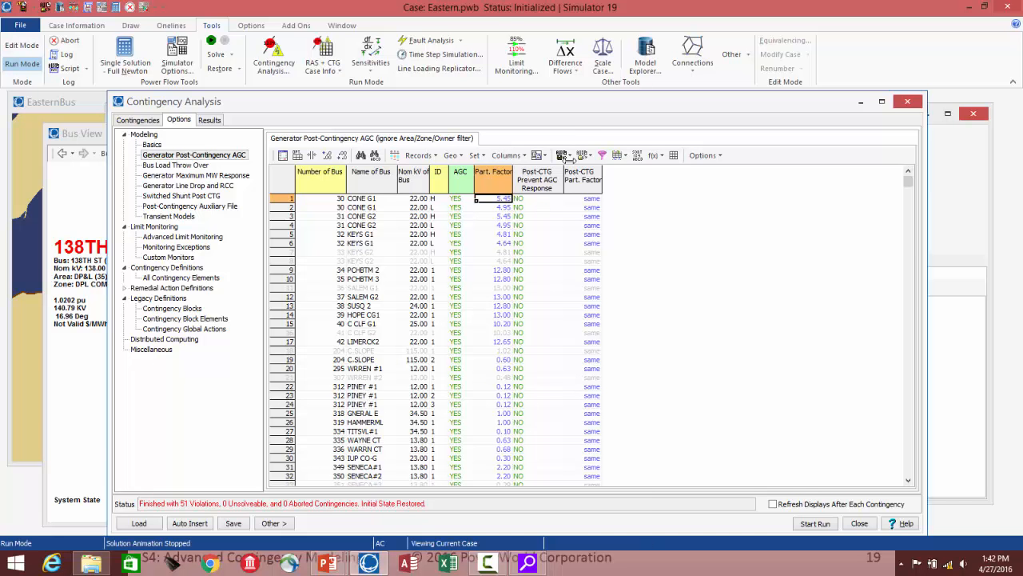
pyautogui.moveTo(536, 198)
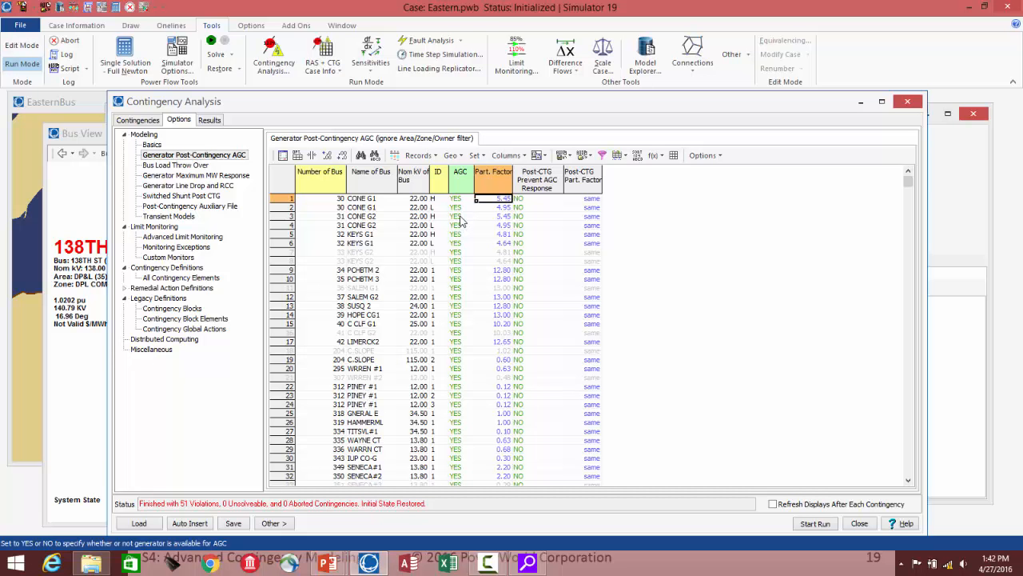
# Step: Try YES and RESPOND as the Post-CTG Prevent AGC Response of generator CONE G1, ID L
pyautogui.click(534, 208)
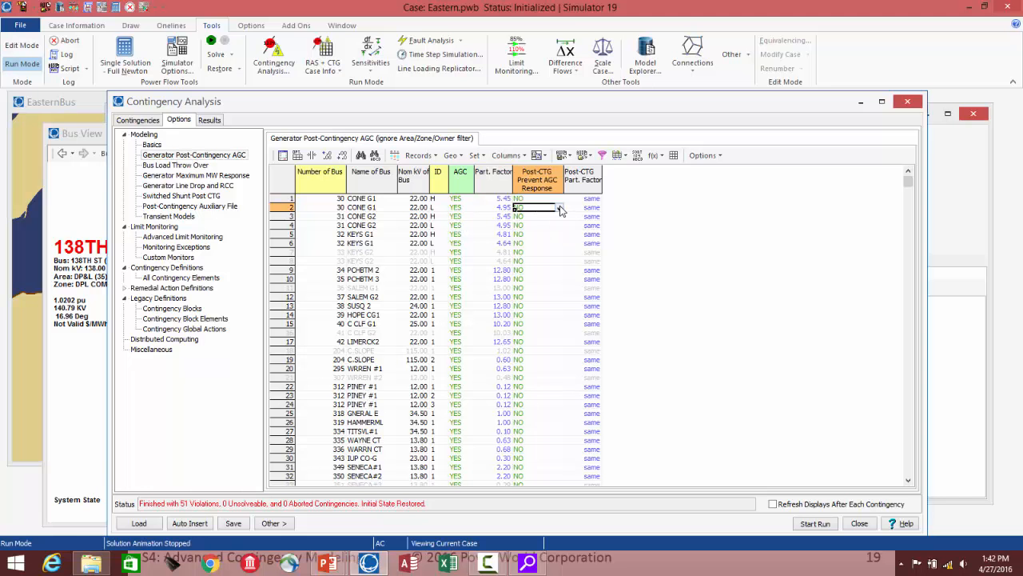
pyautogui.click(561, 207)
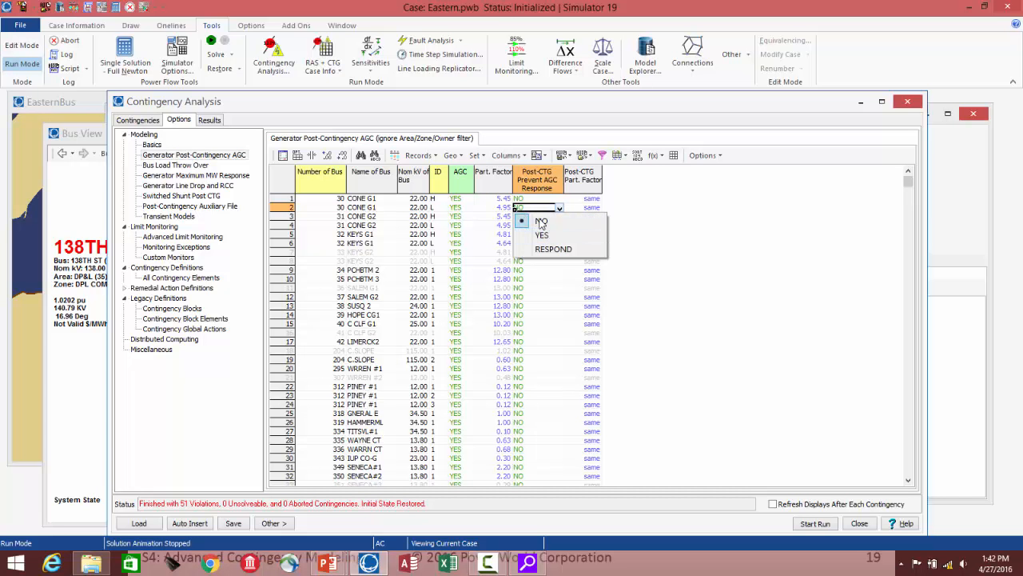
pyautogui.click(542, 235)
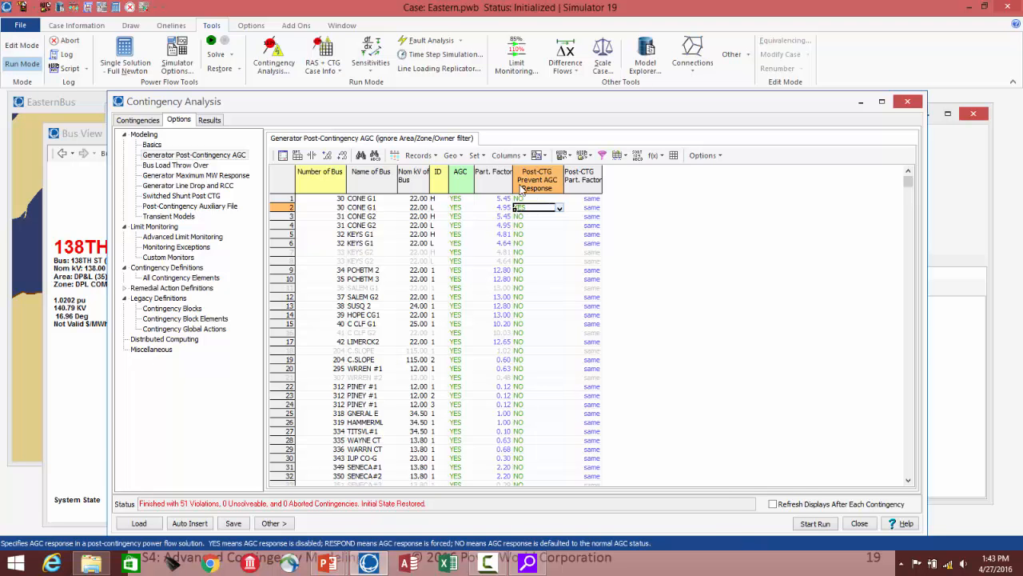
pyautogui.click(559, 208)
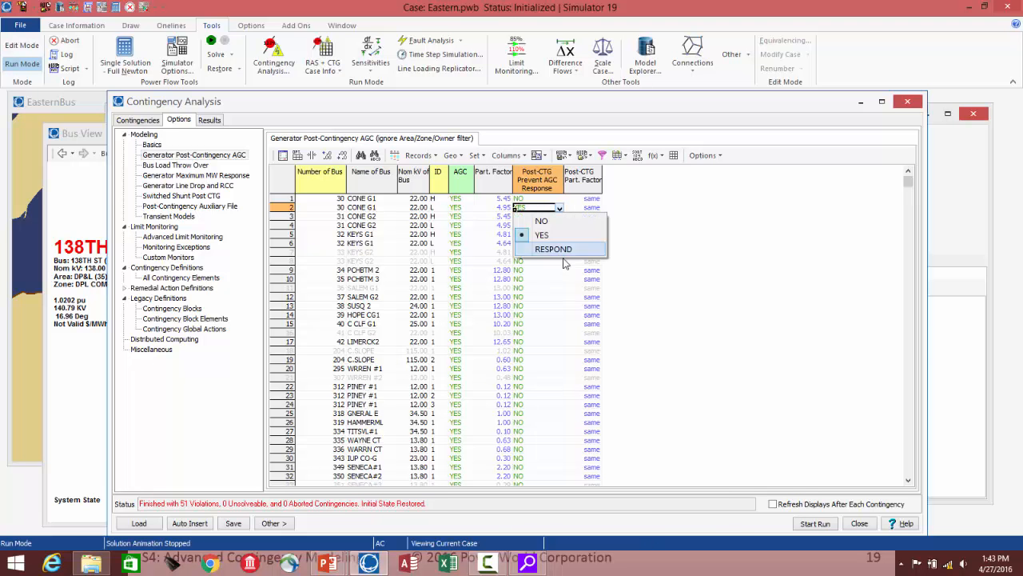
pyautogui.click(565, 253)
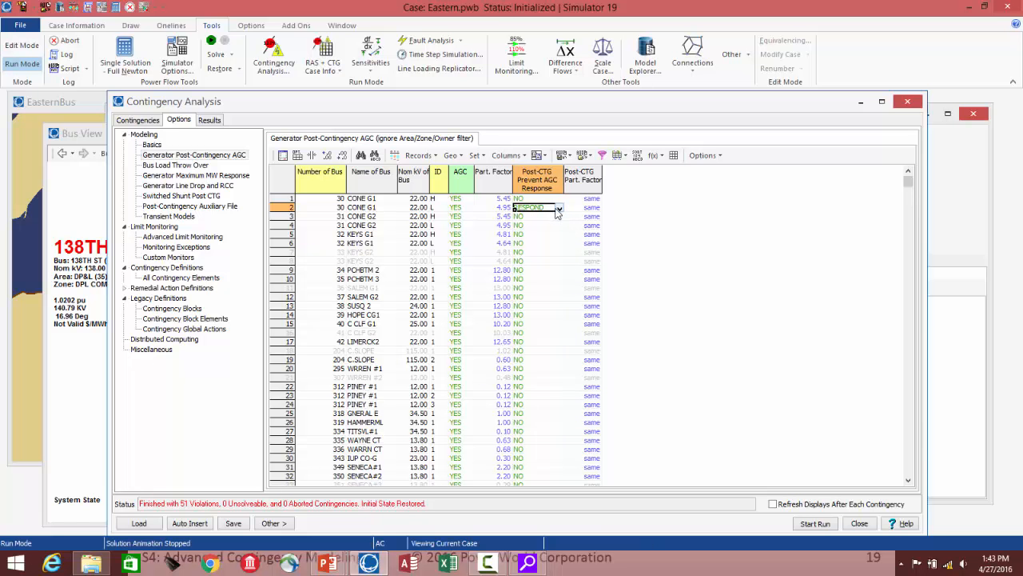
# Step: Toggle AGC of generator CONE G1, ID L, to NO and back to YES, and reset its Post-CTG Prevent AGC Response to NO
pyautogui.click(463, 210)
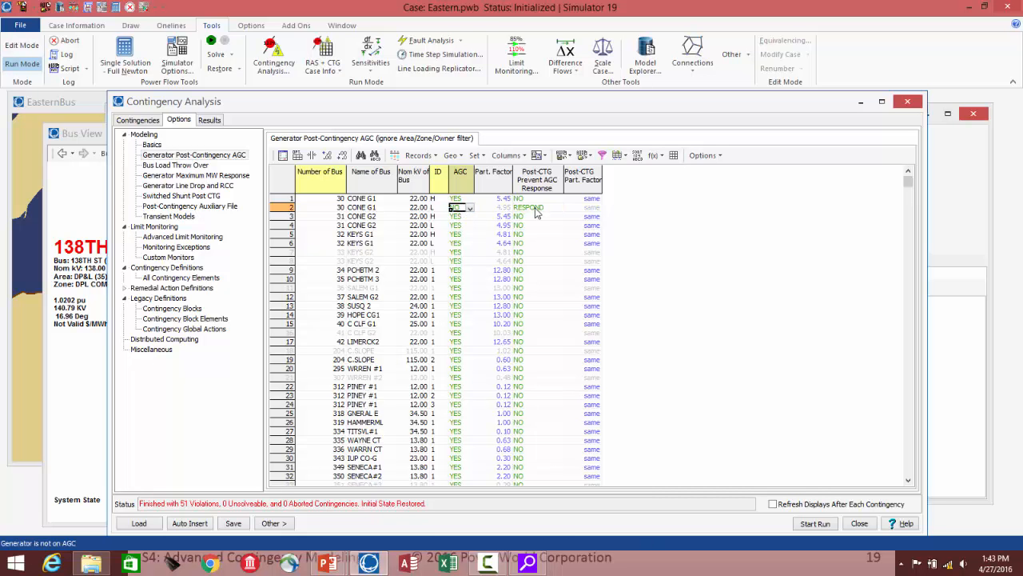
pyautogui.doubleClick(460, 209)
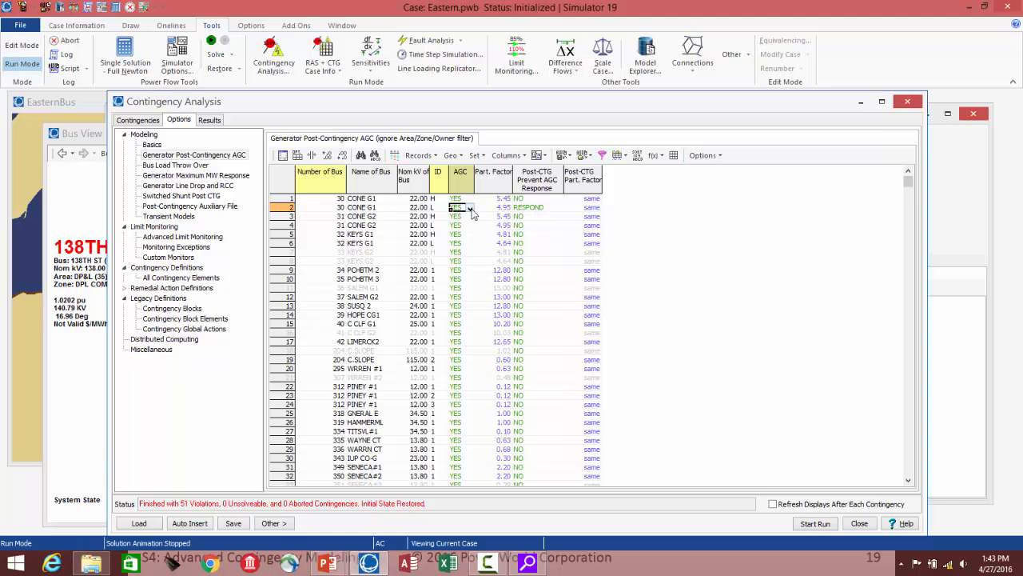
pyautogui.click(546, 210)
pyautogui.click(560, 209)
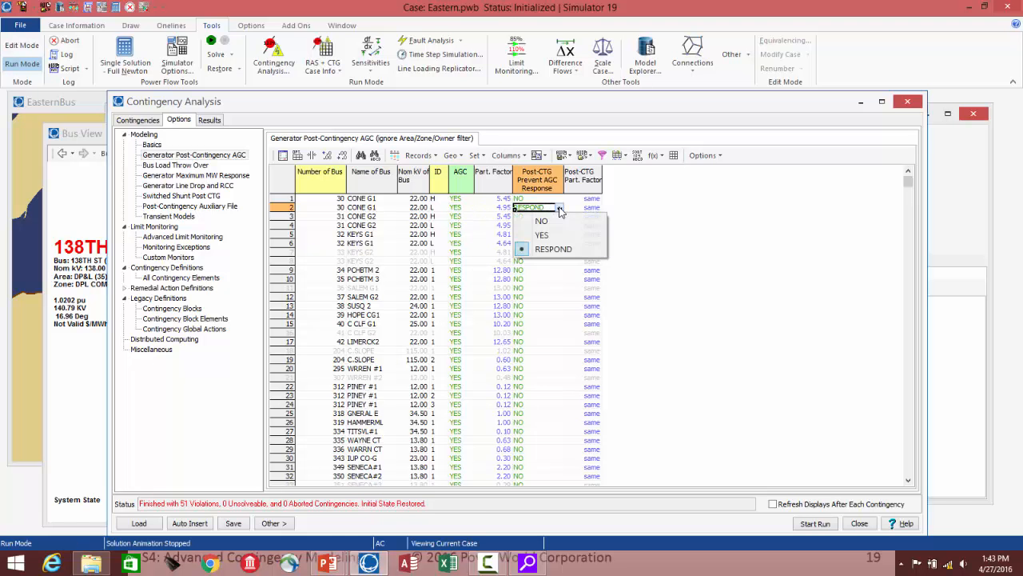
pyautogui.click(551, 225)
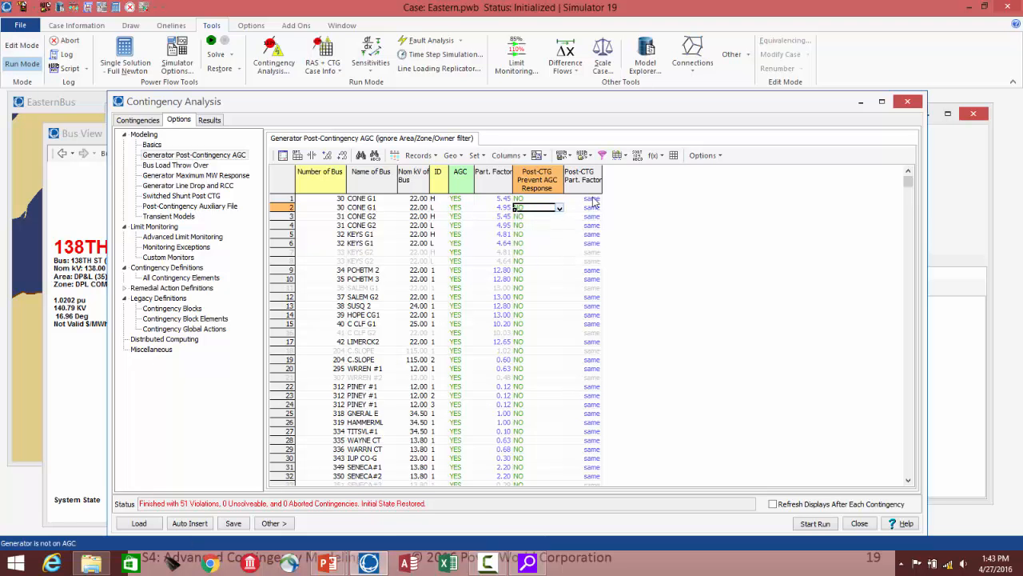
# Step: Compare the post-contingency participation factor of generator CONE G2, ID H, with its regular participation factor
pyautogui.click(589, 216)
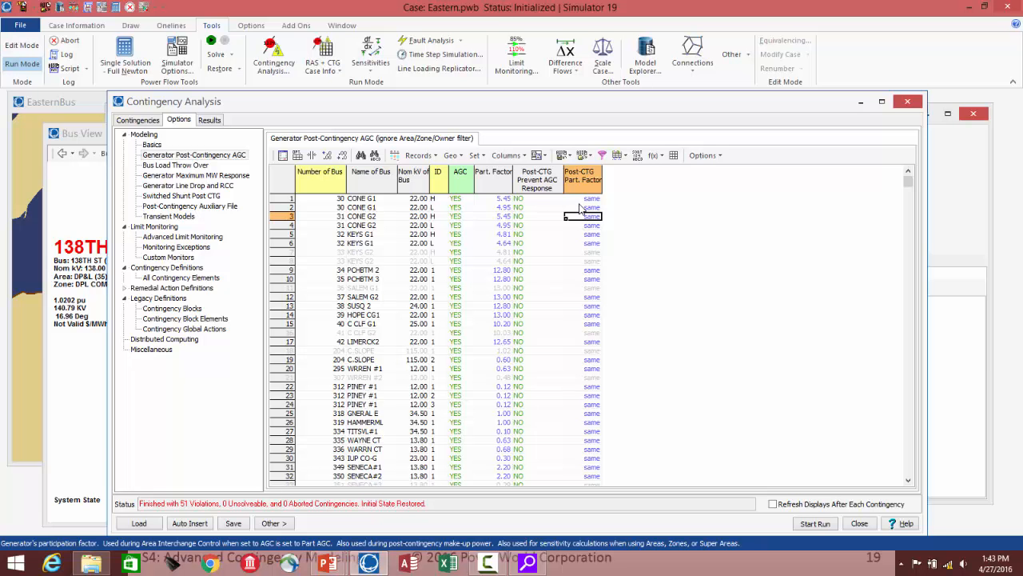
pyautogui.click(501, 218)
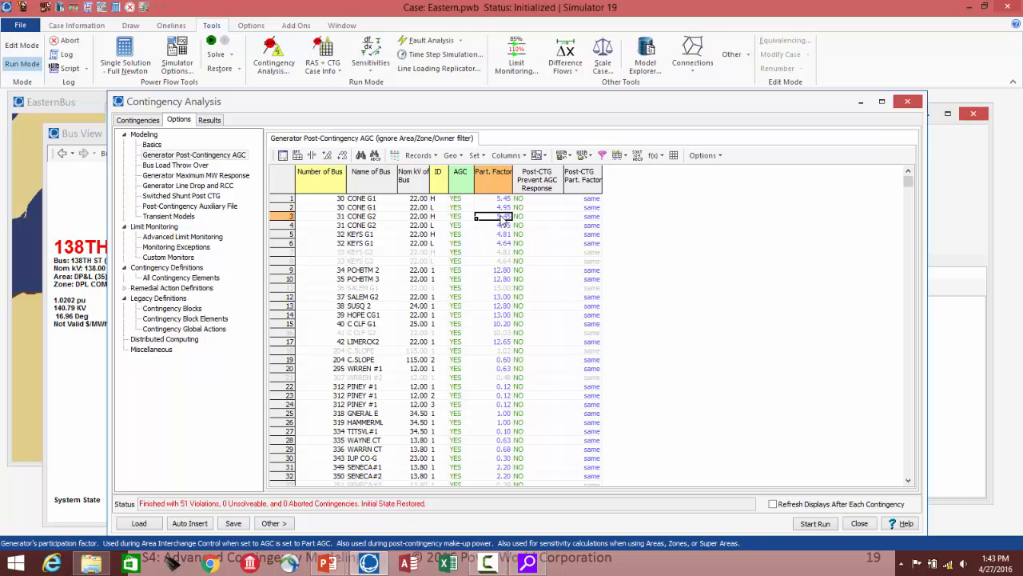
# Step: Try a CTG Max Response MW of 10 for generator CONE G1, ID L, in Generator Maximum MW Response, and clear it again
pyautogui.click(207, 177)
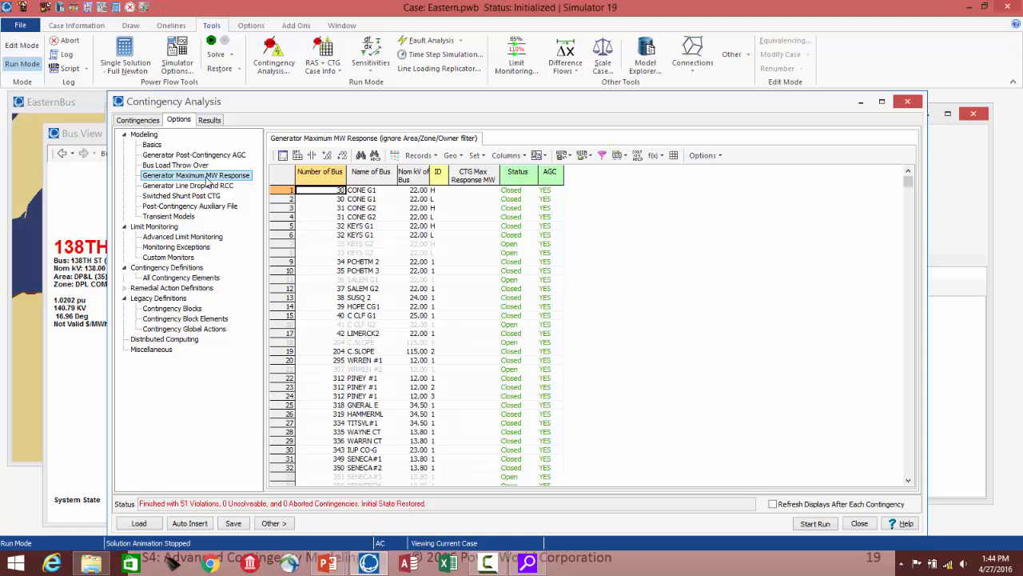
pyautogui.click(472, 201)
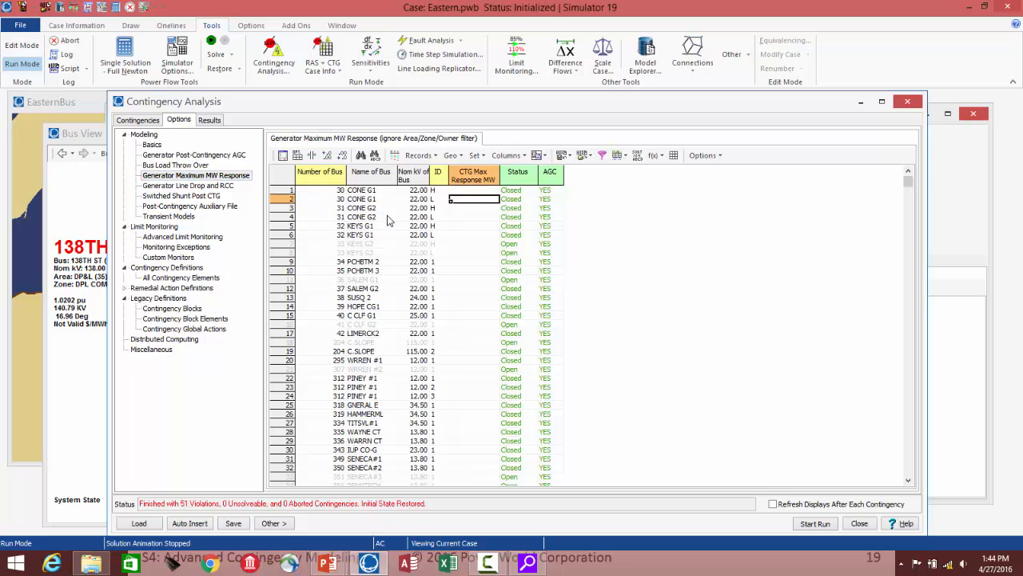
pyautogui.write('10')
pyautogui.press('Return')
pyautogui.press('Delete')
pyautogui.press('Return')
# Step: View the Generator Line Drop and RCC modeling options and advance the presentation to the Generator Line Drop and RCC slide
pyautogui.click(187, 186)
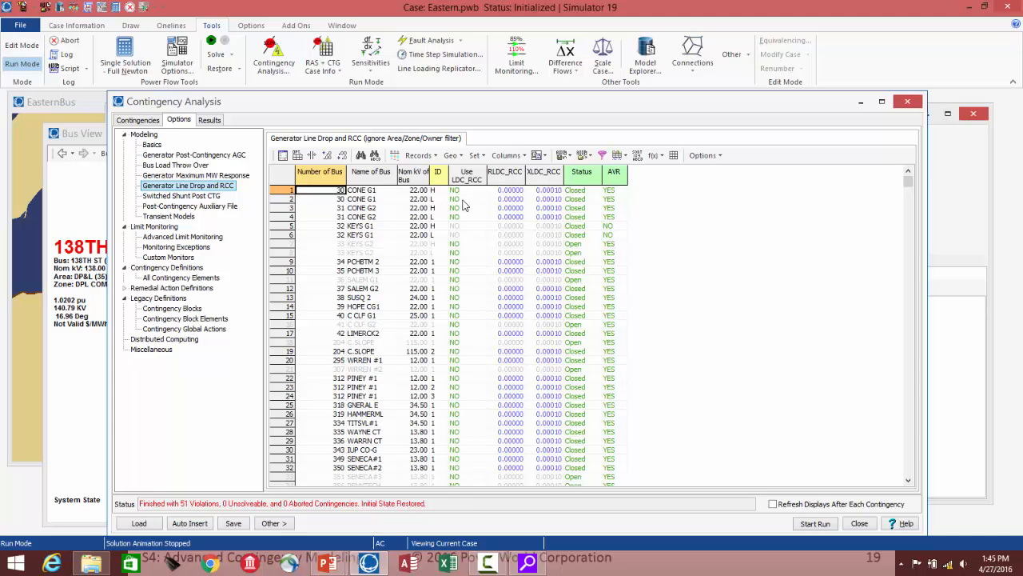
pyautogui.hotkey('alt', 'Tab')
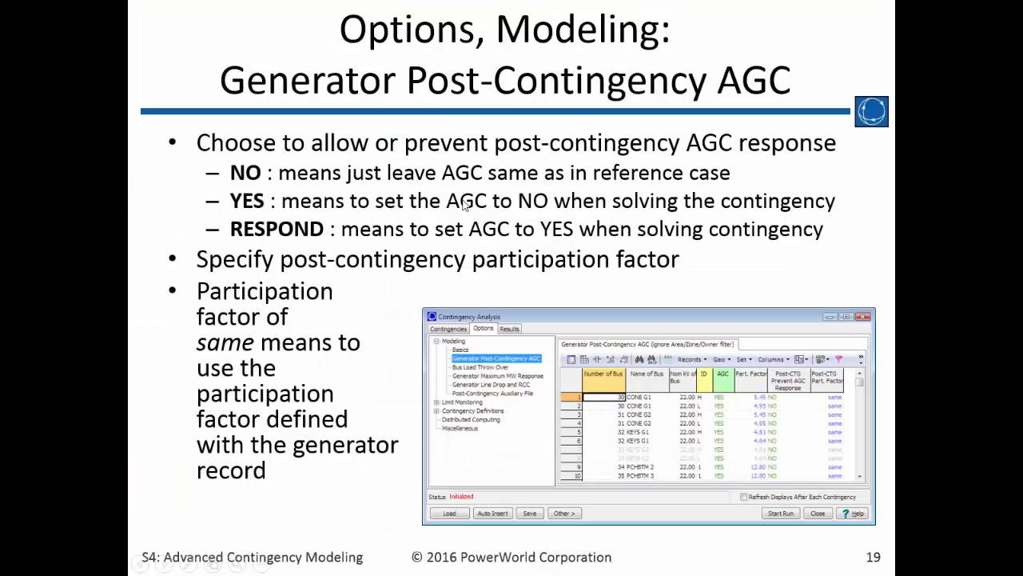
pyautogui.press('Right')
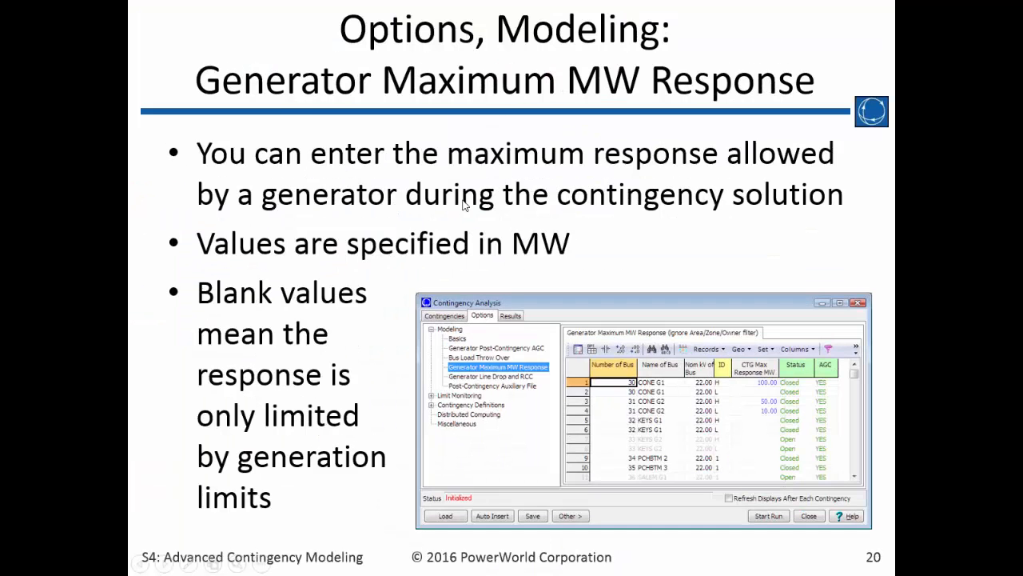
pyautogui.press('Right')
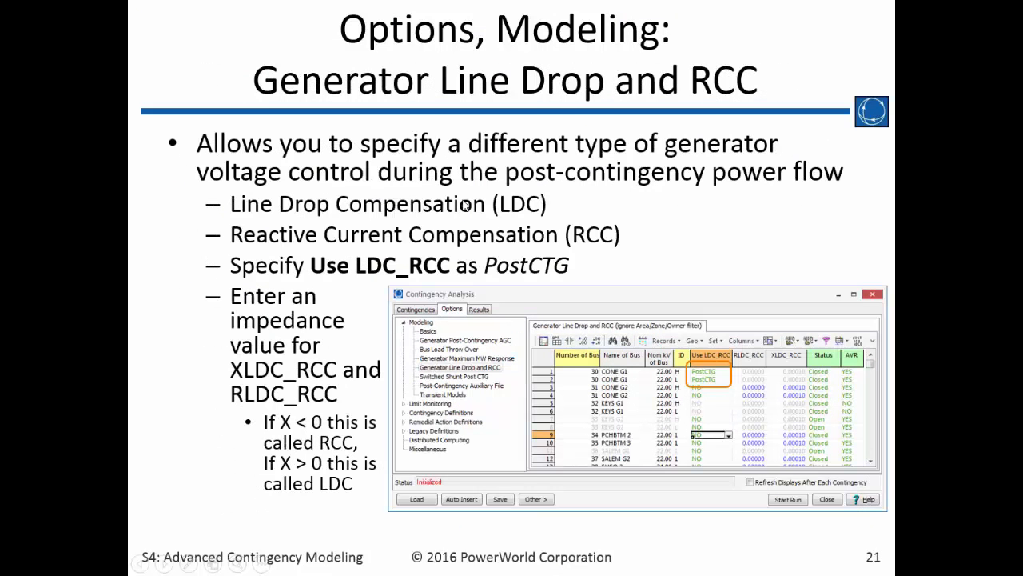
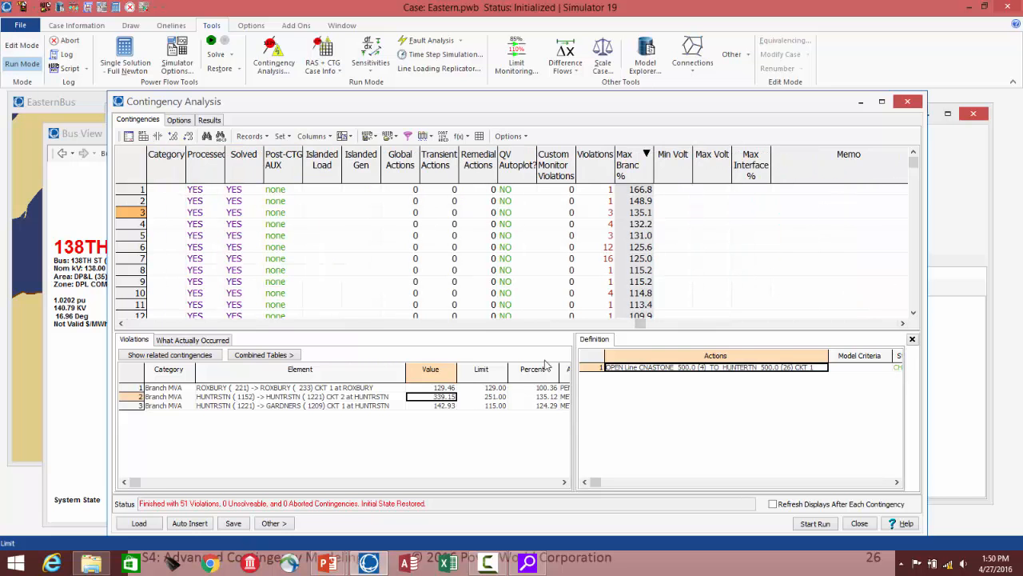
# Step: Examine the fifth contingency's violations and the Lines/Transformers results for WESCOVLE circuit 3 and CNASTONE circuit 2, returning to the contingency list
pyautogui.click(605, 235)
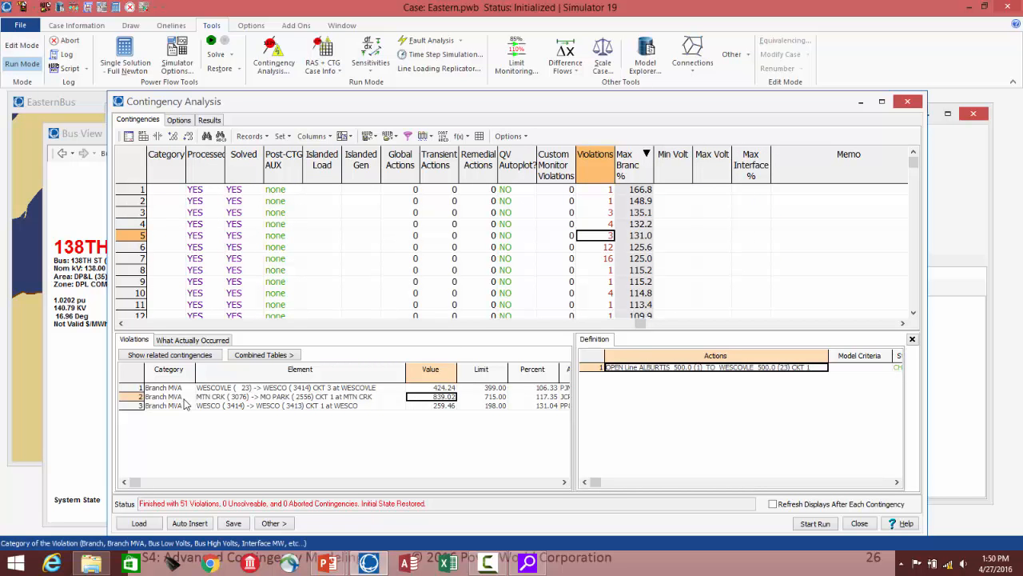
pyautogui.click(208, 121)
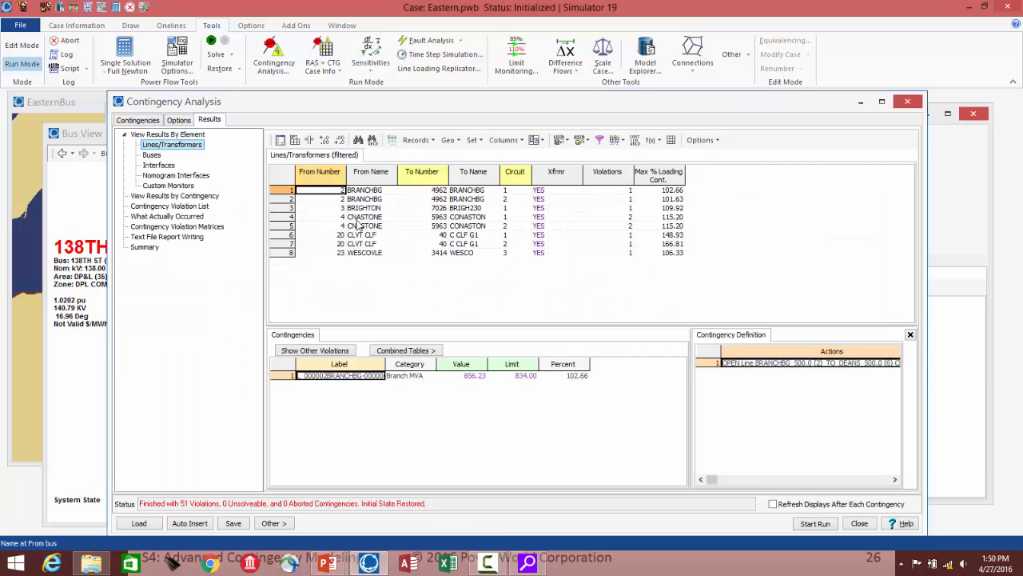
pyautogui.click(506, 254)
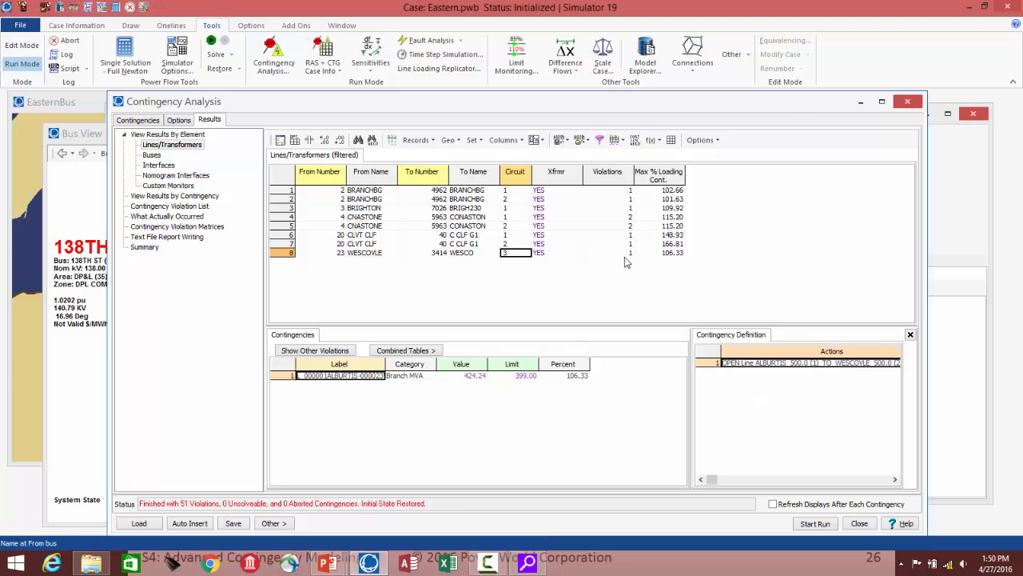
pyautogui.click(631, 227)
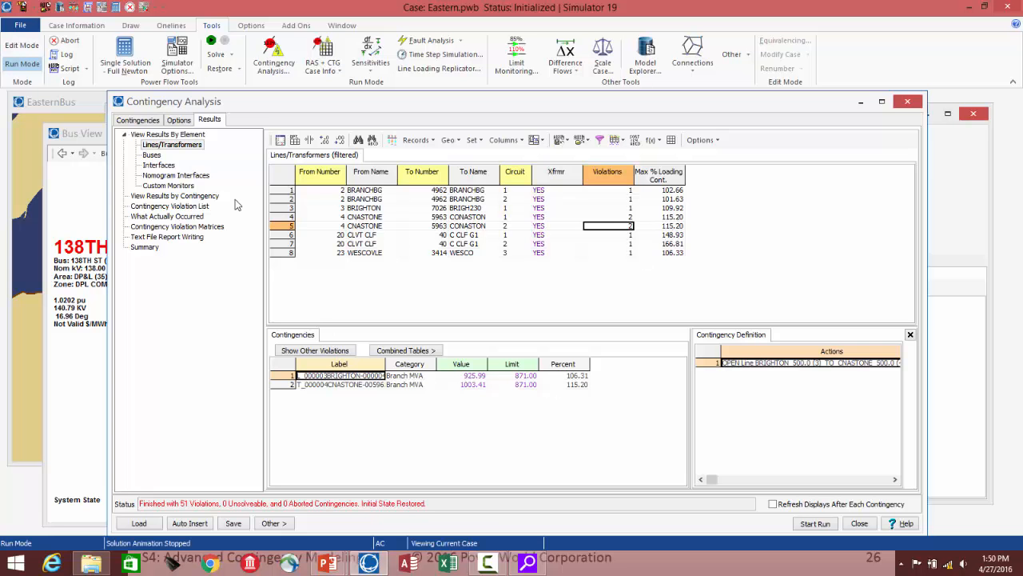
pyautogui.click(139, 121)
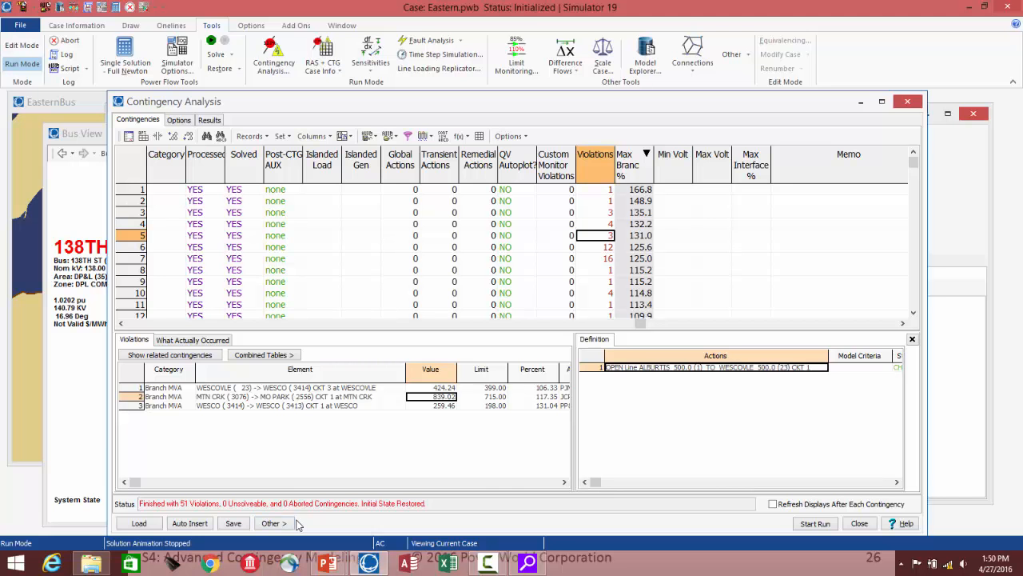
# Step: Open the combined Contingency Violation List and widen its Label and Element columns until the full names are readable
pyautogui.click(265, 357)
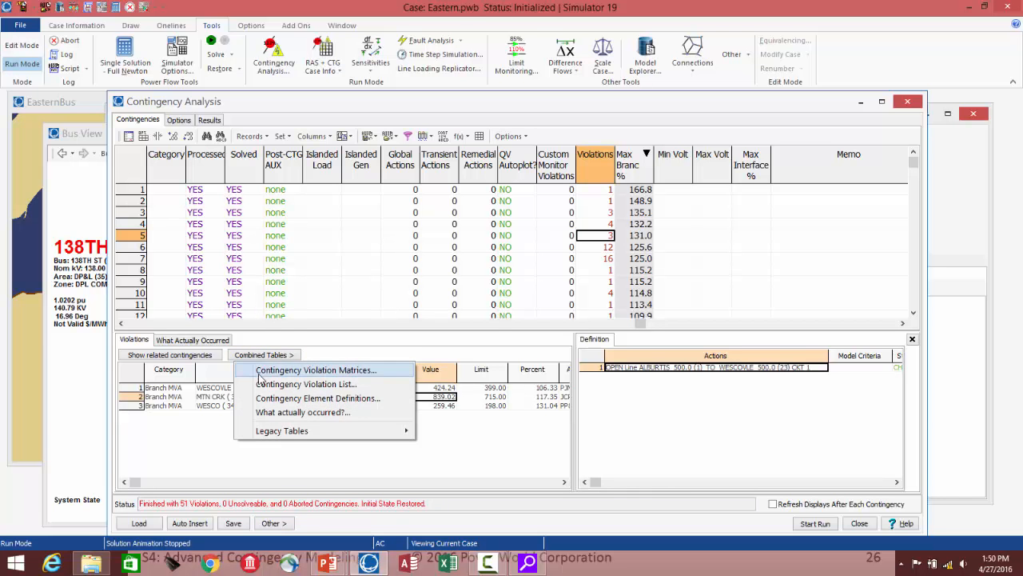
pyautogui.click(286, 524)
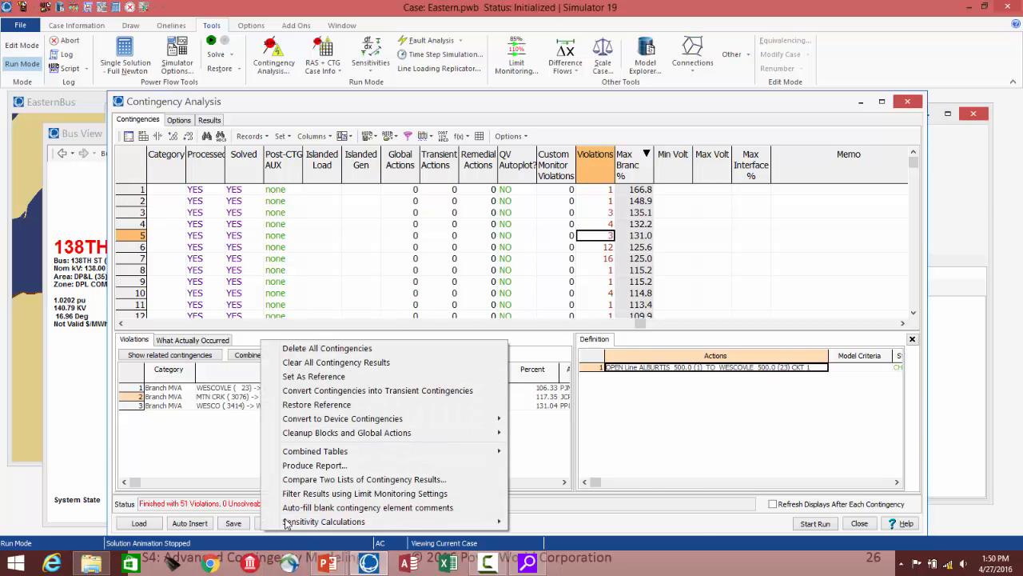
pyautogui.moveTo(345, 453)
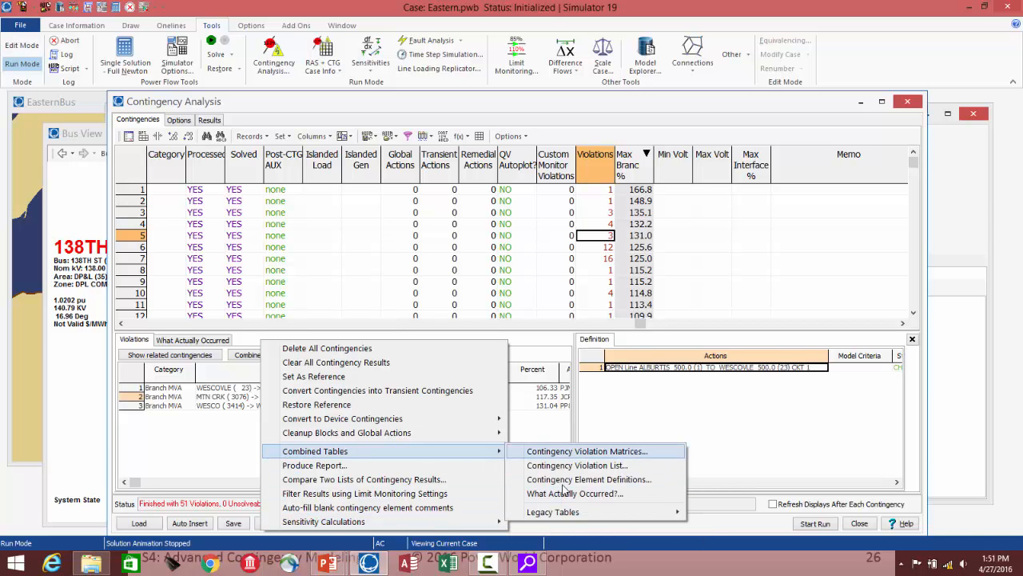
pyautogui.click(243, 357)
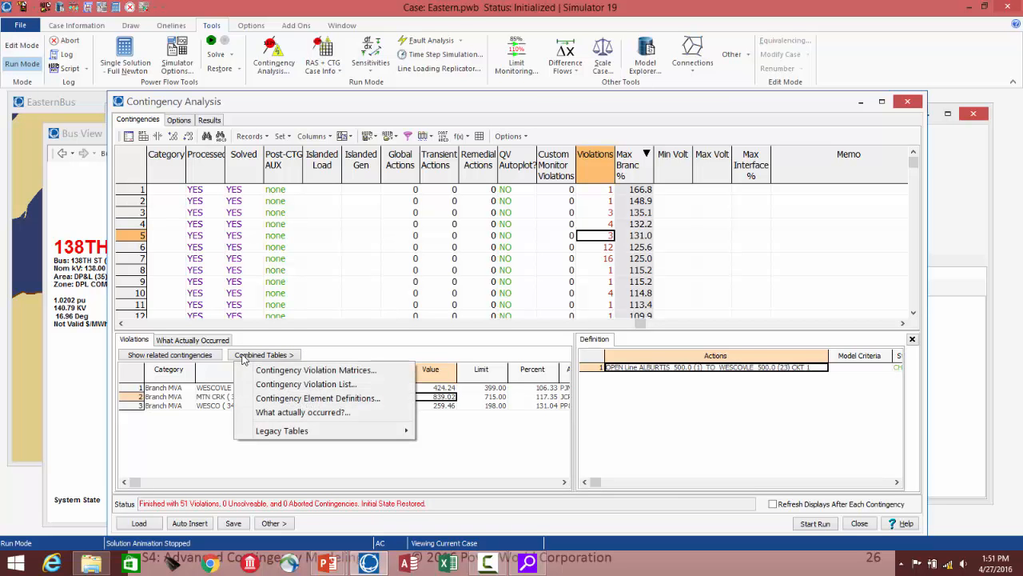
pyautogui.click(332, 387)
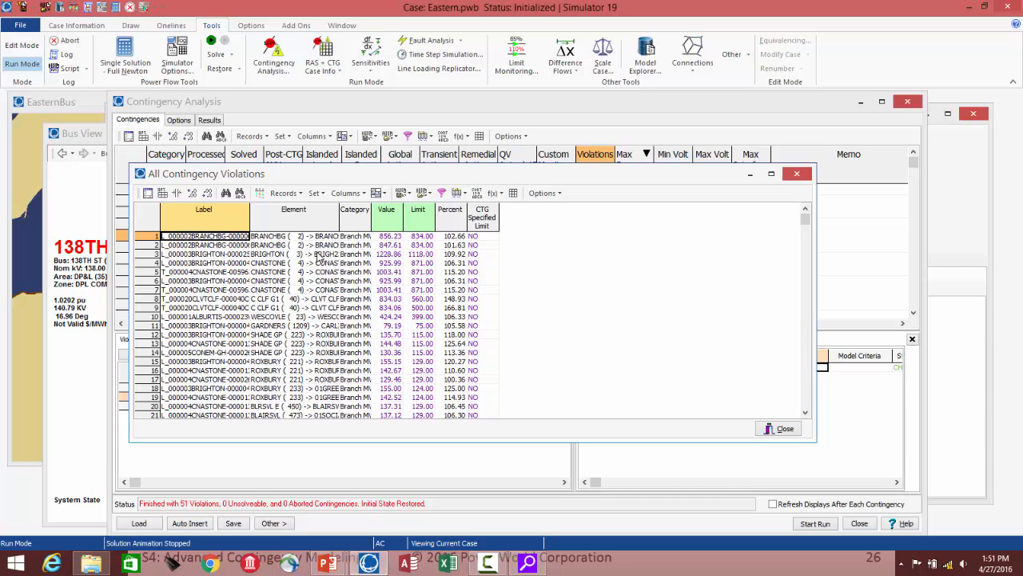
pyautogui.moveTo(249, 213); pyautogui.dragTo(310, 212)
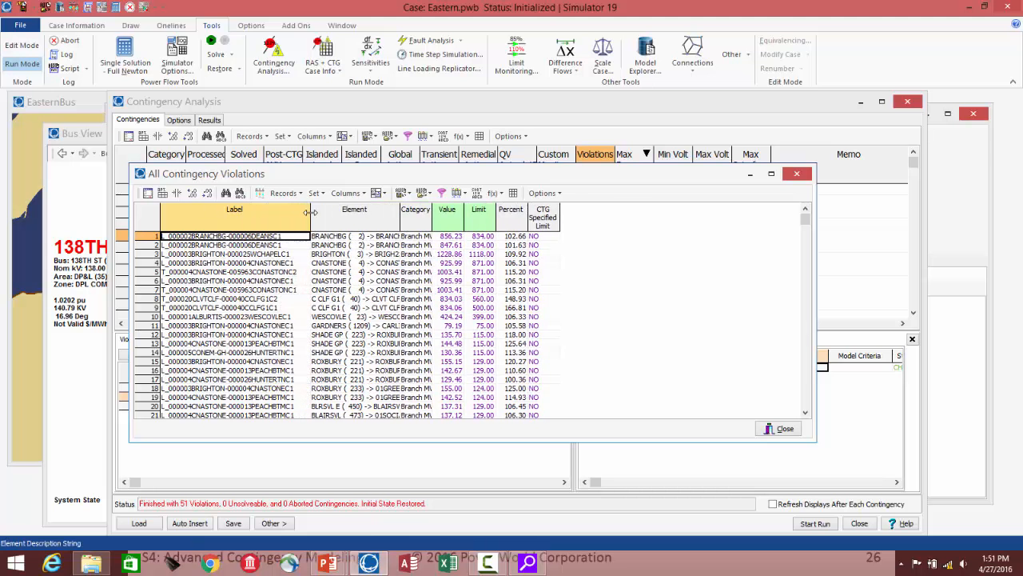
pyautogui.moveTo(402, 222); pyautogui.dragTo(569, 226)
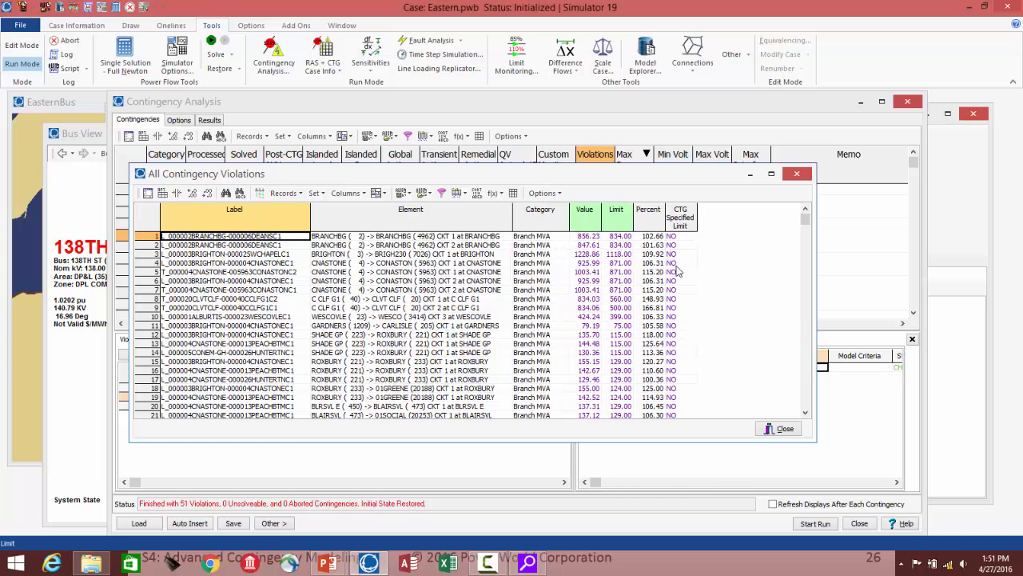
# Step: Sort all contingency violations by Percent in descending order, review the worst overloads and close the list
pyautogui.click(651, 211)
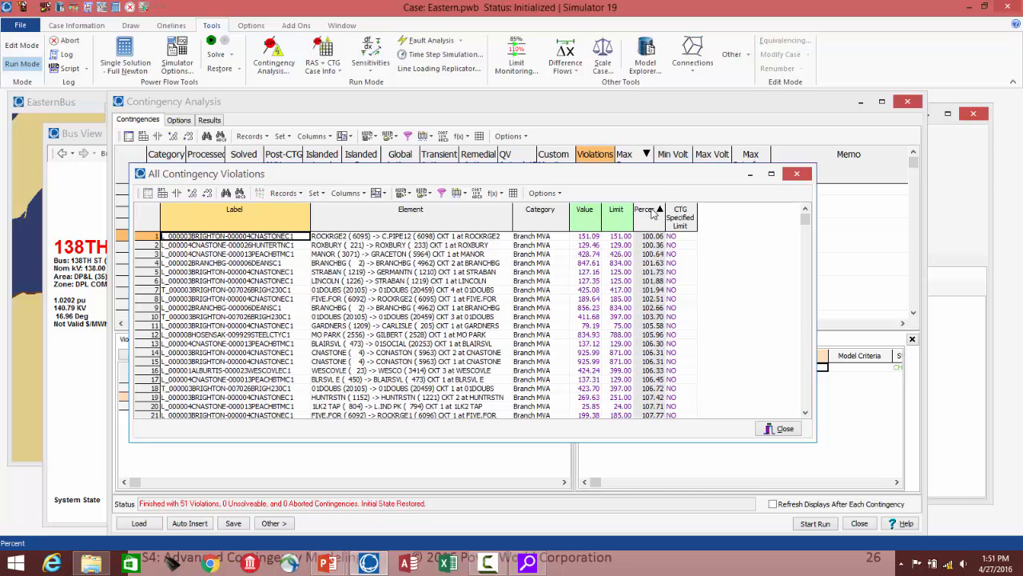
pyautogui.click(651, 211)
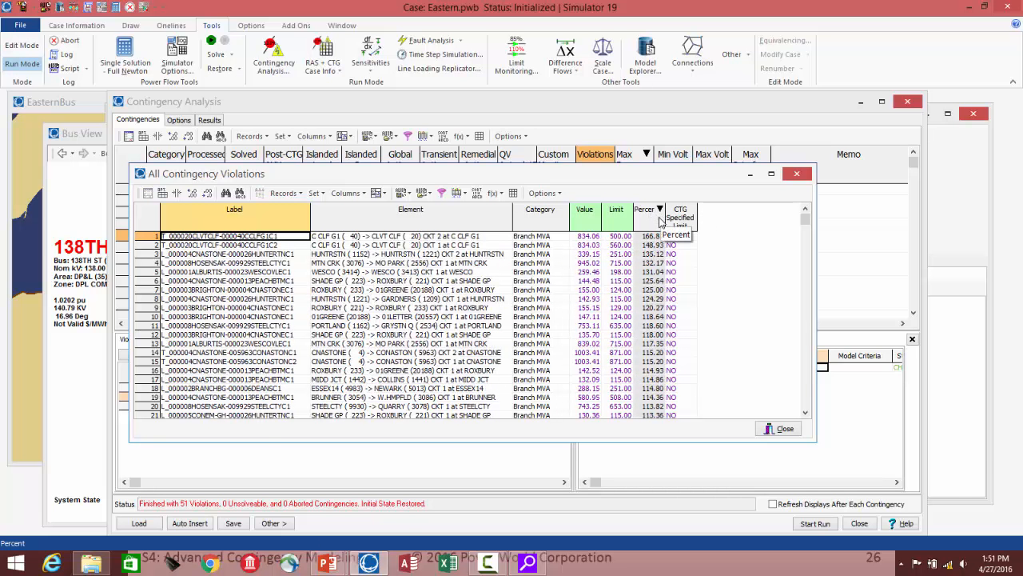
pyautogui.click(776, 429)
# Step: View the combined Contingency Element Definitions with the Contingency Label column widened, and close the table
pyautogui.click(256, 356)
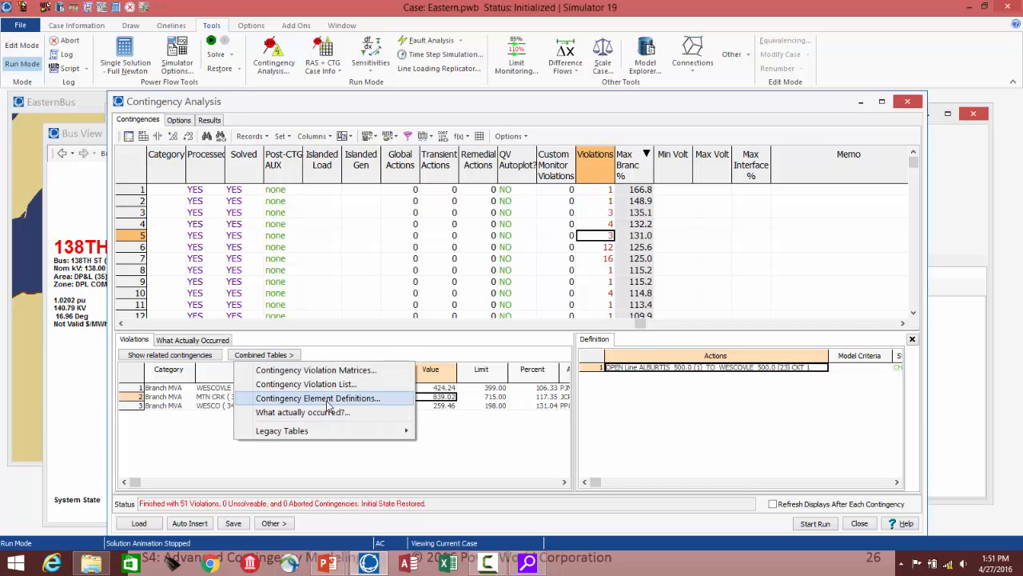
pyautogui.click(327, 399)
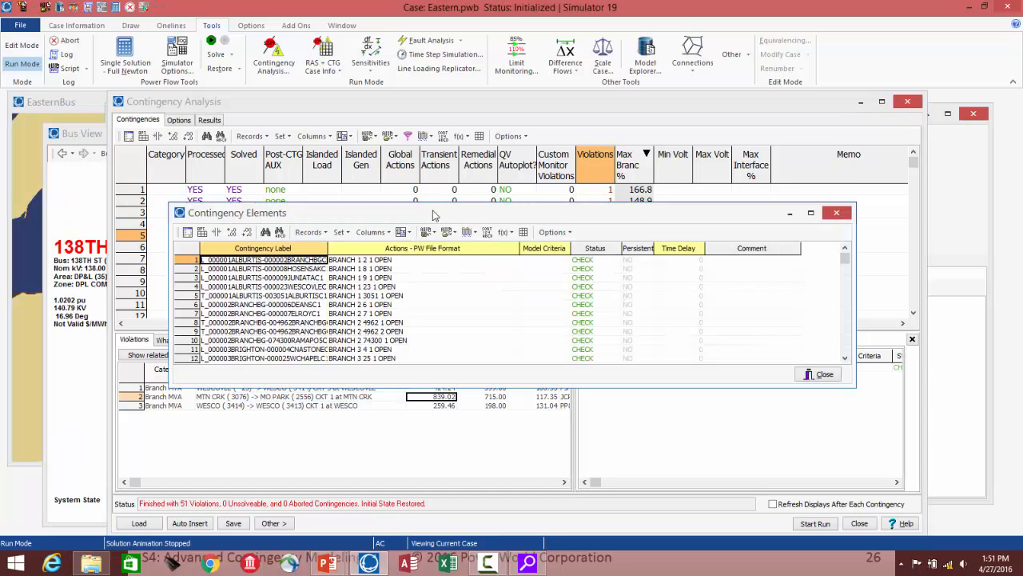
pyautogui.moveTo(434, 205); pyautogui.dragTo(434, 141)
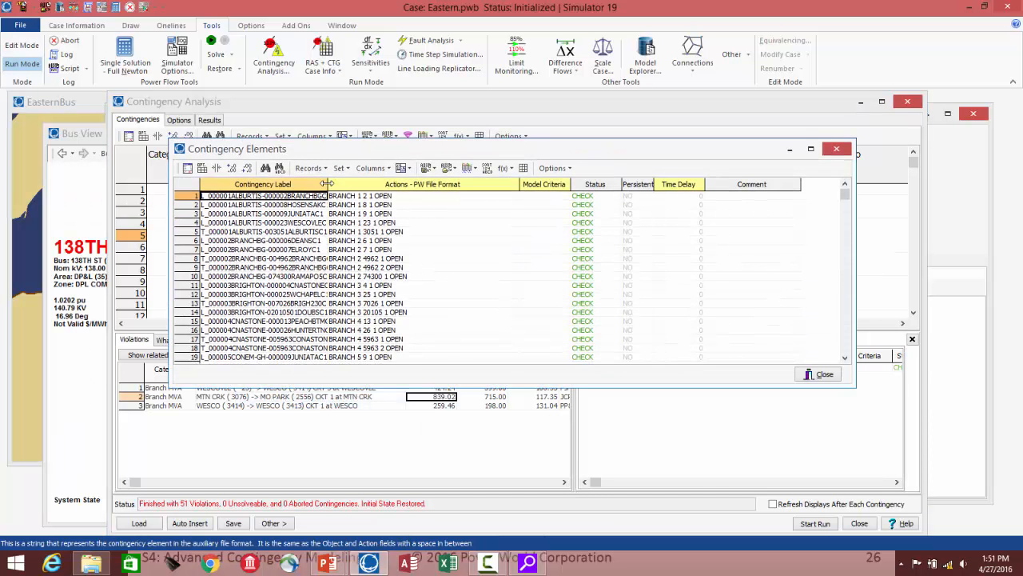
pyautogui.moveTo(328, 185); pyautogui.dragTo(381, 194)
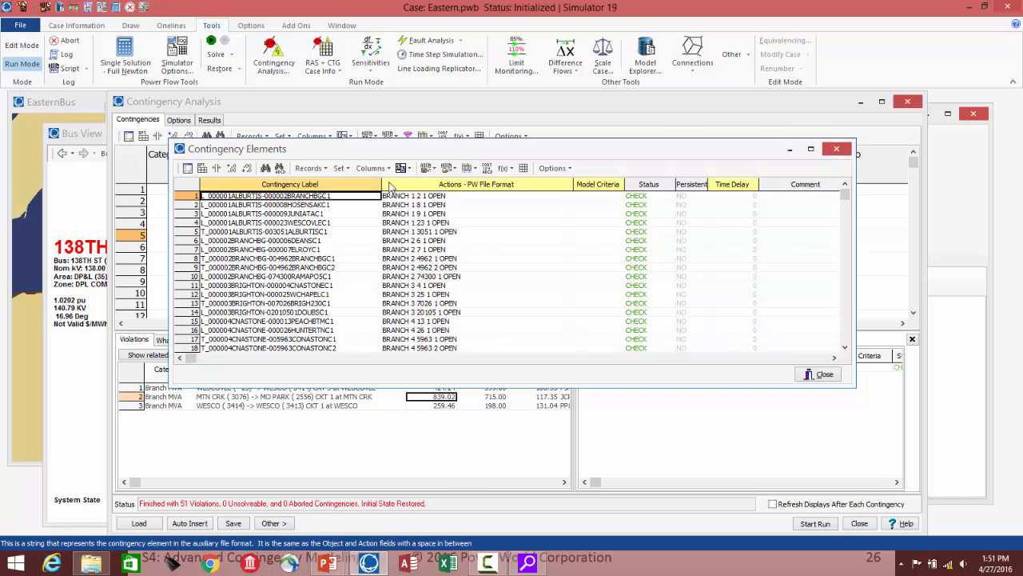
pyautogui.click(849, 148)
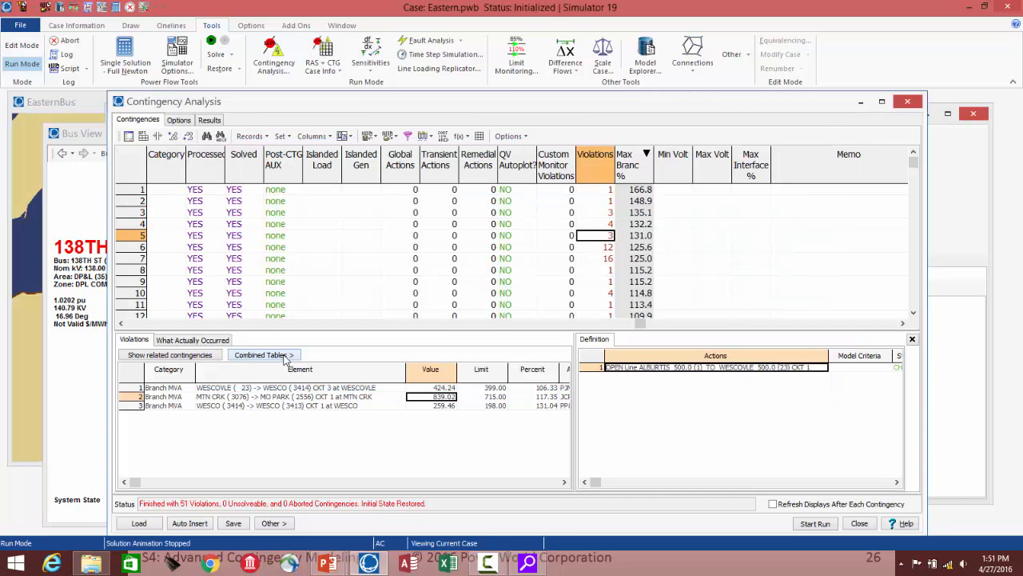
# Step: Process the contingency results into the Contingency Violation Matrices as percentages and fit the Contingency column to its labels
pyautogui.click(285, 354)
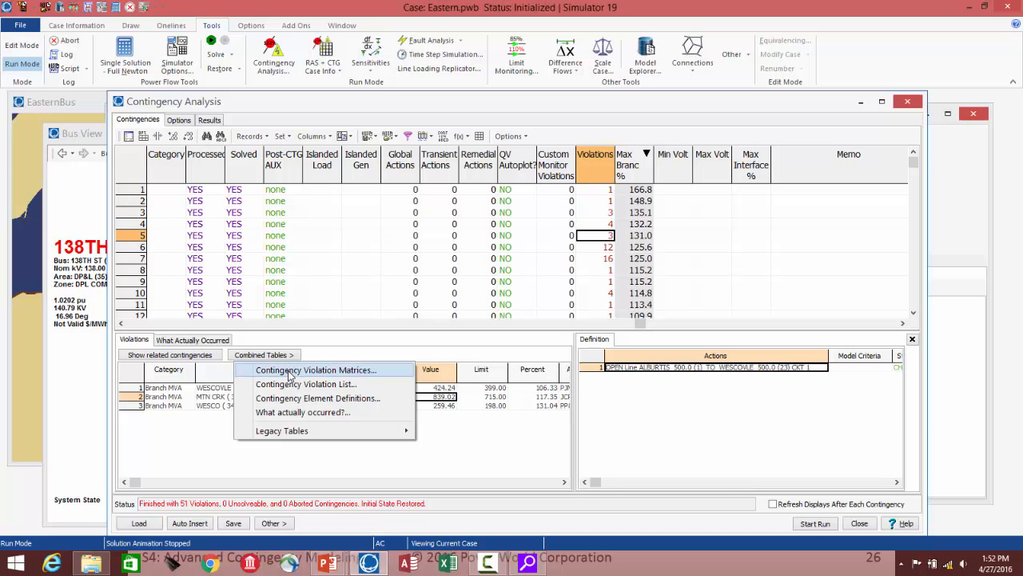
pyautogui.click(289, 372)
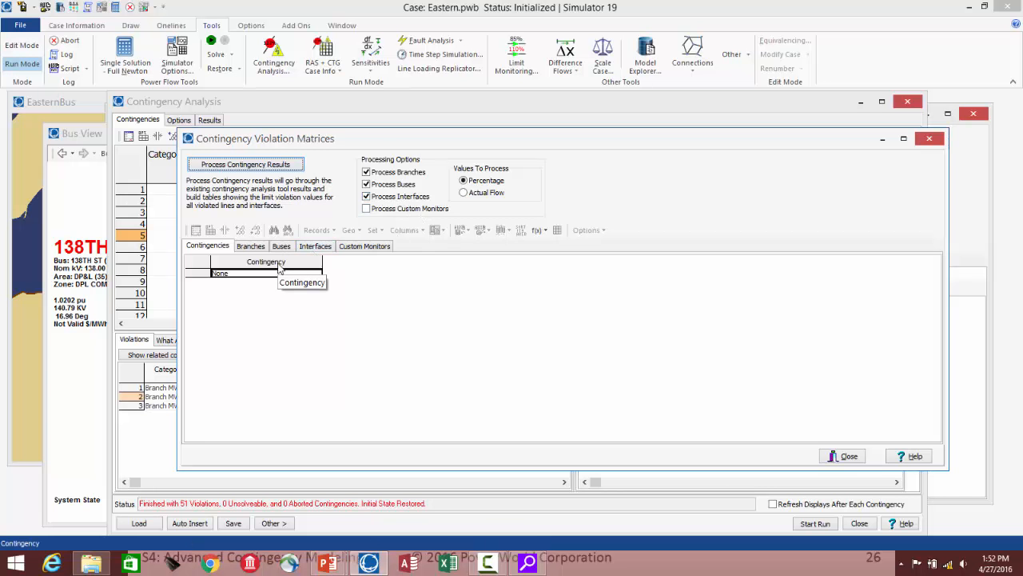
pyautogui.click(214, 167)
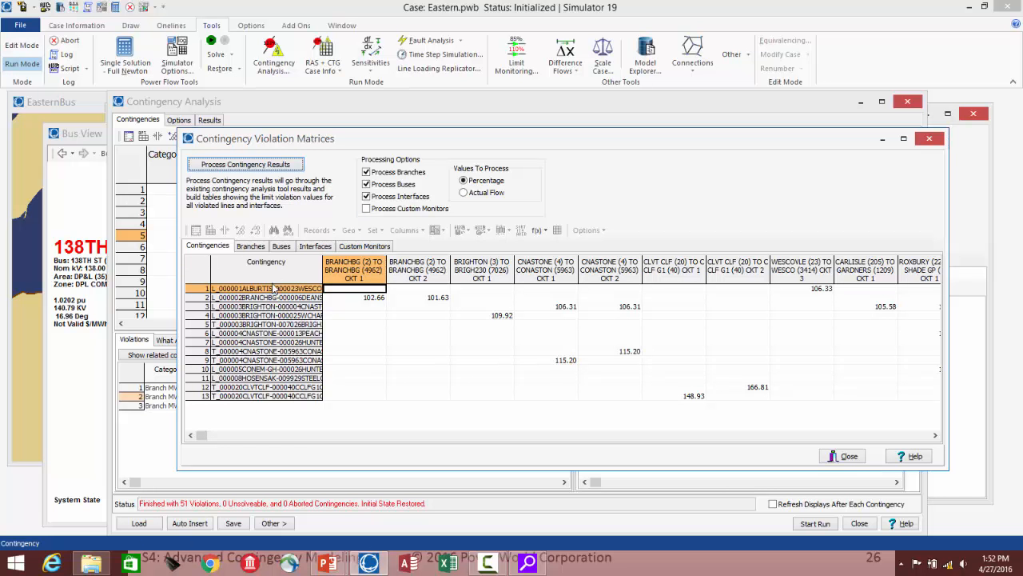
pyautogui.doubleClick(322, 274)
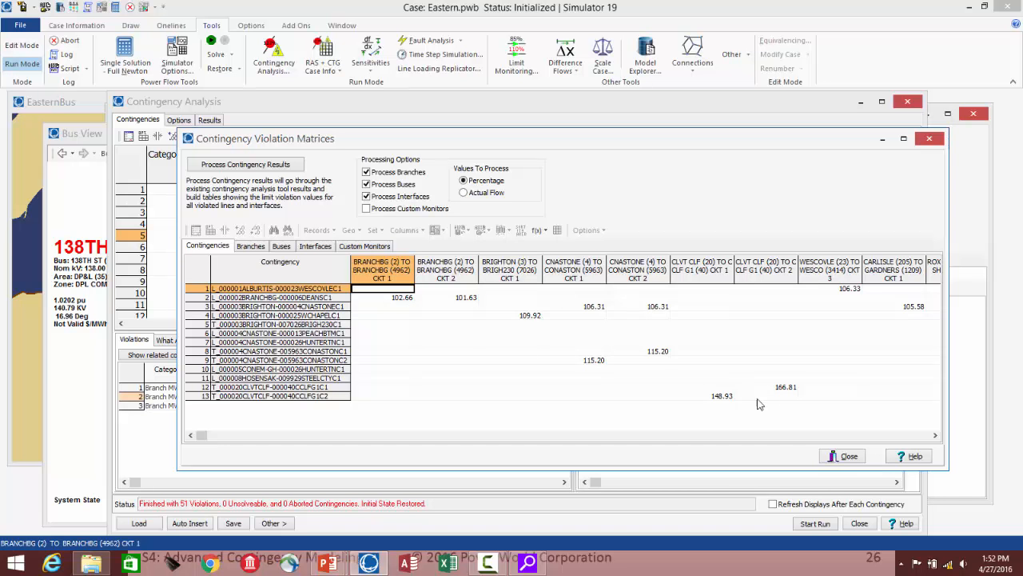
# Step: Examine the violation percentages per contingency across the monitored branch columns of the matrix, and close the matrices
pyautogui.click(935, 435)
pyautogui.click(935, 435)
pyautogui.click(936, 435)
pyautogui.click(935, 435)
pyautogui.click(935, 435)
pyautogui.click(935, 435)
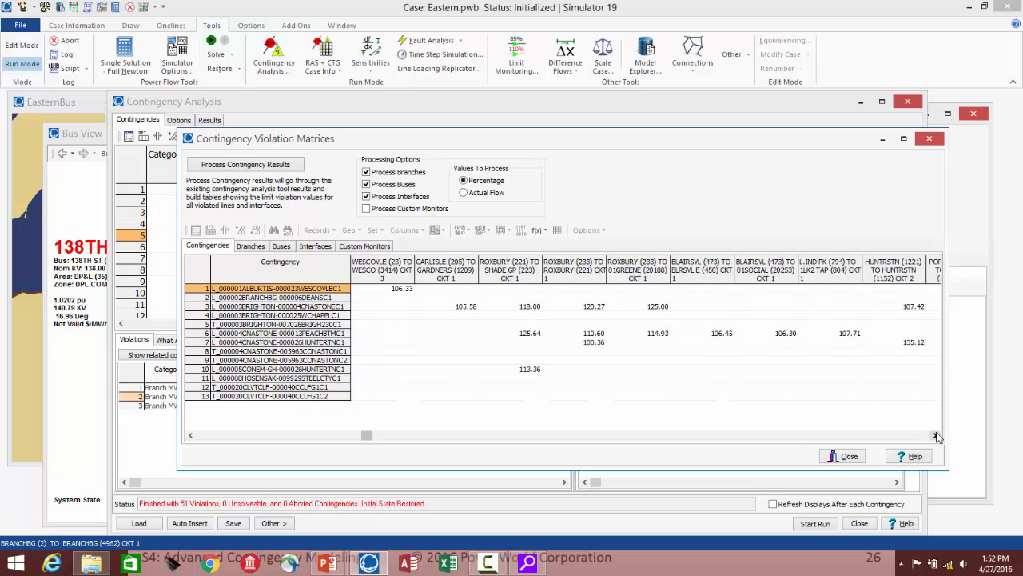
pyautogui.click(936, 435)
pyautogui.click(935, 435)
pyautogui.click(937, 437)
pyautogui.click(936, 437)
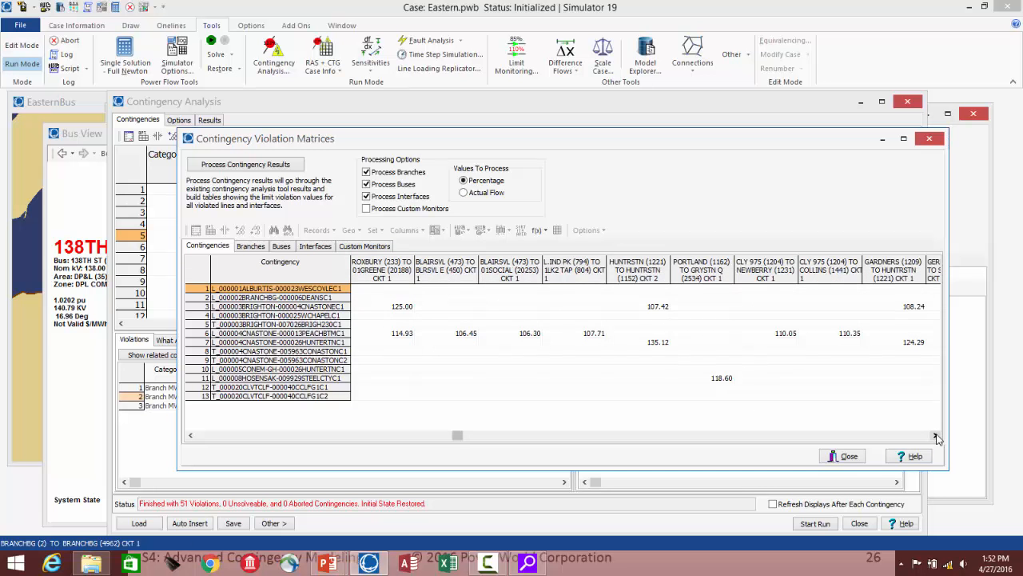
pyautogui.click(839, 456)
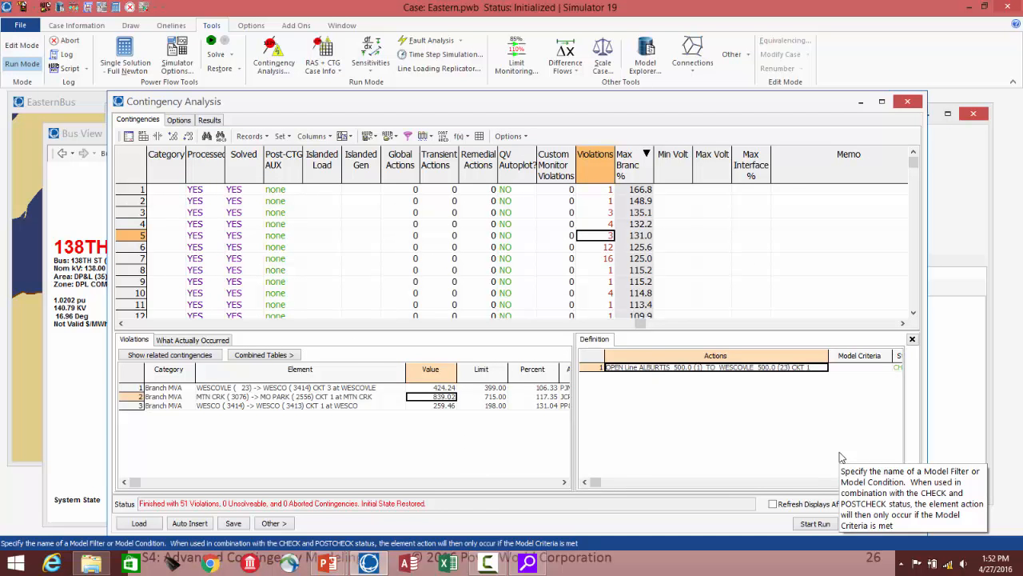
# Step: Review the combined What Actually Occurred table for applied or skipped actions across all contingencies, and close it
pyautogui.click(265, 355)
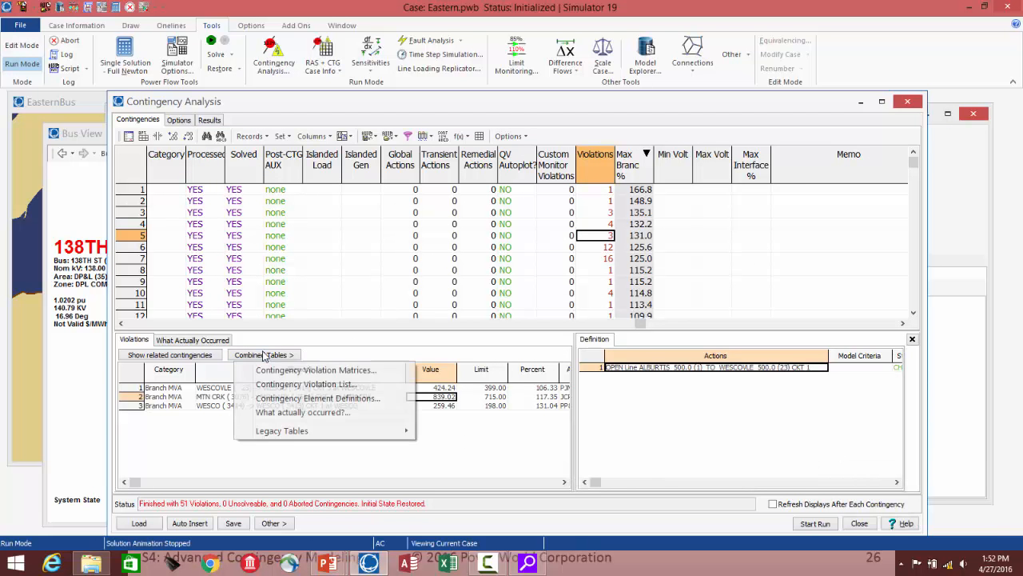
pyautogui.click(306, 413)
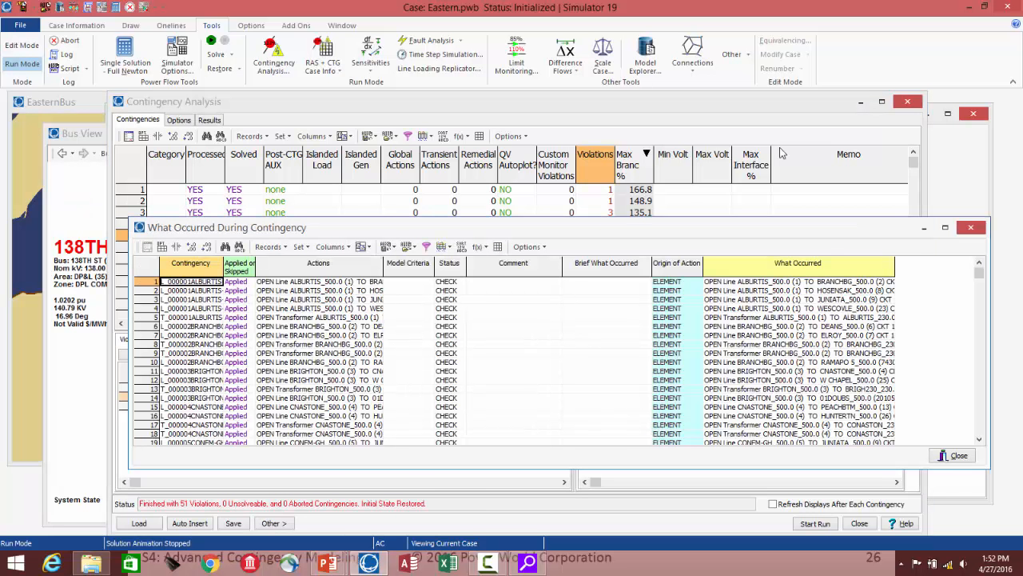
pyautogui.moveTo(451, 219); pyautogui.dragTo(452, 145)
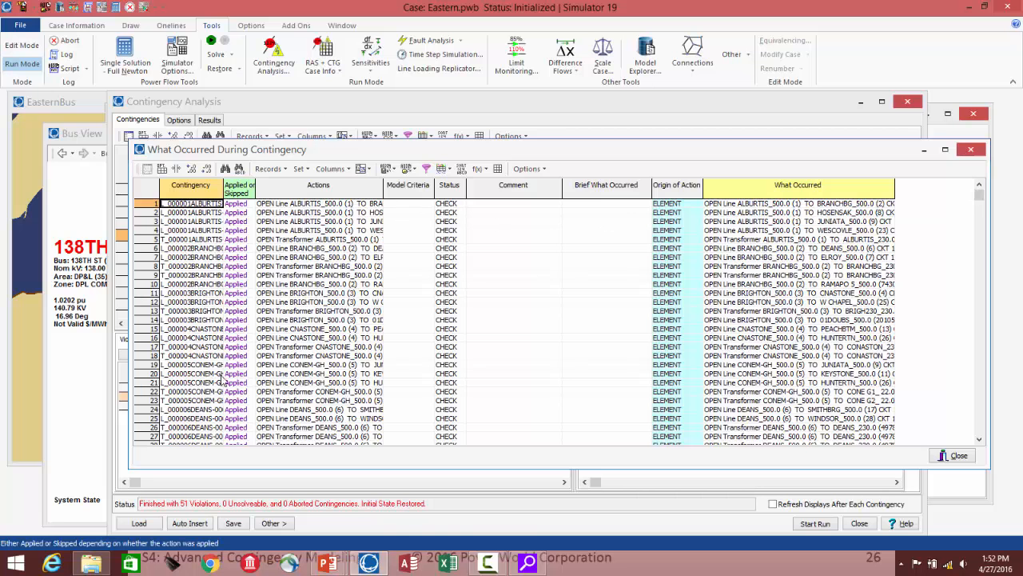
pyautogui.moveTo(980, 194); pyautogui.dragTo(995, 443)
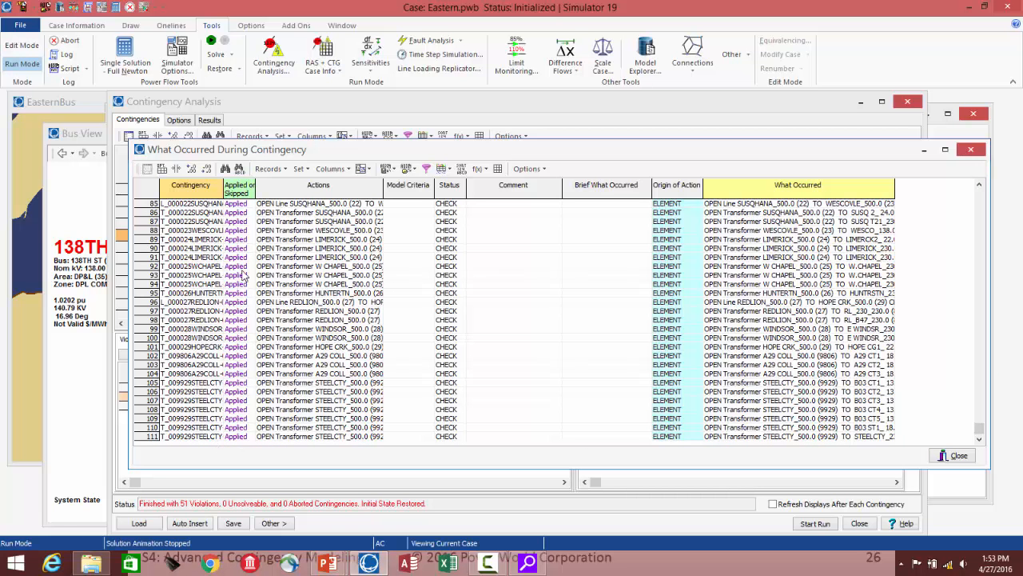
pyautogui.scroll(8, 248, 227)
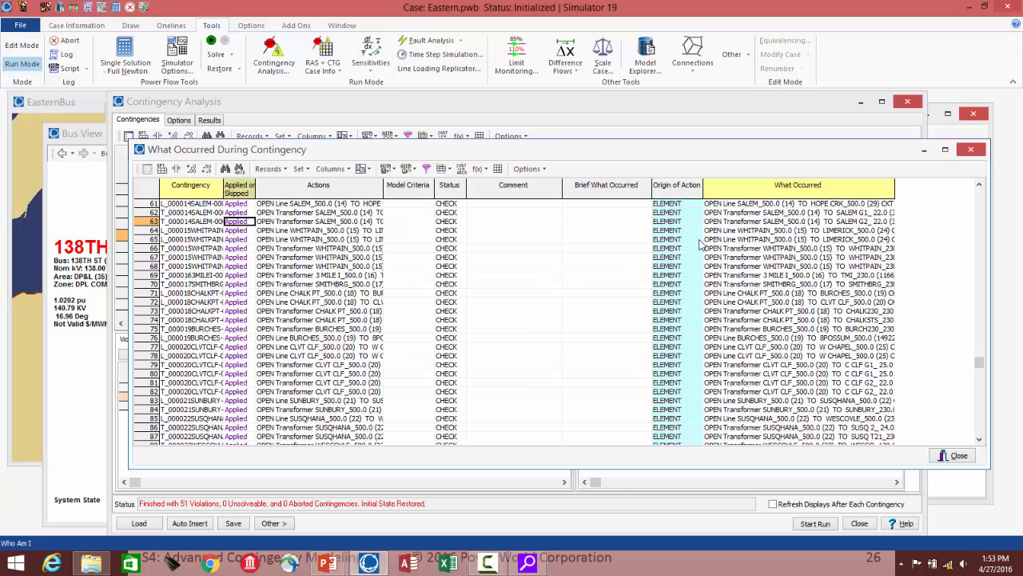
pyautogui.click(970, 152)
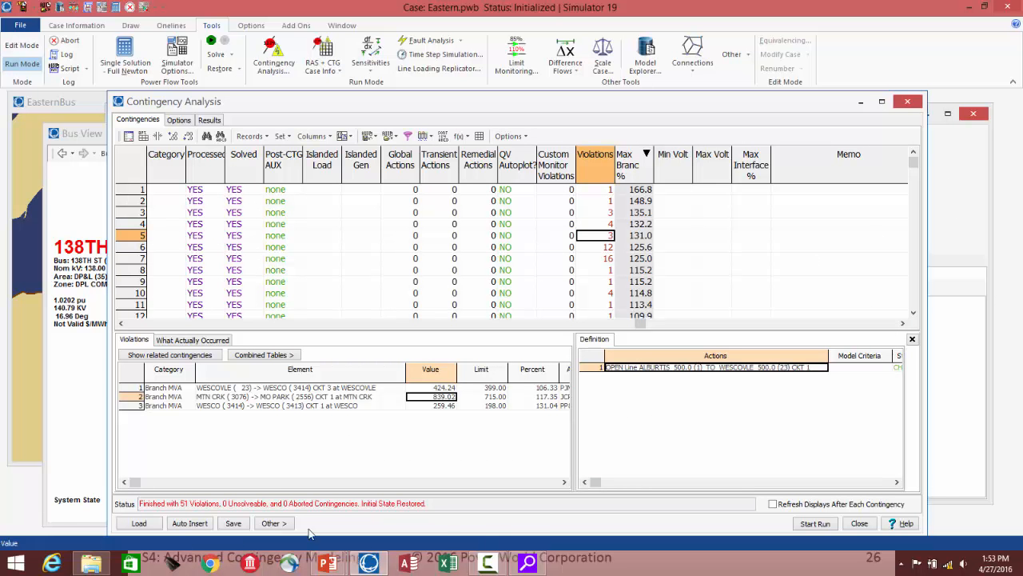
pyautogui.click(273, 523)
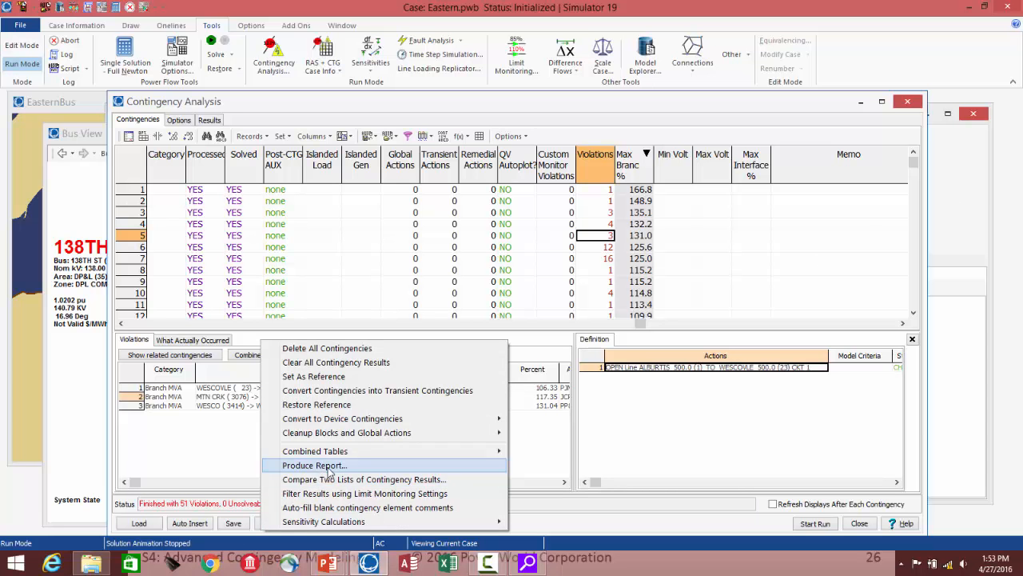
pyautogui.click(312, 466)
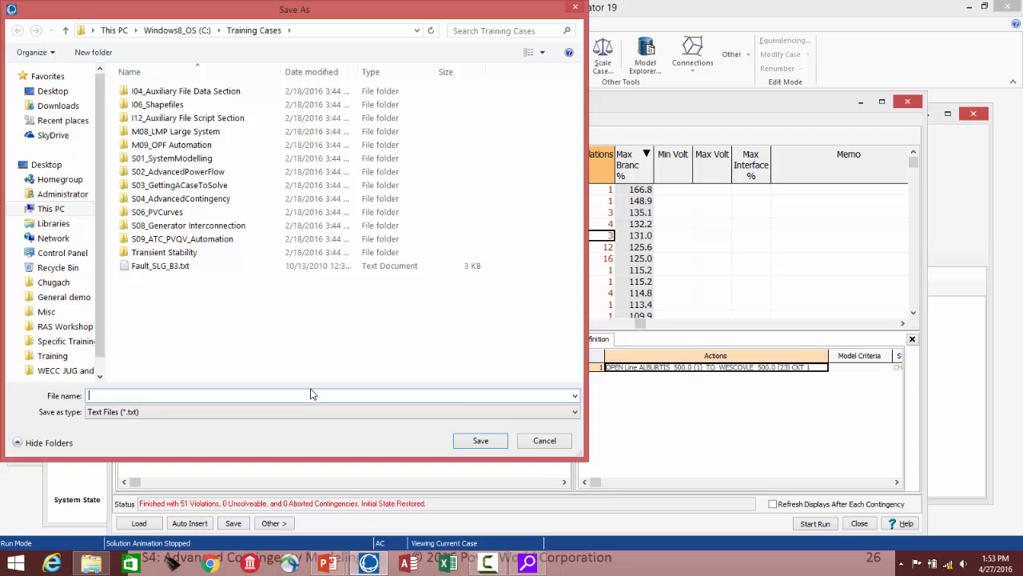
pyautogui.click(543, 440)
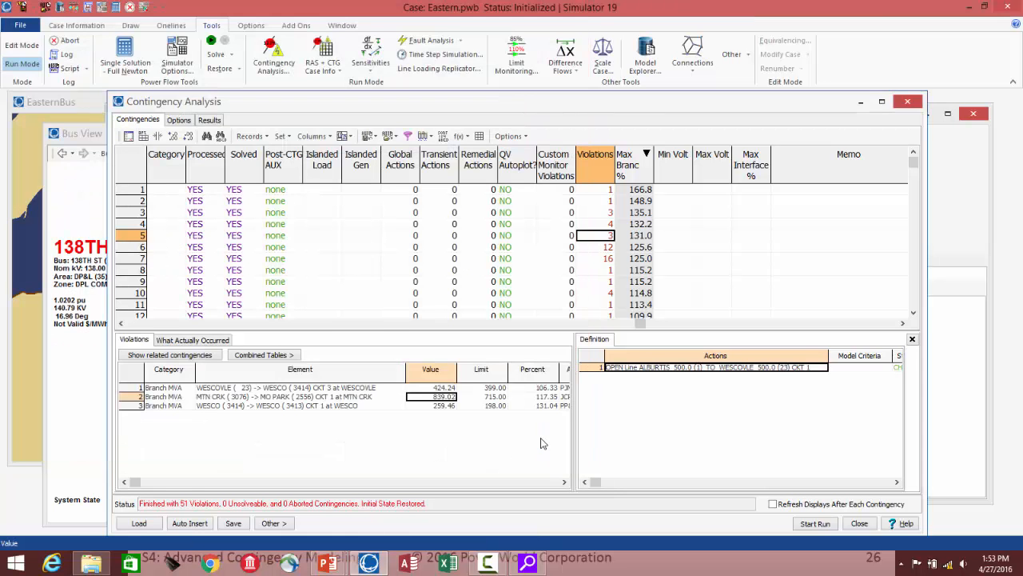
# Step: Review the Text File Report Writing options in the contingency results and return to the contingency list
pyautogui.click(209, 121)
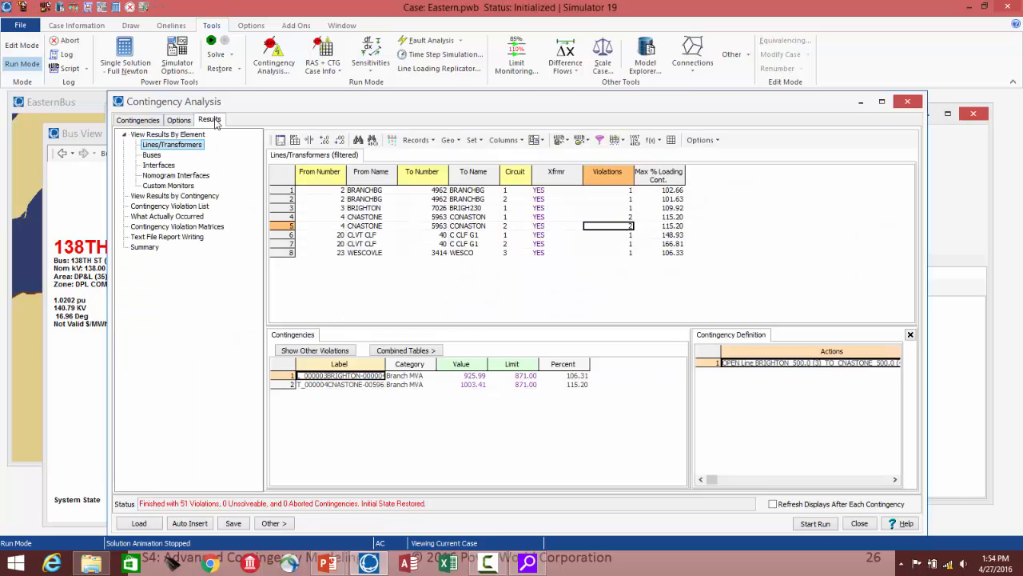
pyautogui.click(198, 237)
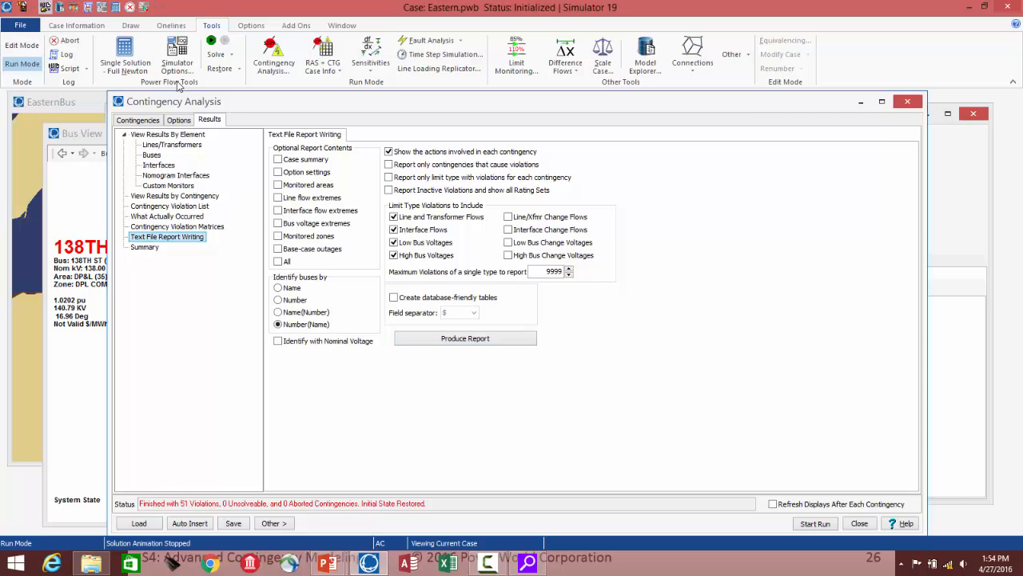
pyautogui.click(139, 120)
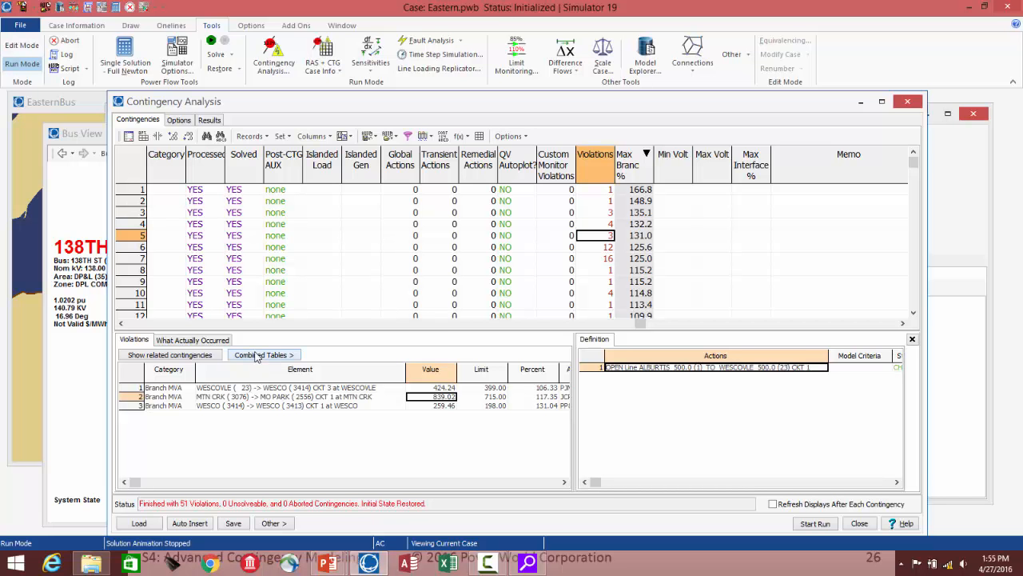
# Step: Review the options for comparing two lists of contingency results, with controlling and comparison lists, and cancel the comparison
pyautogui.click(270, 355)
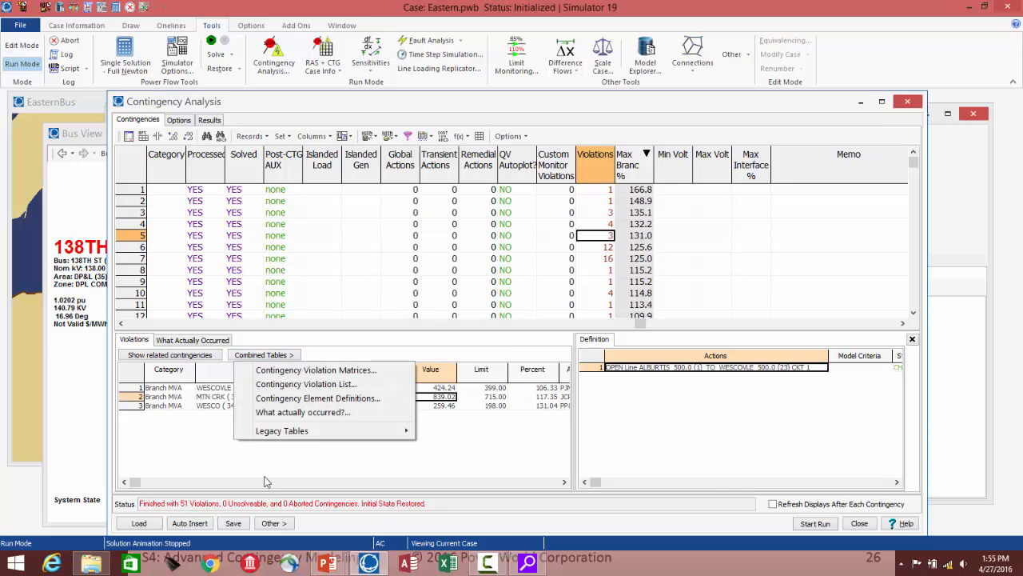
pyautogui.click(269, 523)
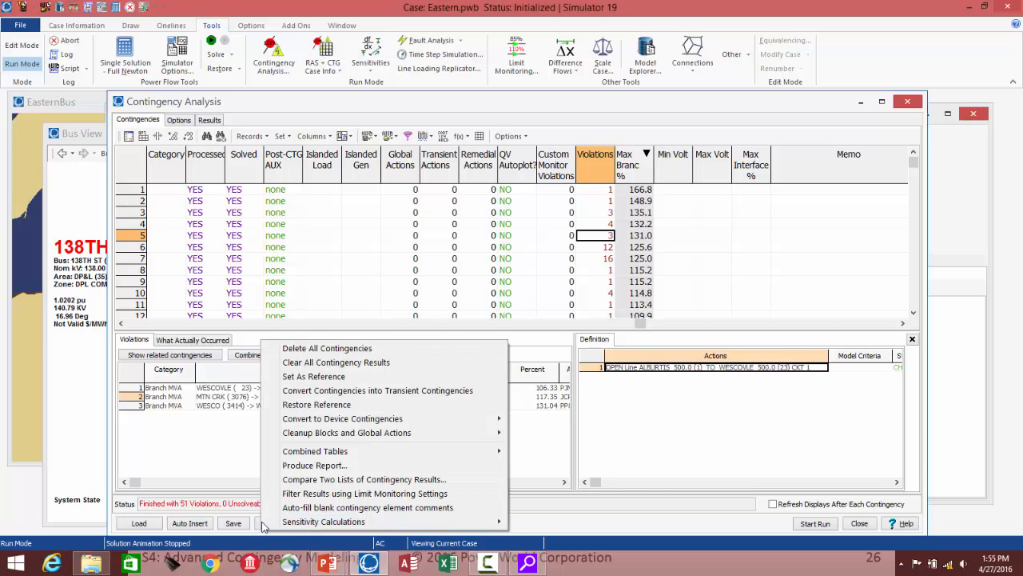
pyautogui.click(345, 479)
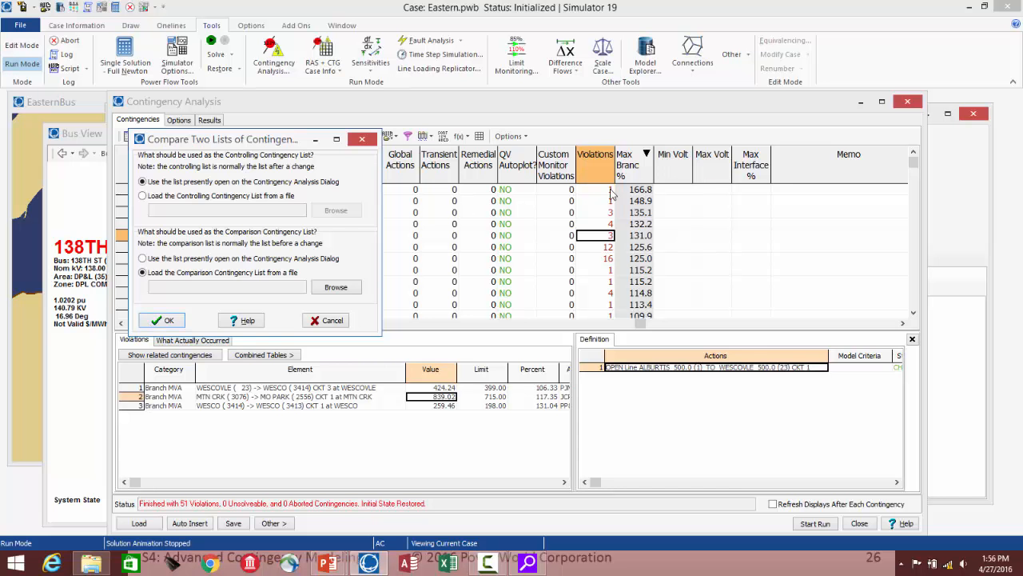
pyautogui.click(332, 319)
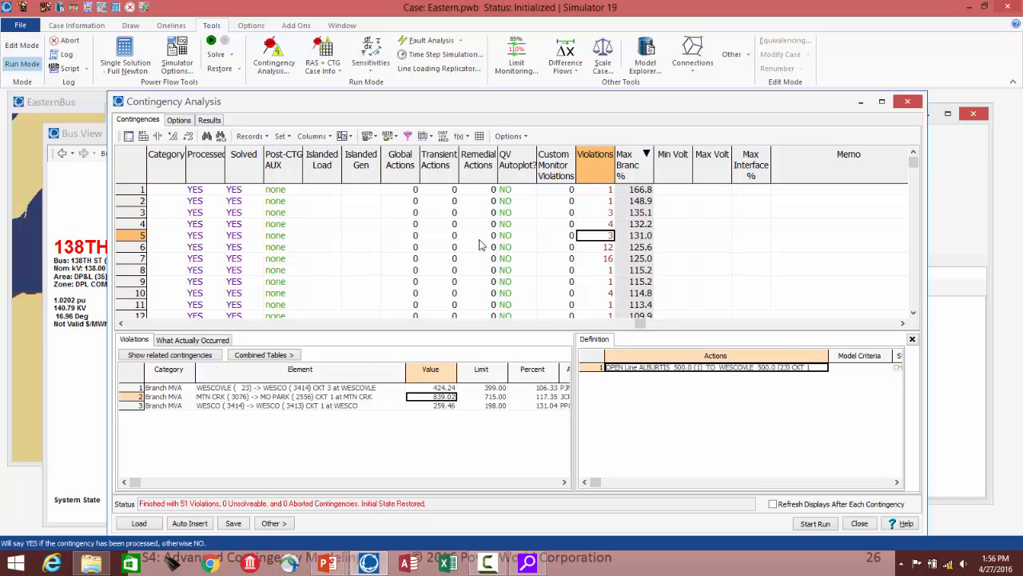
pyautogui.hotkey('alt', 'Tab')
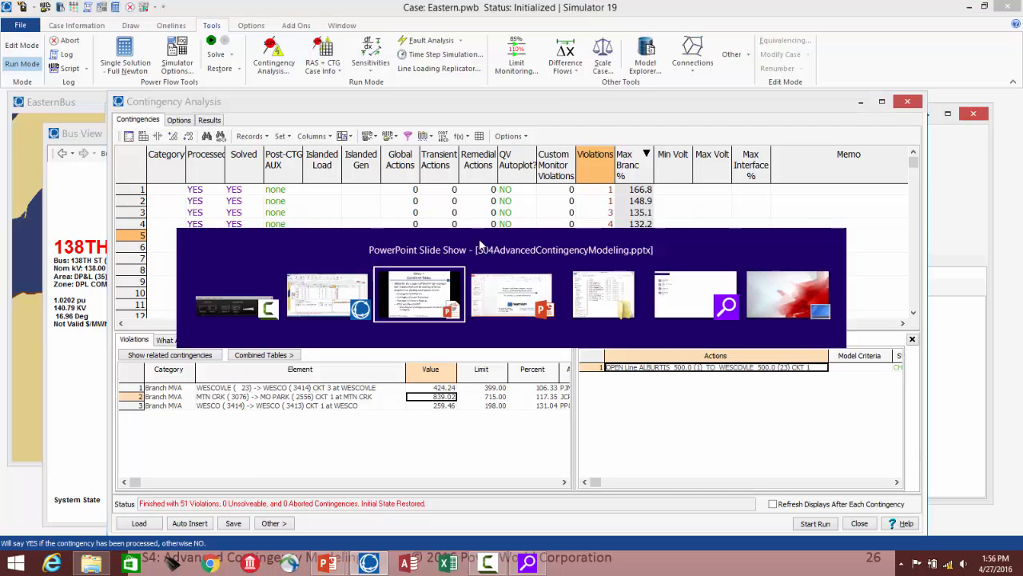
pyautogui.press('Right')
pyautogui.press('Right')
pyautogui.press('Right')
pyautogui.press('Right')
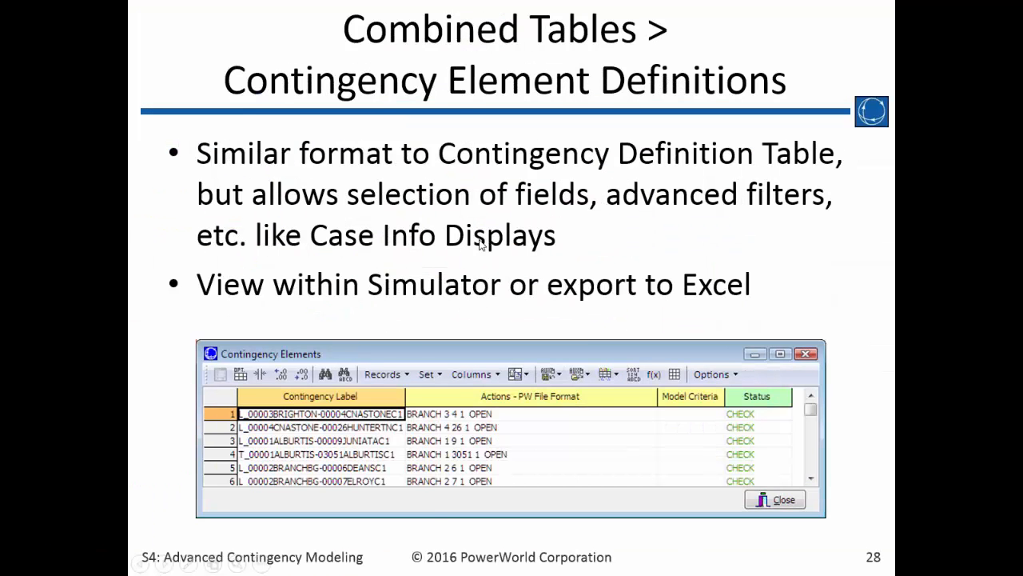
pyautogui.press('Right')
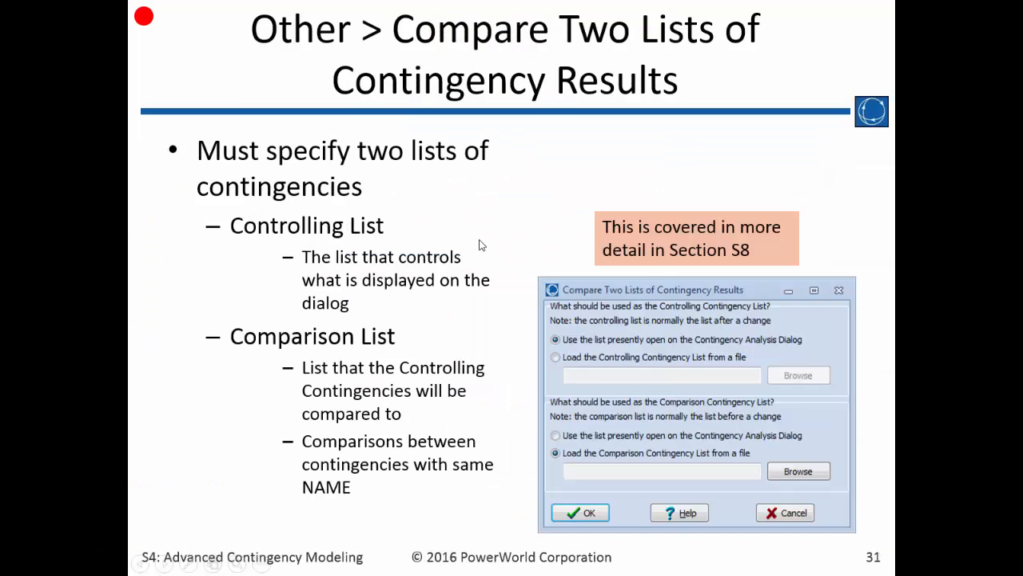
pyautogui.press('Right')
pyautogui.press('Right')
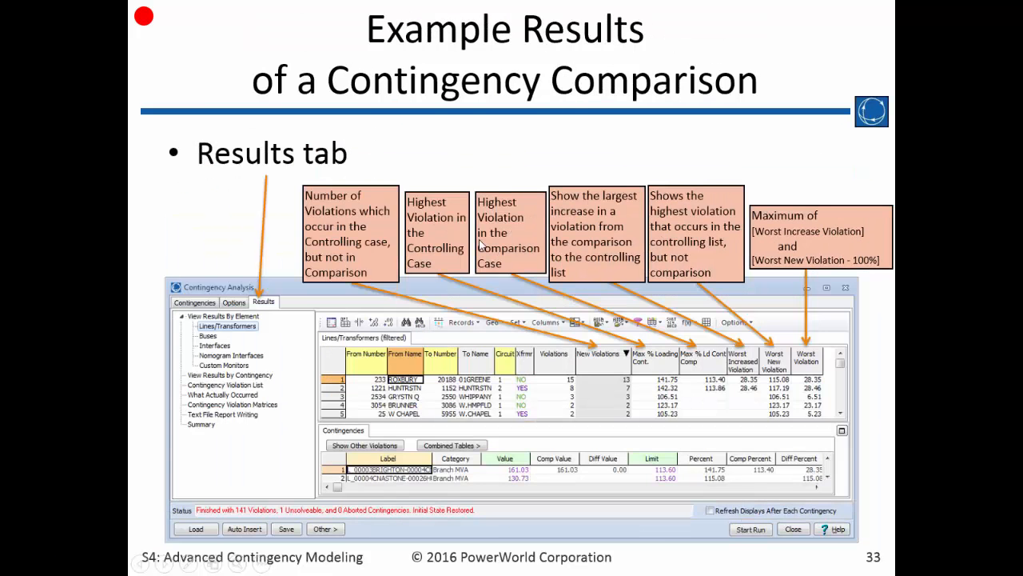
pyautogui.press('Right')
pyautogui.press('Right')
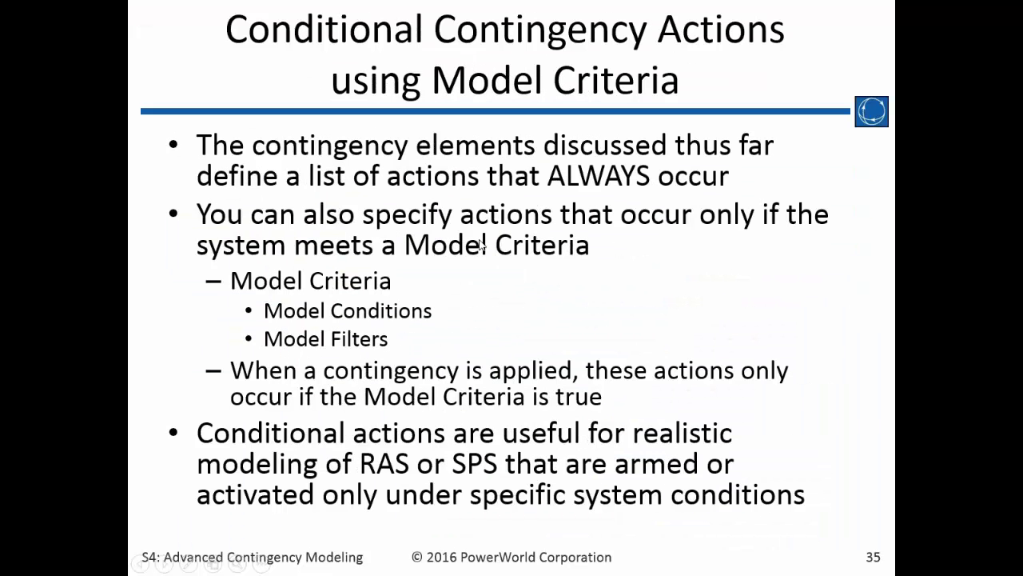
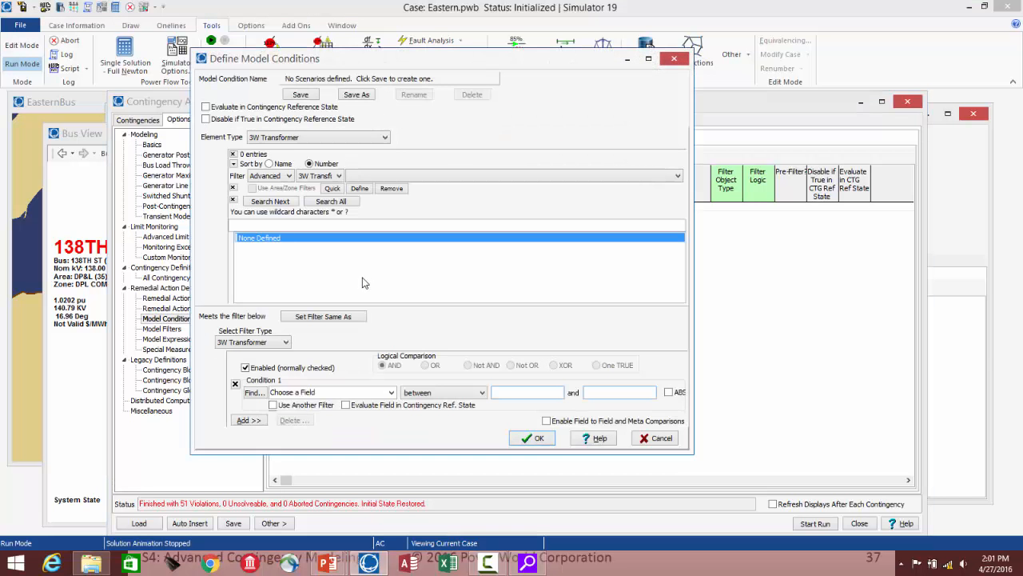
# Step: Set the new model condition's element type to Branch and choose the branch 1152 (HUNTRSTN) from 1221 (HUNTRSTN) CKT 2
pyautogui.moveTo(322, 61); pyautogui.dragTo(325, 78)
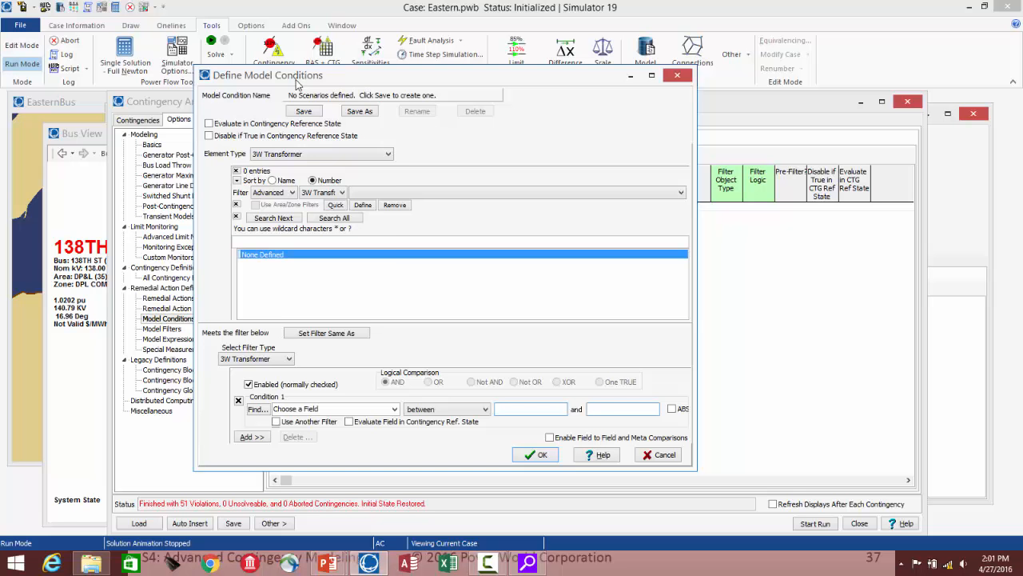
pyautogui.click(304, 155)
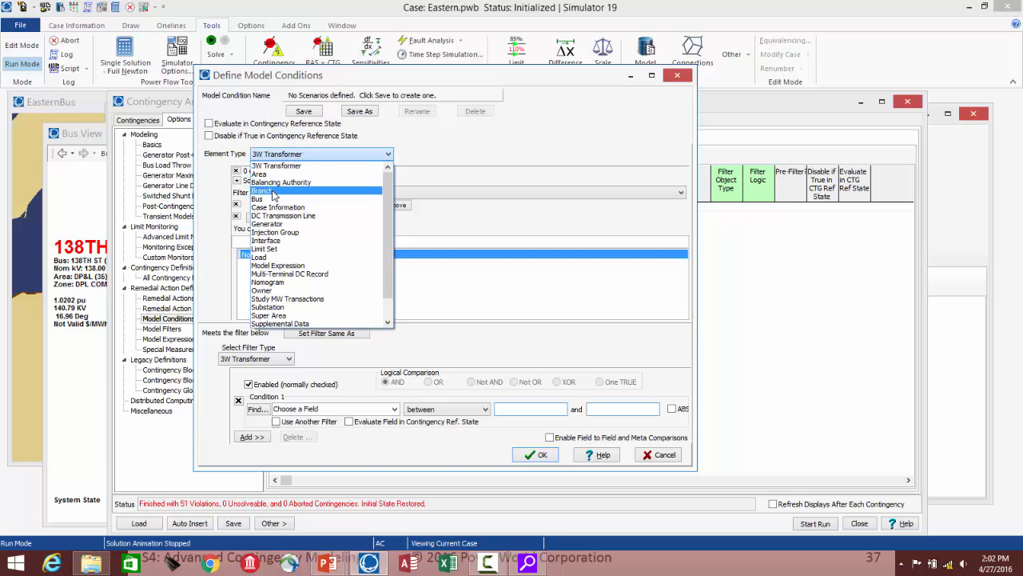
pyautogui.click(274, 194)
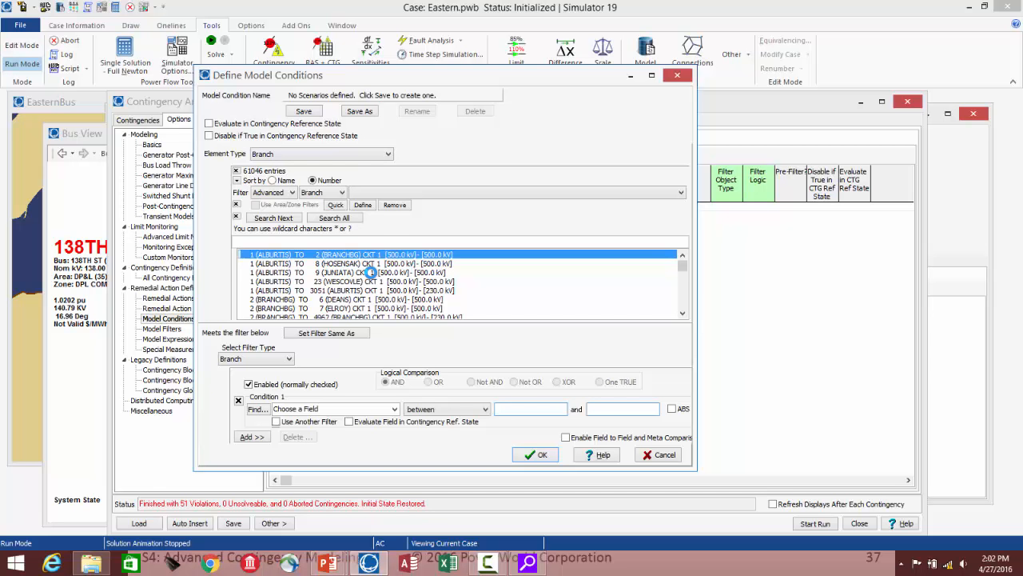
pyautogui.click(292, 282)
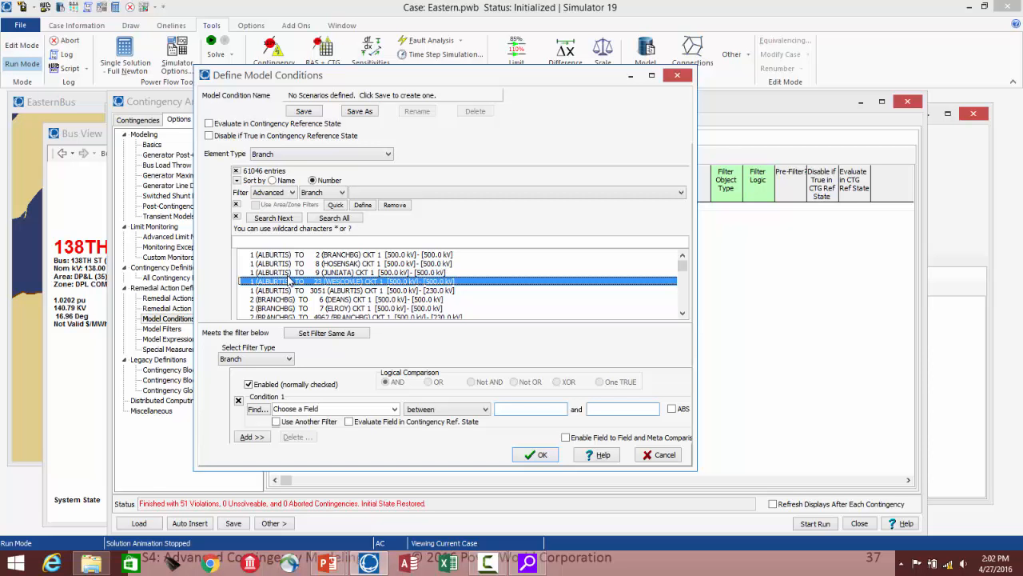
pyautogui.write('115')
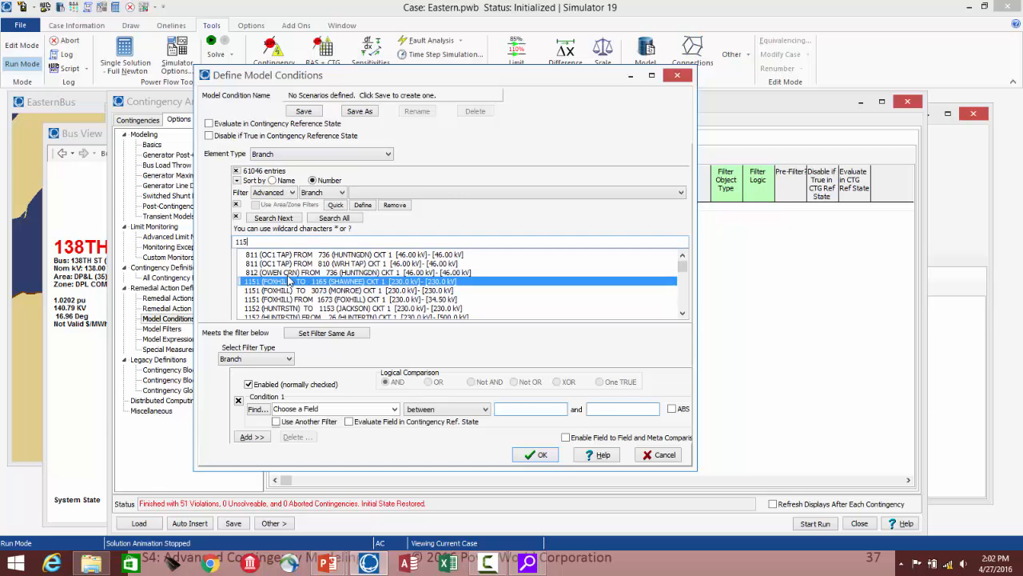
pyautogui.write('2')
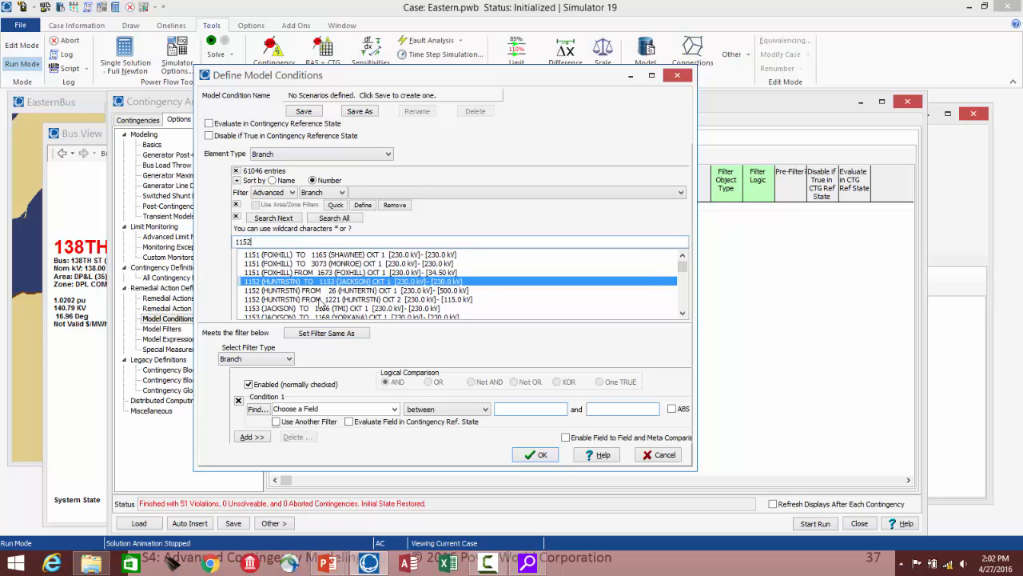
pyautogui.click(268, 300)
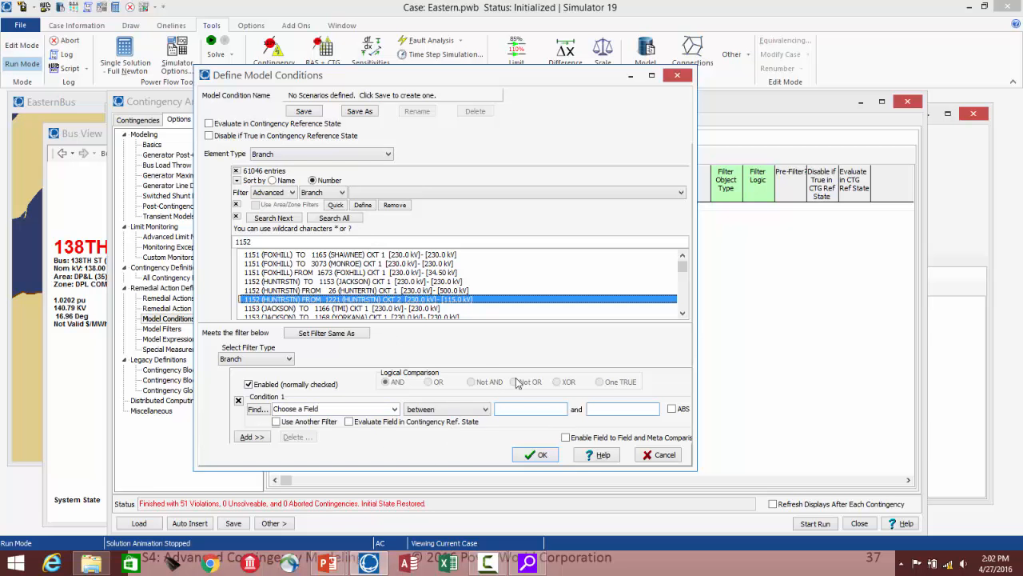
# Step: Define Condition 1 of the model condition as MVA\MVA (maximum) greater than 190
pyautogui.click(395, 409)
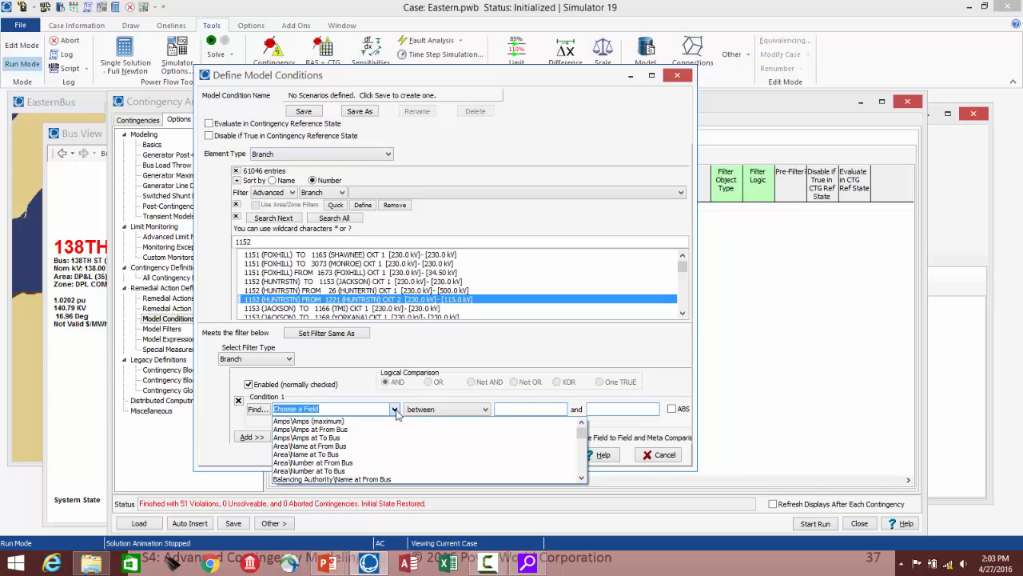
pyautogui.write('mva\\MVA (maximum')
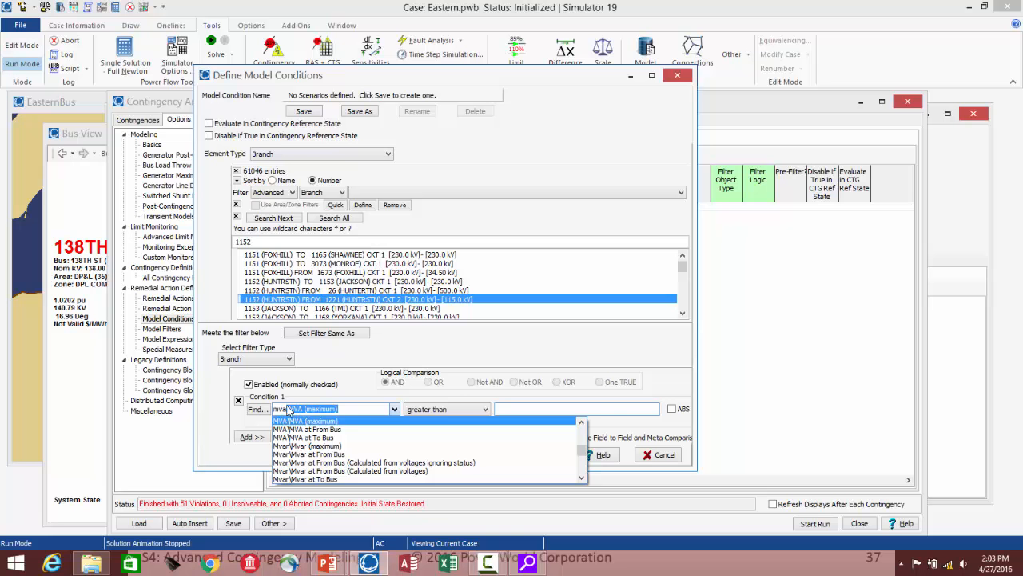
pyautogui.click(297, 421)
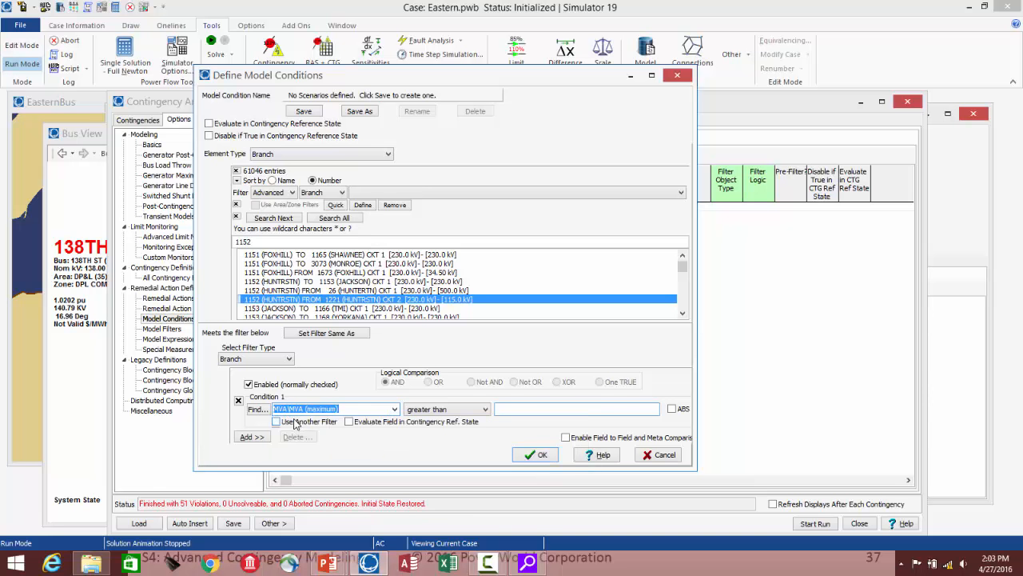
pyautogui.click(525, 409)
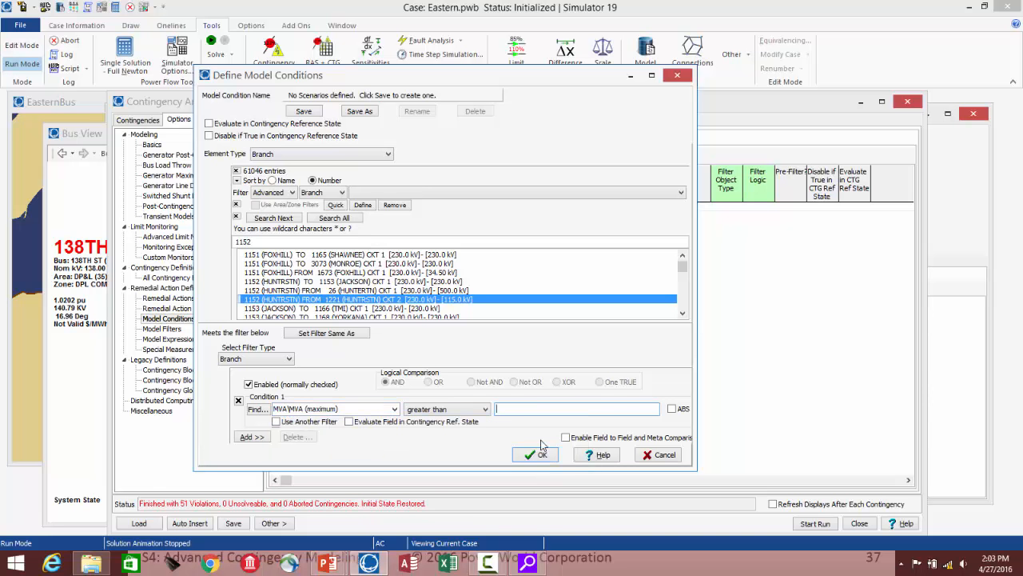
pyautogui.write('190')
# Step: Have the model condition evaluated in the contingency reference state and save it as "Hunterstown 230/115 kV > 190 MVA"
pyautogui.click(209, 124)
pyautogui.click(254, 437)
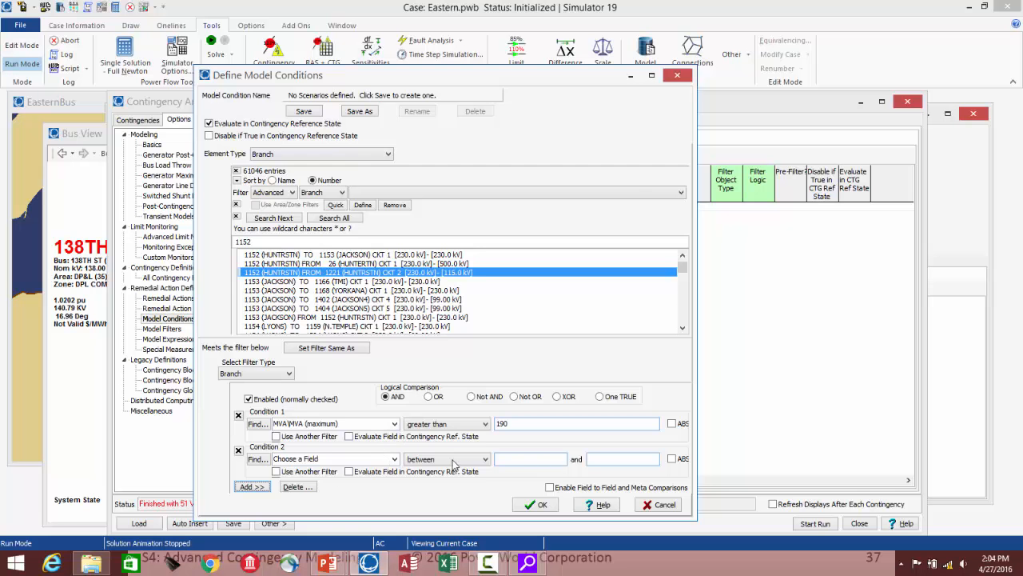
pyautogui.click(238, 450)
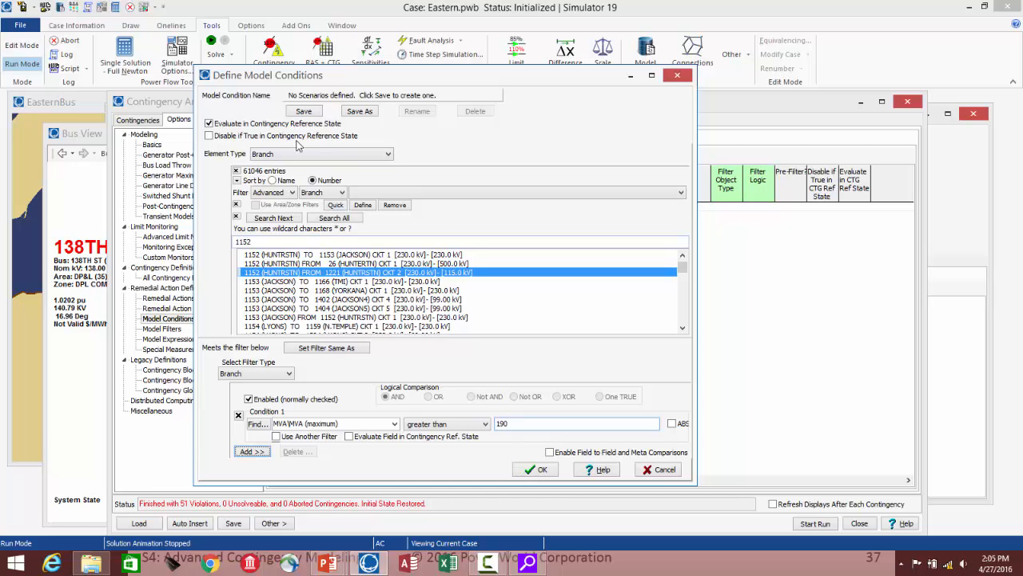
pyautogui.click(542, 472)
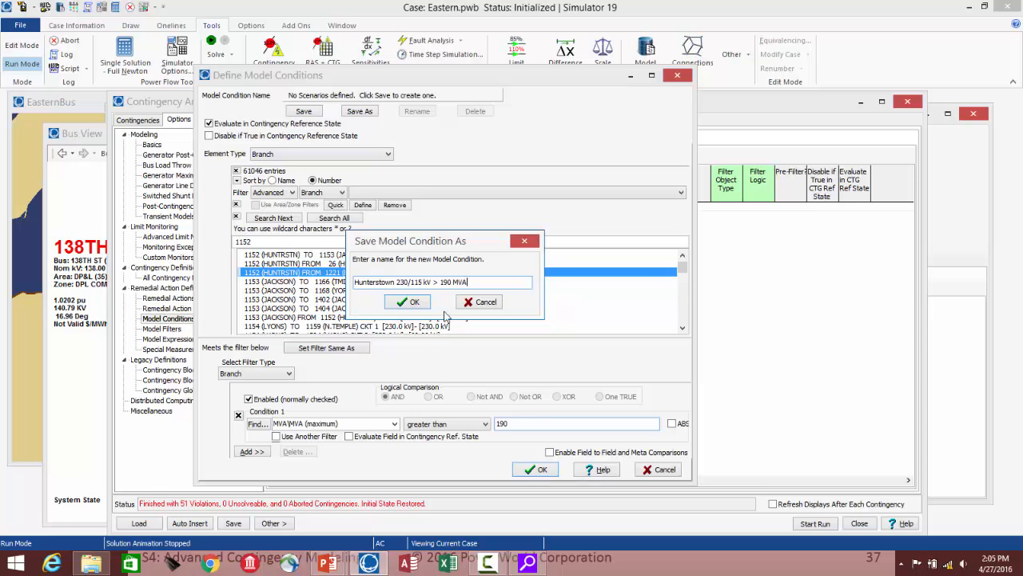
pyautogui.click(411, 301)
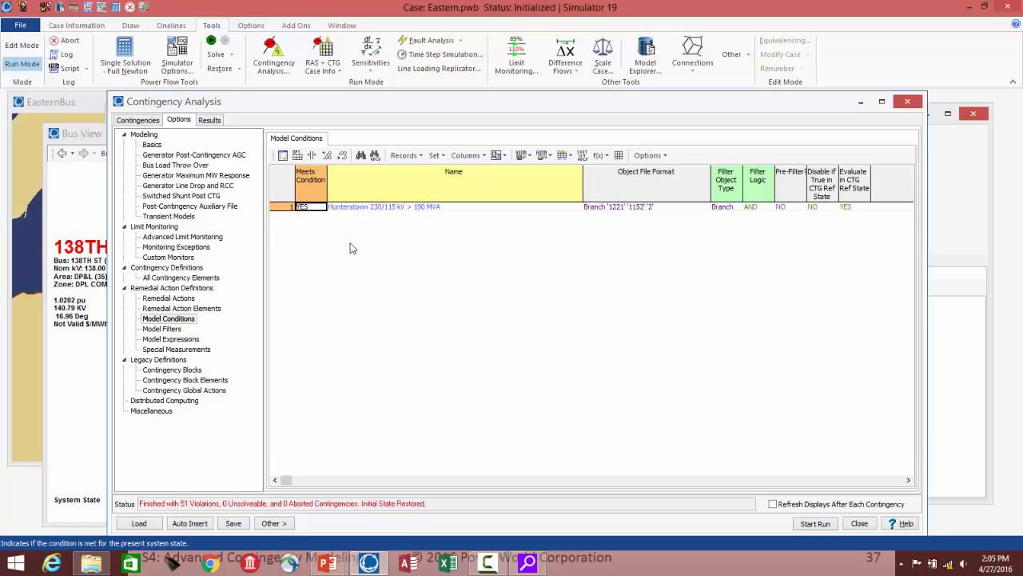
# Step: Show bus 1152 in the Bus View and examine the flows on its transformers and line
pyautogui.click(74, 8)
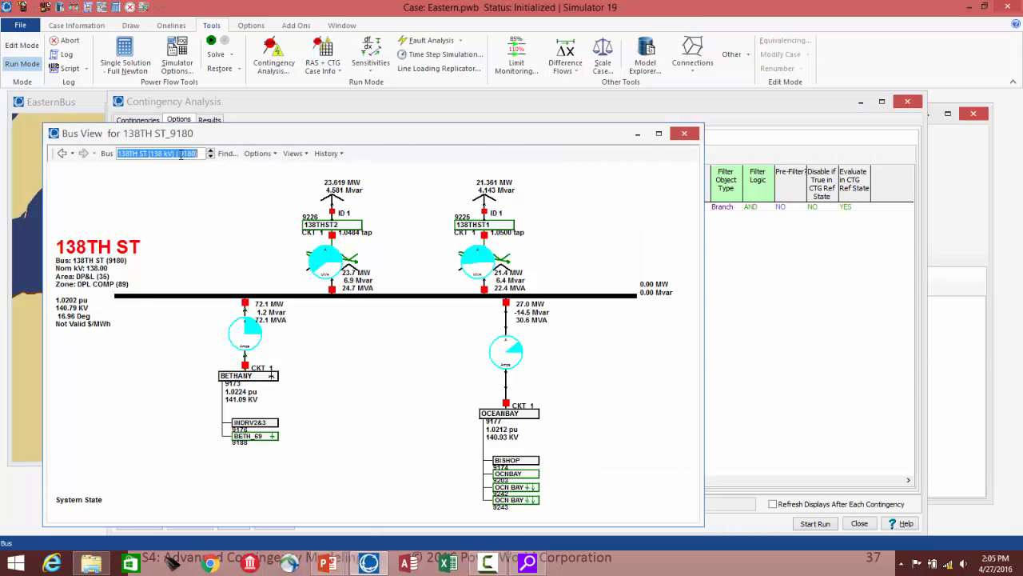
pyautogui.write('1152')
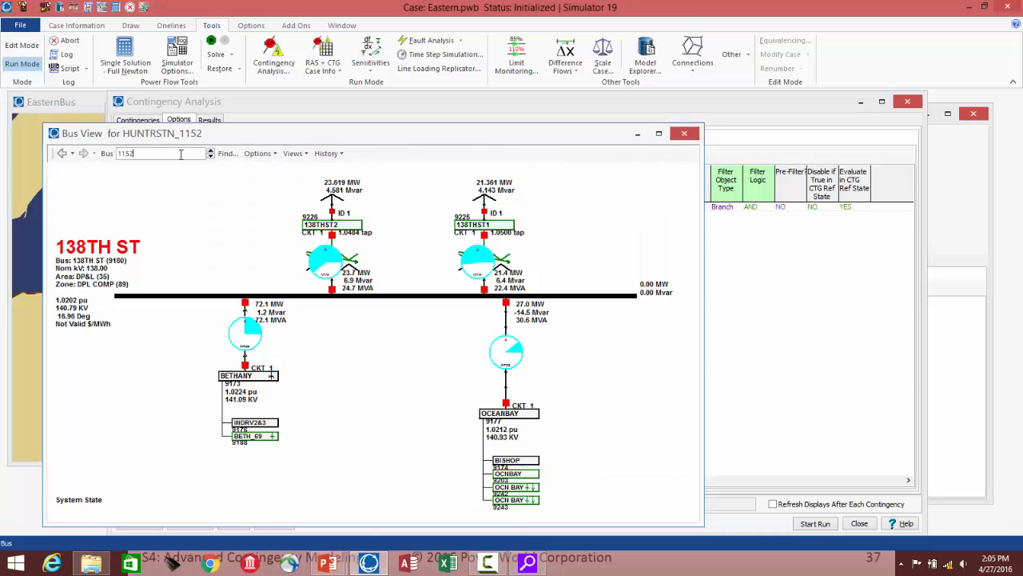
pyautogui.press('Return')
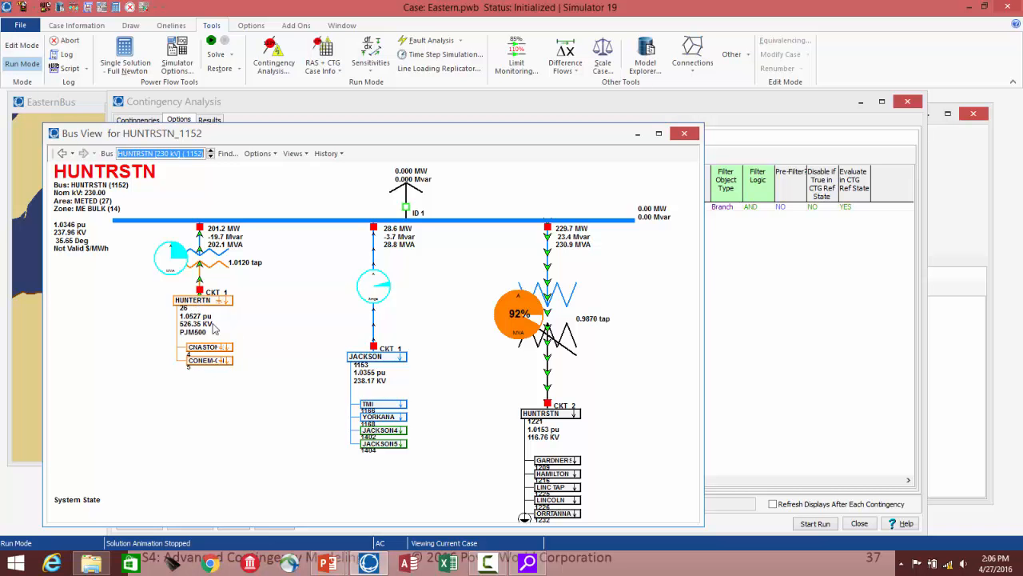
pyautogui.moveTo(182, 340)
pyautogui.moveTo(529, 287)
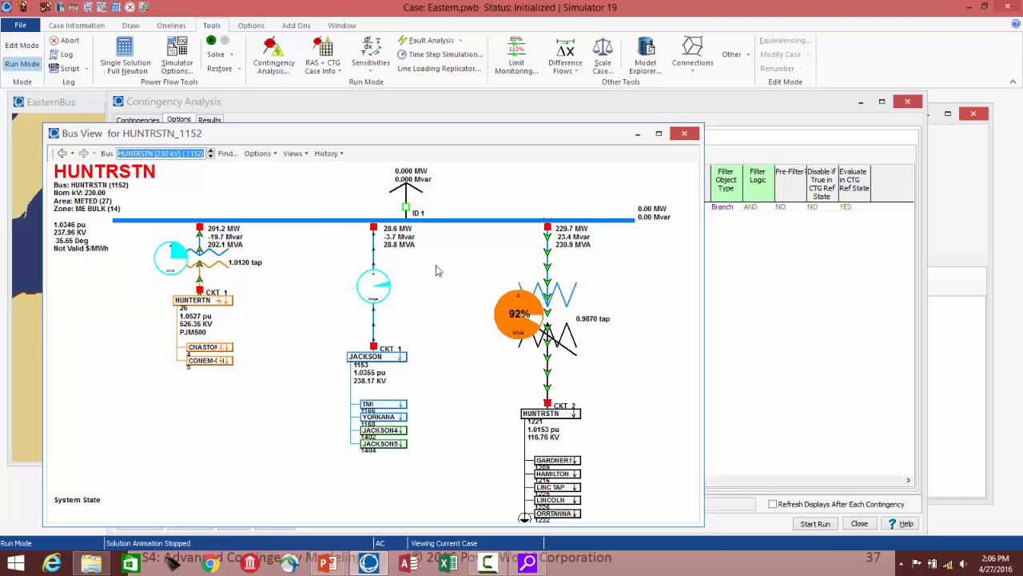
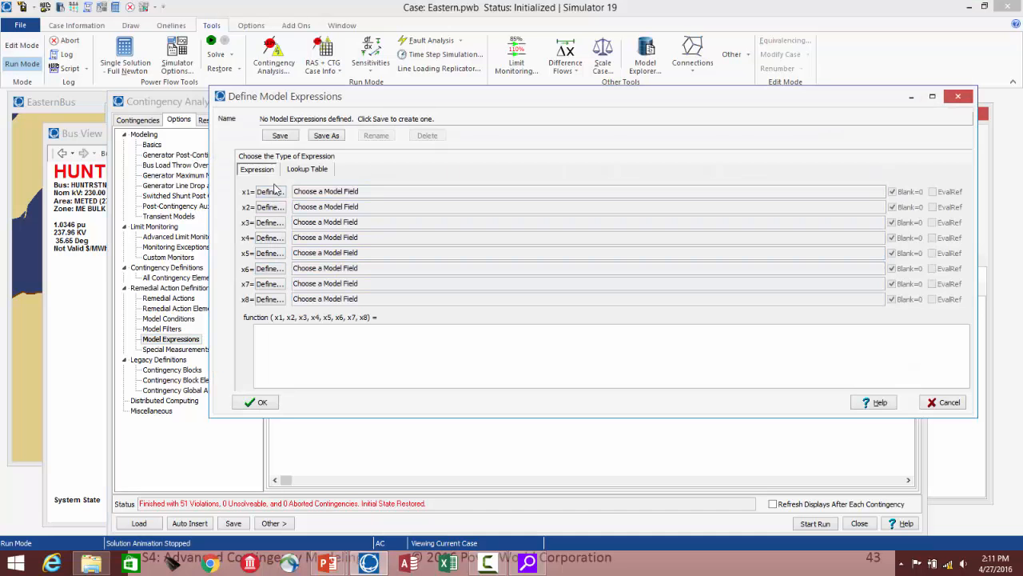
# Step: Define x1 of the new model expression as MVA\MVA (maximum) of the branch 10 (KEENEY) to 9806 (A29 COLL) CKT 1
pyautogui.click(264, 196)
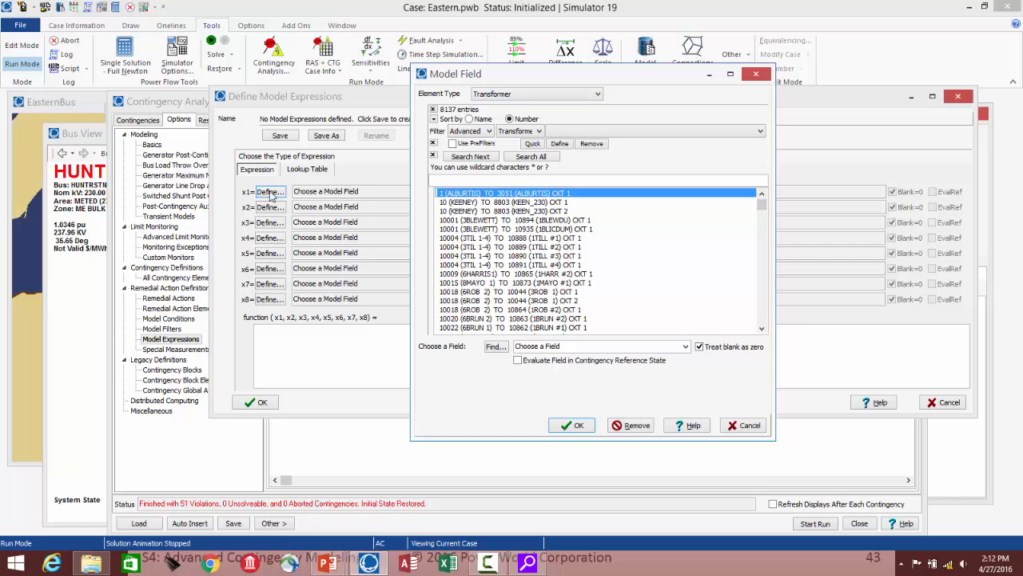
pyautogui.click(522, 94)
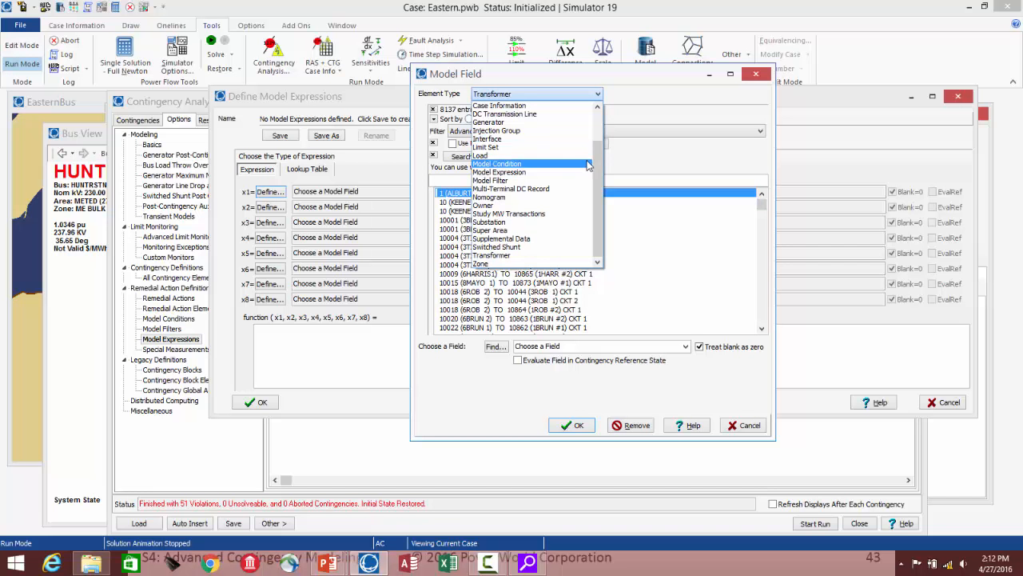
pyautogui.moveTo(607, 140); pyautogui.dragTo(608, 123)
pyautogui.click(497, 131)
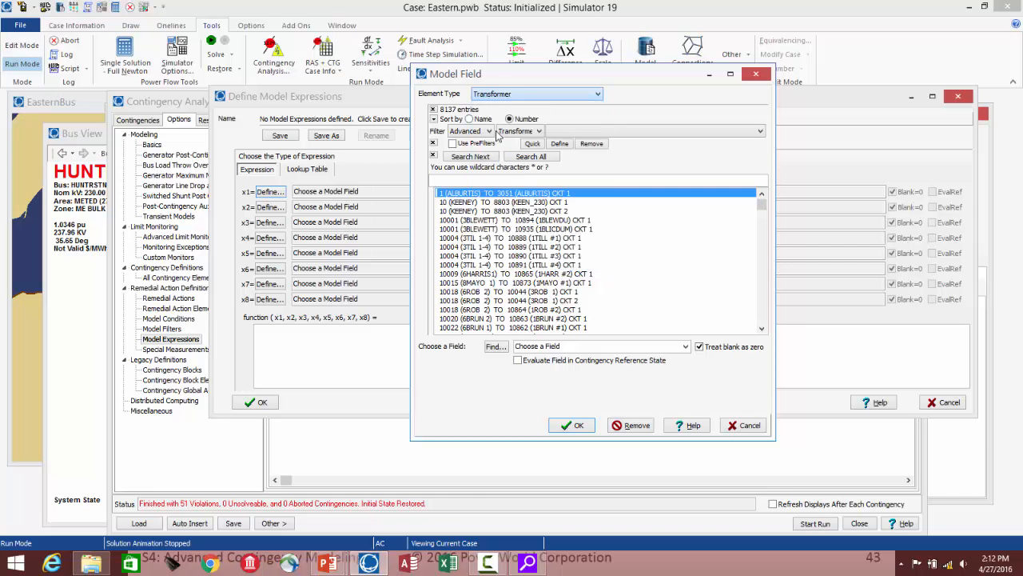
pyautogui.click(509, 266)
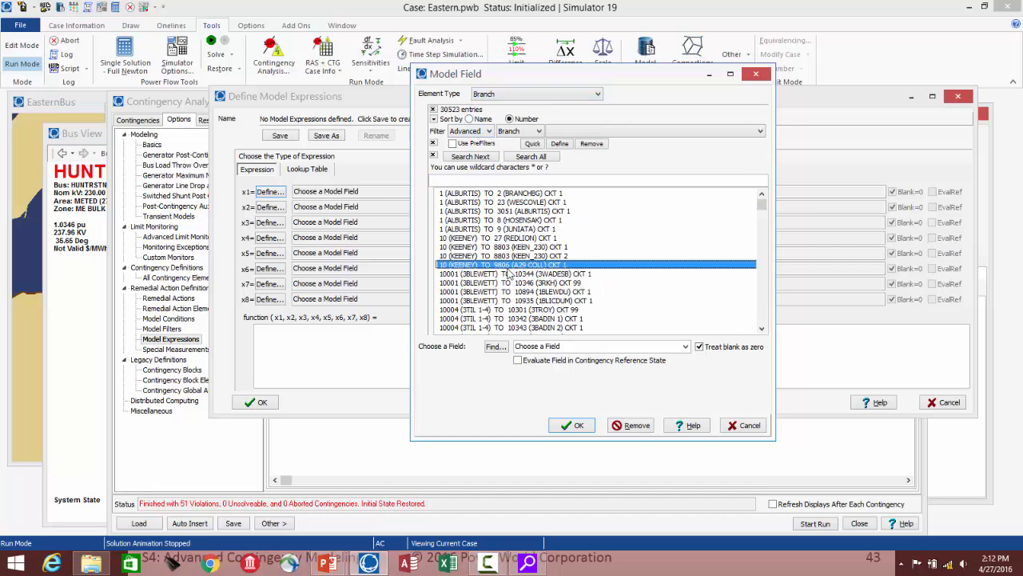
pyautogui.click(686, 346)
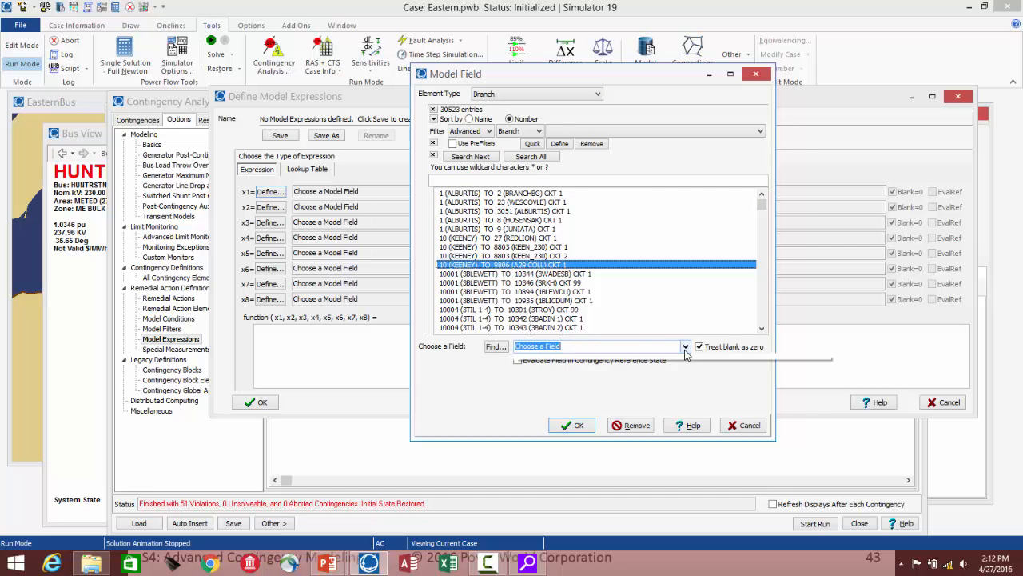
pyautogui.write('MVA\\MVA (maximum')
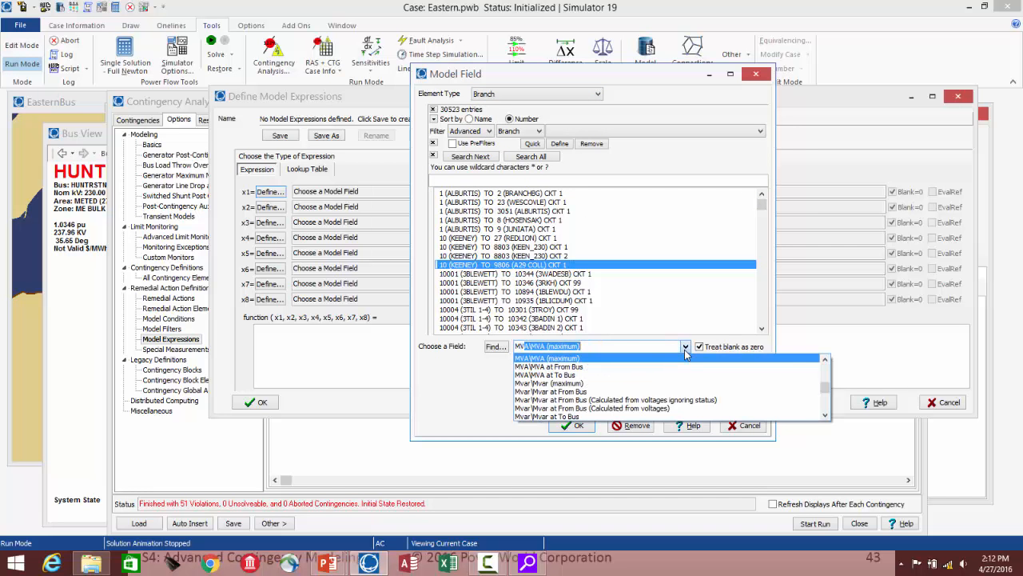
pyautogui.click(565, 360)
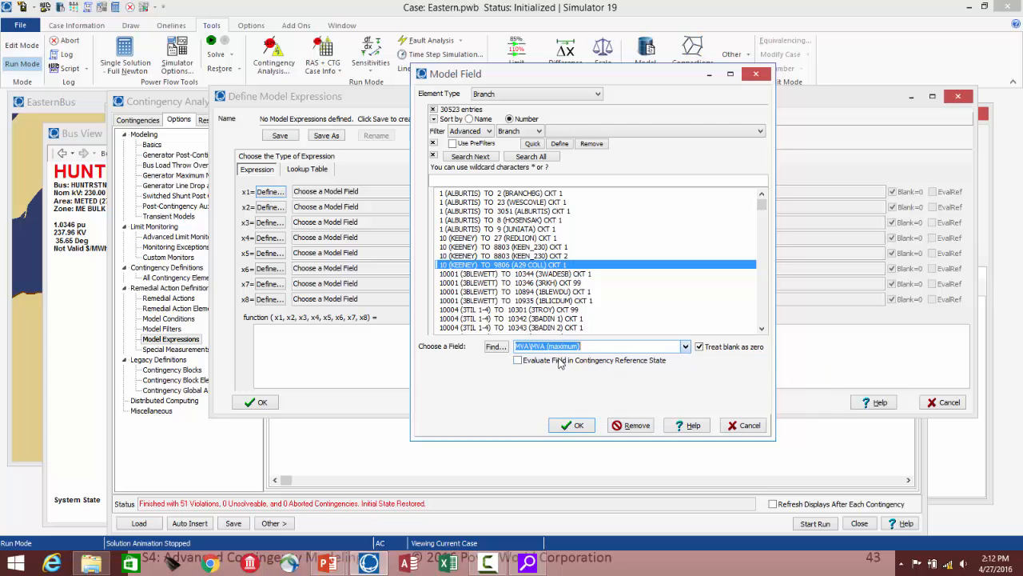
pyautogui.click(570, 427)
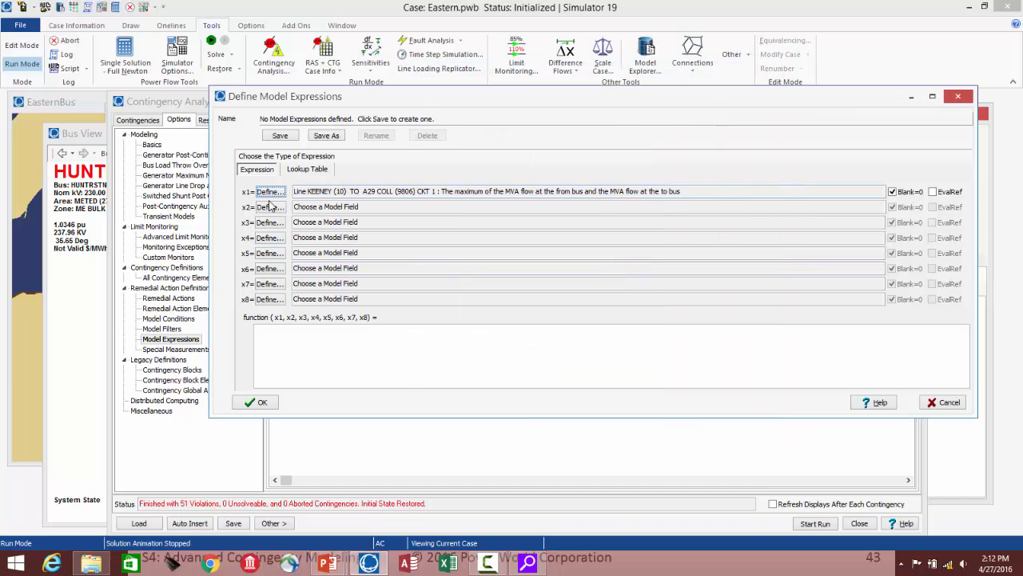
# Step: Define x2 of the model expression as MW\MW (maximum) of the load 10035 (3SUT 1-2) #99
pyautogui.click(268, 208)
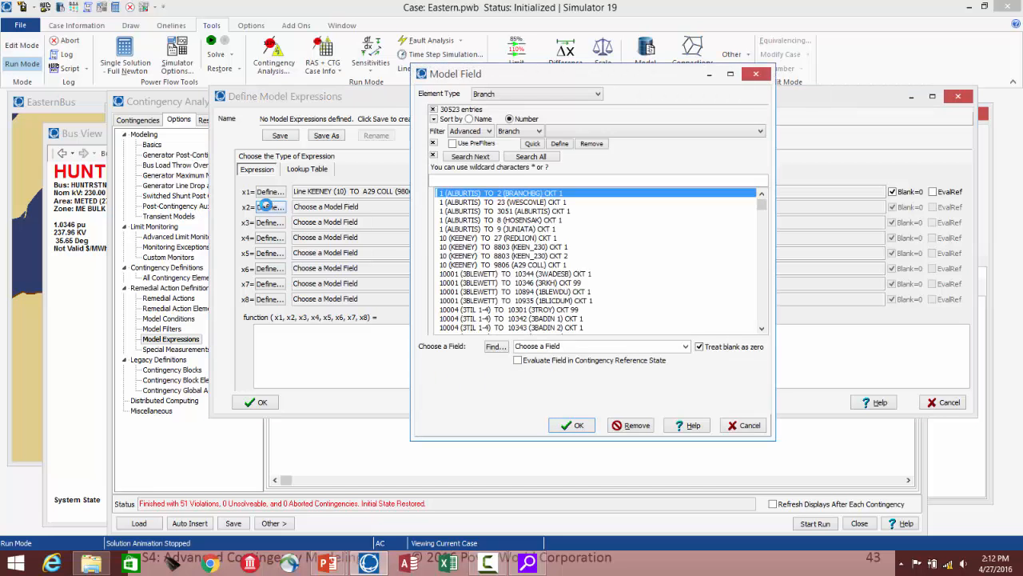
pyautogui.click(510, 95)
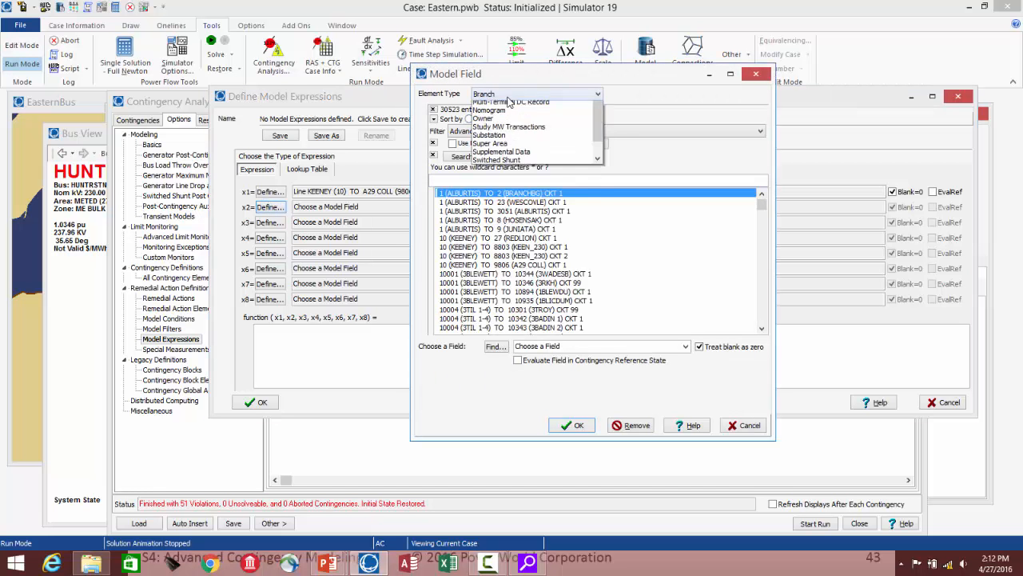
pyautogui.click(493, 173)
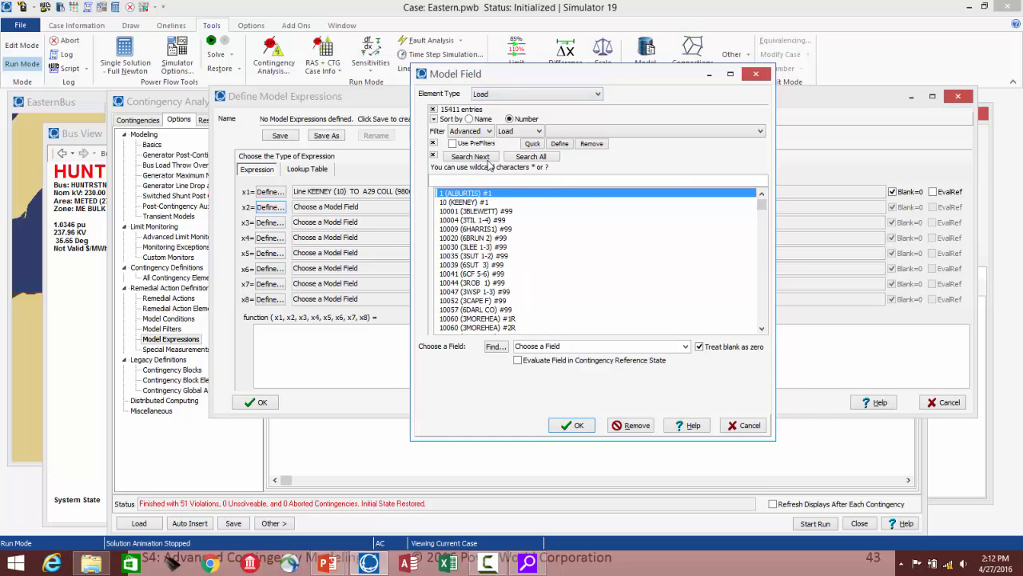
pyautogui.click(482, 255)
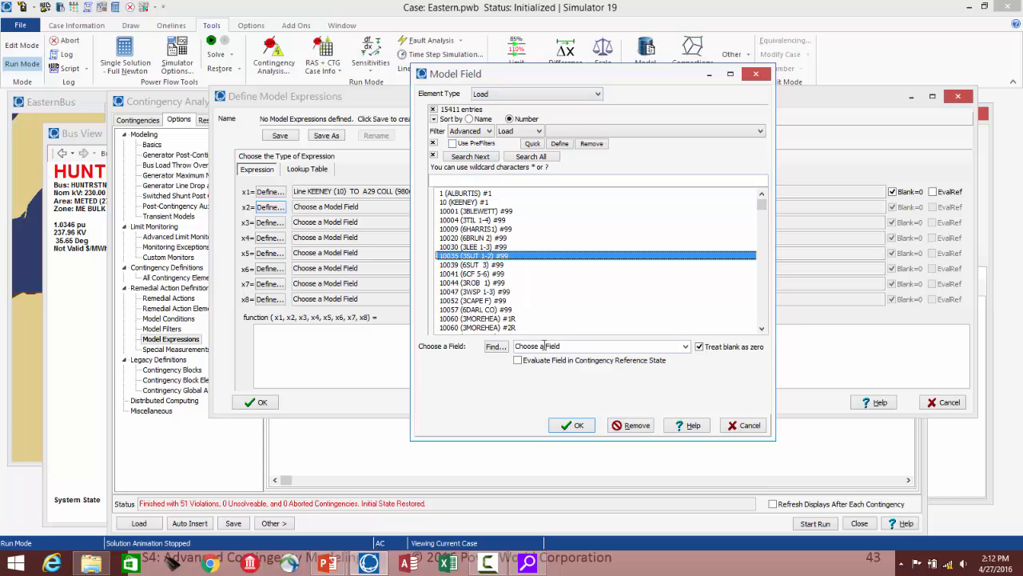
pyautogui.click(603, 346)
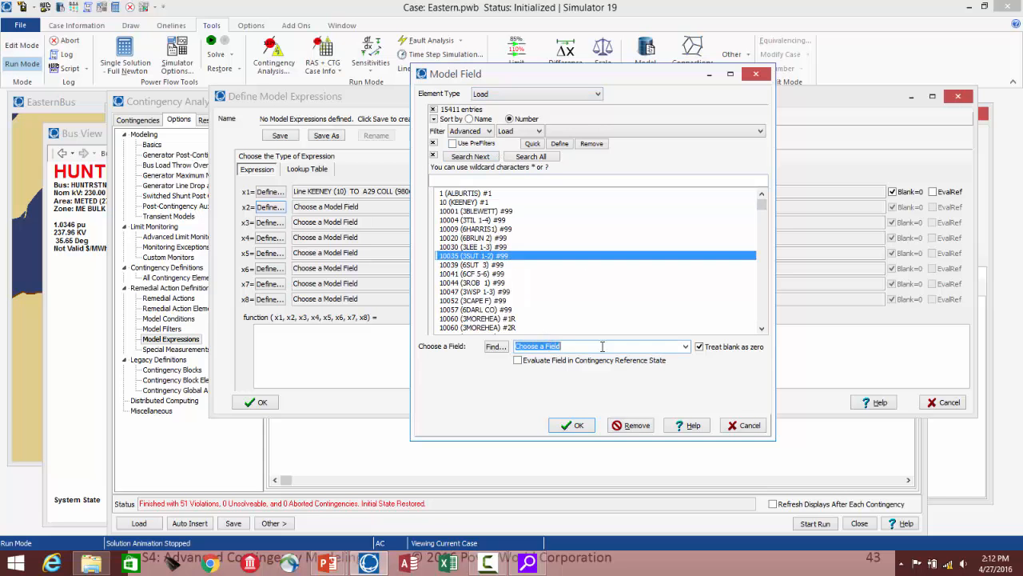
pyautogui.write('MW\\AGC')
pyautogui.click(686, 346)
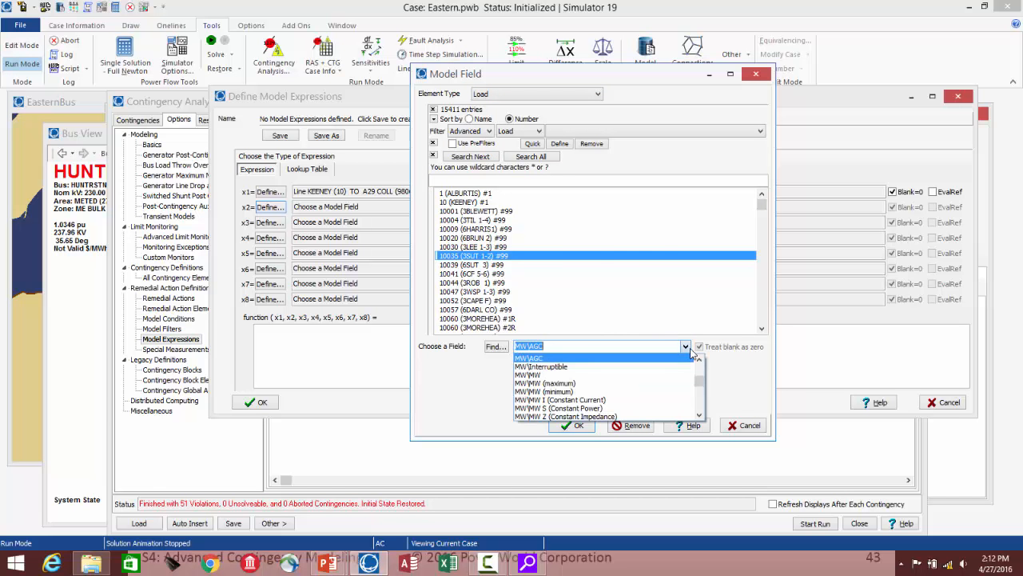
pyautogui.click(567, 383)
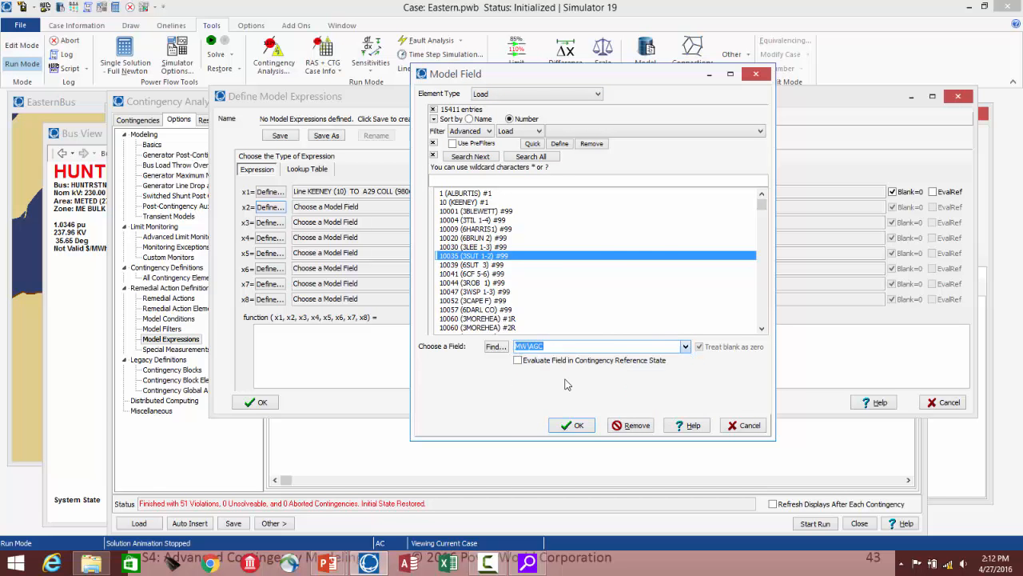
pyautogui.click(577, 429)
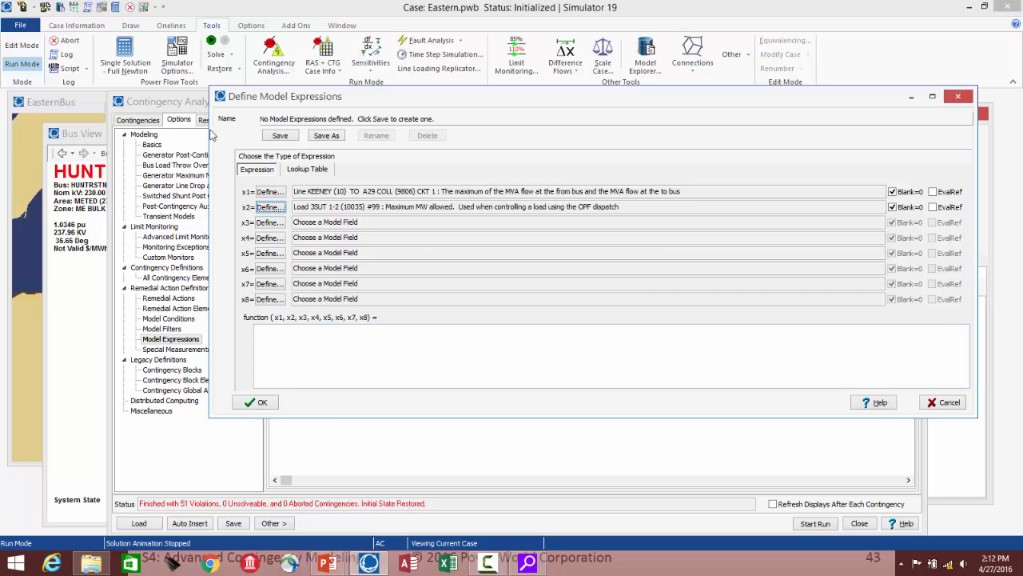
# Step: Set the expression's function to x1+x2, and discard the model expression after viewing its lookup table form
pyautogui.click(338, 348)
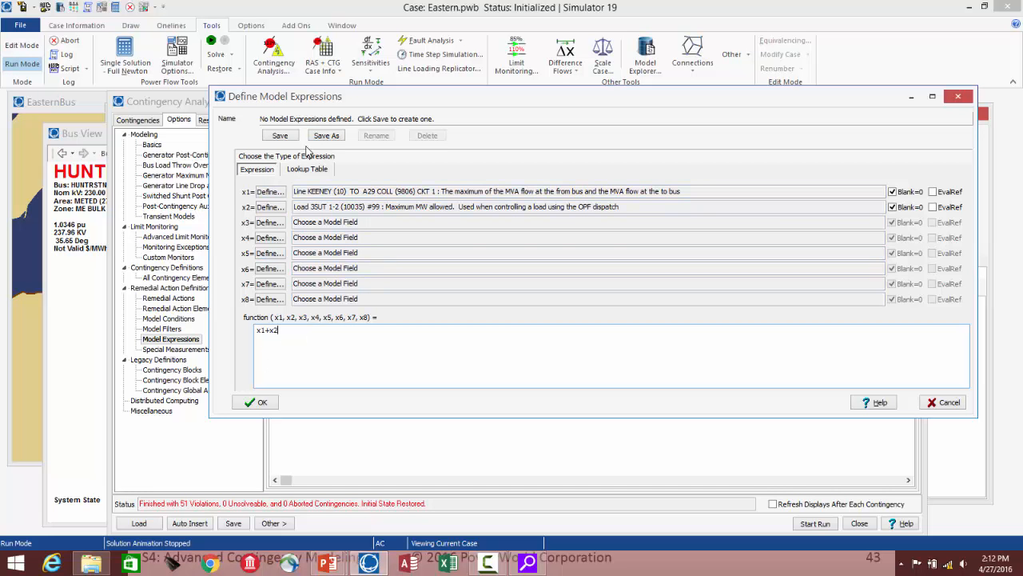
pyautogui.click(311, 171)
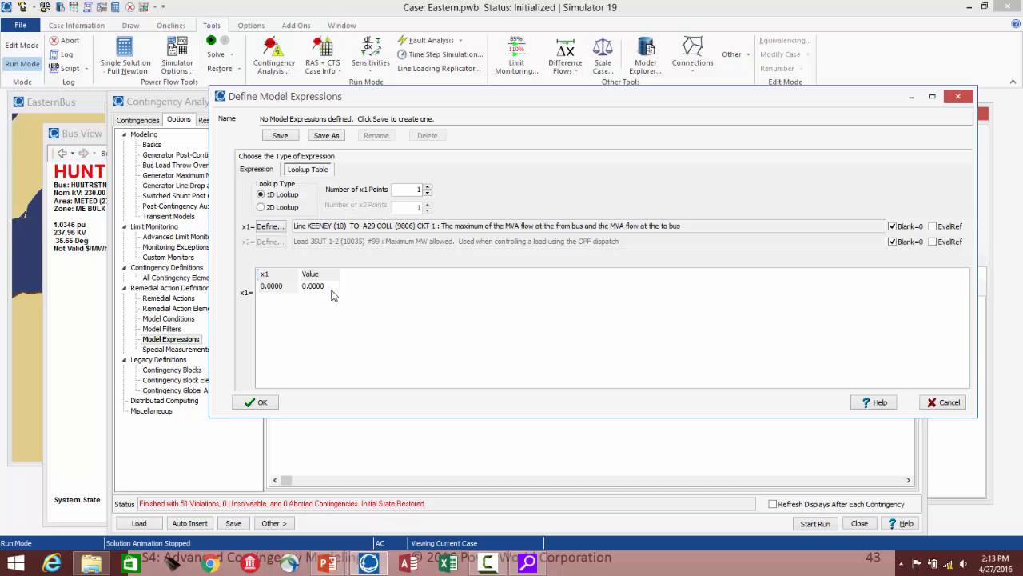
pyautogui.click(946, 403)
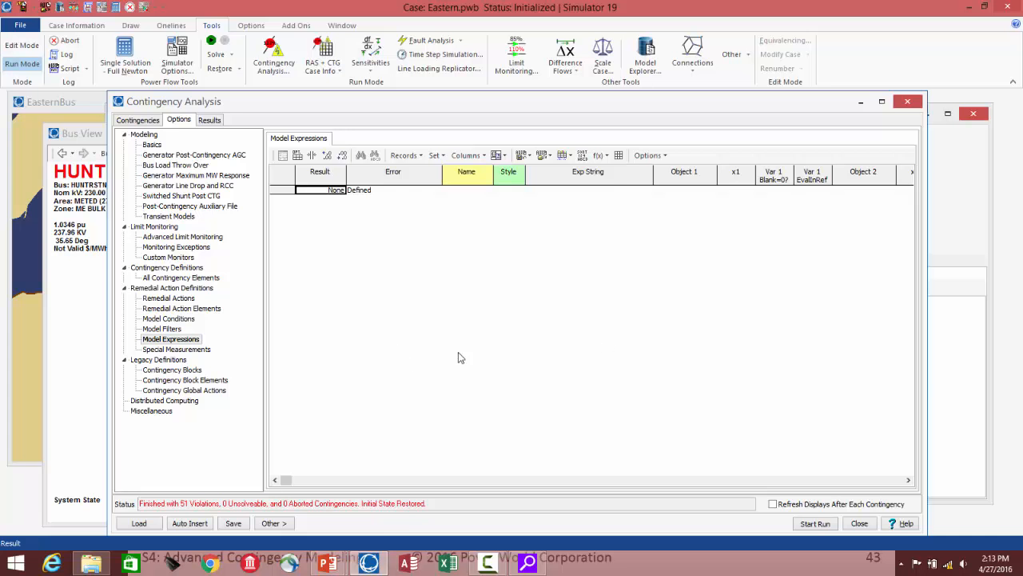
# Step: Start a new remedial action to view its element definition, and cancel it
pyautogui.click(185, 298)
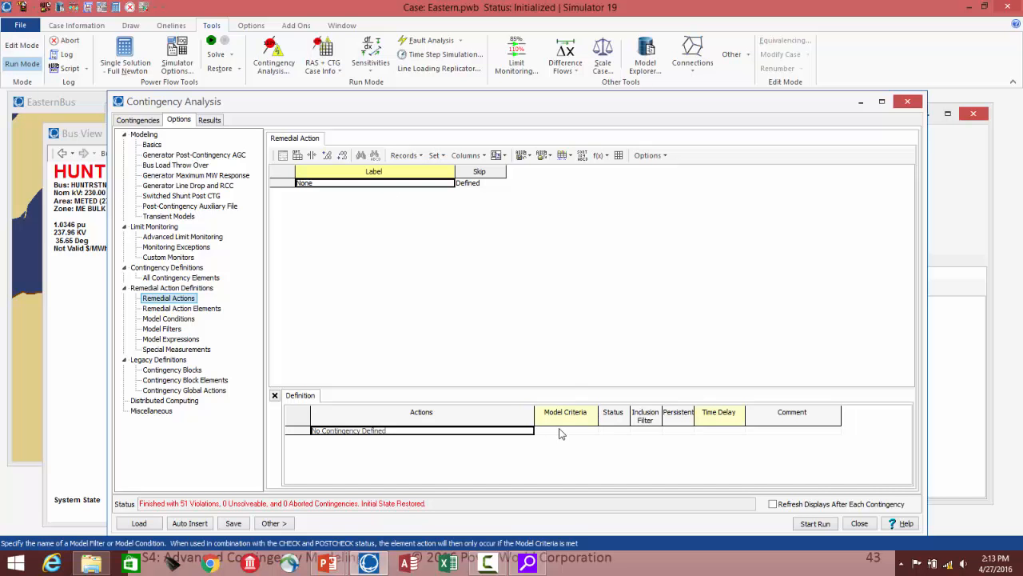
pyautogui.rightClick(347, 189)
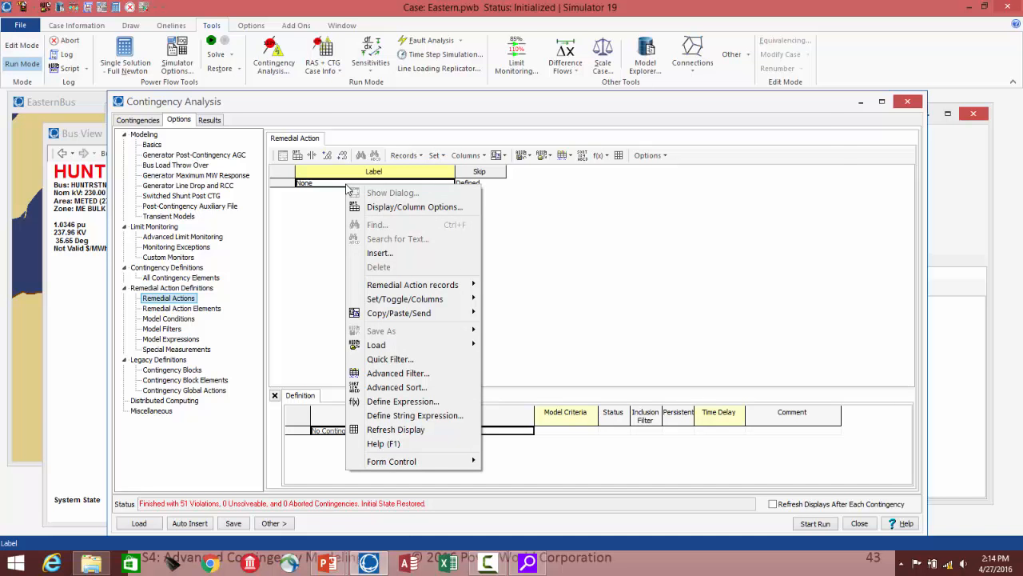
pyautogui.click(381, 253)
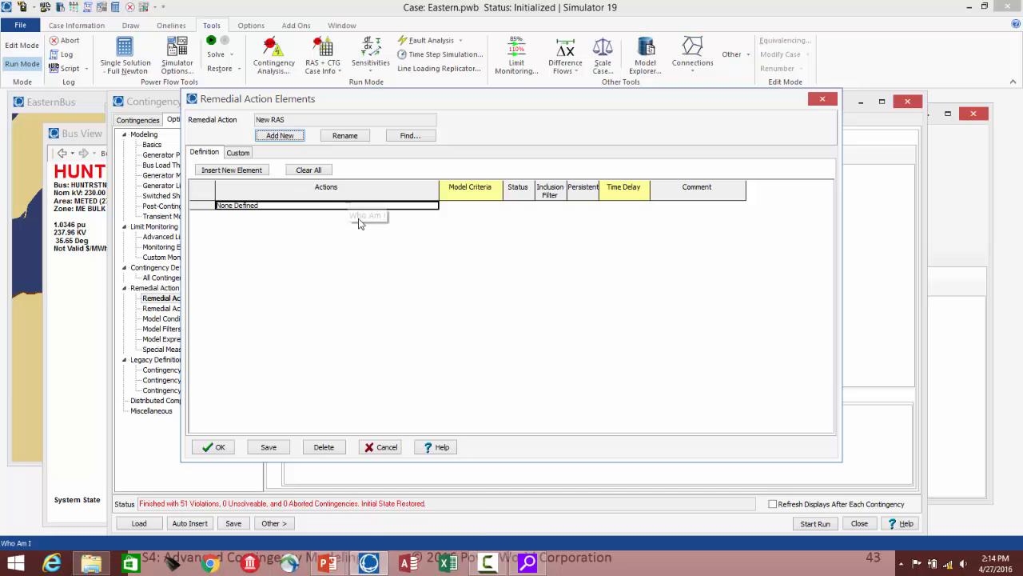
pyautogui.click(382, 447)
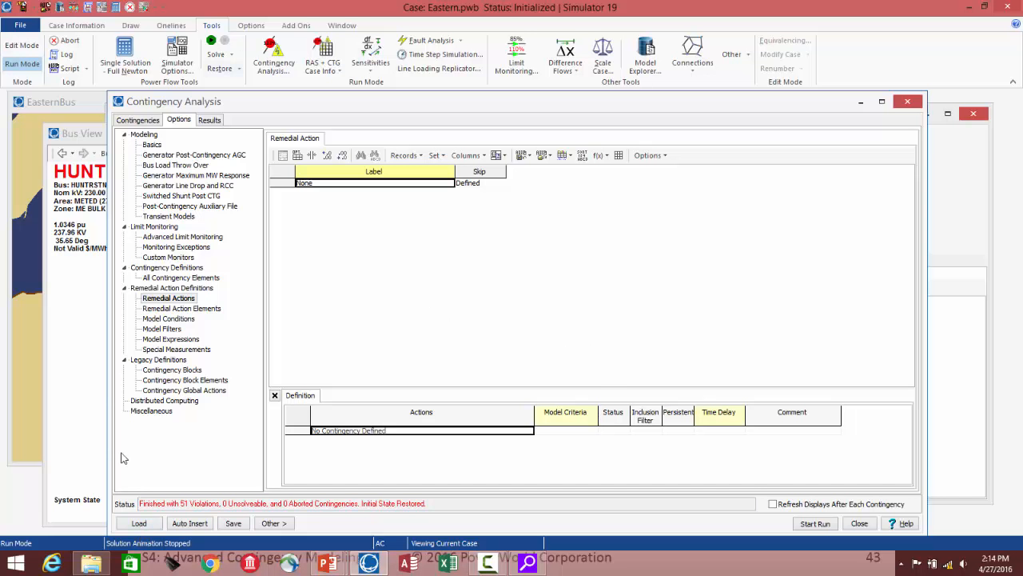
# Step: Load the contingency file S04AdvancedCTG01.aux from the S04_AdvancedContingency folder, deleting the existing contingencies first
pyautogui.click(136, 524)
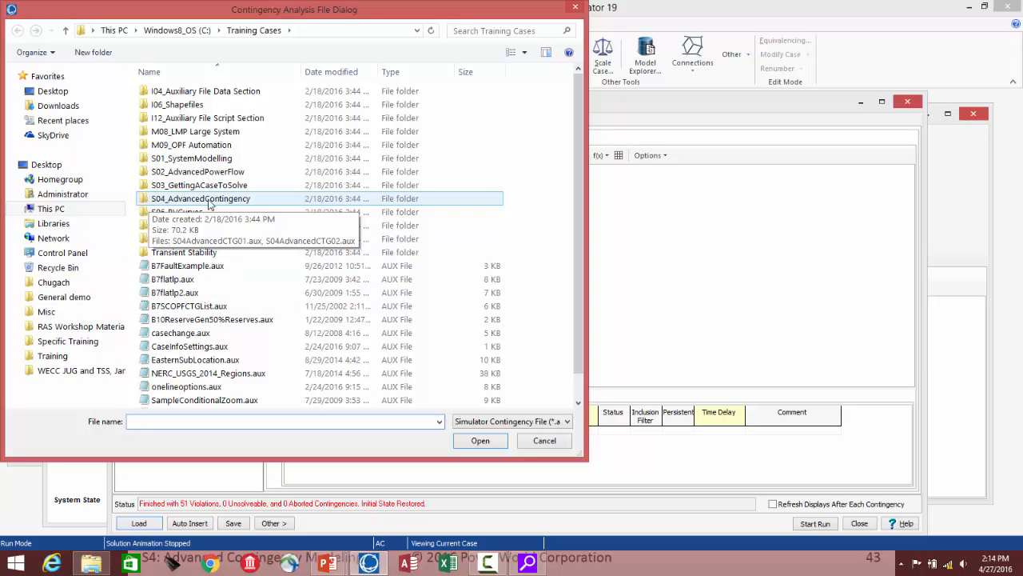
pyautogui.doubleClick(206, 205)
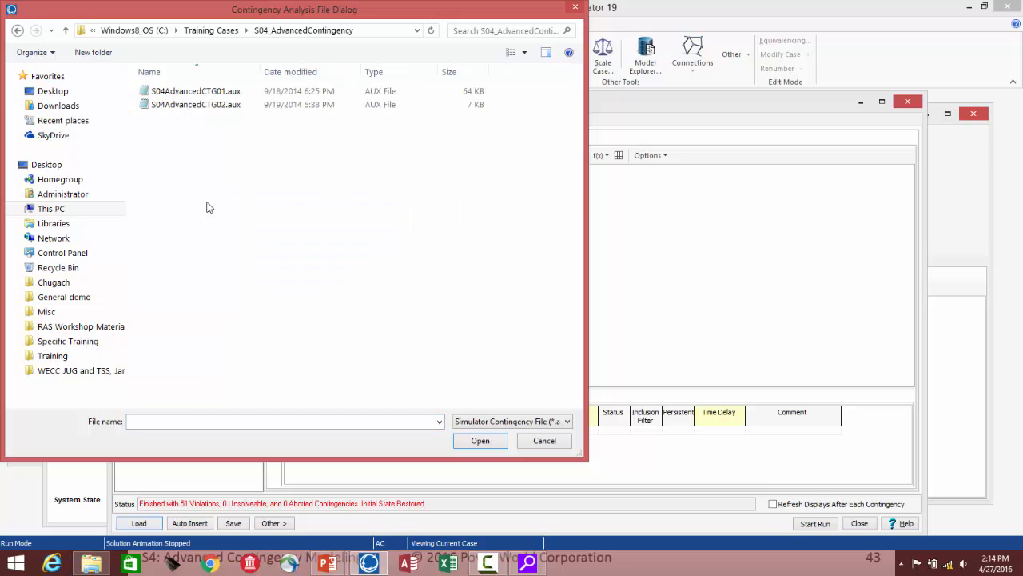
pyautogui.click(198, 95)
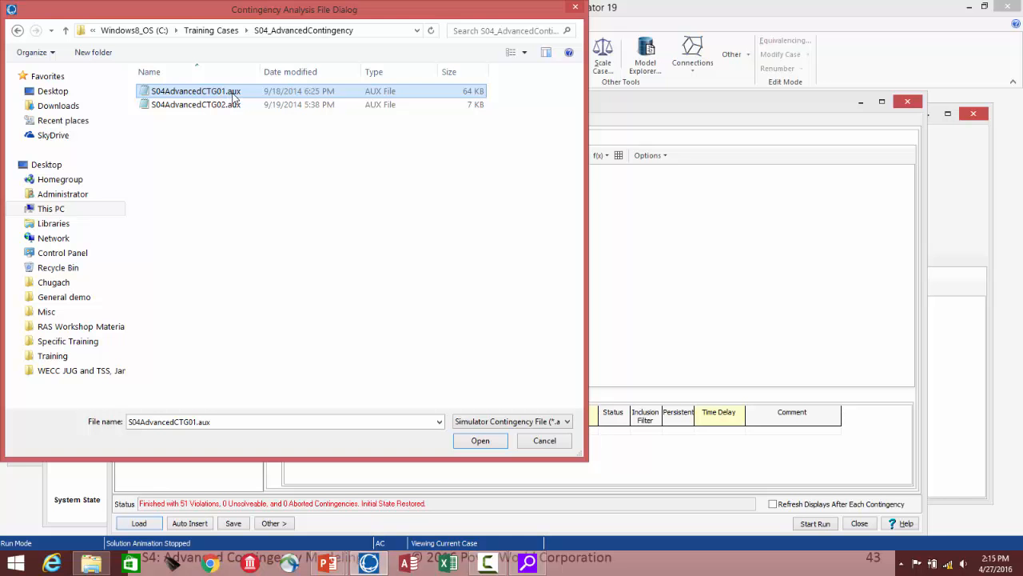
pyautogui.doubleClick(235, 96)
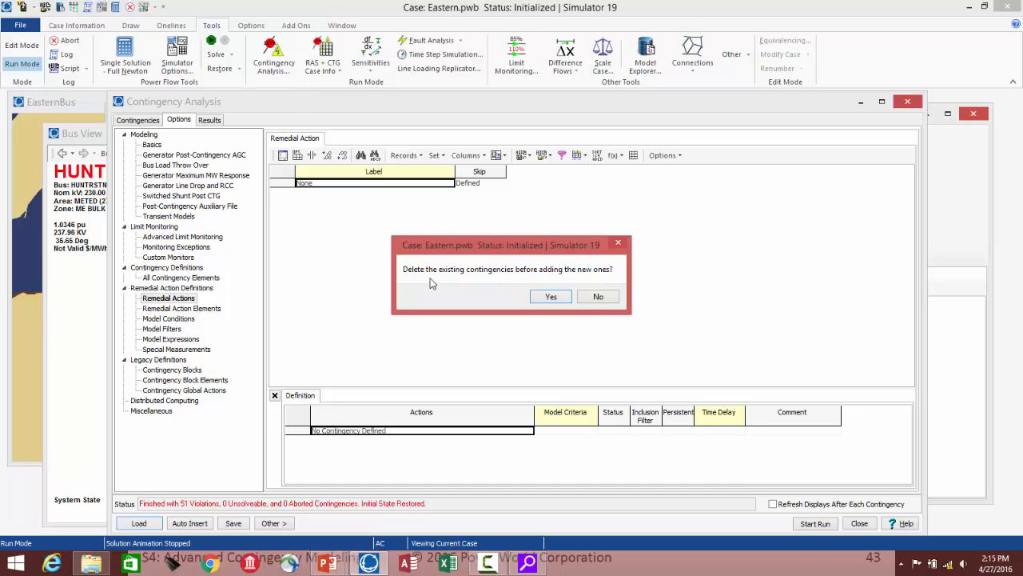
pyautogui.click(551, 297)
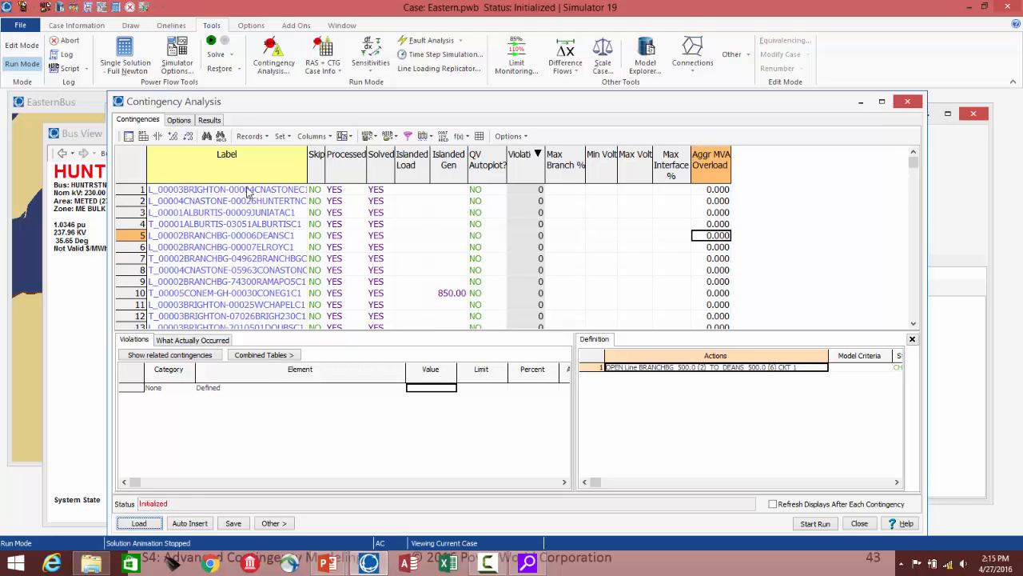
# Step: Review the contingency options for basic modeling, advanced limit monitoring and monitoring exceptions
pyautogui.click(179, 121)
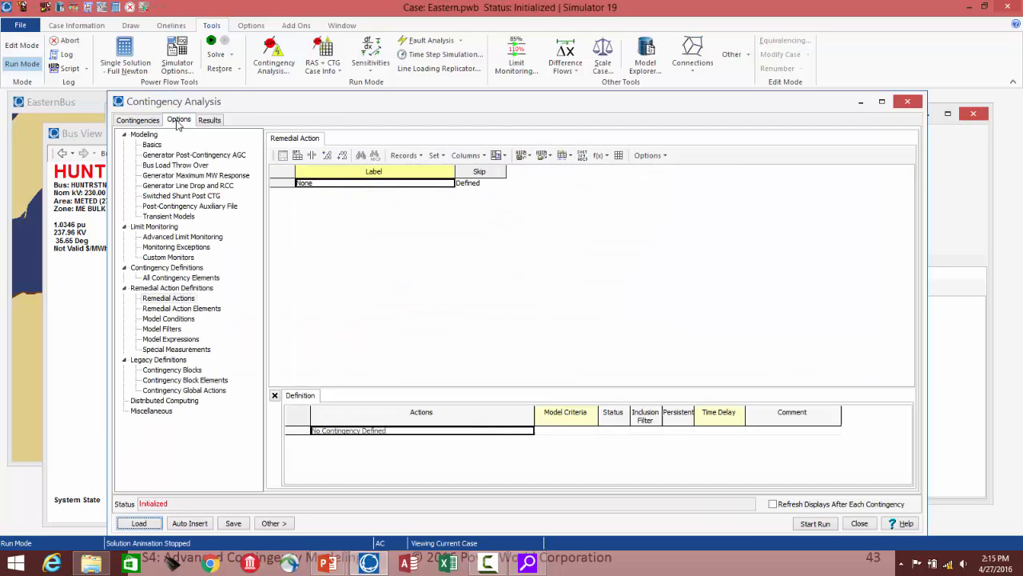
pyautogui.click(155, 146)
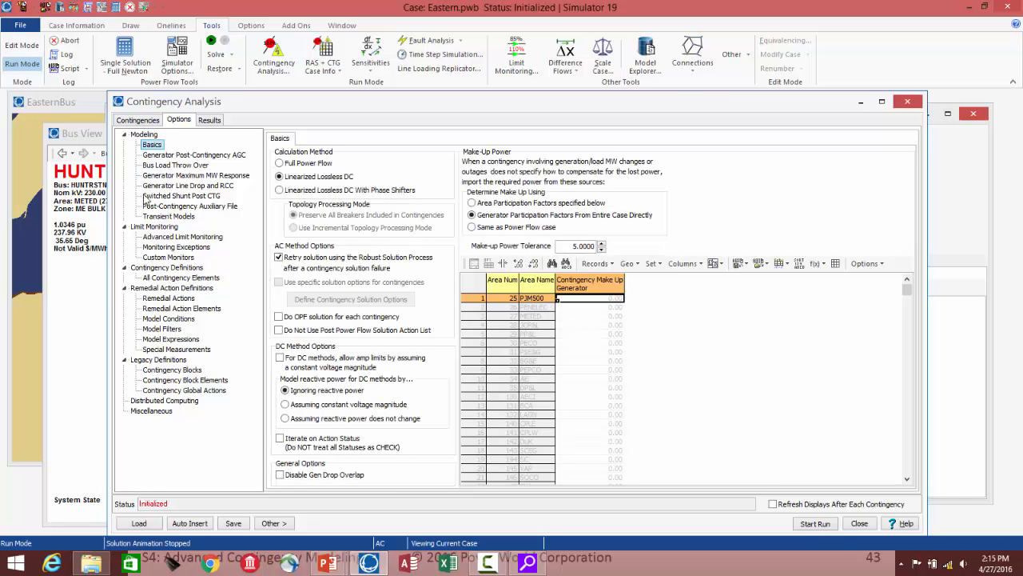
pyautogui.click(169, 238)
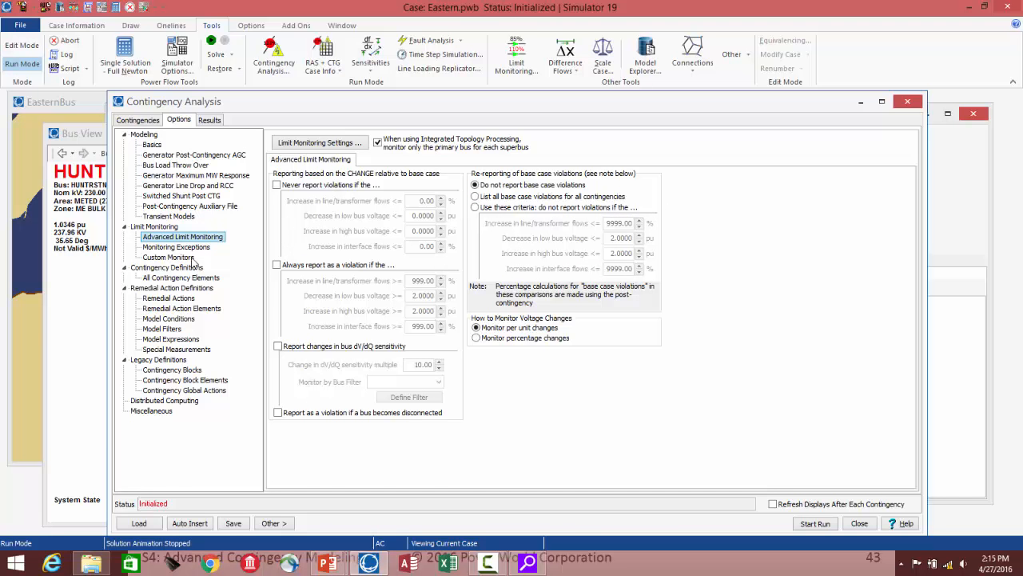
pyautogui.click(178, 247)
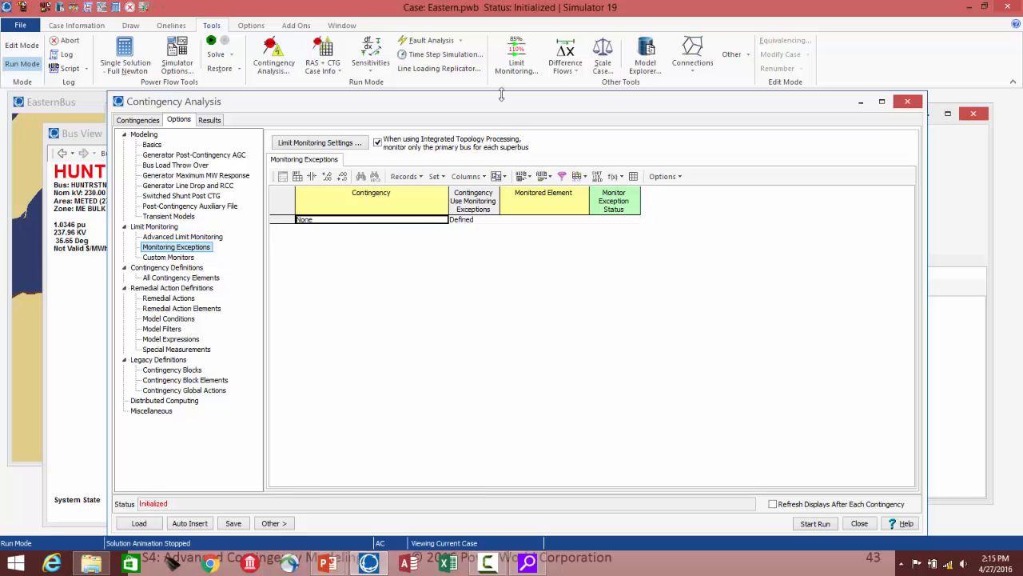
# Step: Examine the case's limit monitoring settings, including the Default limit group and the area reporting ranges, and close them
pyautogui.click(518, 68)
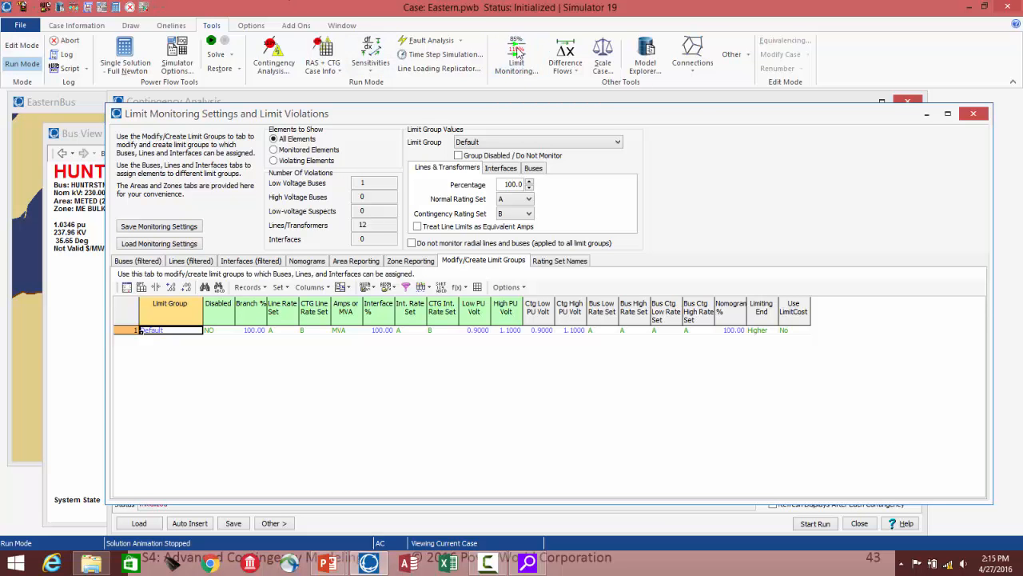
pyautogui.click(358, 263)
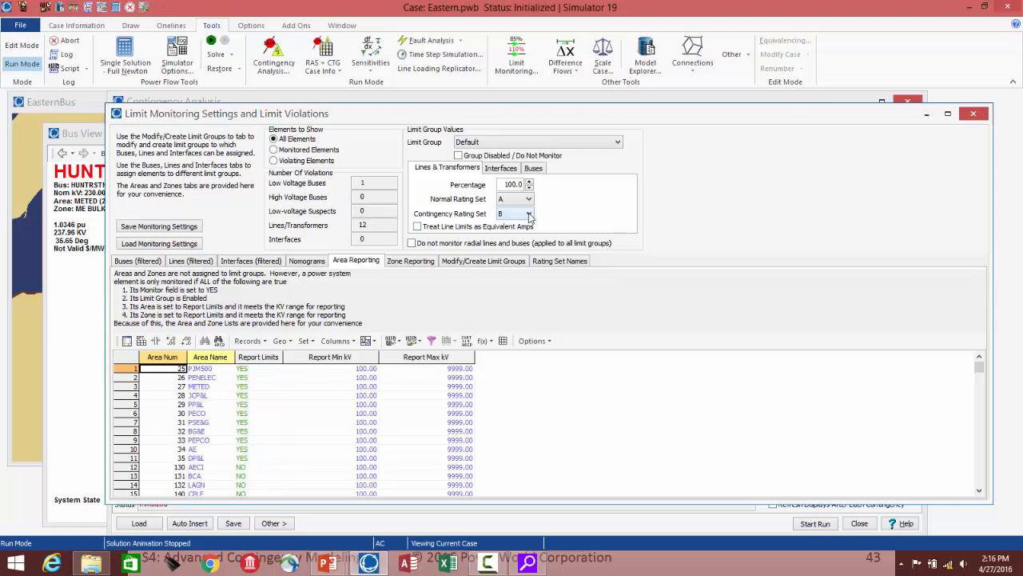
pyautogui.click(974, 114)
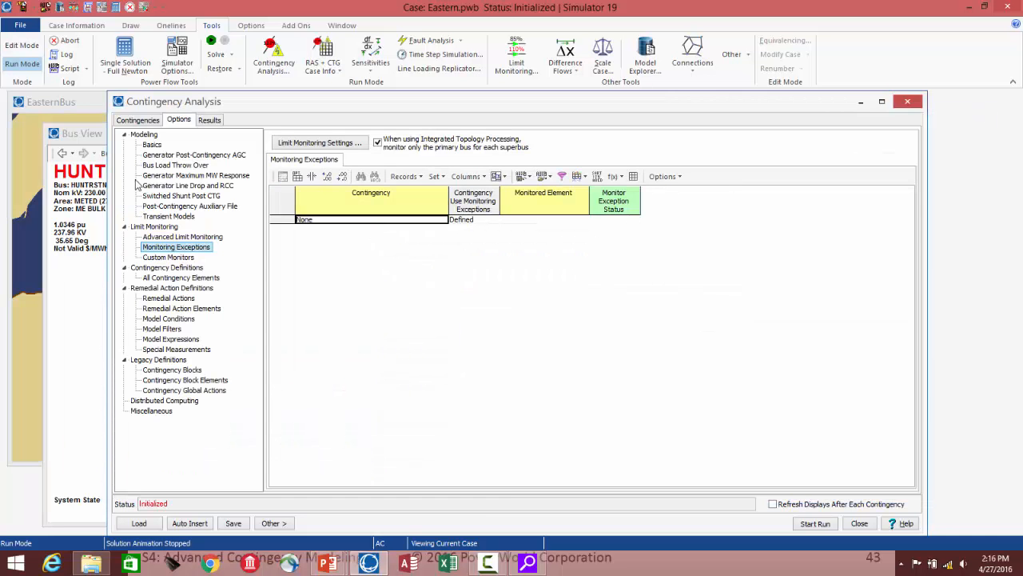
# Step: Run the contingency analysis on the loaded set and inspect the violations for the Brighton–Conastone and Conastone–Hunterstown line outages
pyautogui.click(138, 120)
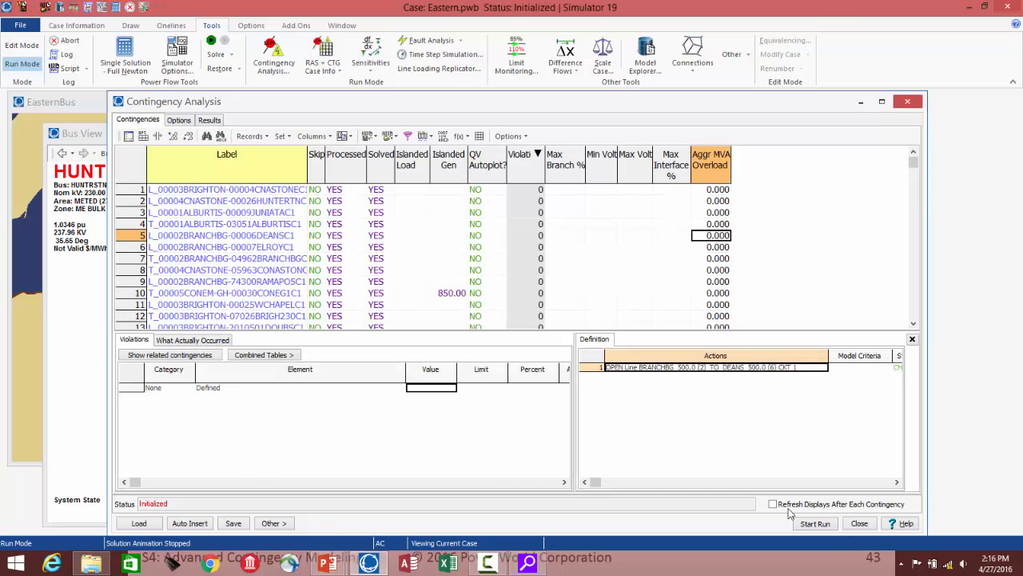
pyautogui.click(815, 523)
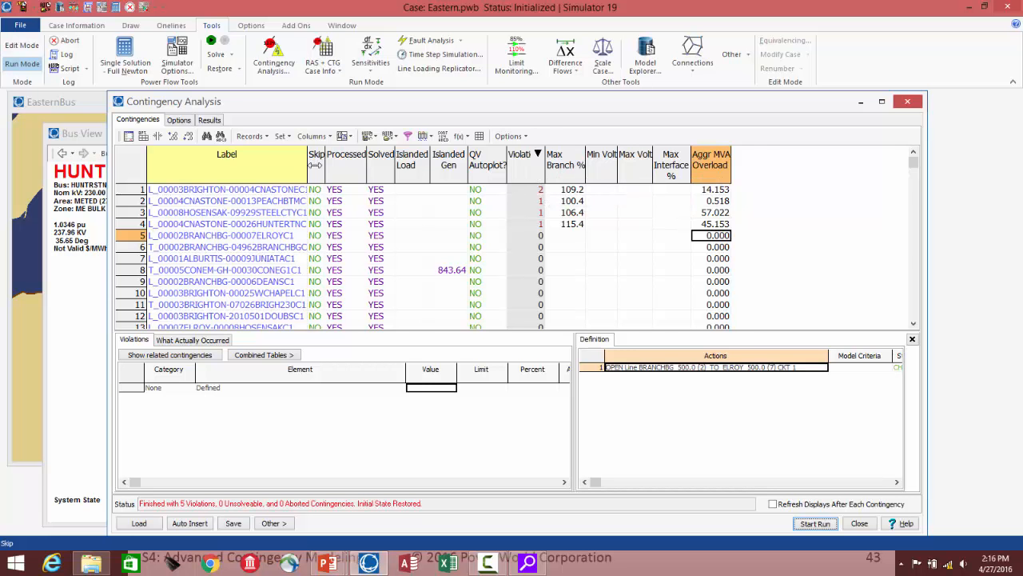
pyautogui.moveTo(315, 164); pyautogui.dragTo(339, 164)
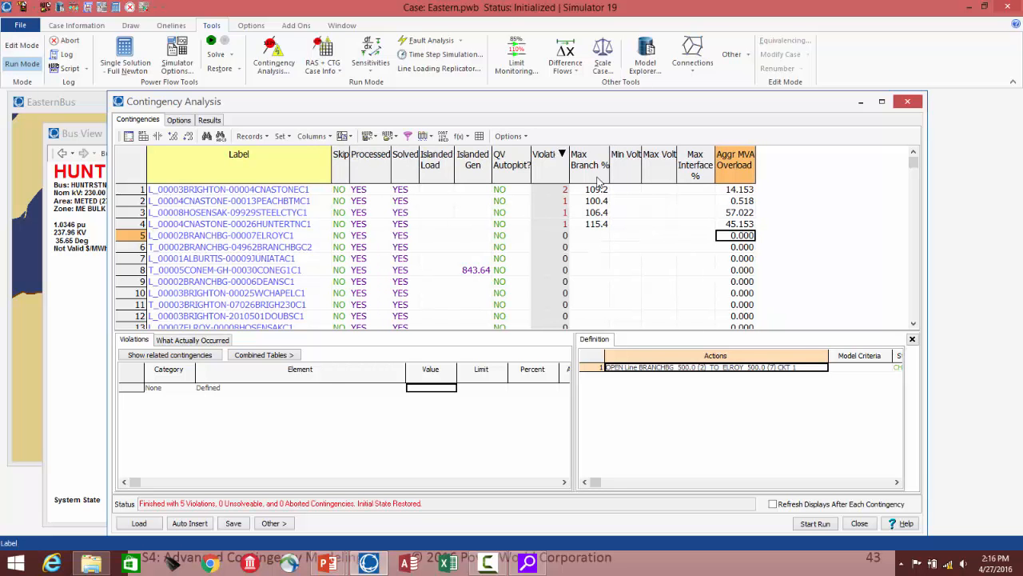
pyautogui.click(596, 225)
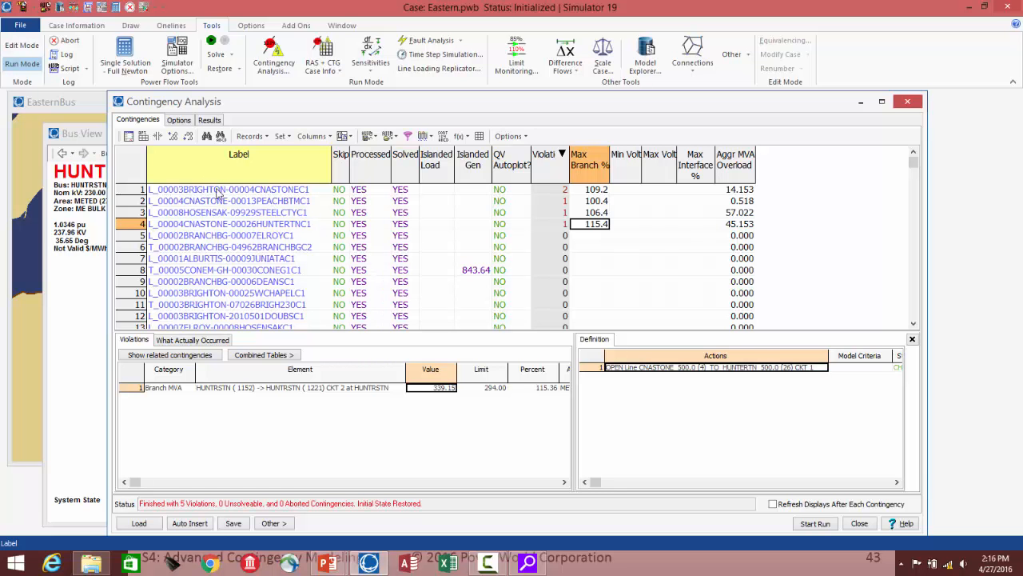
pyautogui.click(263, 194)
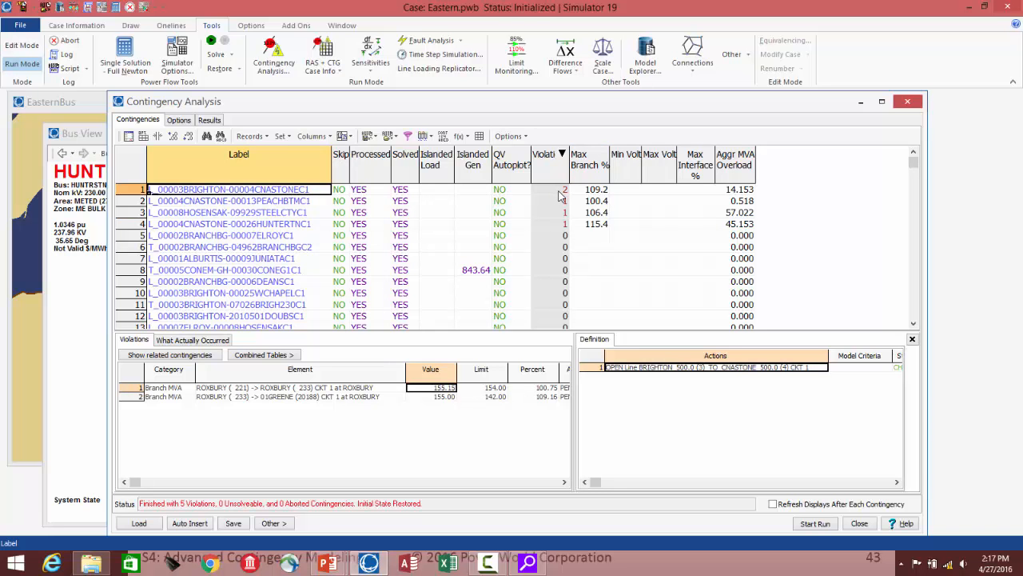
pyautogui.click(259, 226)
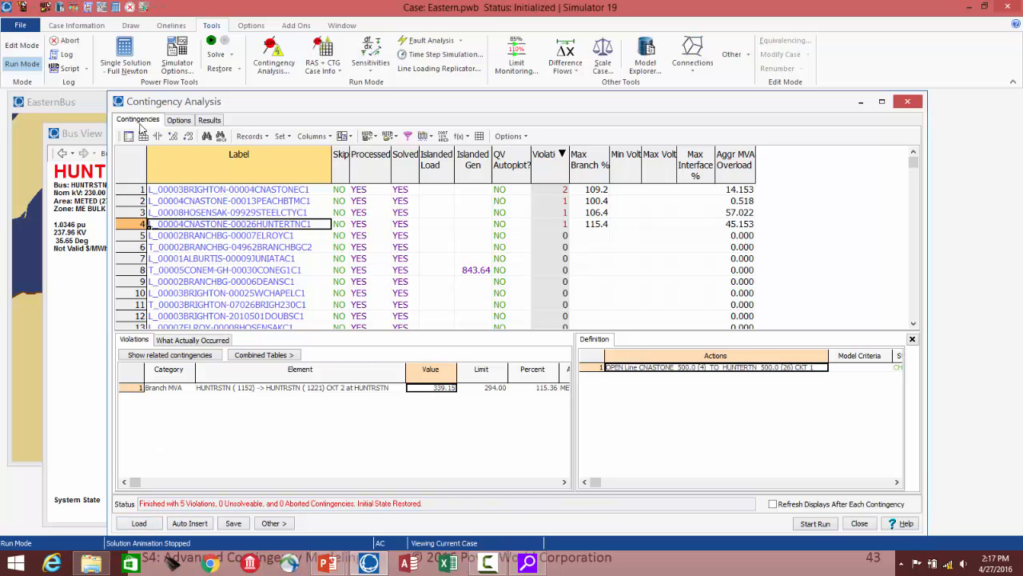
# Step: Load the contingency file S04AdvancedCTG02.aux while keeping the existing contingencies
pyautogui.click(147, 528)
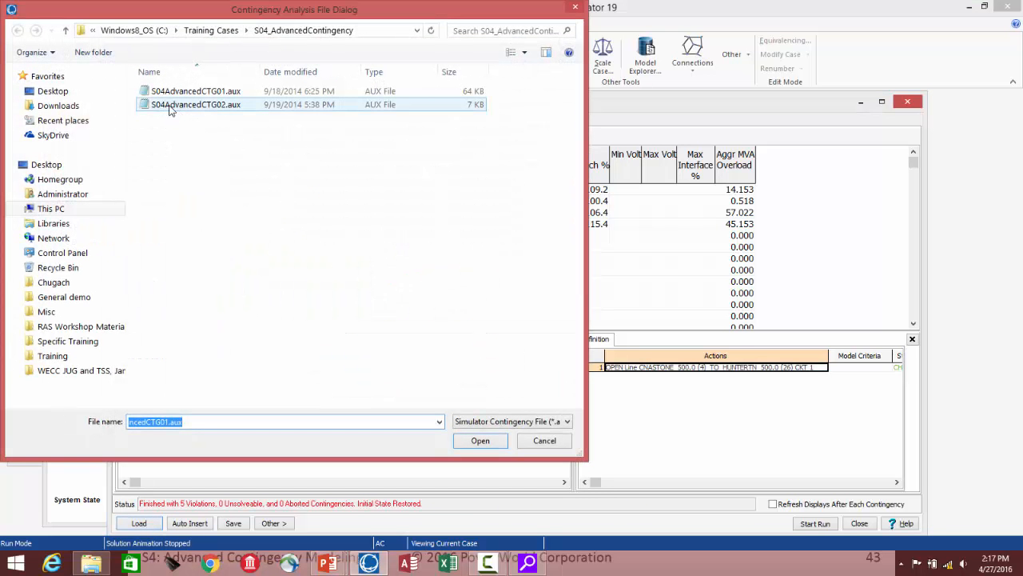
pyautogui.doubleClick(213, 104)
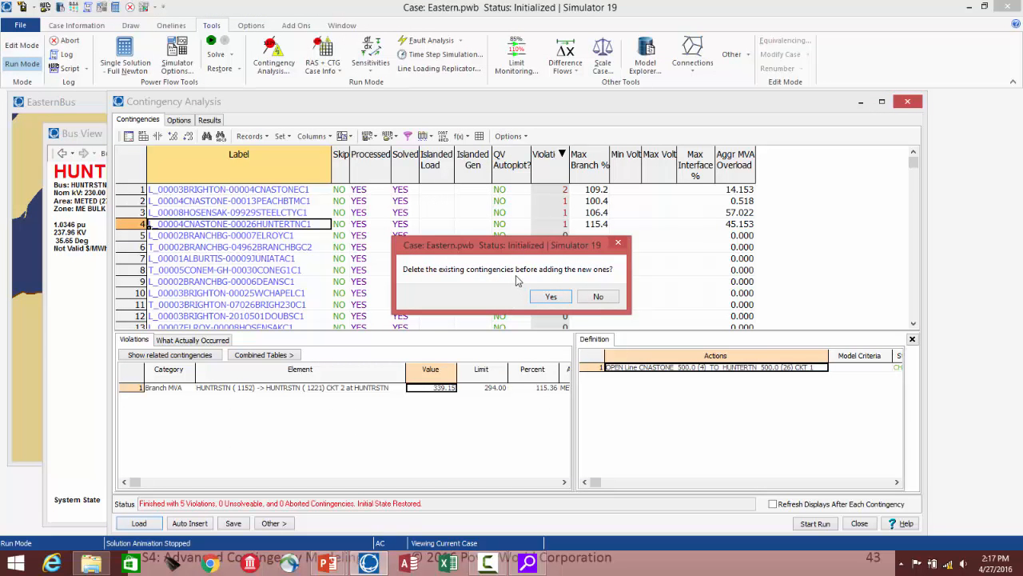
pyautogui.click(599, 297)
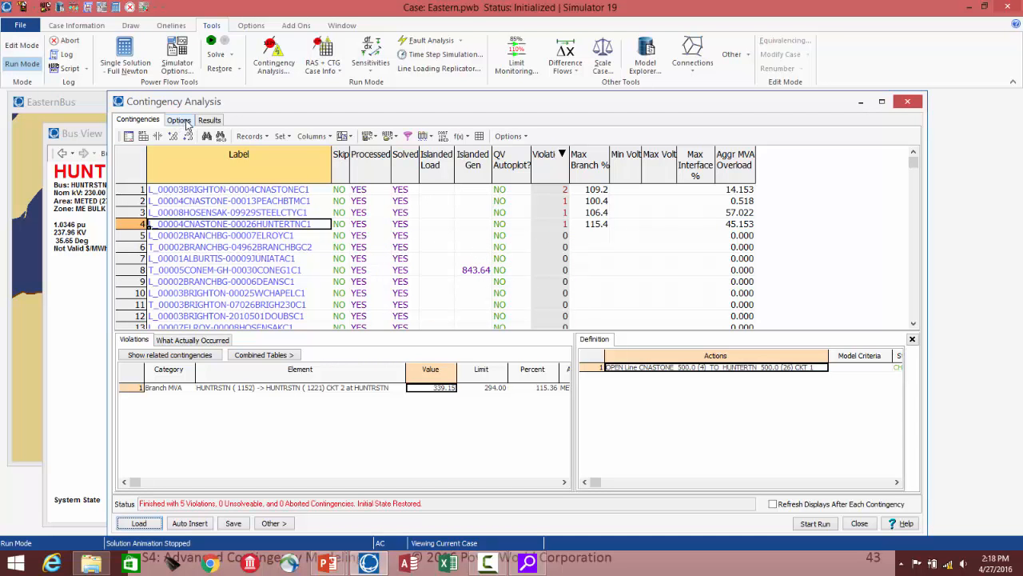
# Step: View the loaded remedial actions and the definition of the Roxbury-Greene 138 kV action
pyautogui.click(185, 122)
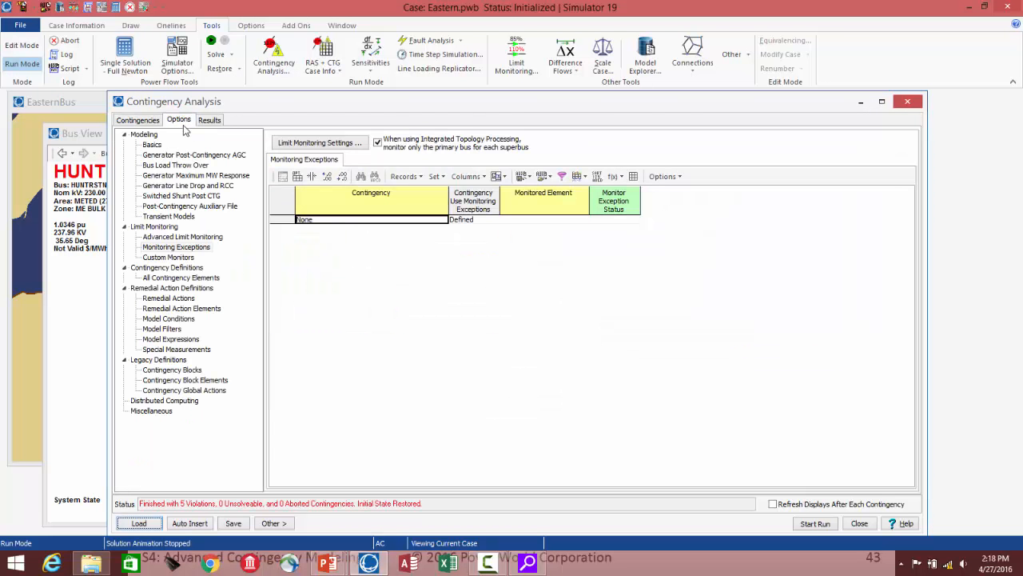
pyautogui.click(170, 300)
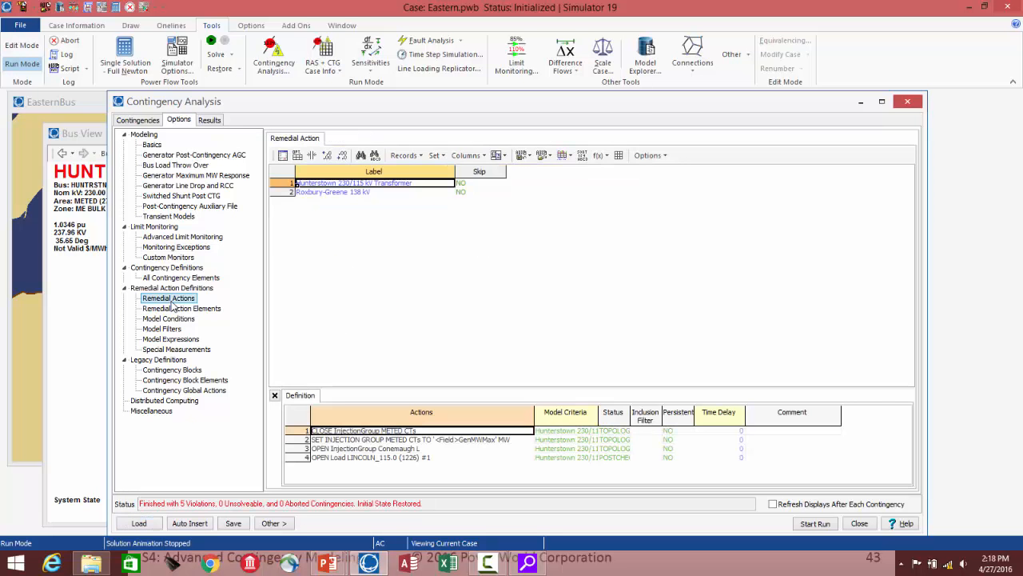
pyautogui.click(326, 193)
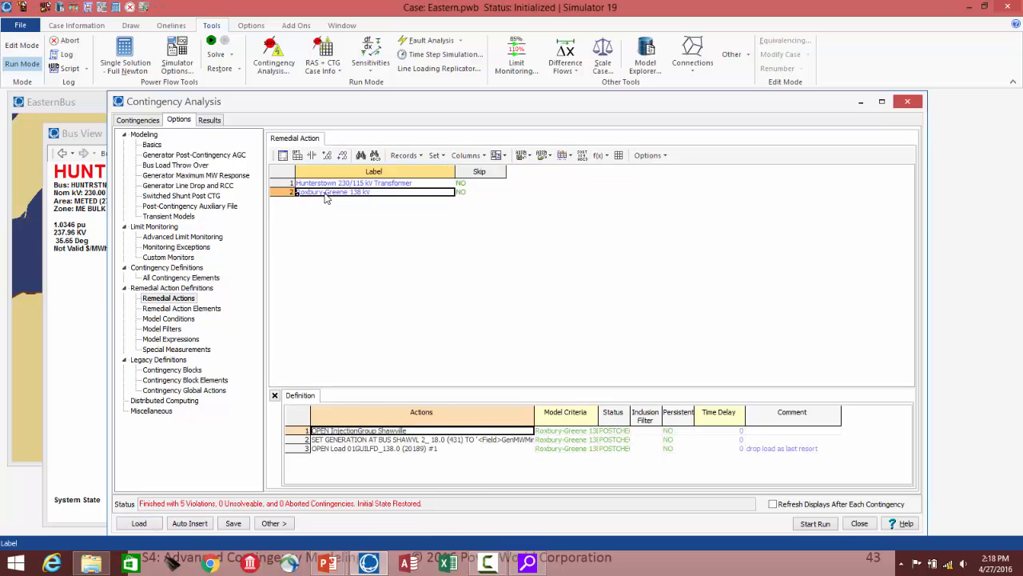
pyautogui.scroll(5, 326, 197)
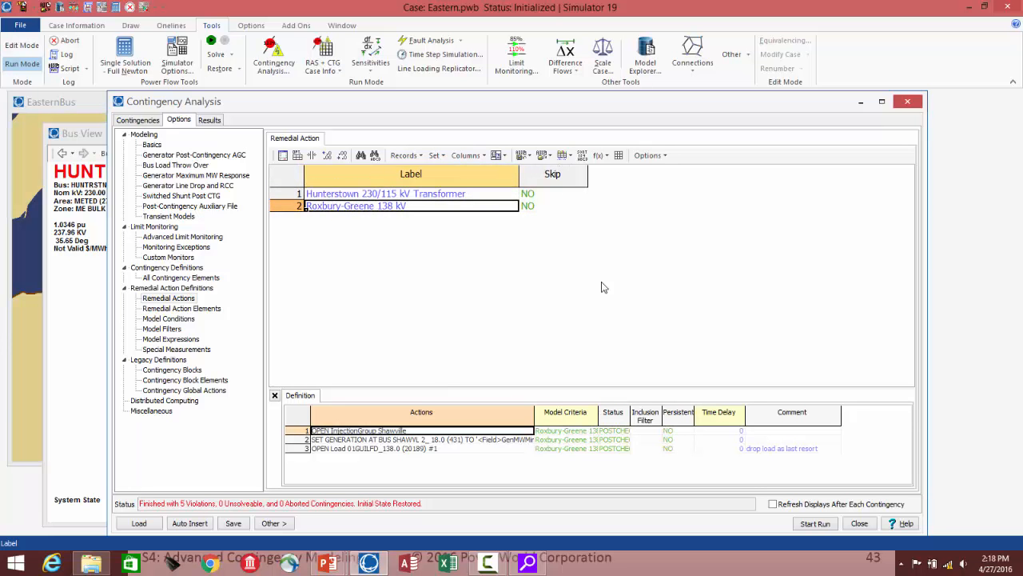
# Step: Examine the actions and model criteria of the Hunterstown 230/115 kV Transformer remedial action, resizing the definition list and its columns for readability
pyautogui.click(421, 195)
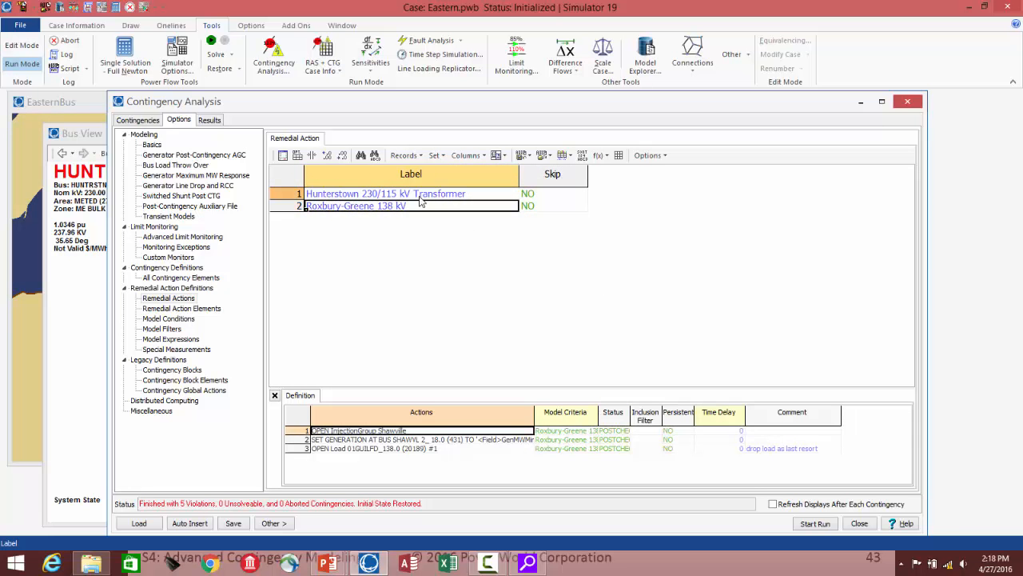
pyautogui.moveTo(389, 351); pyautogui.dragTo(389, 350)
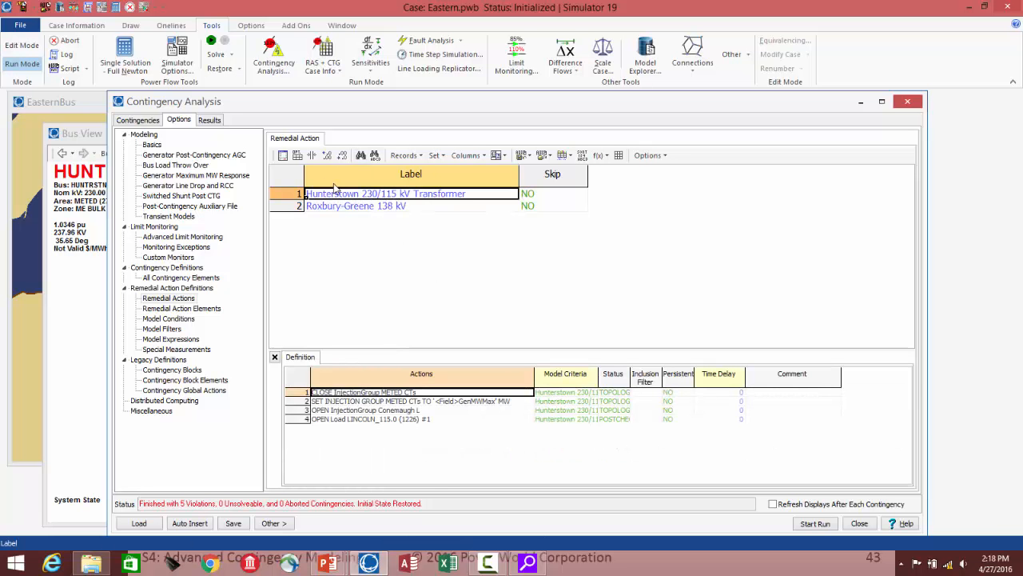
pyautogui.click(418, 395)
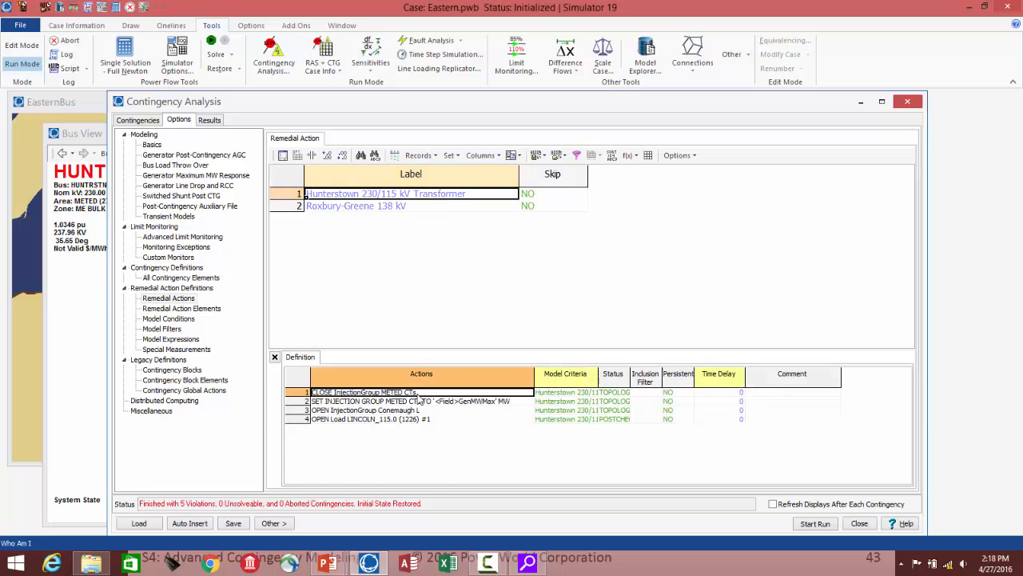
pyautogui.scroll(6, 418, 399)
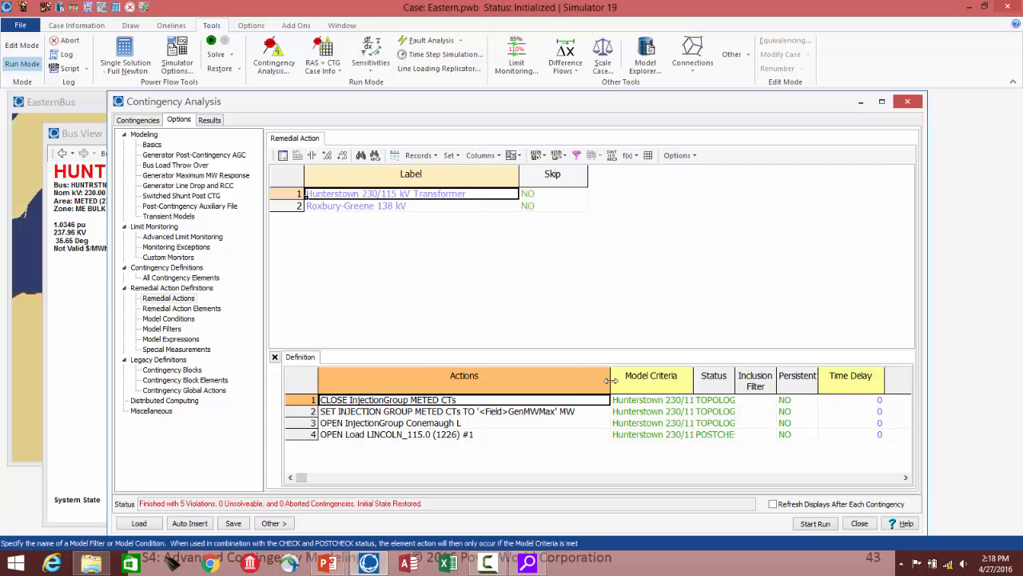
pyautogui.moveTo(609, 387); pyautogui.dragTo(584, 390)
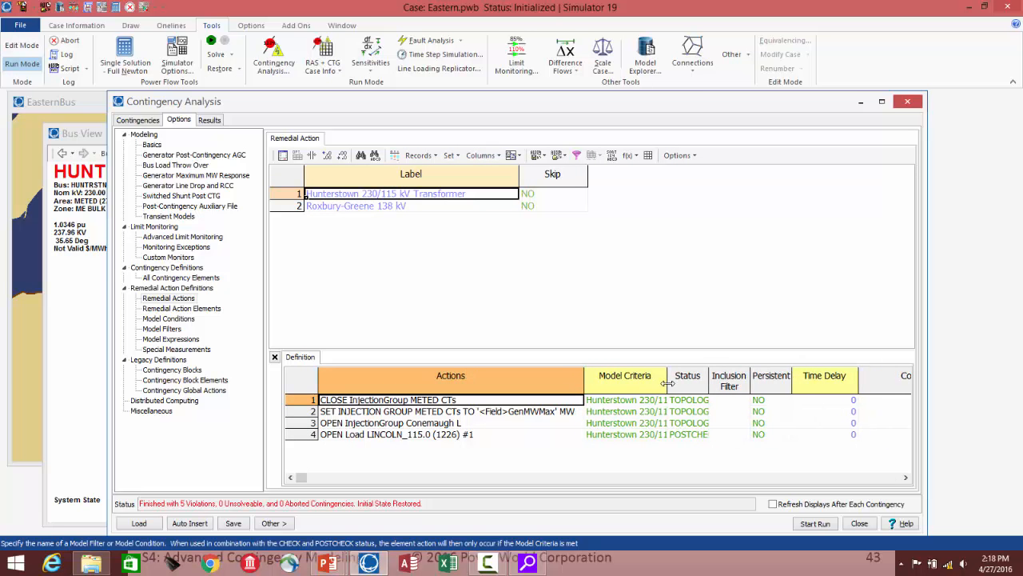
pyautogui.moveTo(668, 383); pyautogui.dragTo(728, 398)
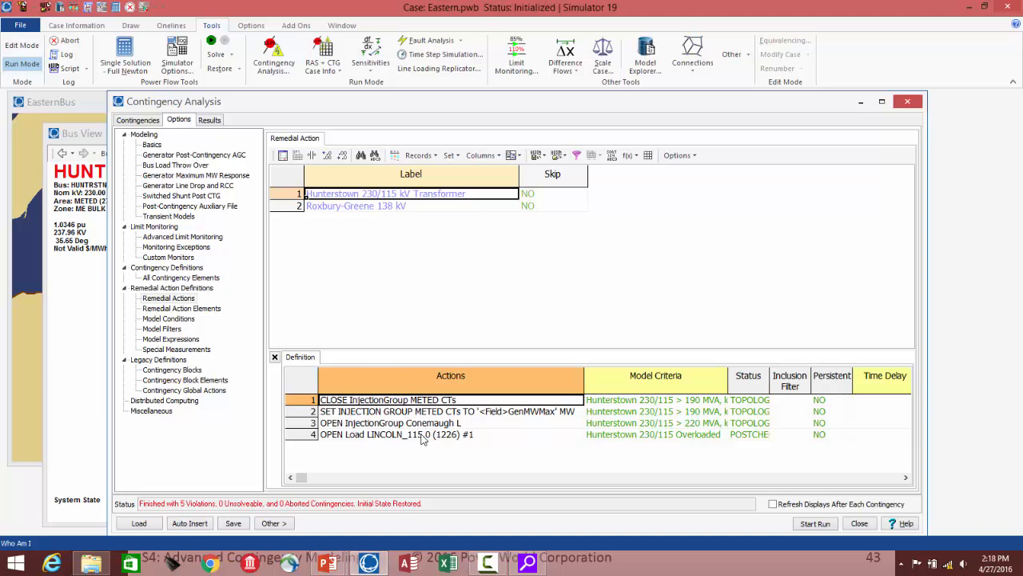
pyautogui.click(371, 423)
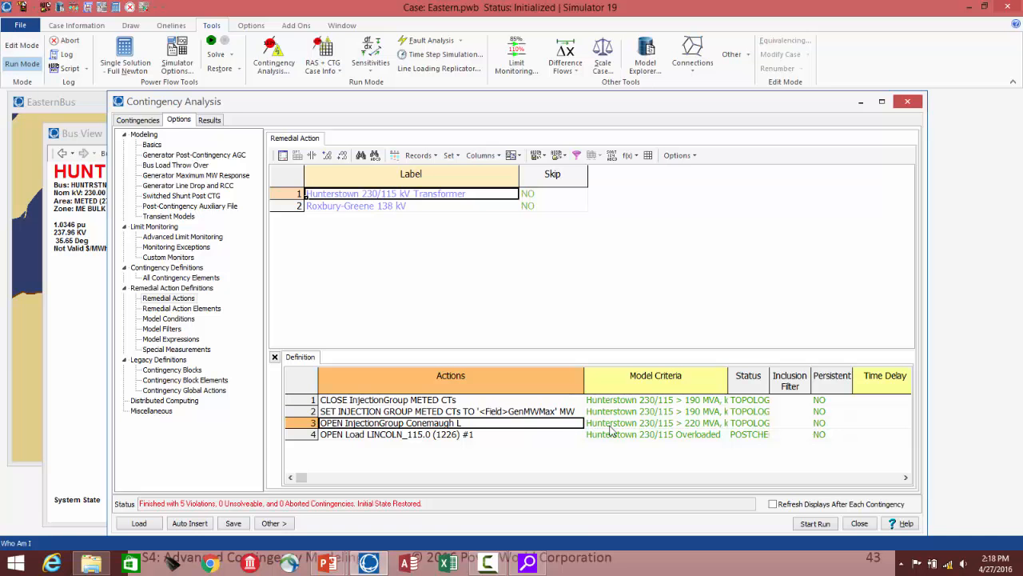
pyautogui.moveTo(727, 387); pyautogui.dragTo(774, 389)
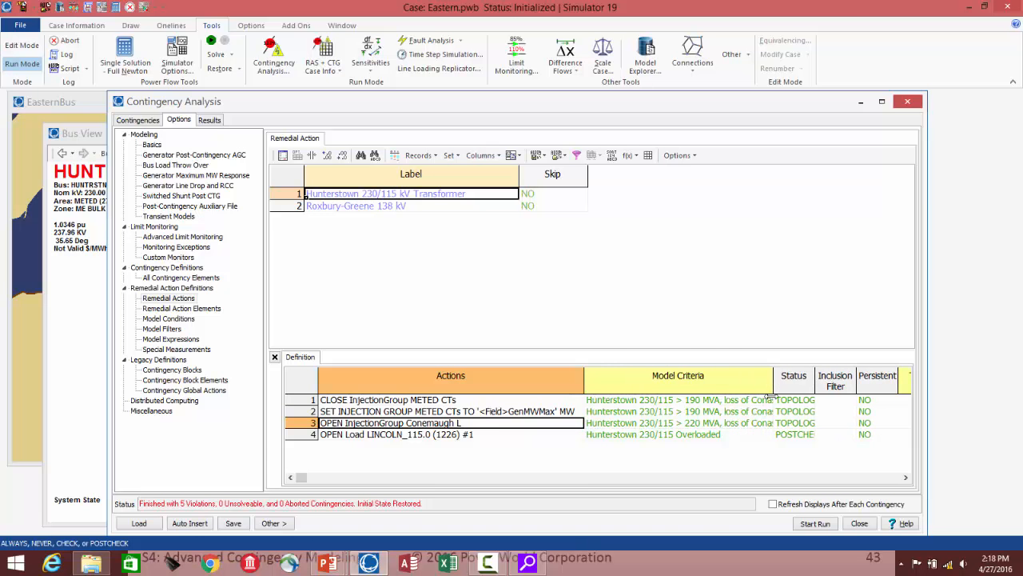
pyautogui.click(660, 424)
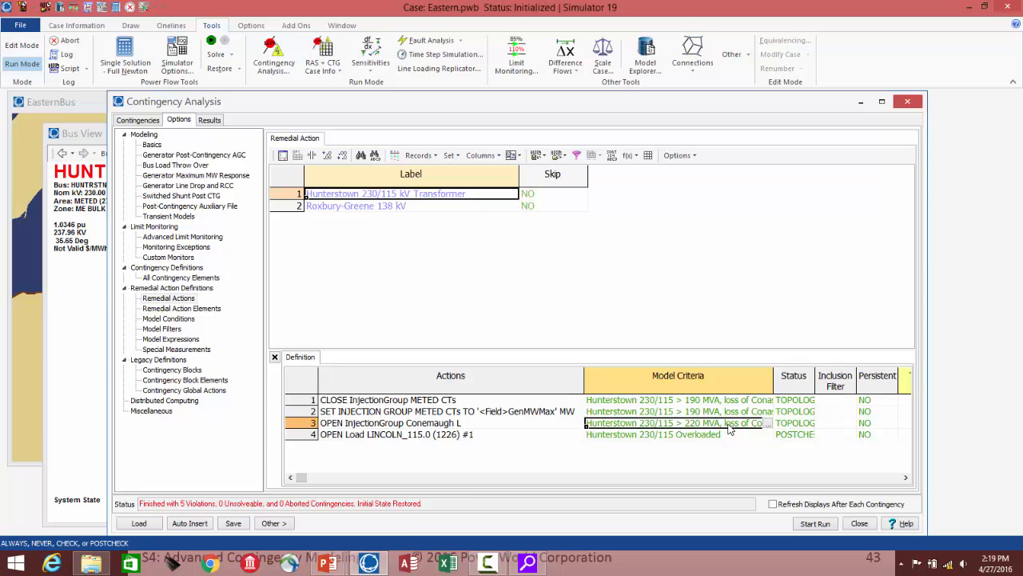
# Step: Review the model conditions for the Hunterstown 230/115 MVA thresholds and the Conastone-Hunterstown 500kV line being open
pyautogui.click(168, 318)
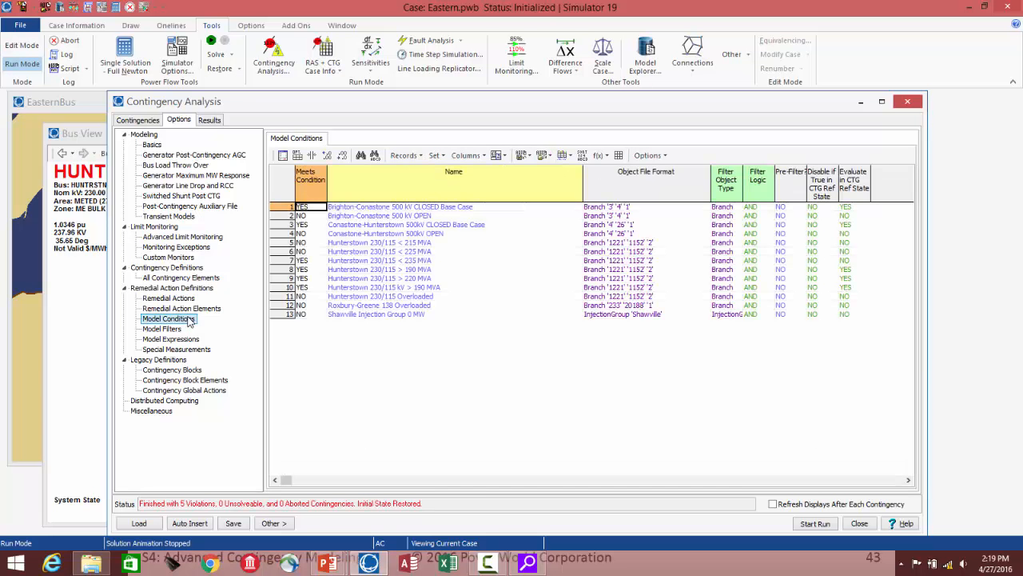
pyautogui.click(404, 242)
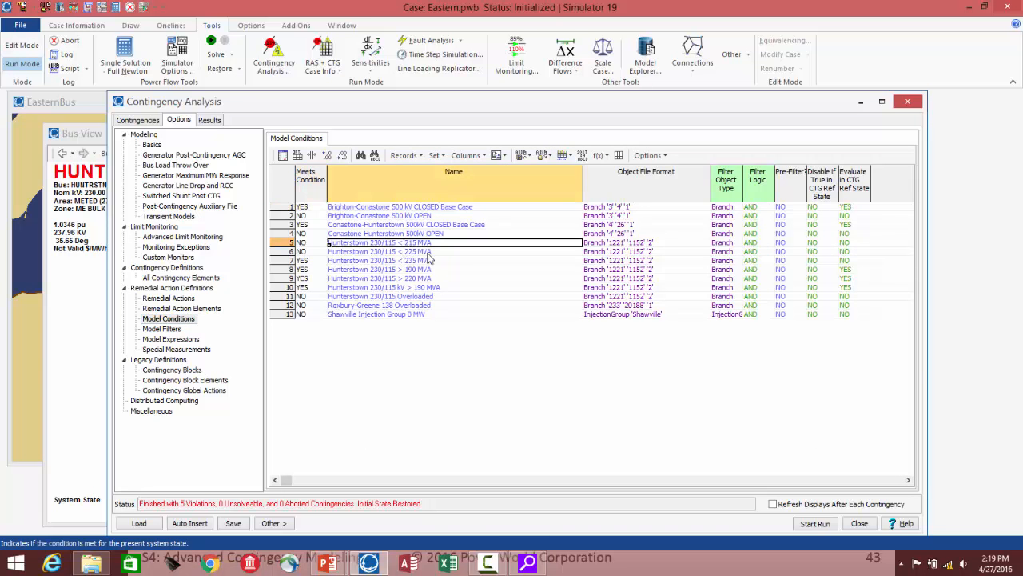
pyautogui.scroll(5, 430, 256)
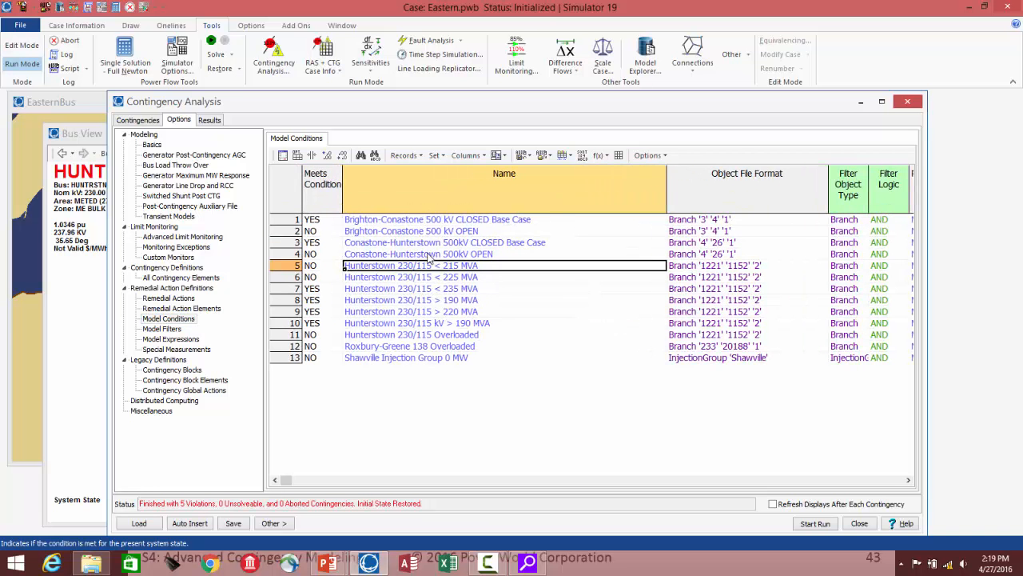
pyautogui.click(405, 302)
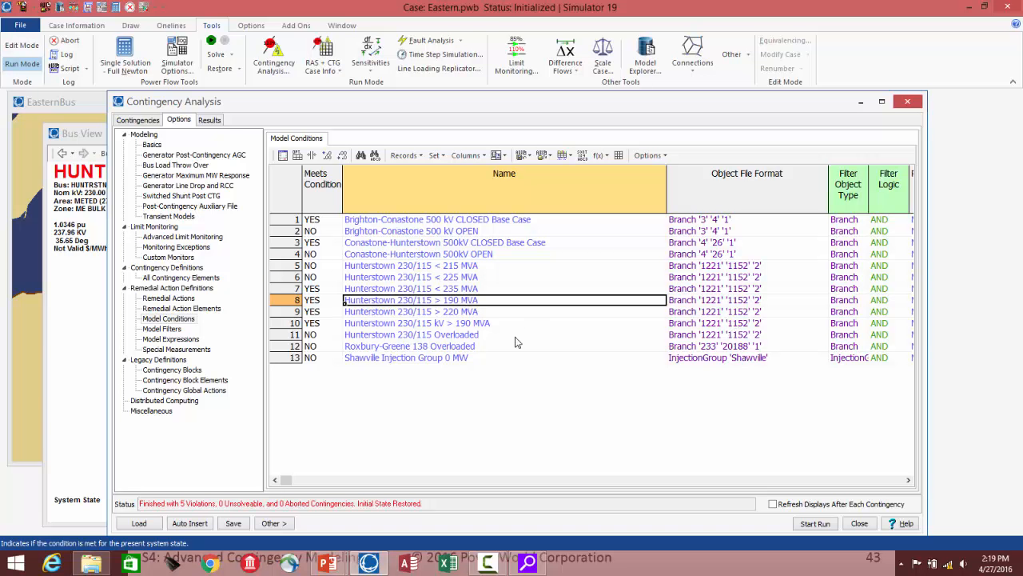
pyautogui.click(465, 313)
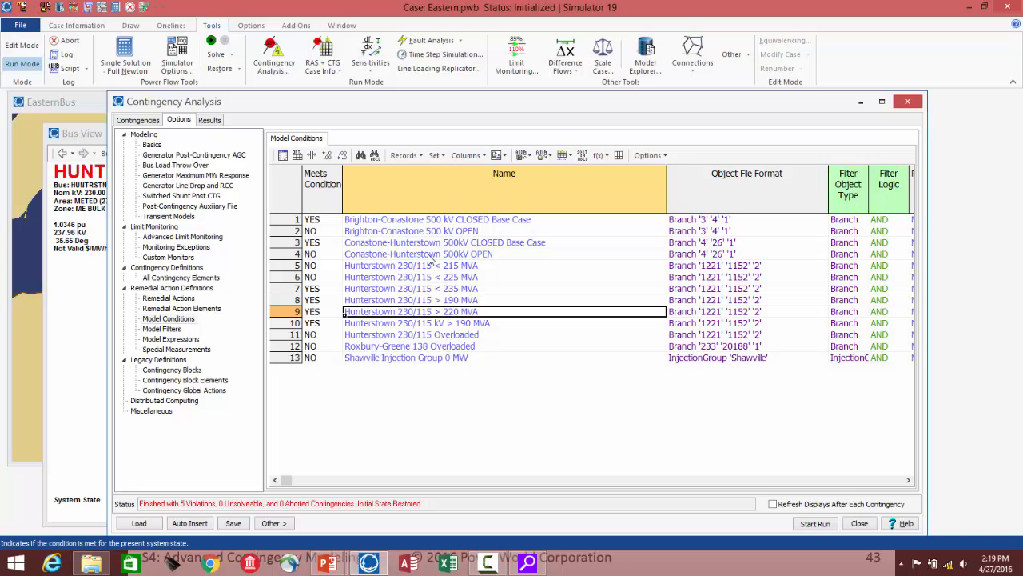
pyautogui.click(451, 254)
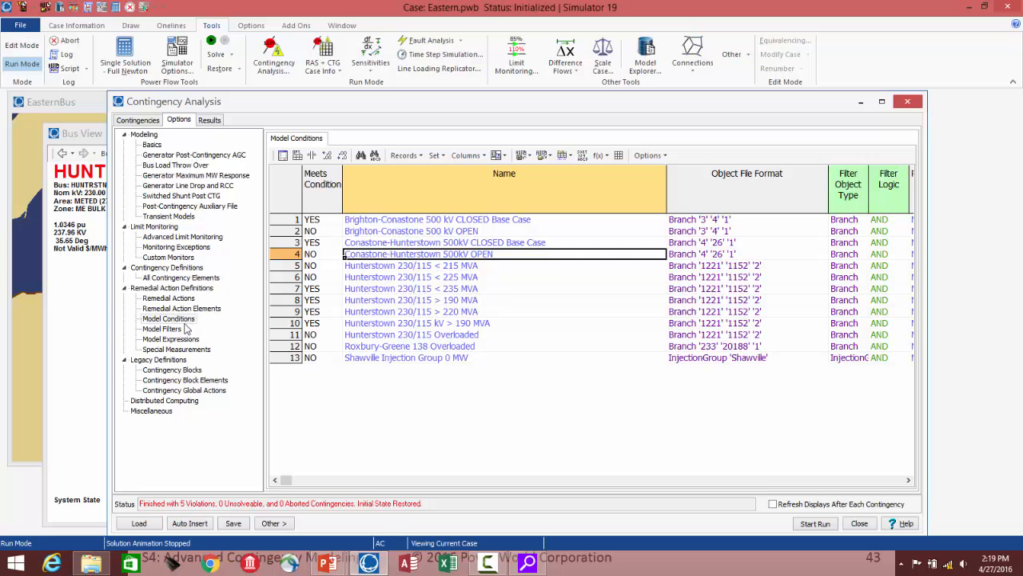
# Step: Examine the conditions combined in the model filter for Hunterstown 230/115 > 190 MVA with loss of Conastone-Hunterstown 500kV, and close it
pyautogui.click(163, 328)
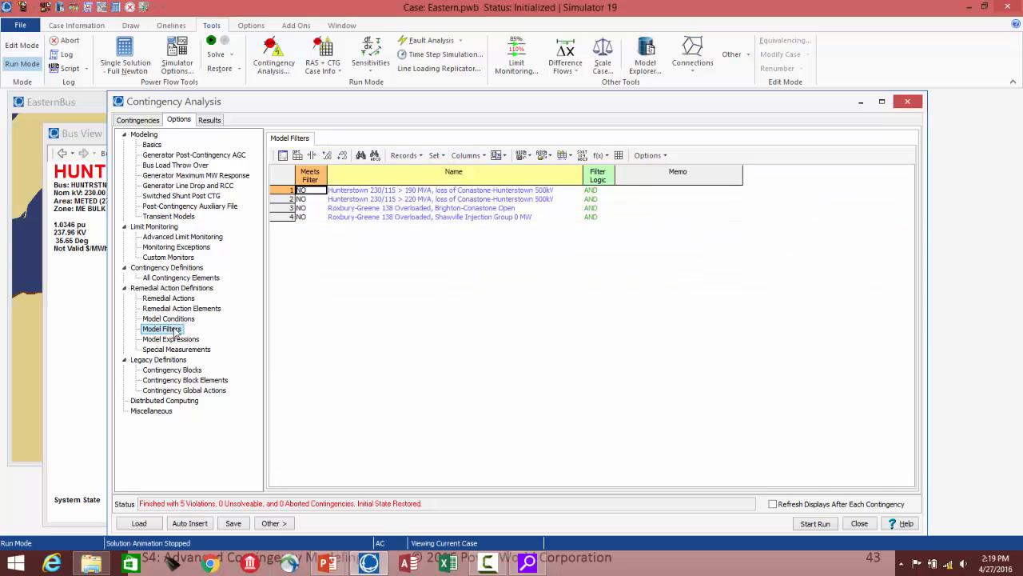
pyautogui.click(463, 209)
pyautogui.scroll(4, 463, 208)
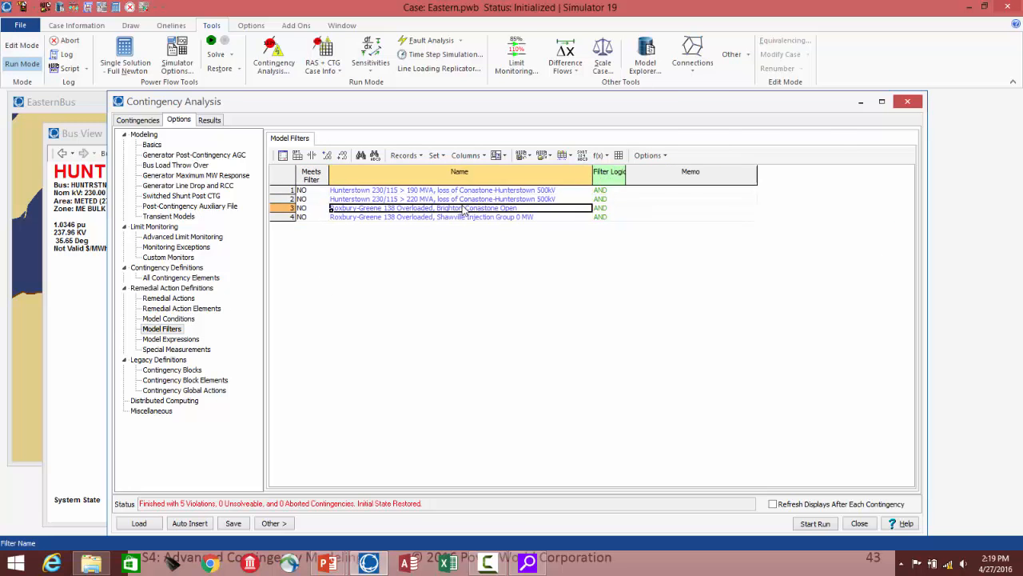
pyautogui.scroll(3, 463, 209)
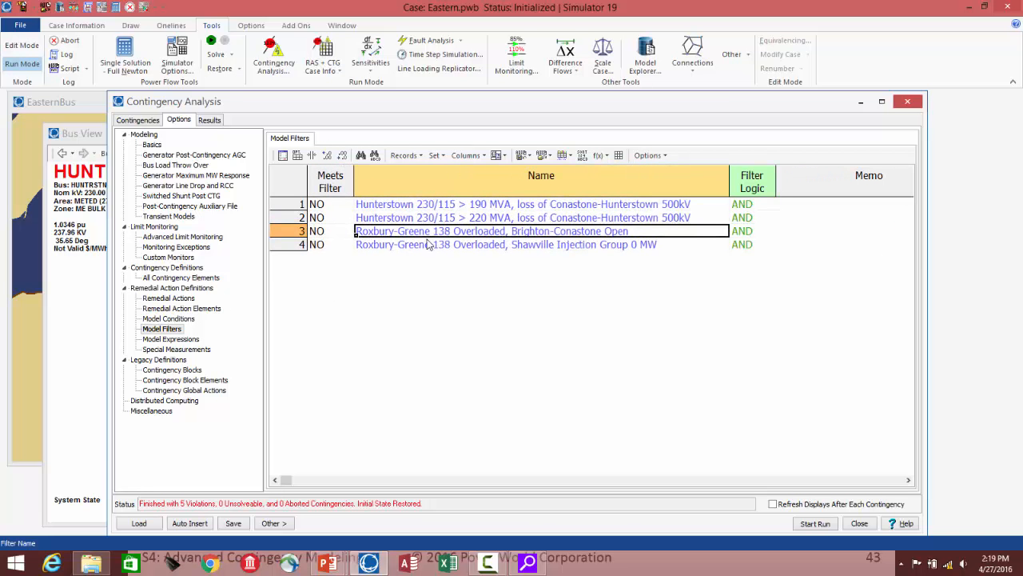
pyautogui.click(412, 206)
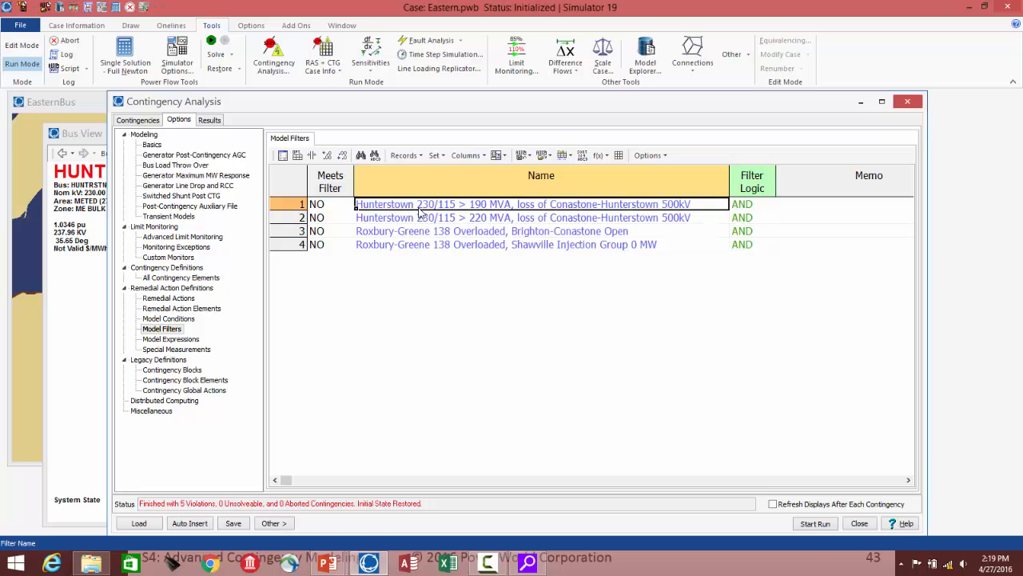
pyautogui.rightClick(421, 211)
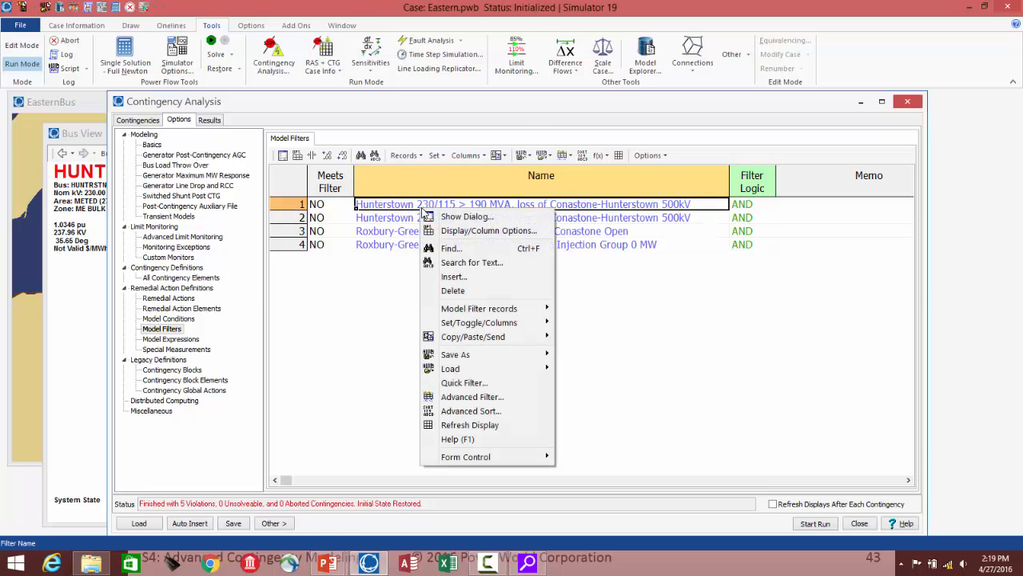
pyautogui.click(462, 217)
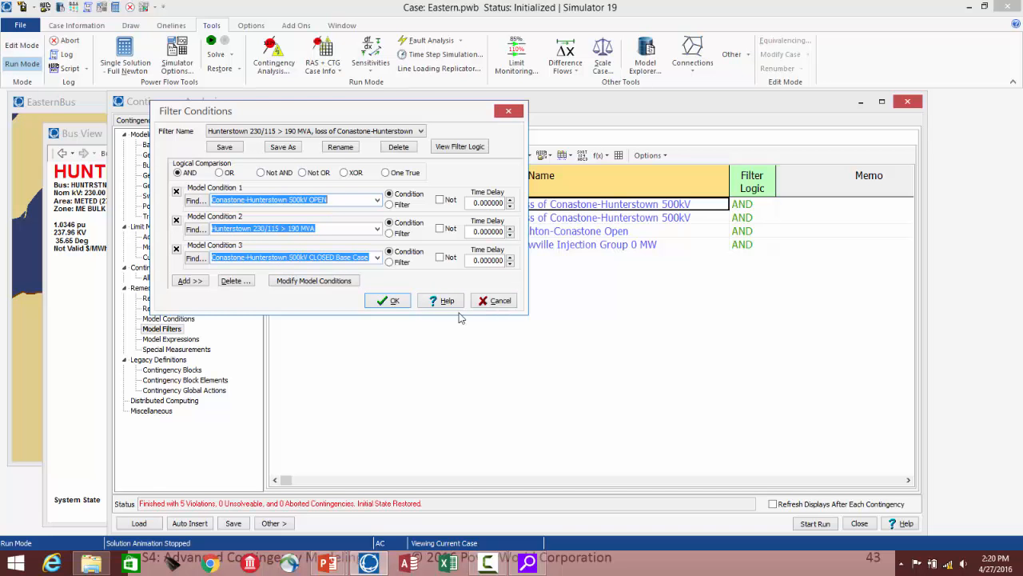
pyautogui.click(386, 306)
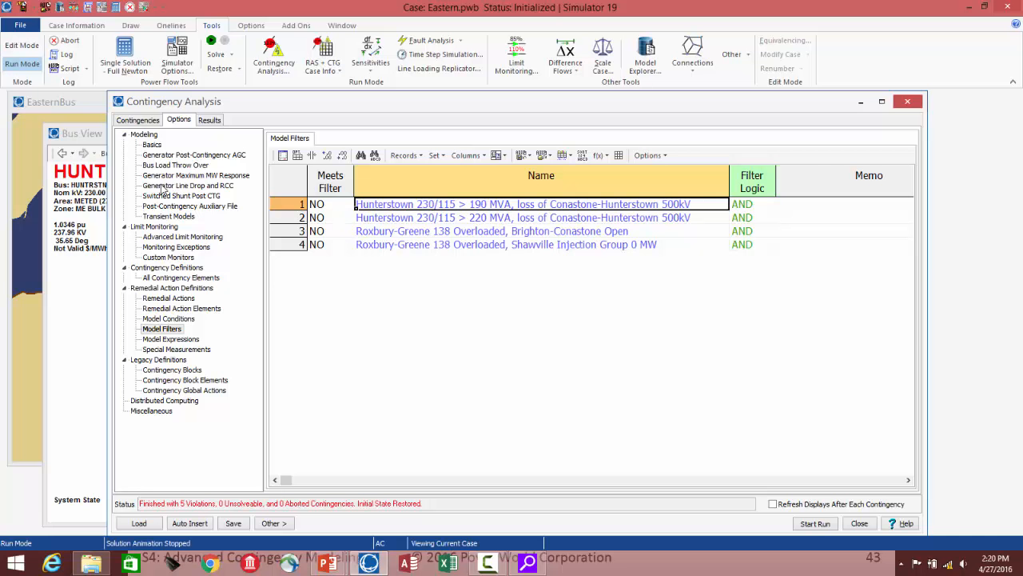
# Step: Review the model conditions list with a narrower Name column, and set the contingency calculation method to Full Power Flow
pyautogui.click(184, 319)
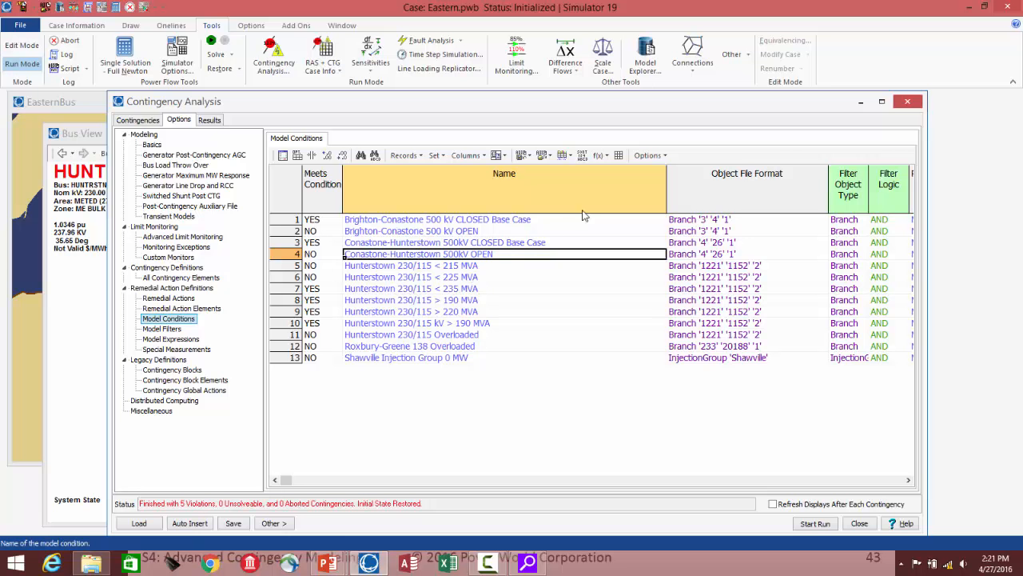
pyautogui.moveTo(667, 200); pyautogui.dragTo(582, 200)
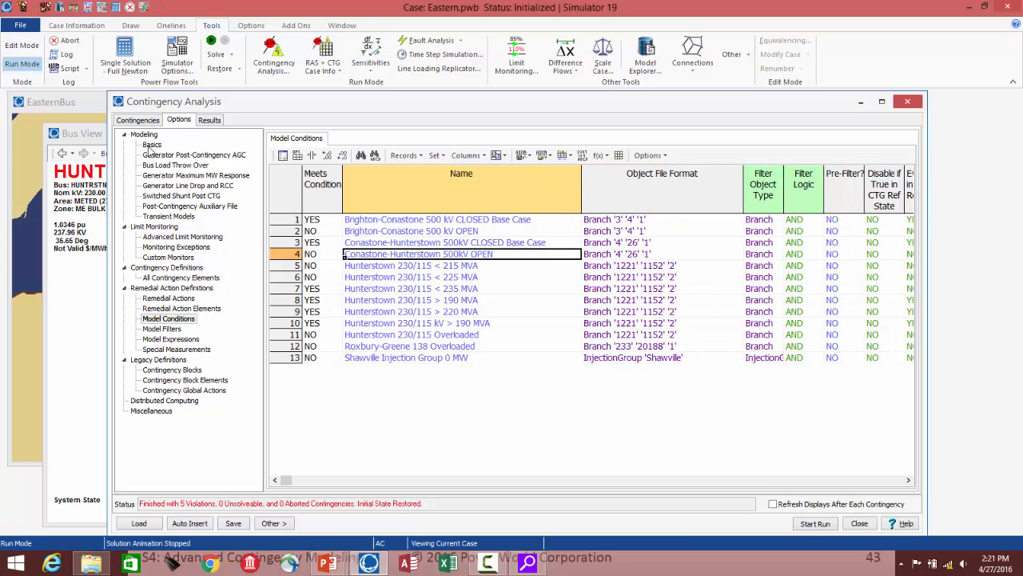
pyautogui.click(152, 144)
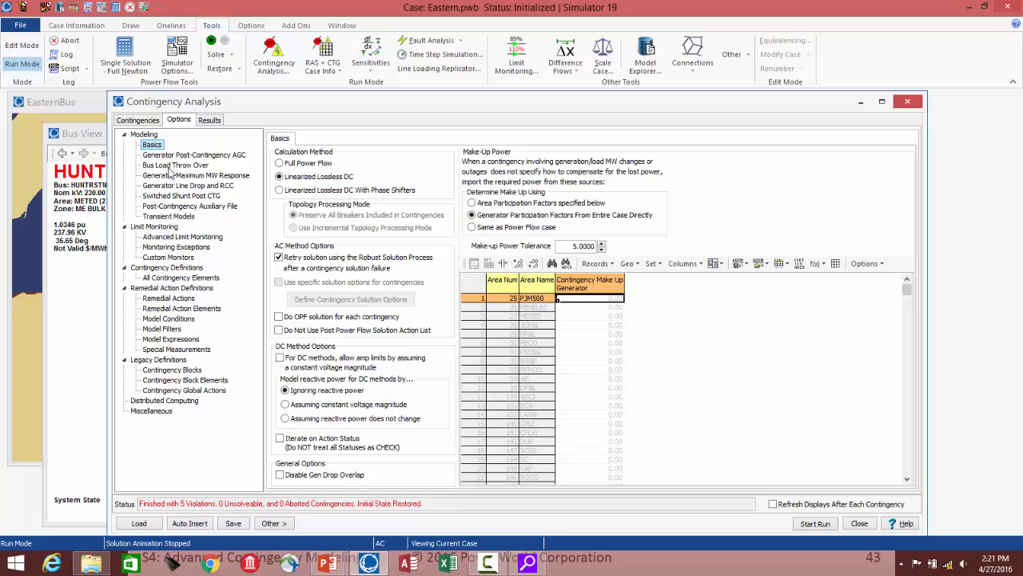
pyautogui.click(291, 166)
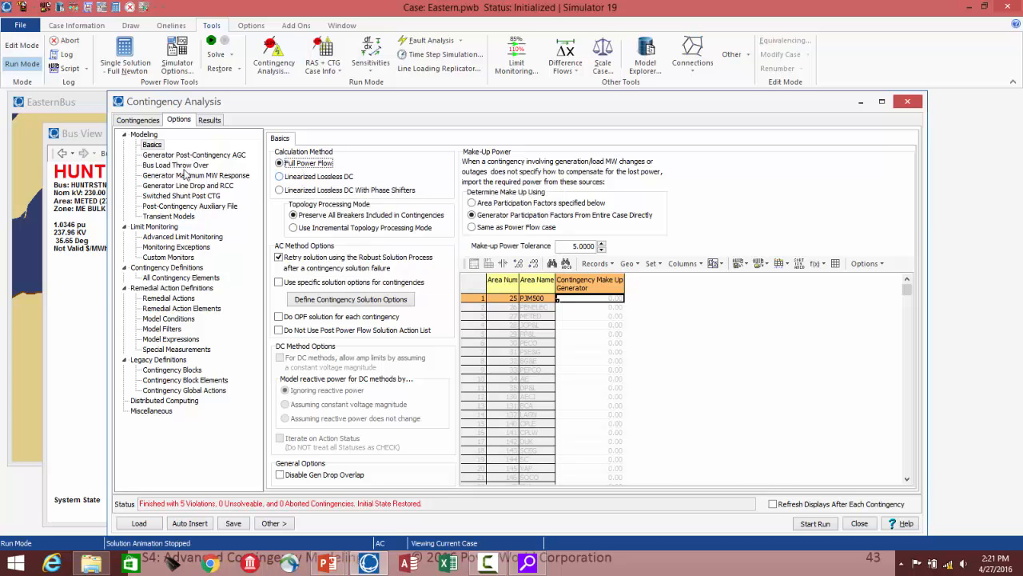
# Step: Widen the Skip column in the contingency list and set Skip to YES for all contingencies
pyautogui.click(148, 122)
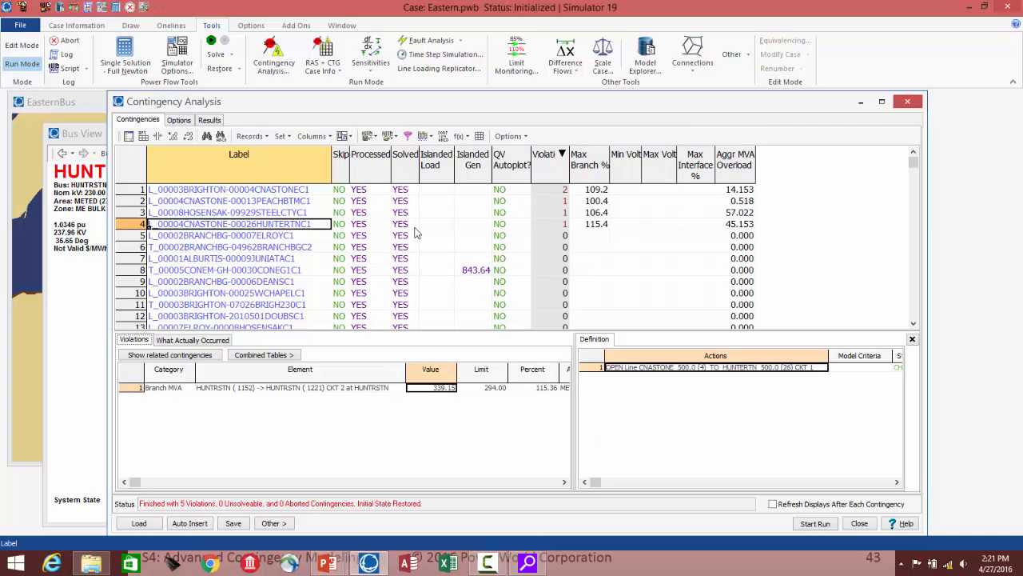
pyautogui.click(340, 226)
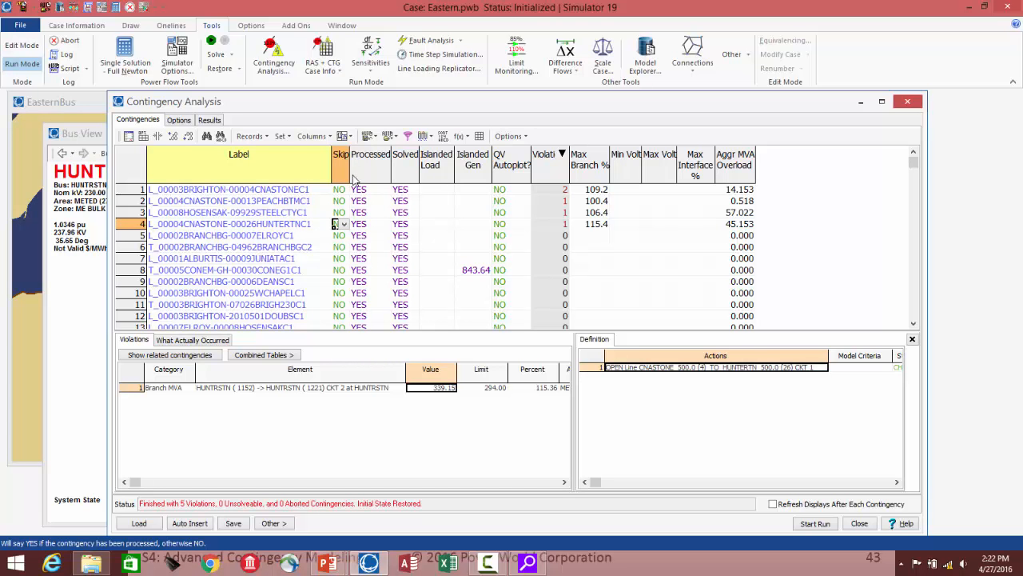
pyautogui.moveTo(349, 173); pyautogui.dragTo(358, 173)
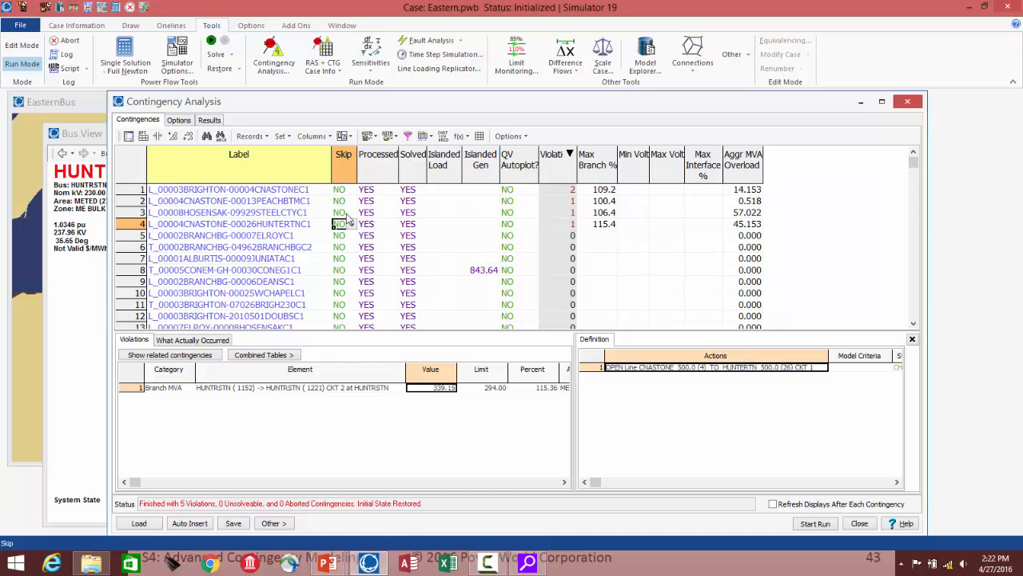
pyautogui.click(281, 137)
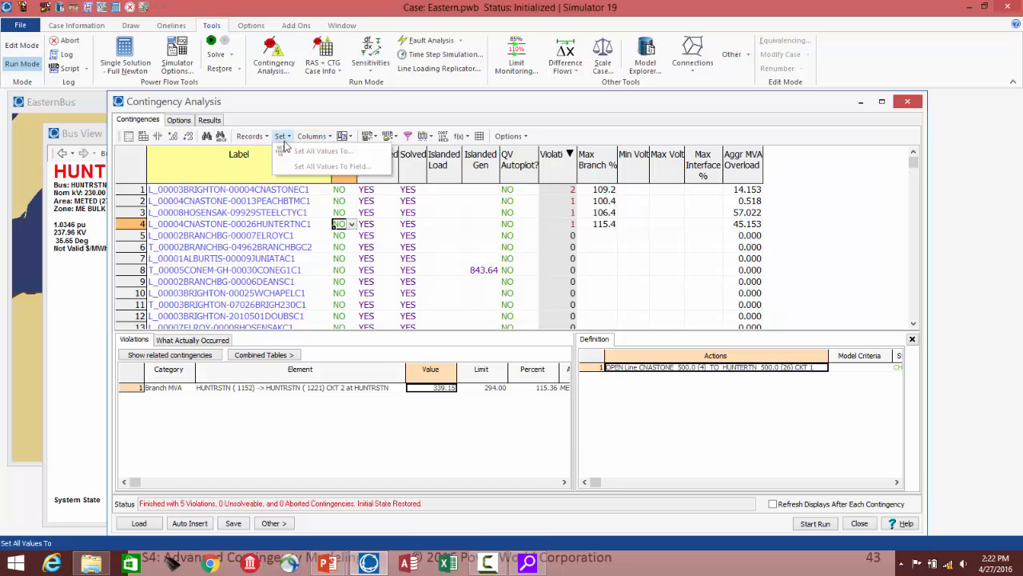
pyautogui.click(342, 212)
pyautogui.click(284, 137)
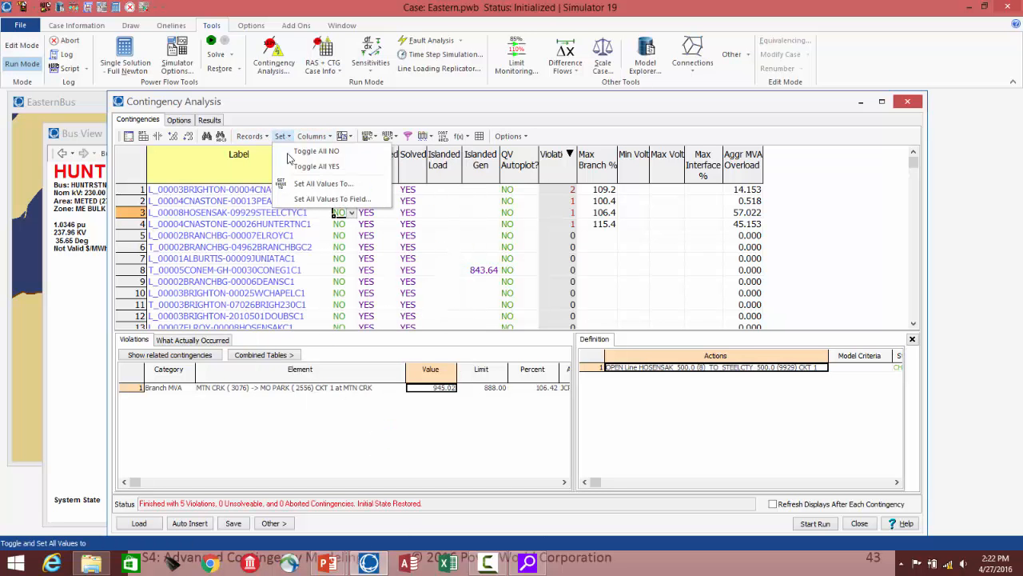
pyautogui.click(308, 165)
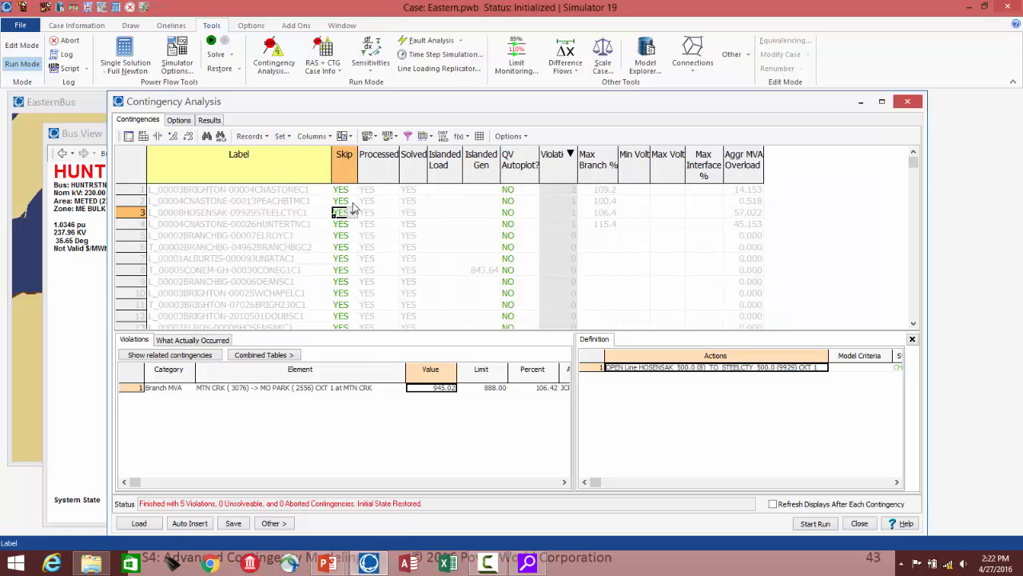
# Step: Set Skip to NO for the four contingencies that have violations
pyautogui.click(342, 225)
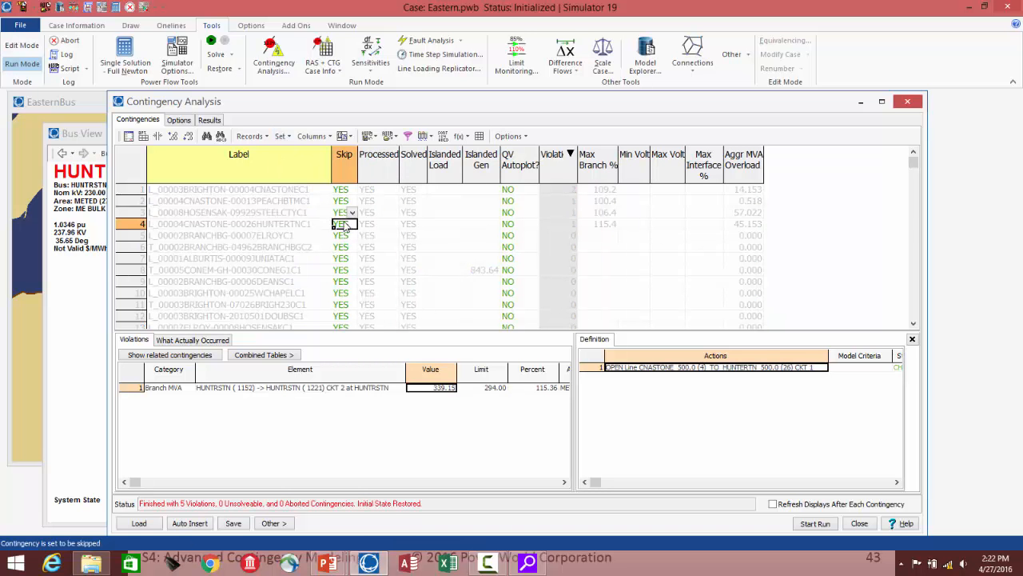
pyautogui.doubleClick(345, 225)
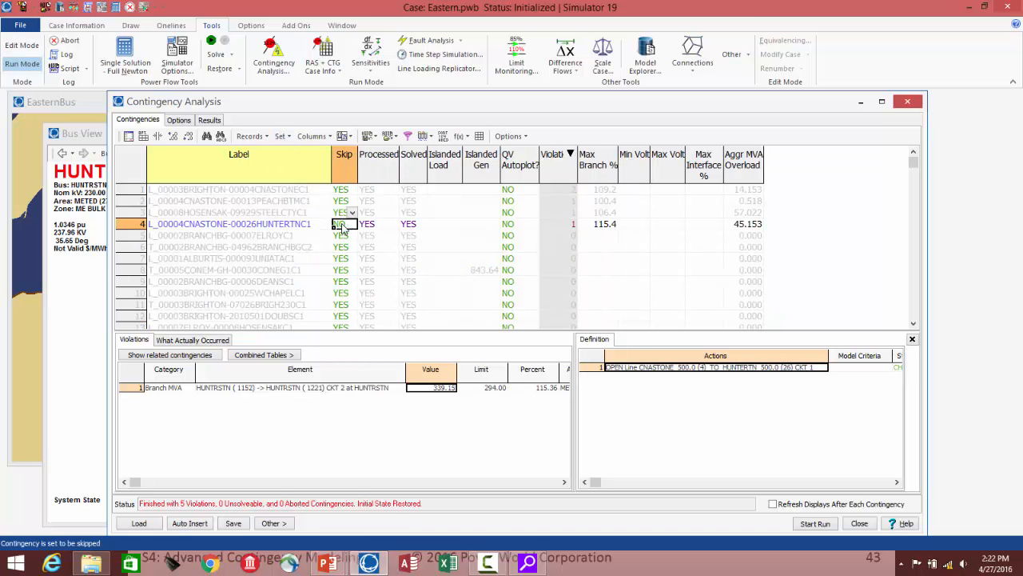
pyautogui.doubleClick(347, 212)
pyautogui.doubleClick(347, 201)
pyautogui.doubleClick(347, 189)
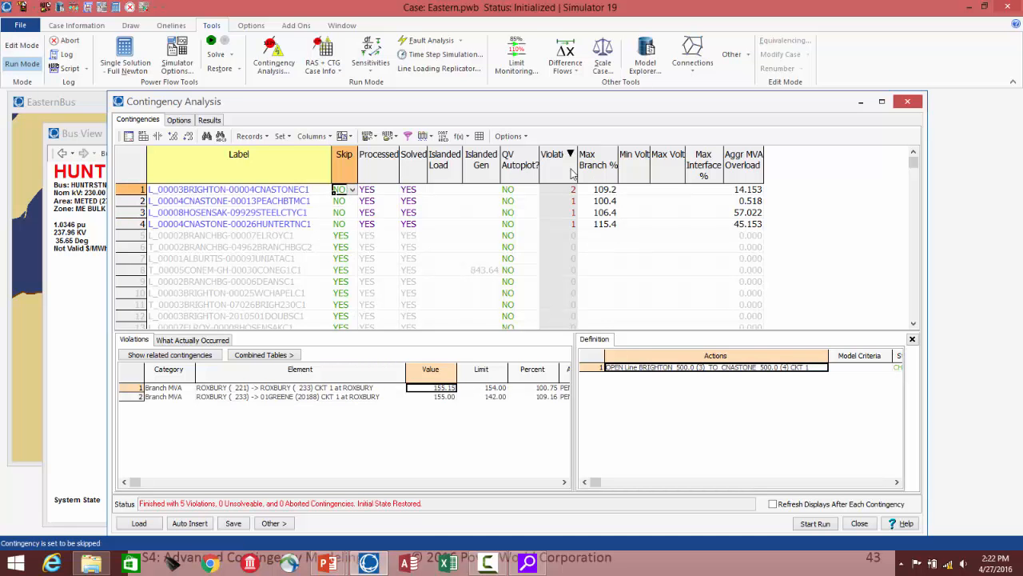
# Step: Sort the contingencies by Skip in ascending order and start the run, clearing only the Skip = NO results
pyautogui.click(138, 169)
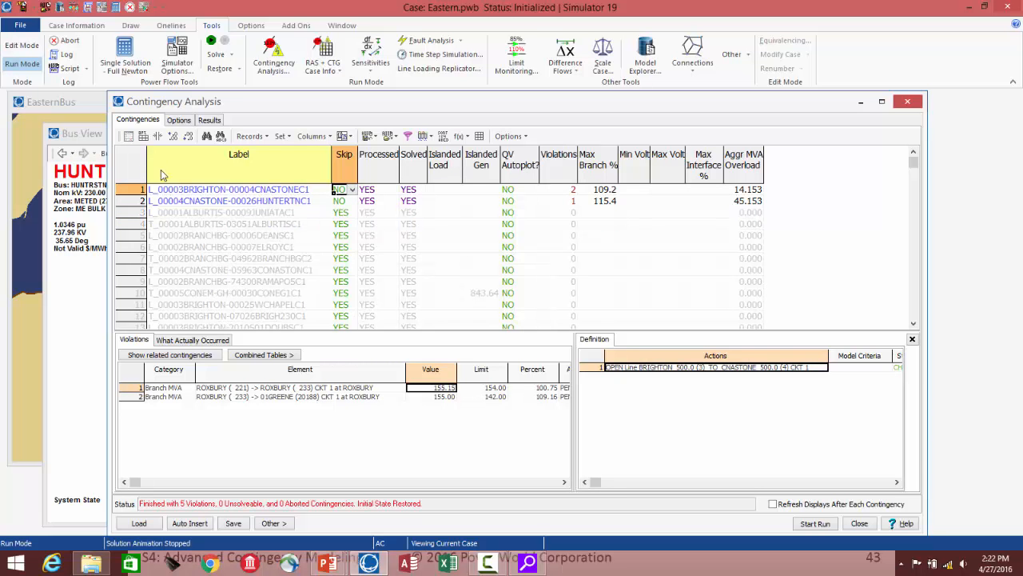
pyautogui.click(348, 172)
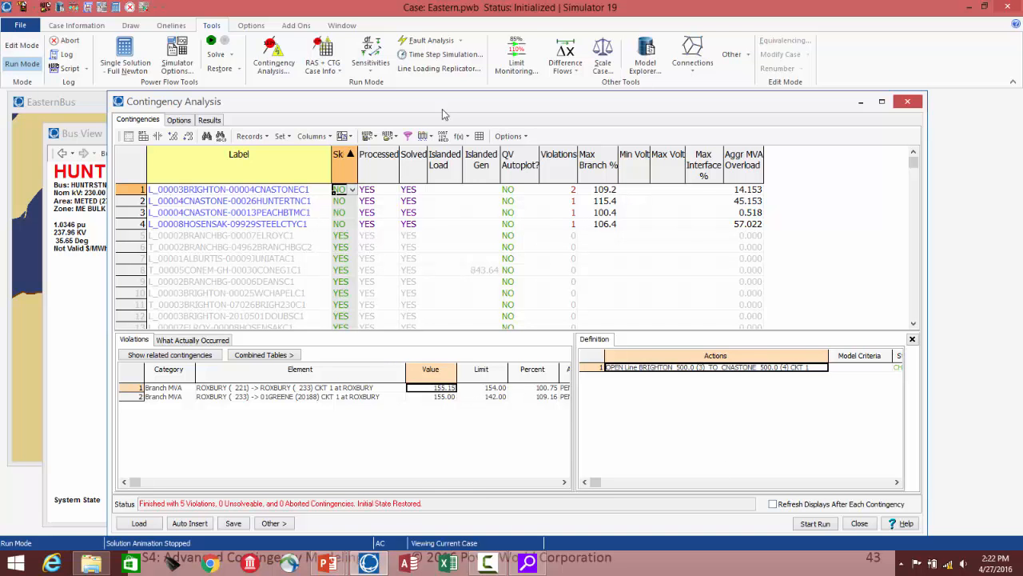
pyautogui.click(814, 524)
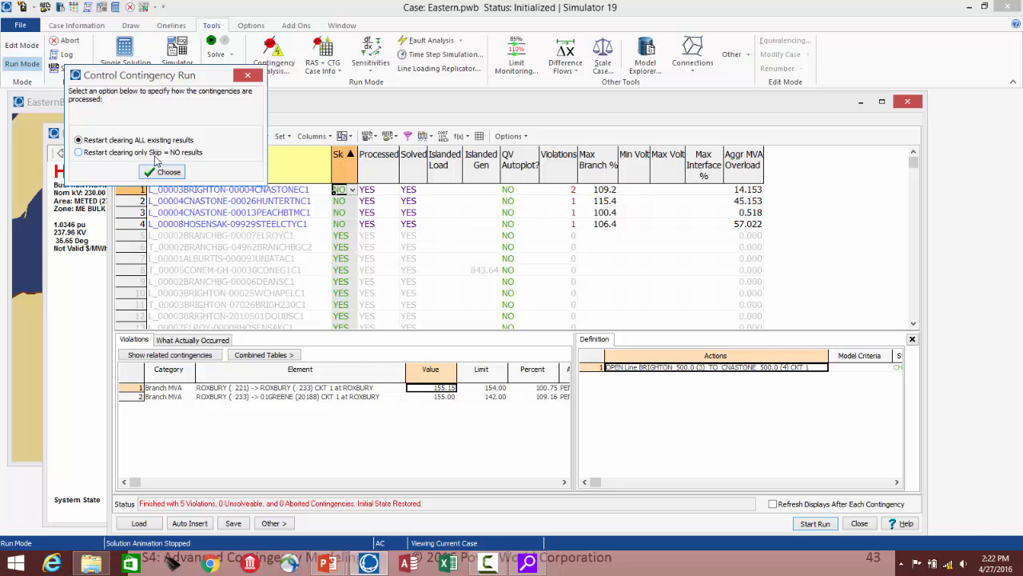
pyautogui.click(149, 158)
pyautogui.click(167, 171)
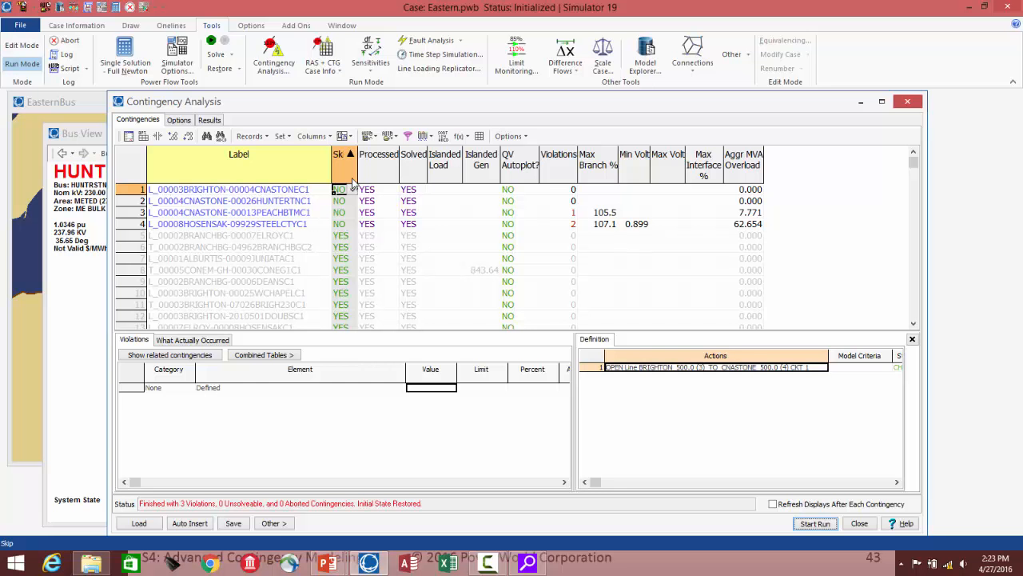
# Step: Review the violations of each of the four rerun contingencies, ending with the Brighton-Conastone line outage
pyautogui.click(291, 214)
pyautogui.click(307, 225)
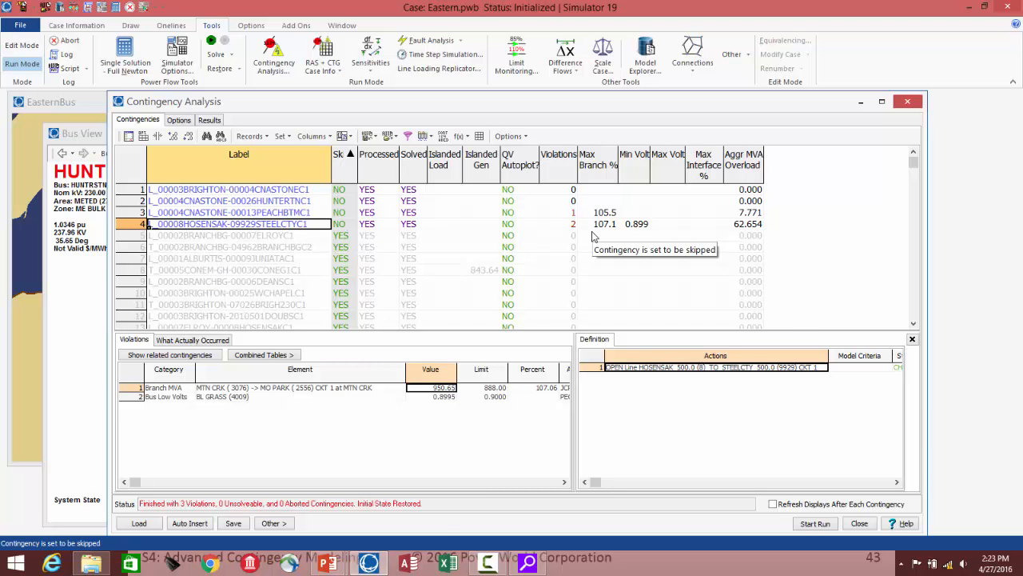
pyautogui.click(571, 213)
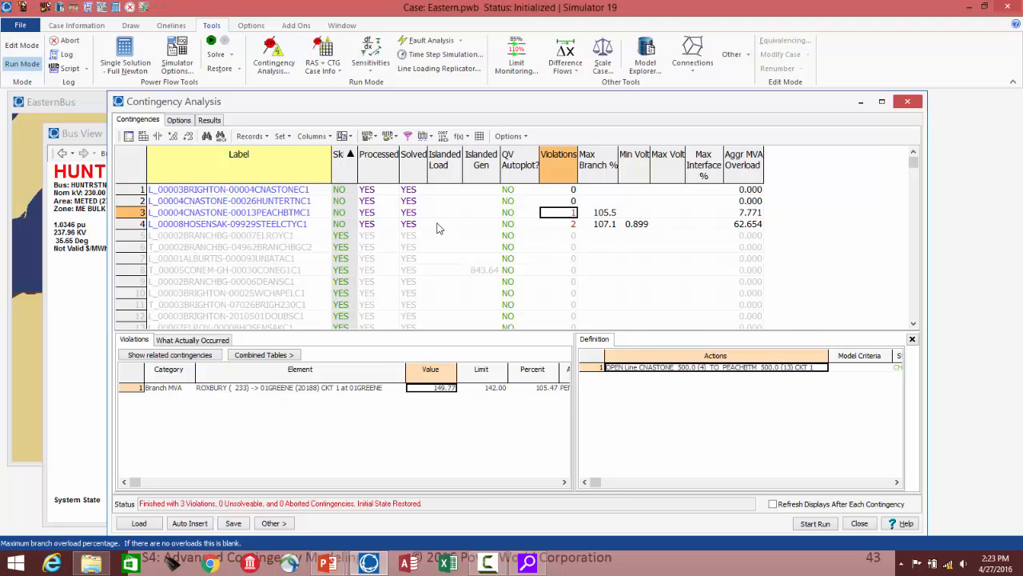
pyautogui.click(297, 201)
pyautogui.click(295, 192)
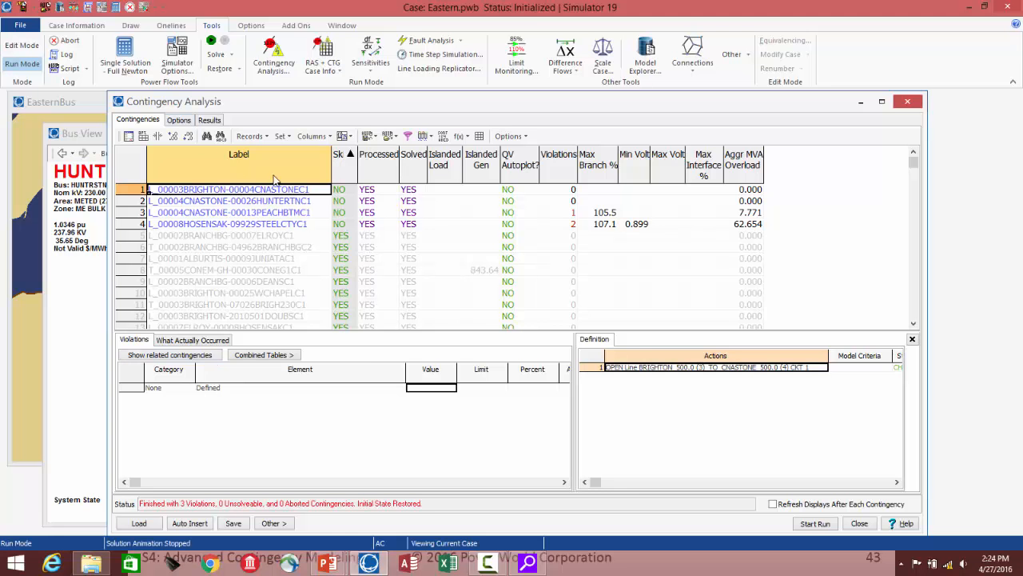
# Step: Show what actually occurred in the Brighton-Conastone contingency, widening the Status and Contingency columns and hiding the contingency definition
pyautogui.click(279, 355)
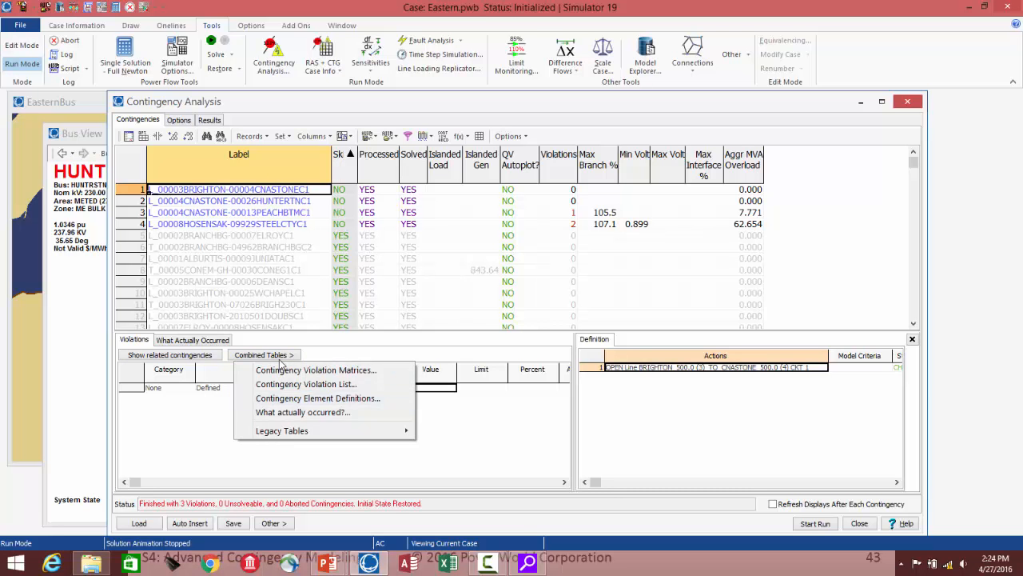
pyautogui.click(171, 342)
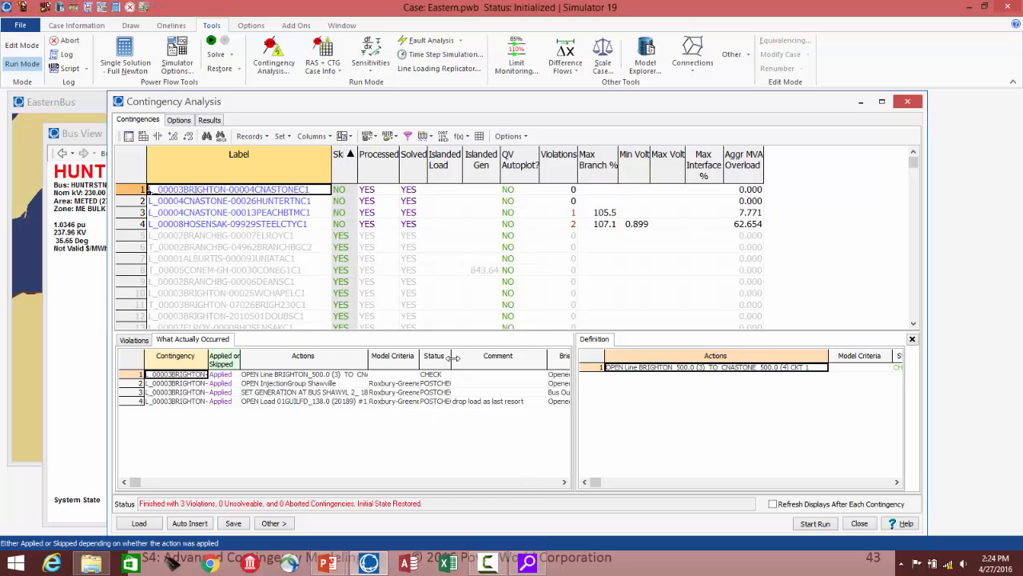
pyautogui.moveTo(452, 357); pyautogui.dragTo(484, 358)
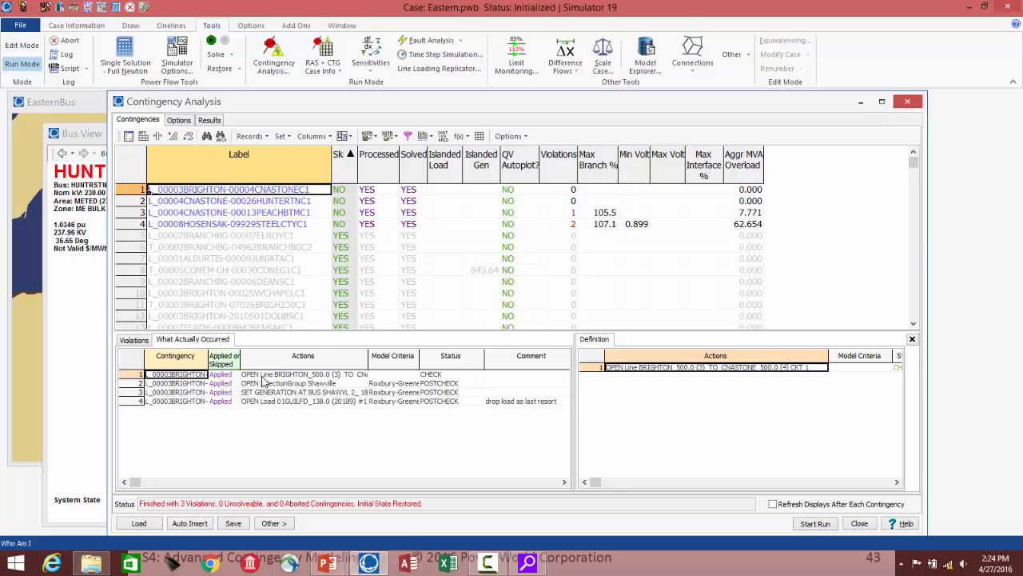
pyautogui.moveTo(208, 358); pyautogui.dragTo(248, 355)
pyautogui.click(912, 339)
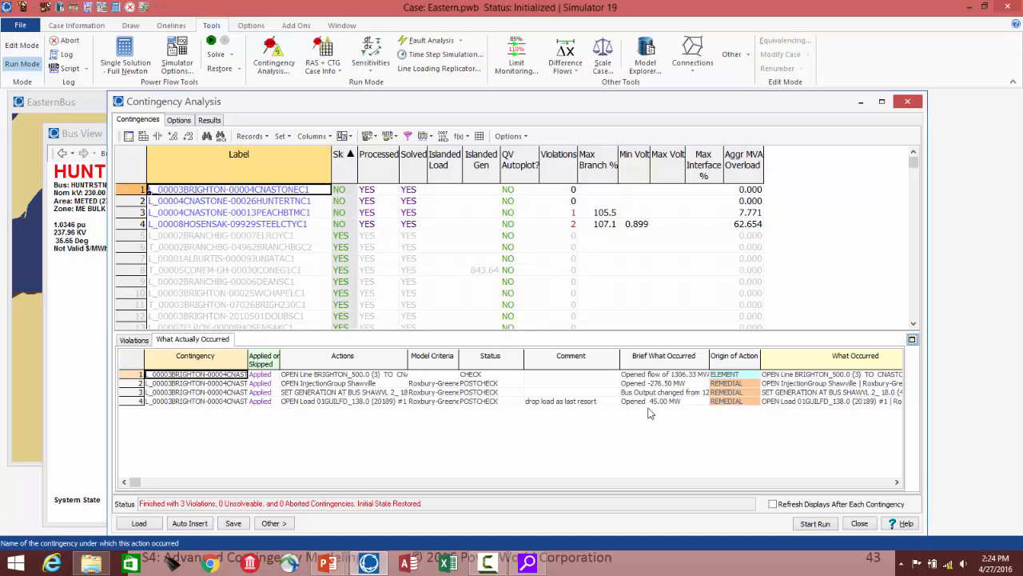
# Step: Examine the origin and sequence of the actions applied in the Brighton-Conastone contingency
pyautogui.click(731, 384)
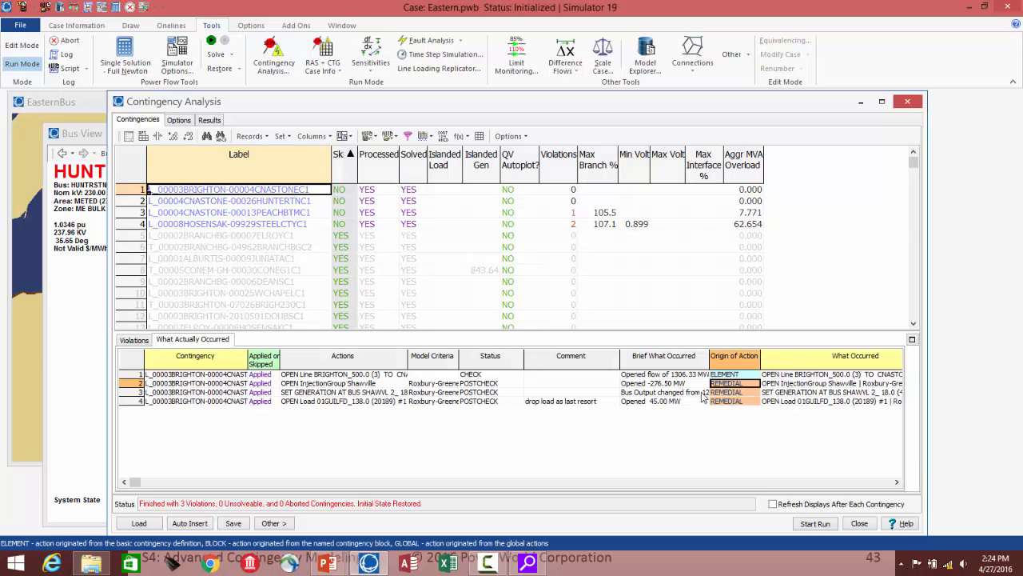
pyautogui.click(341, 393)
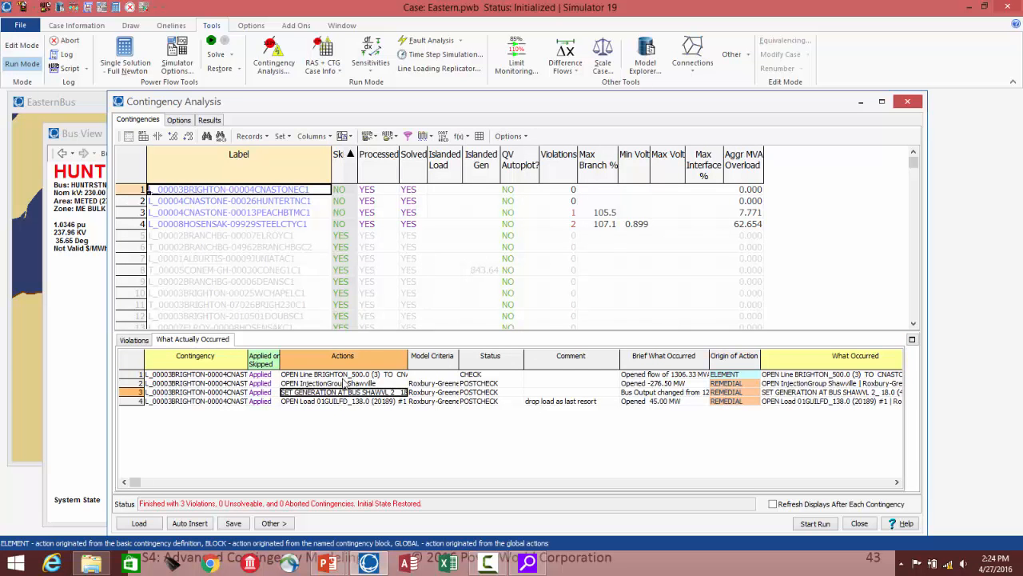
pyautogui.press('Up')
pyautogui.press('Up')
pyautogui.click(340, 385)
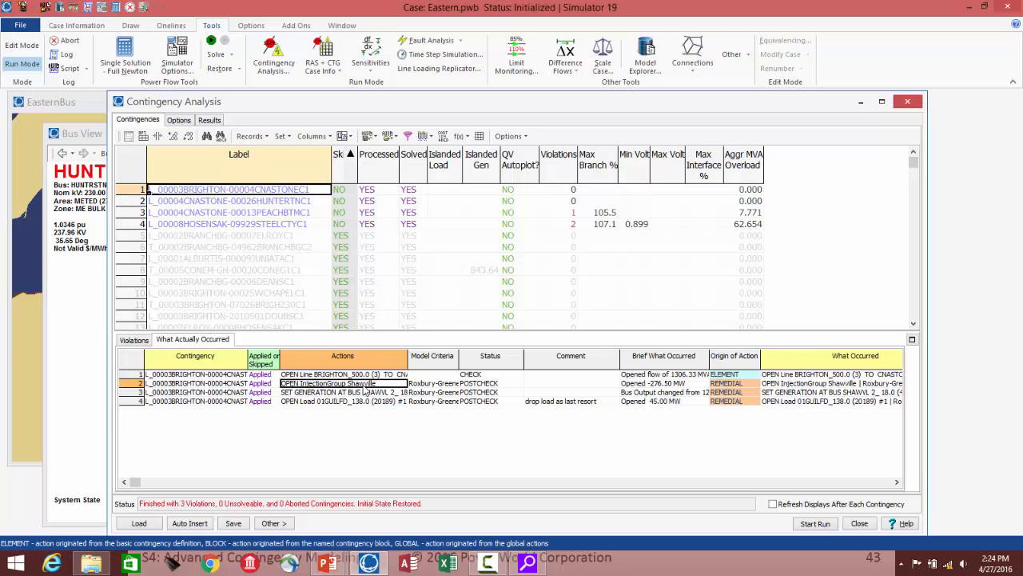
# Step: Widen the Model Criteria column and check the criteria, origin and brief outcome of opening the Shawville injection group
pyautogui.moveTo(456, 363); pyautogui.dragTo(556, 364)
pyautogui.click(495, 384)
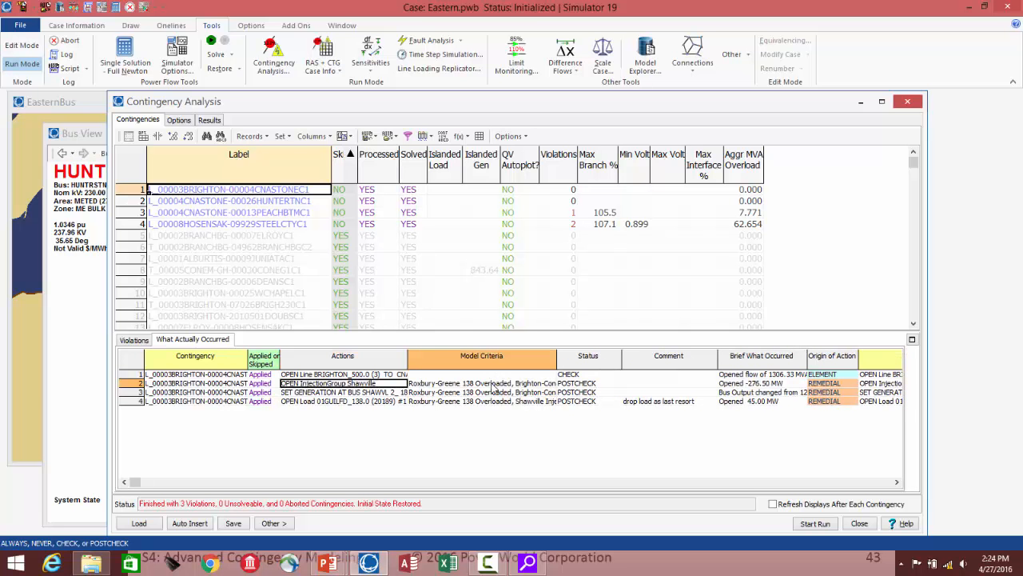
pyautogui.click(827, 386)
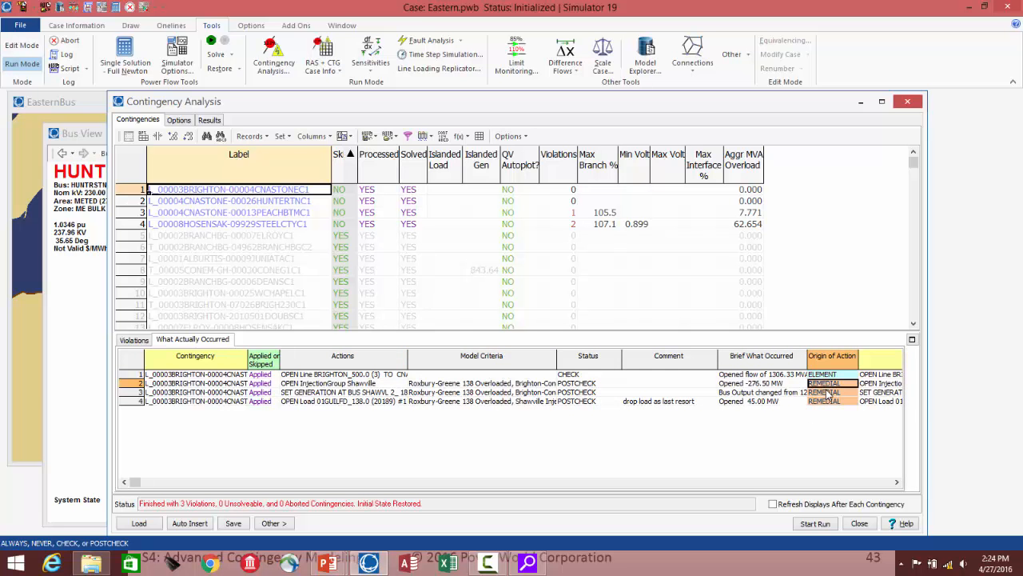
pyautogui.press('Left')
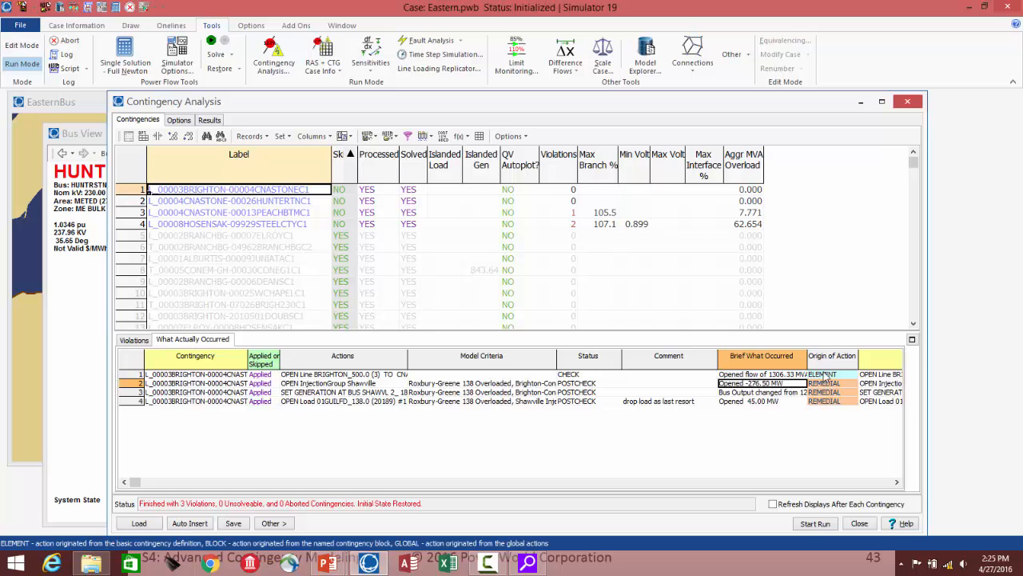
# Step: Examine the outcome and model criteria of the SHAWVL 2 bus generation action, widening the Actions column for readability
pyautogui.click(752, 394)
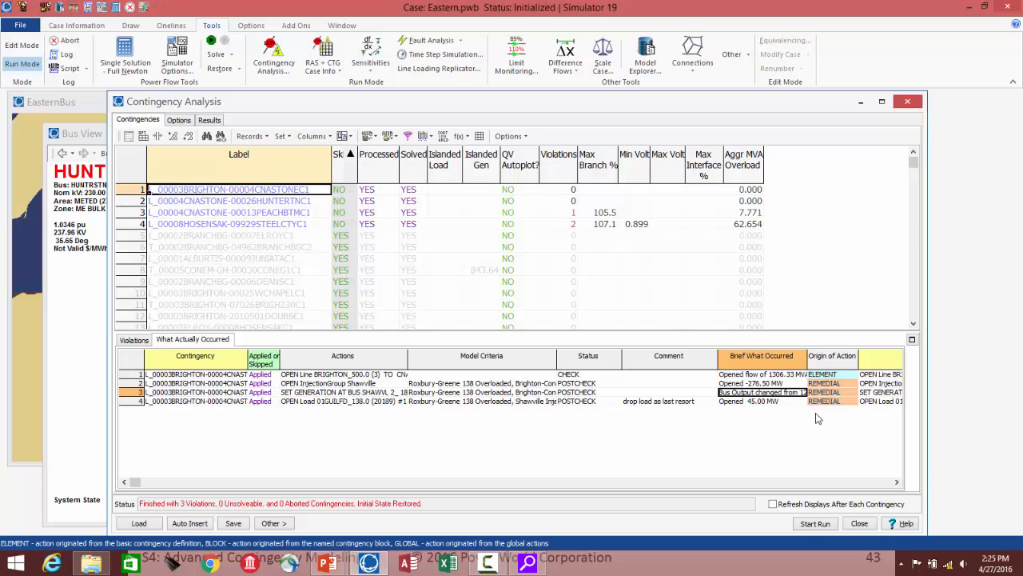
pyautogui.click(311, 395)
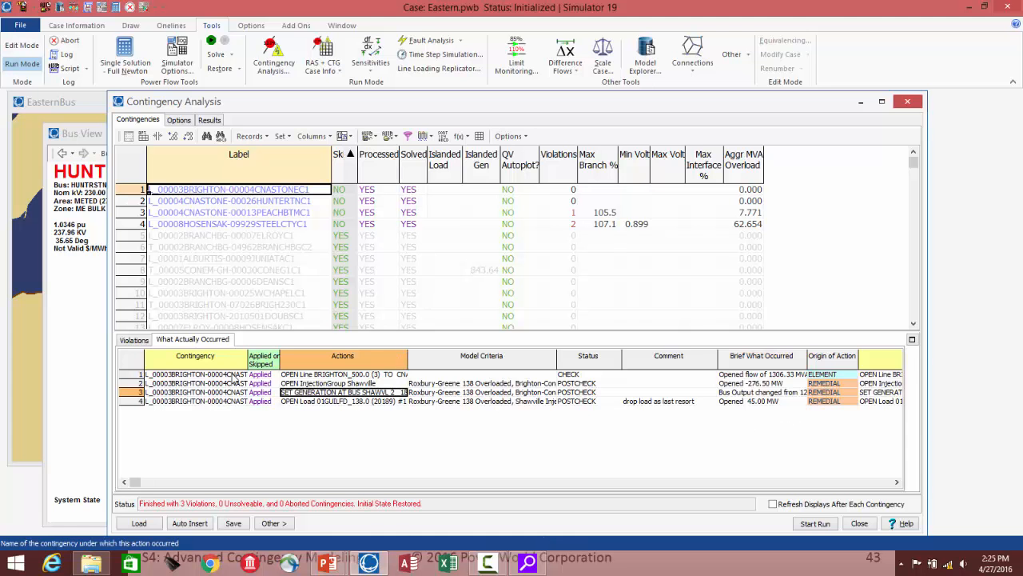
pyautogui.moveTo(408, 357)
pyautogui.mouseDown()
pyautogui.moveTo(441, 357)
pyautogui.moveTo(427, 358)
pyautogui.mouseUp()
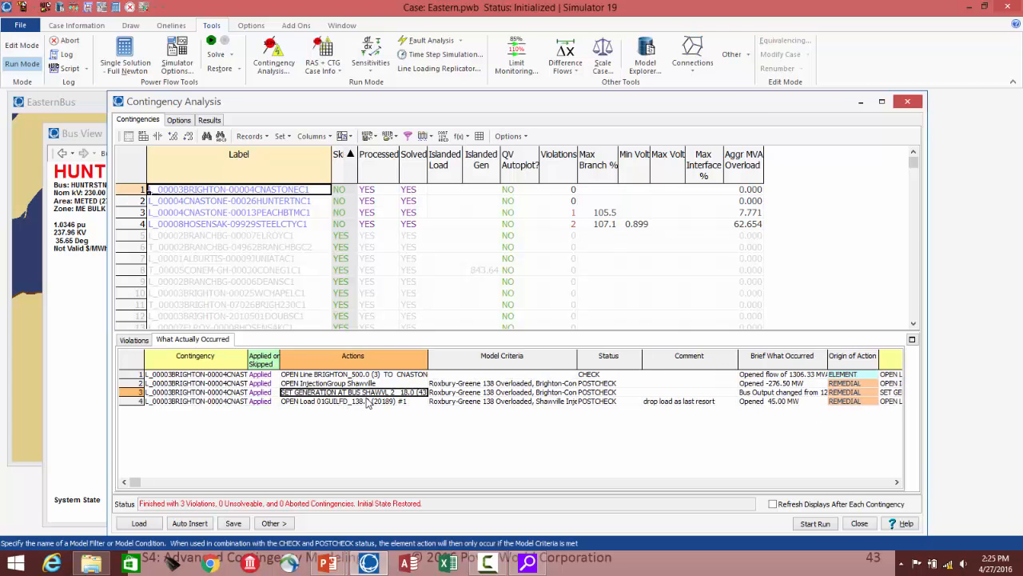
pyautogui.click(780, 393)
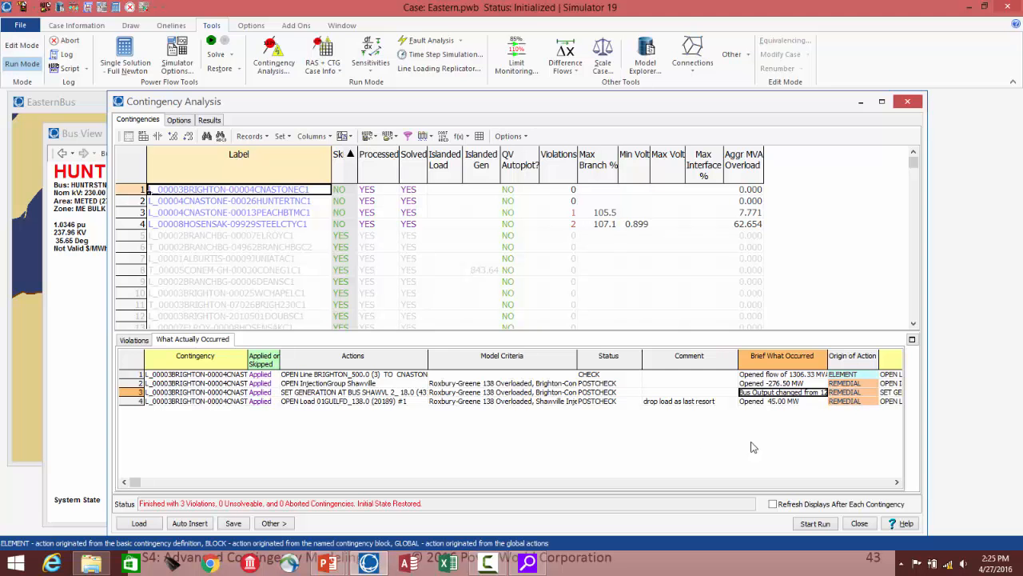
pyautogui.click(528, 392)
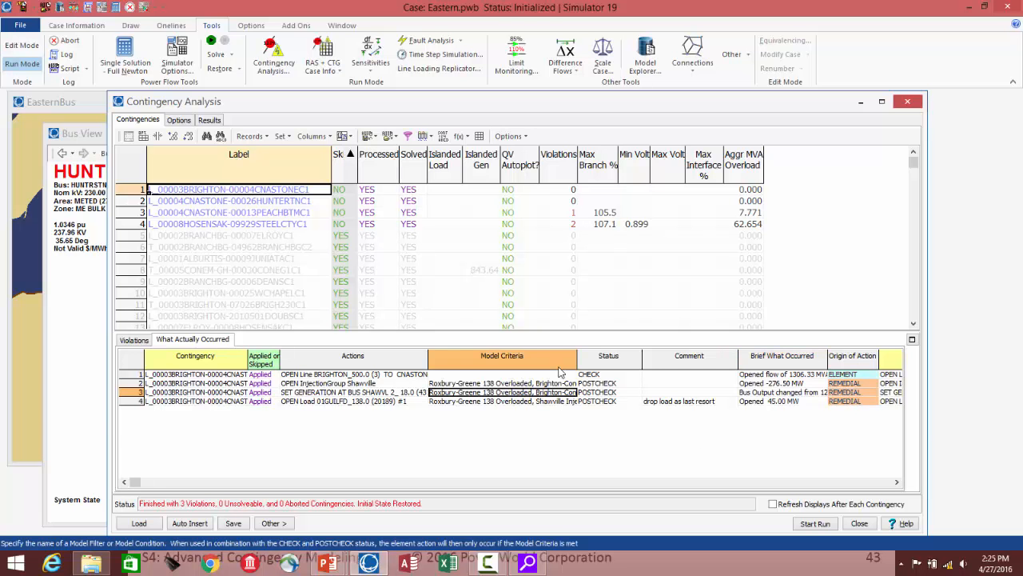
# Step: Check the load-opening action's model criteria, and examine the actions and criteria in the Conastone-Hunterstown contingency, widening the Model Criteria column
pyautogui.click(537, 402)
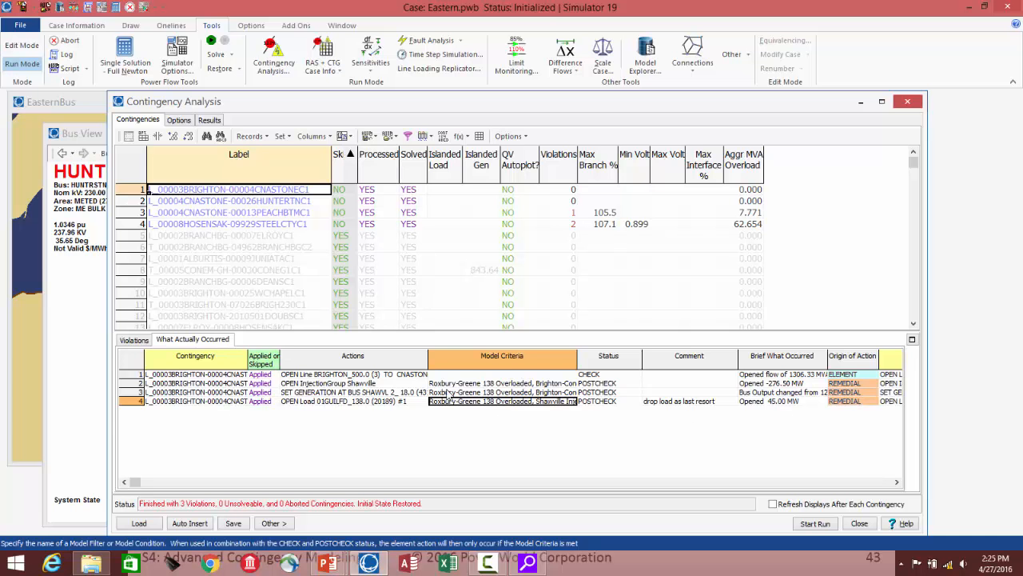
pyautogui.click(294, 202)
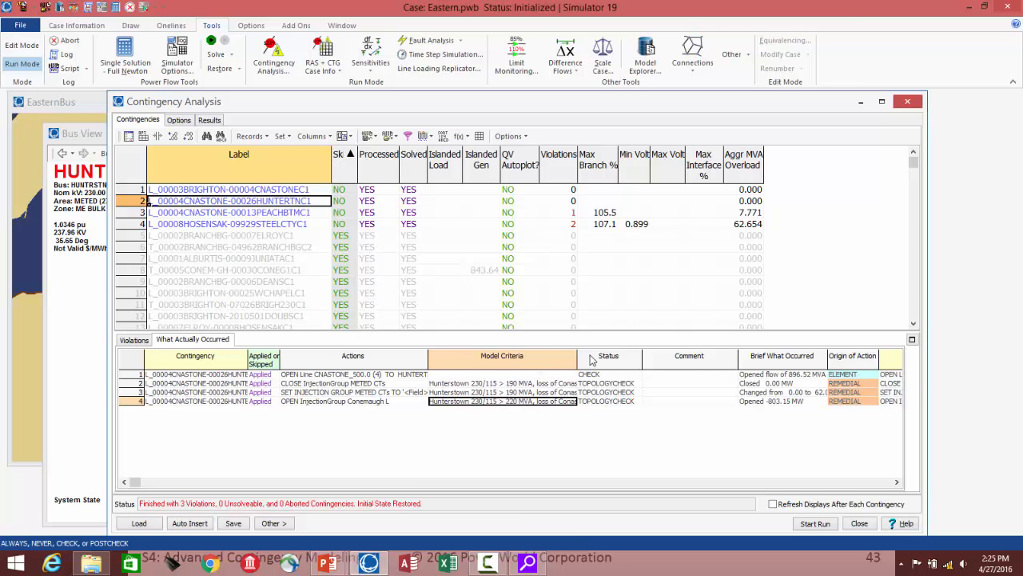
pyautogui.moveTo(578, 359); pyautogui.dragTo(668, 366)
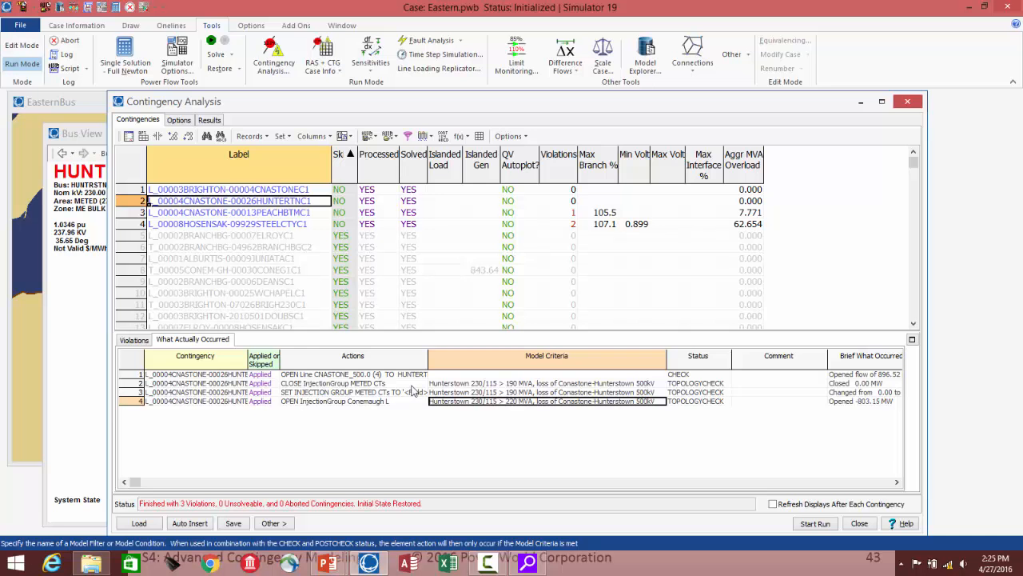
pyautogui.click(304, 383)
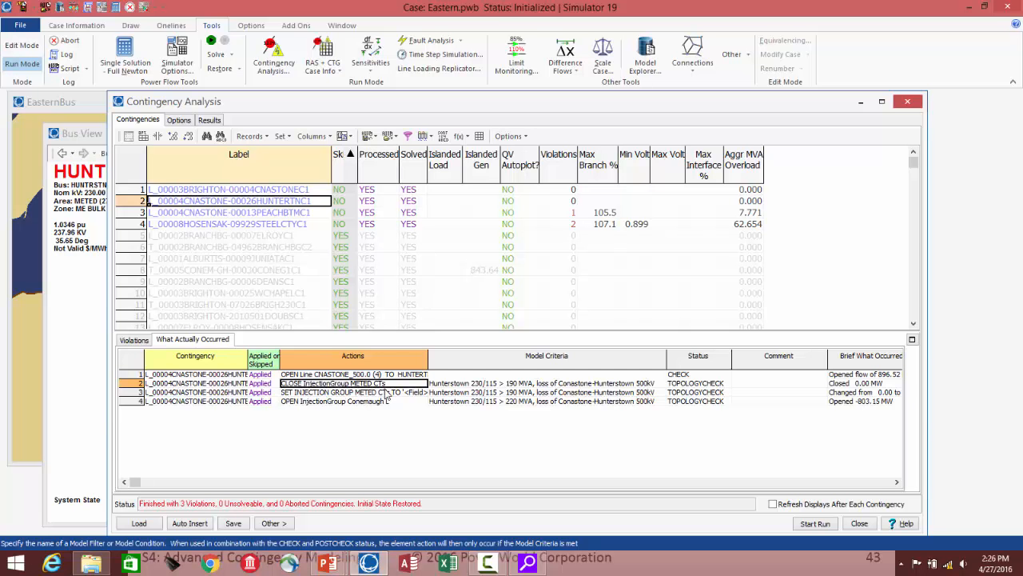
pyautogui.click(897, 482)
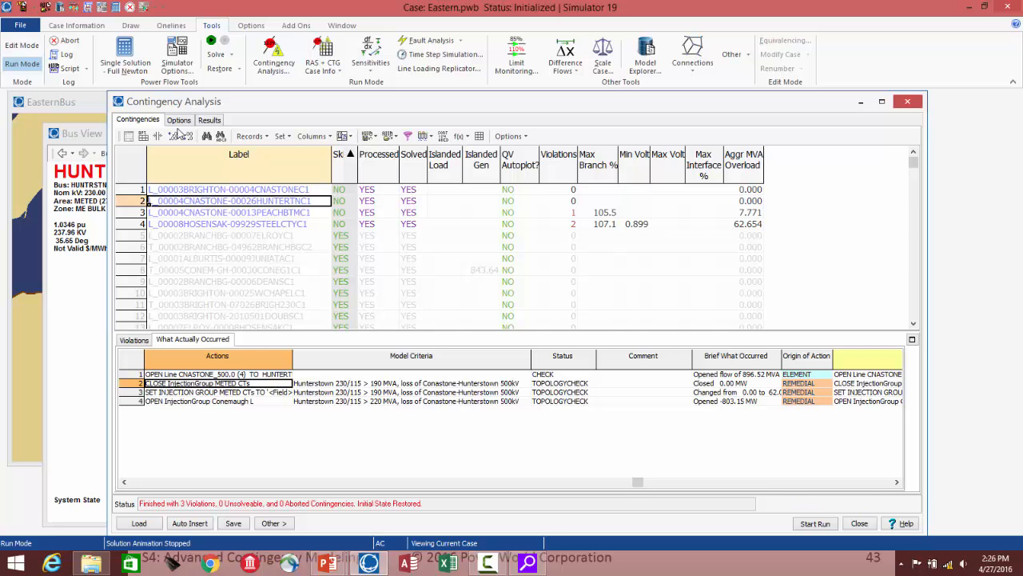
pyautogui.hotkey('alt', 'Tab')
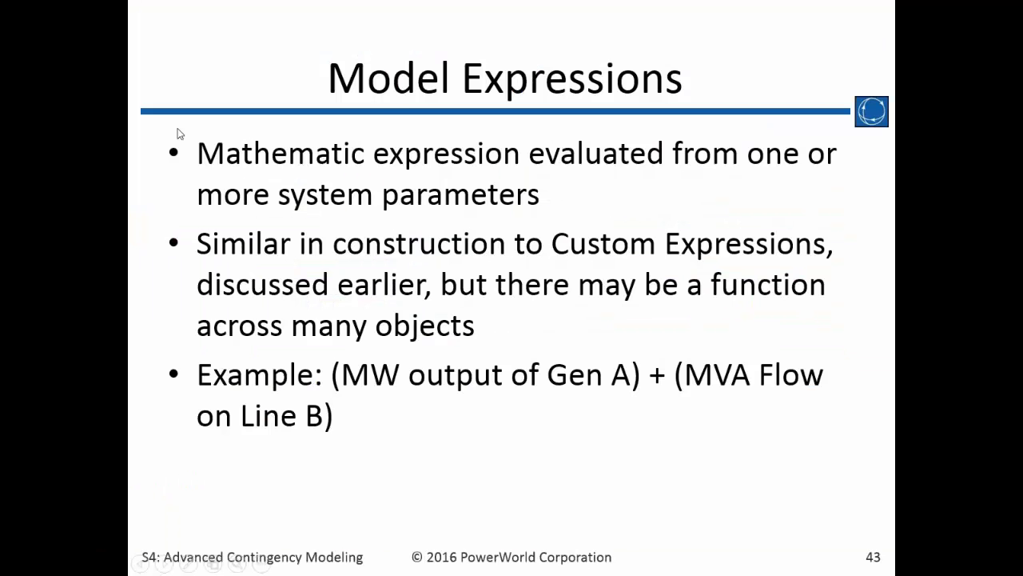
pyautogui.press('Right')
pyautogui.press('Right')
pyautogui.press('Right')
pyautogui.press('Right')
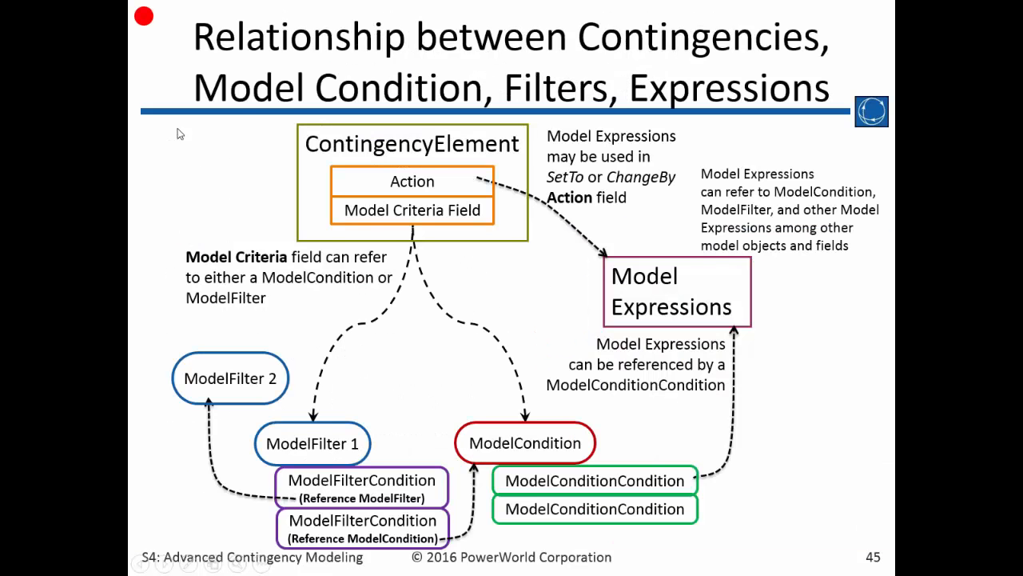
pyautogui.press('Left')
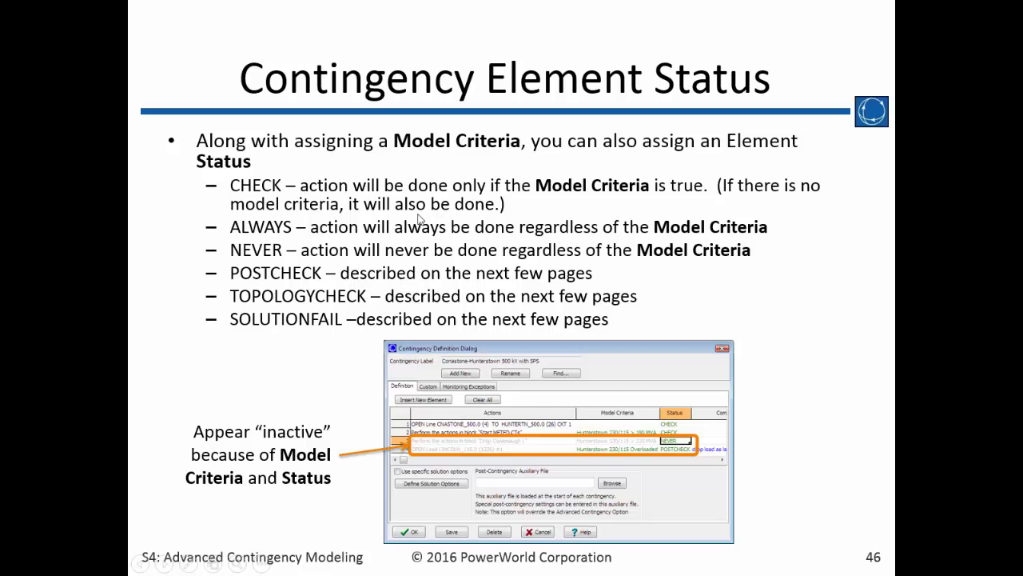
pyautogui.hotkey('alt', 'Tab')
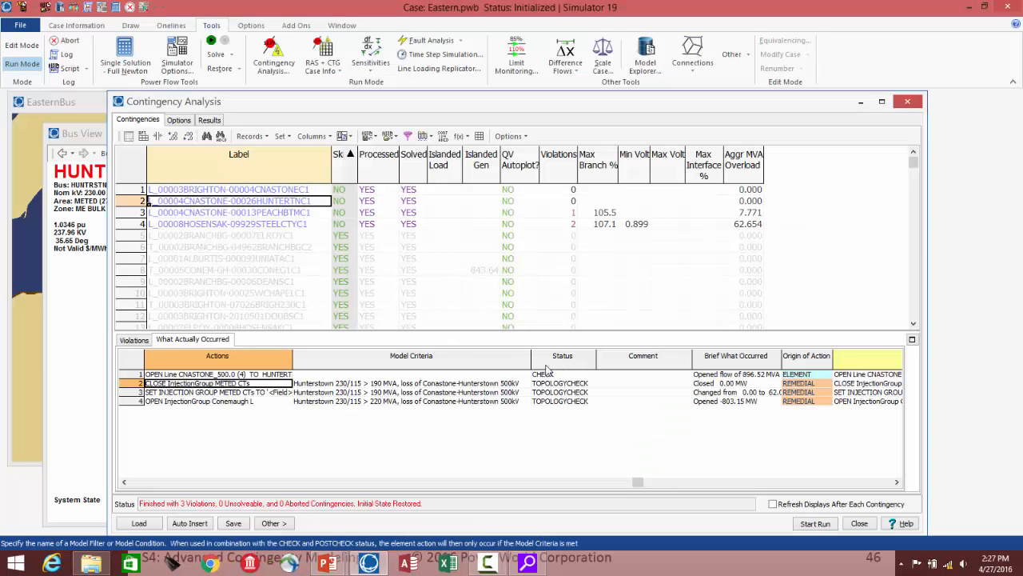
# Step: Show the definition of the Hunterstown 230/115 kV Transformer remedial action, narrowing the Actions column and widening the Status column
pyautogui.click(180, 120)
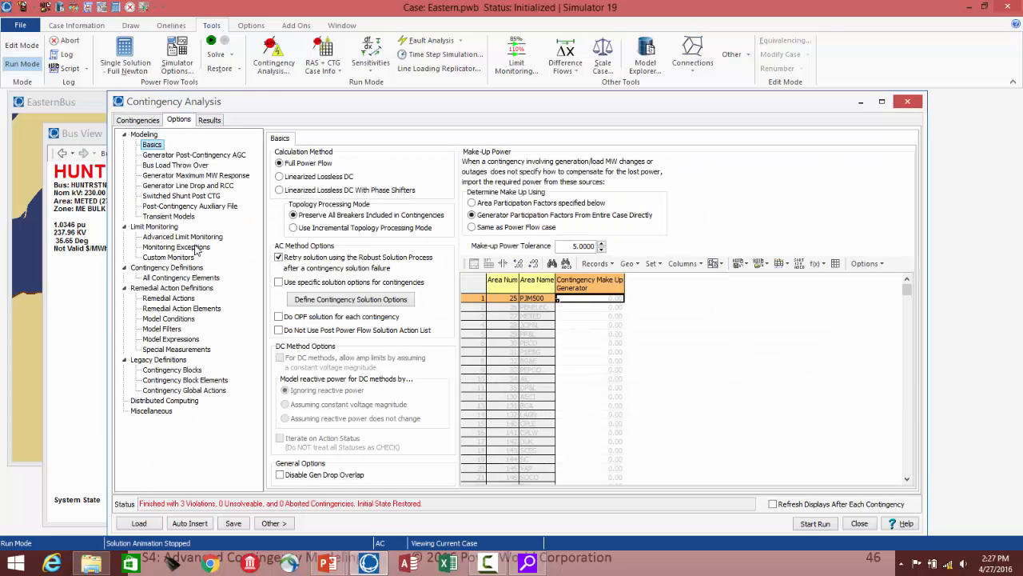
pyautogui.click(190, 301)
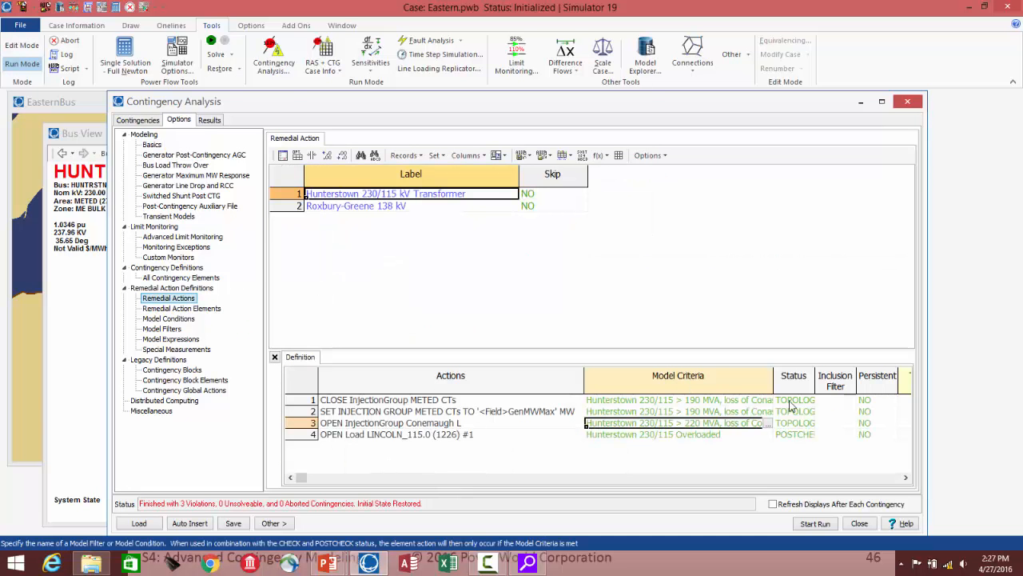
pyautogui.moveTo(584, 373); pyautogui.dragTo(470, 372)
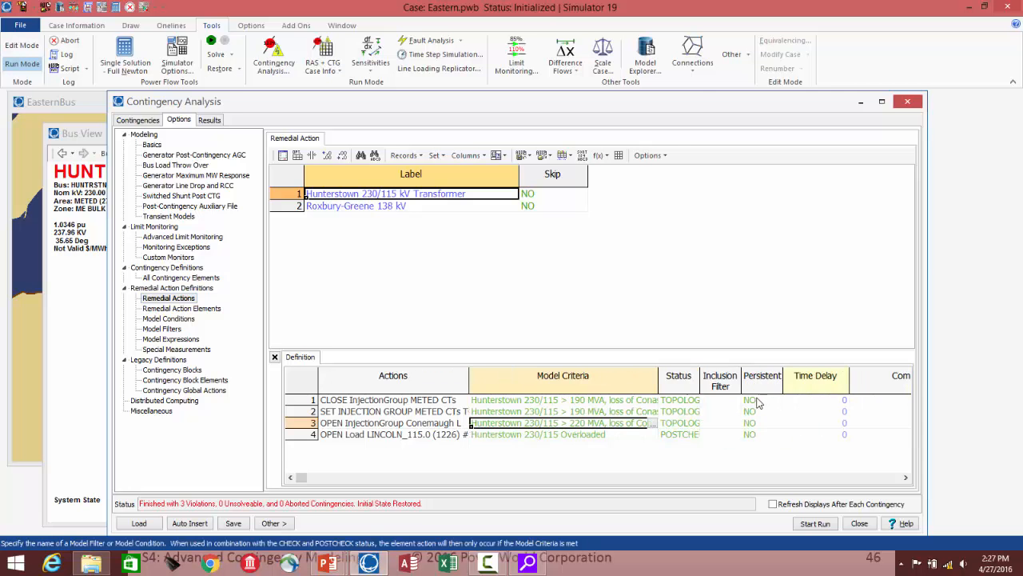
pyautogui.moveTo(704, 383); pyautogui.dragTo(769, 383)
# Step: Review the available status options for the CLOSE InjectionGroup METED CTs action, keeping TOPOLOGYCHECK selected
pyautogui.click(720, 400)
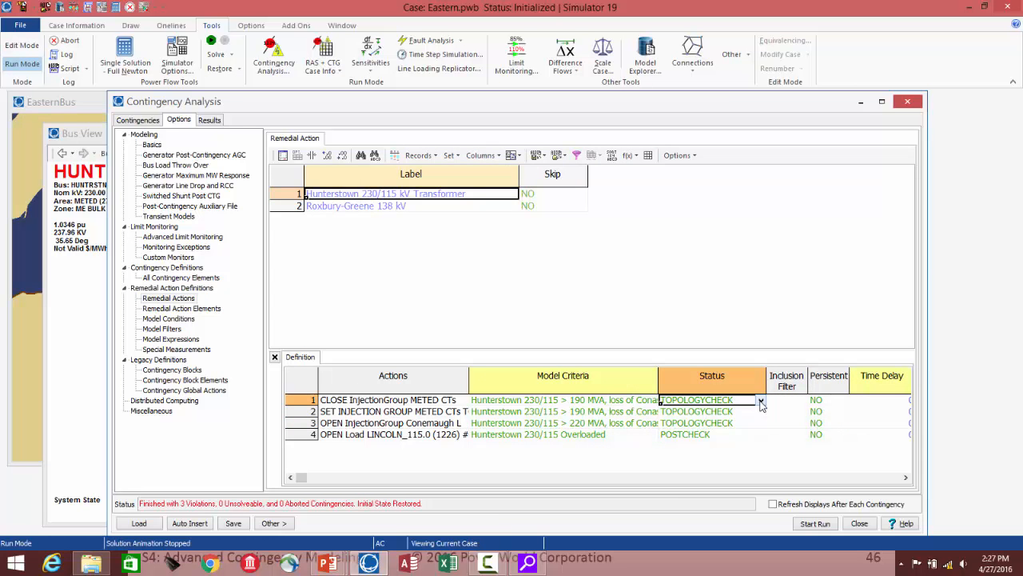
pyautogui.click(764, 400)
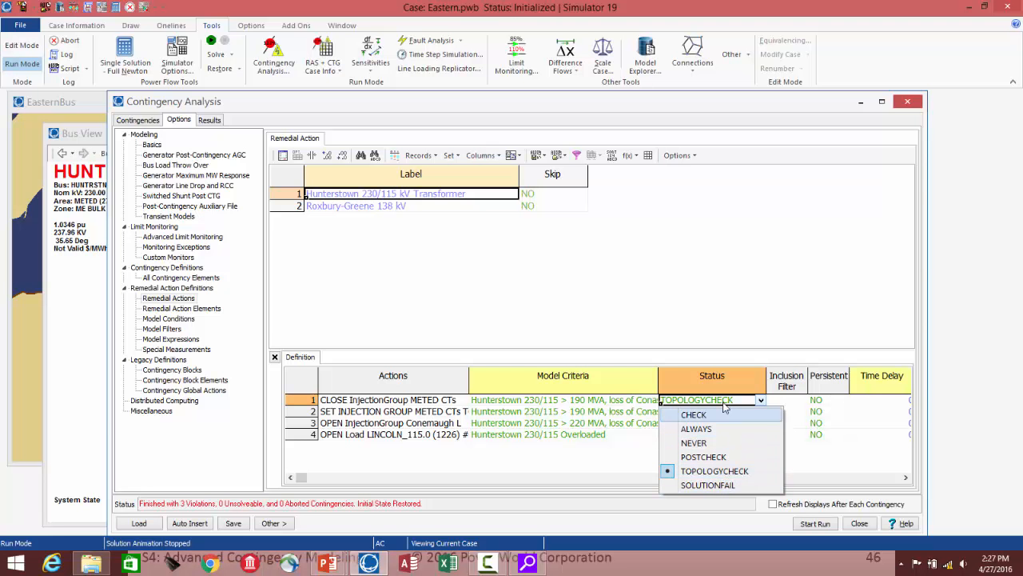
pyautogui.click(723, 470)
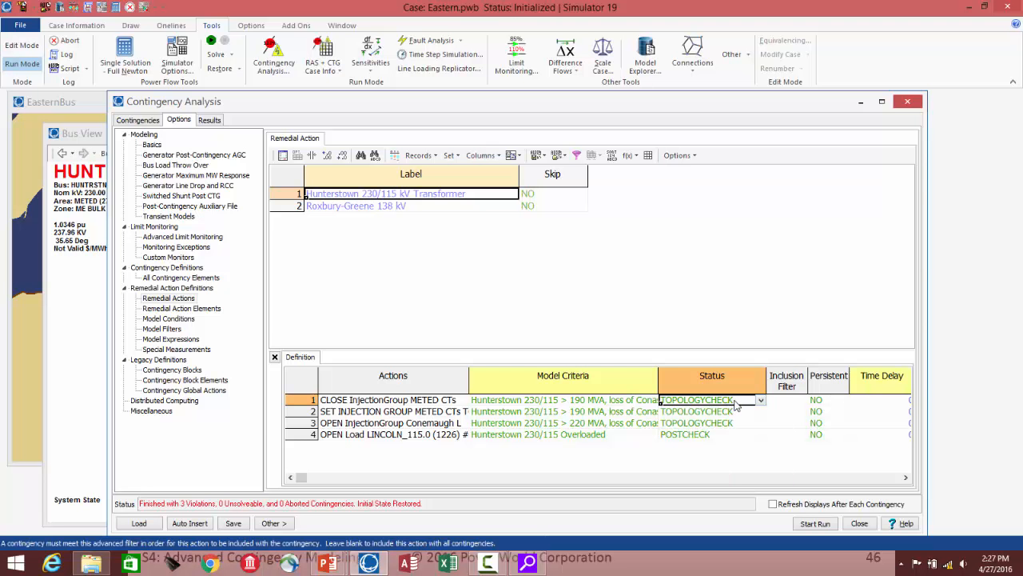
pyautogui.hotkey('alt', 'Tab')
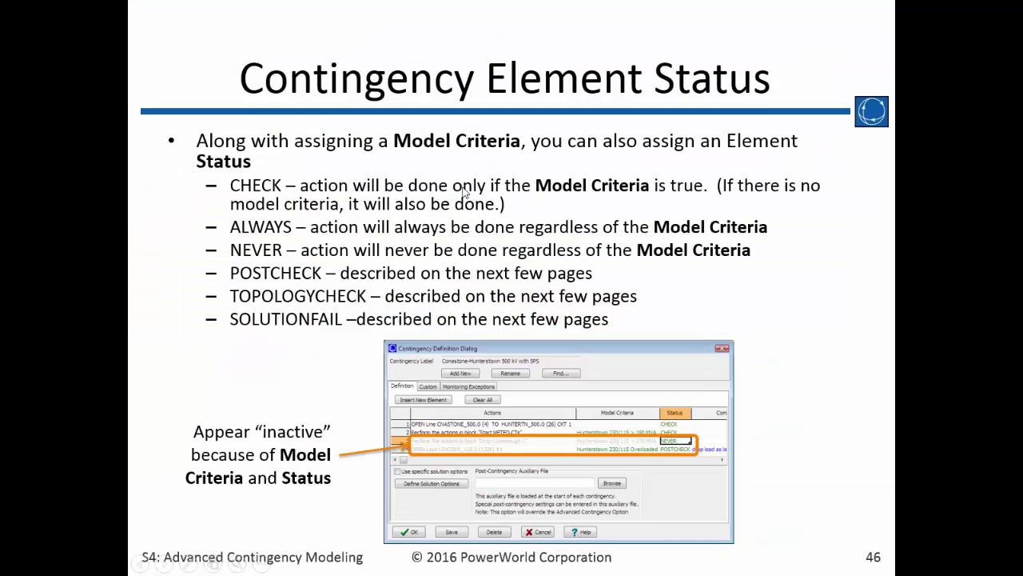
pyautogui.hotkey('alt', 'Tab')
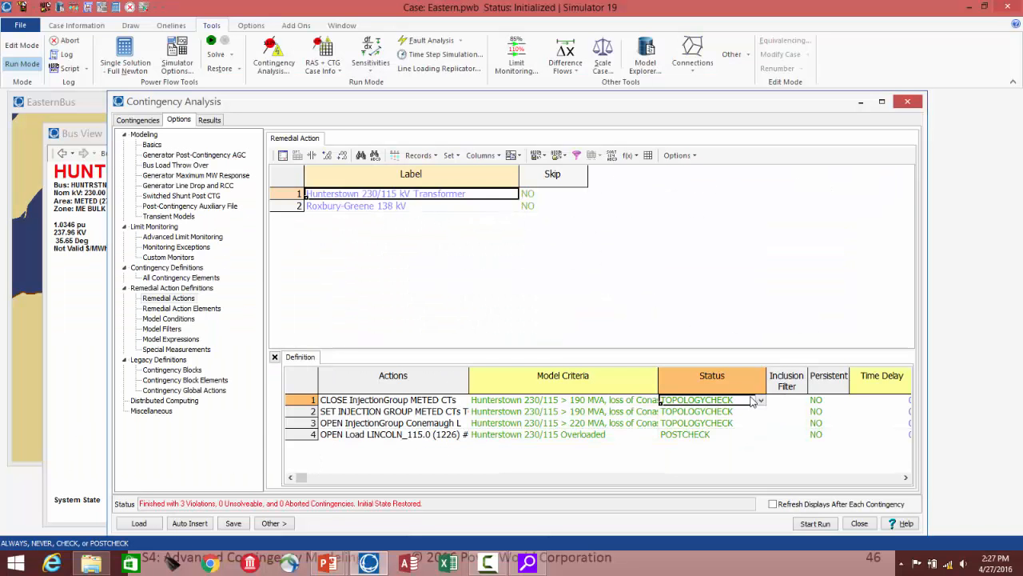
pyautogui.hotkey('alt', 'Tab')
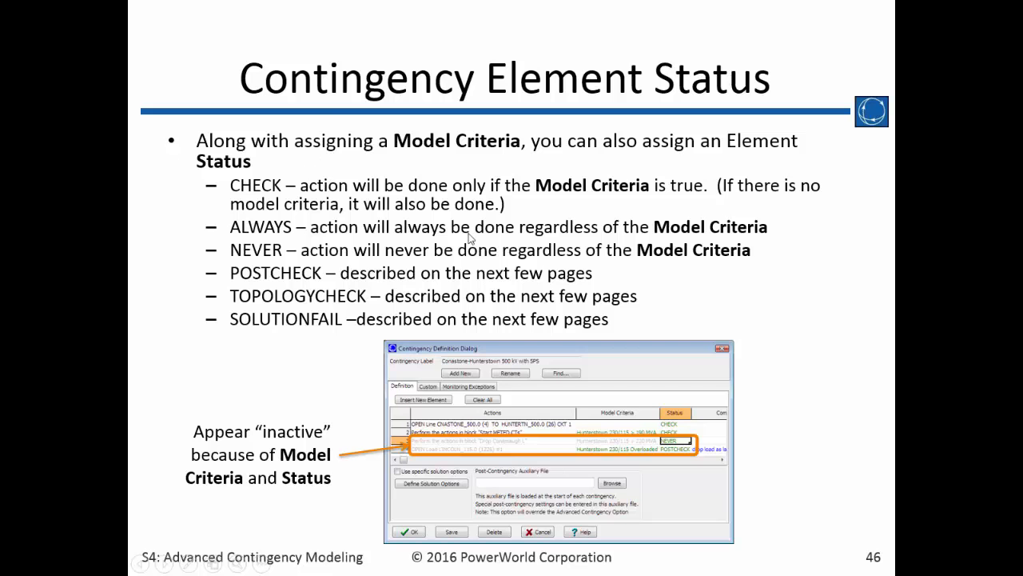
pyautogui.hotkey('alt', 'Tab')
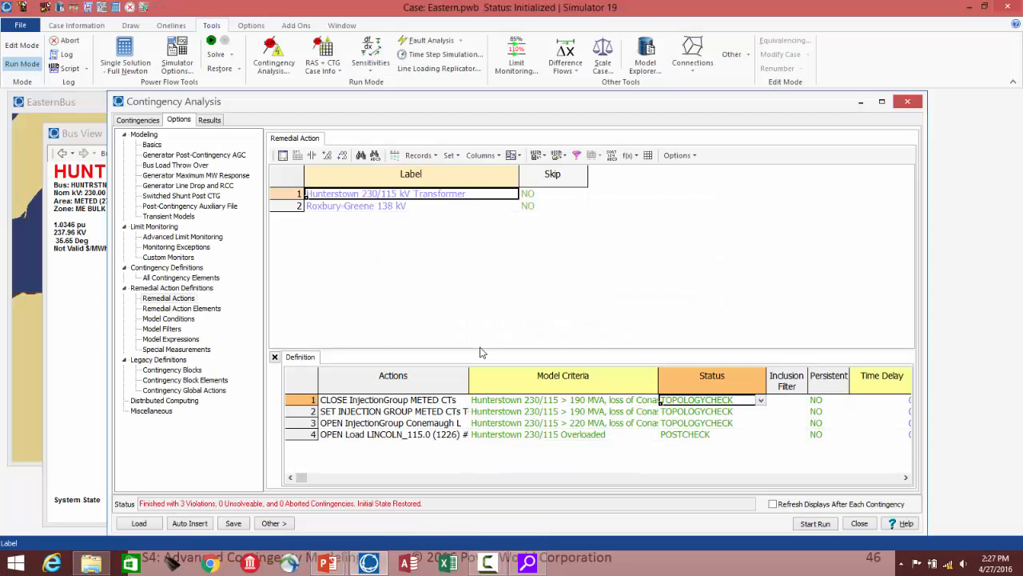